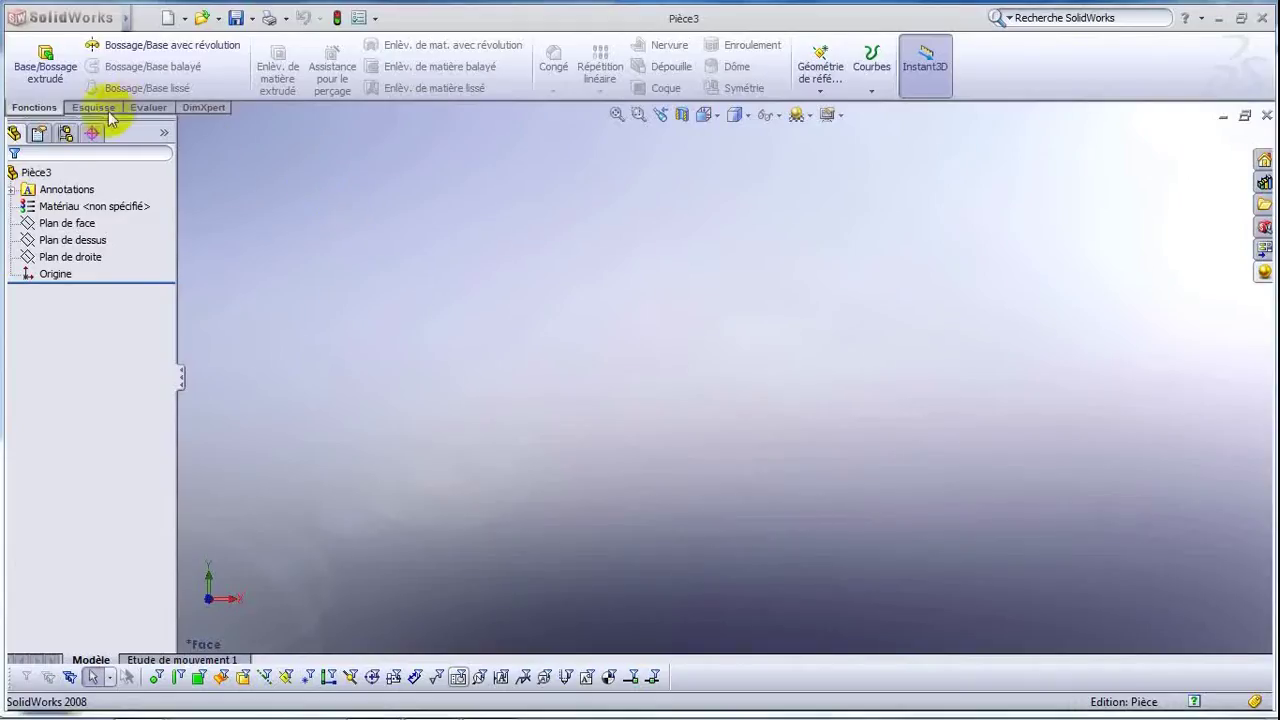
Show the sketching tools for the empty part Pièce3.
left_click(94, 108)
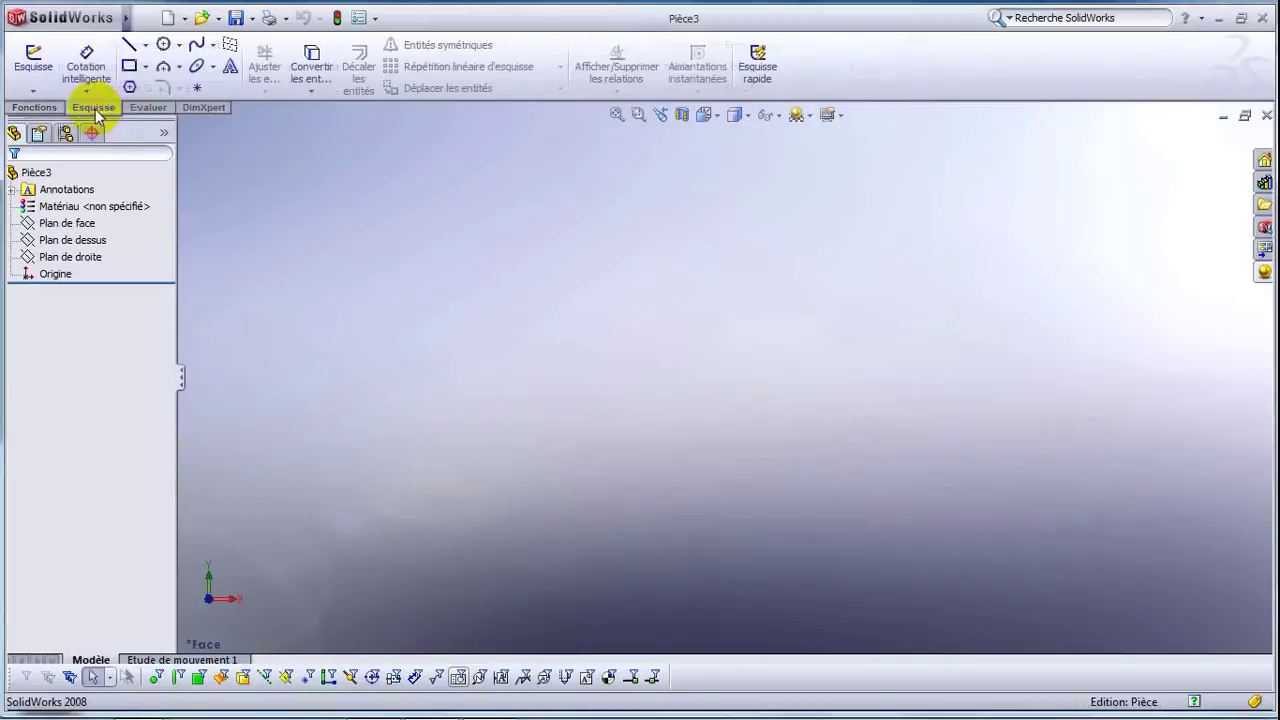
Start a sketch on the front plane and draw a vertical line up from the origin.
left_click(130, 46)
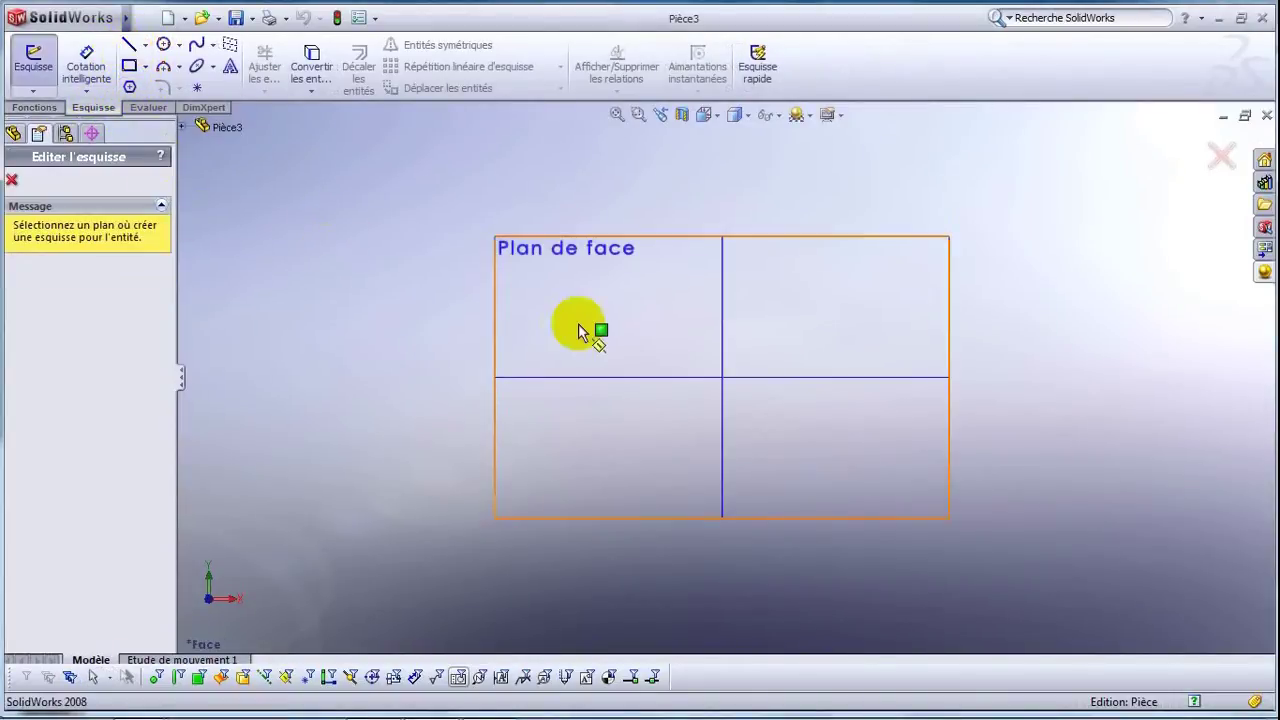
left_click(608, 294)
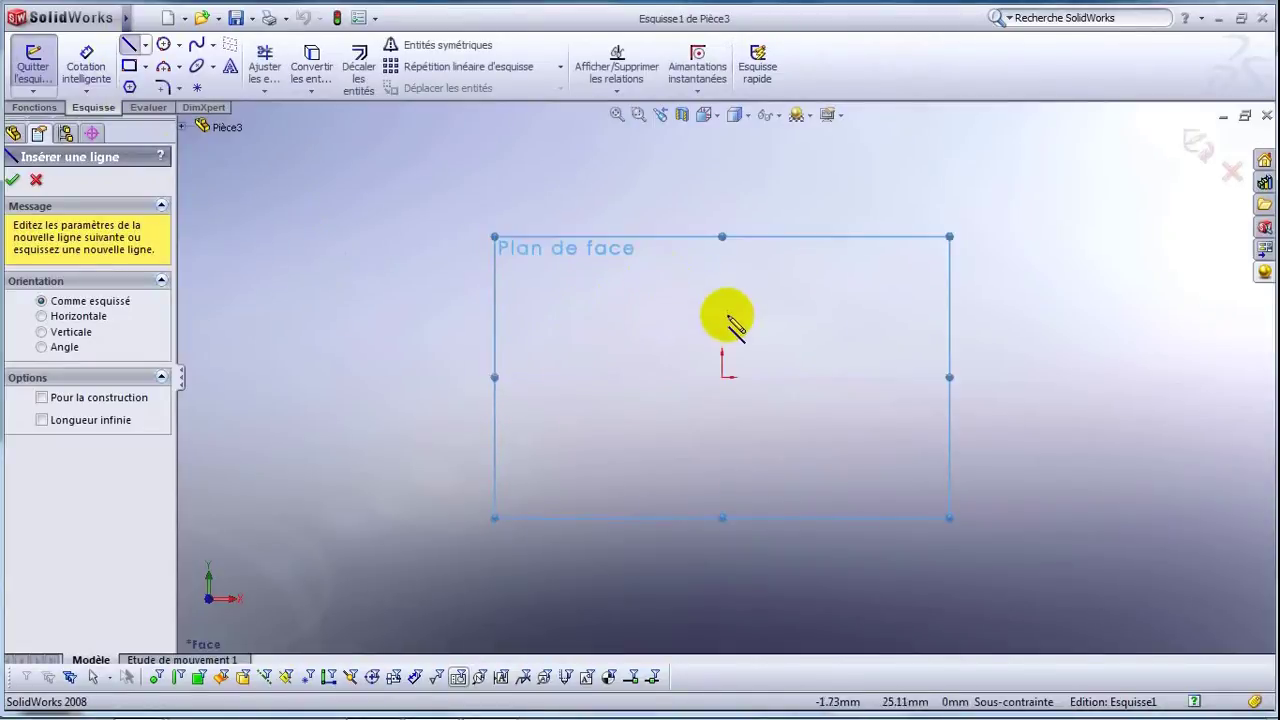
left_click(722, 377)
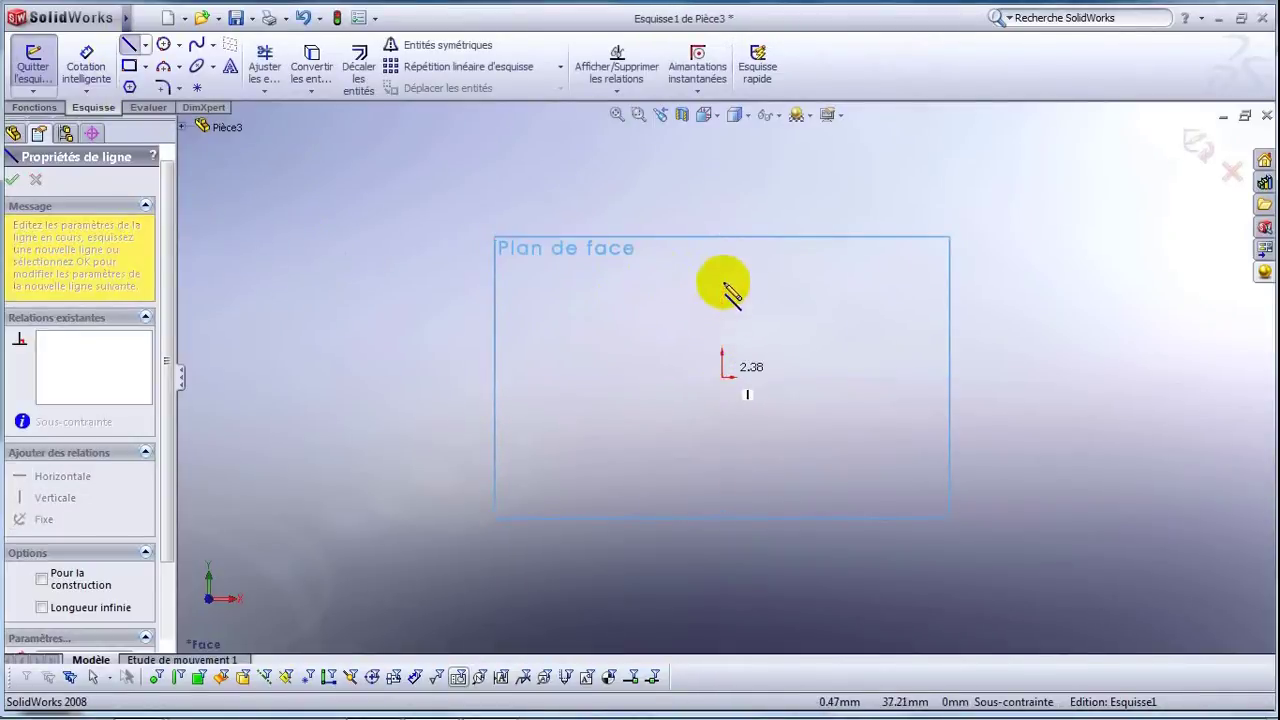
left_click(722, 253)
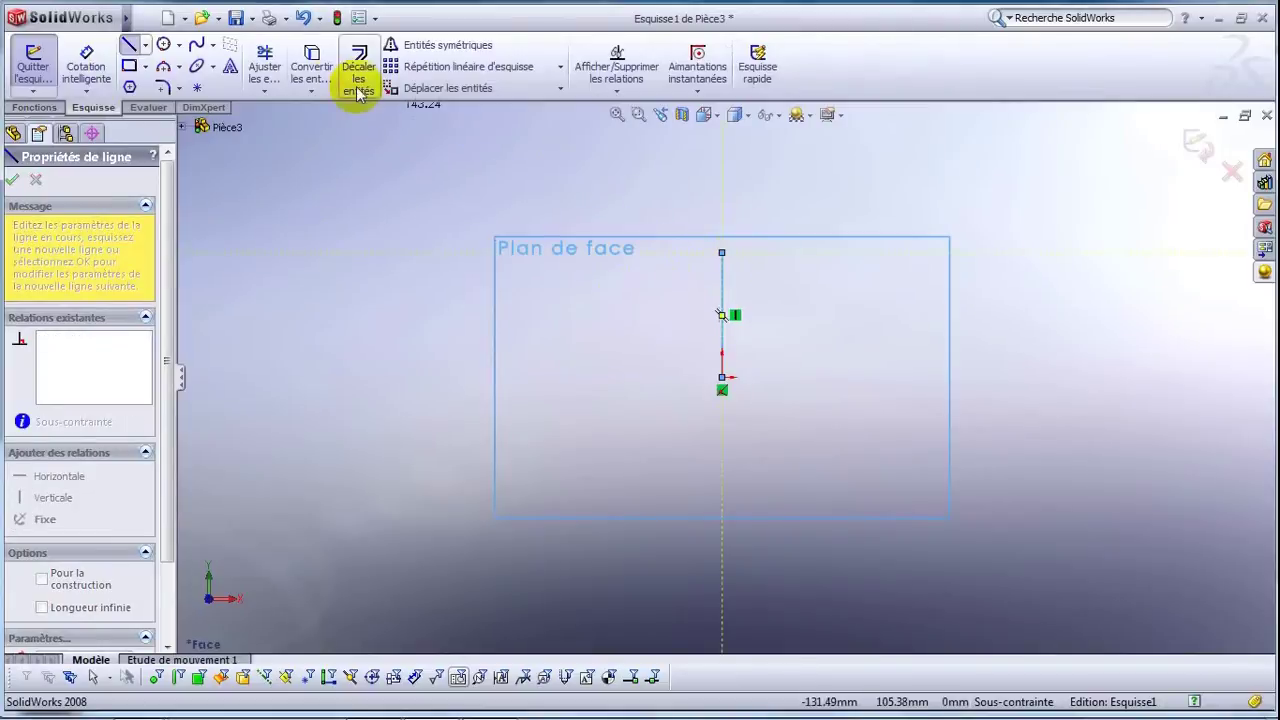
left_click(87, 58)
Dimension the vertical line to 170 mm and fit it in view.
left_click(724, 290)
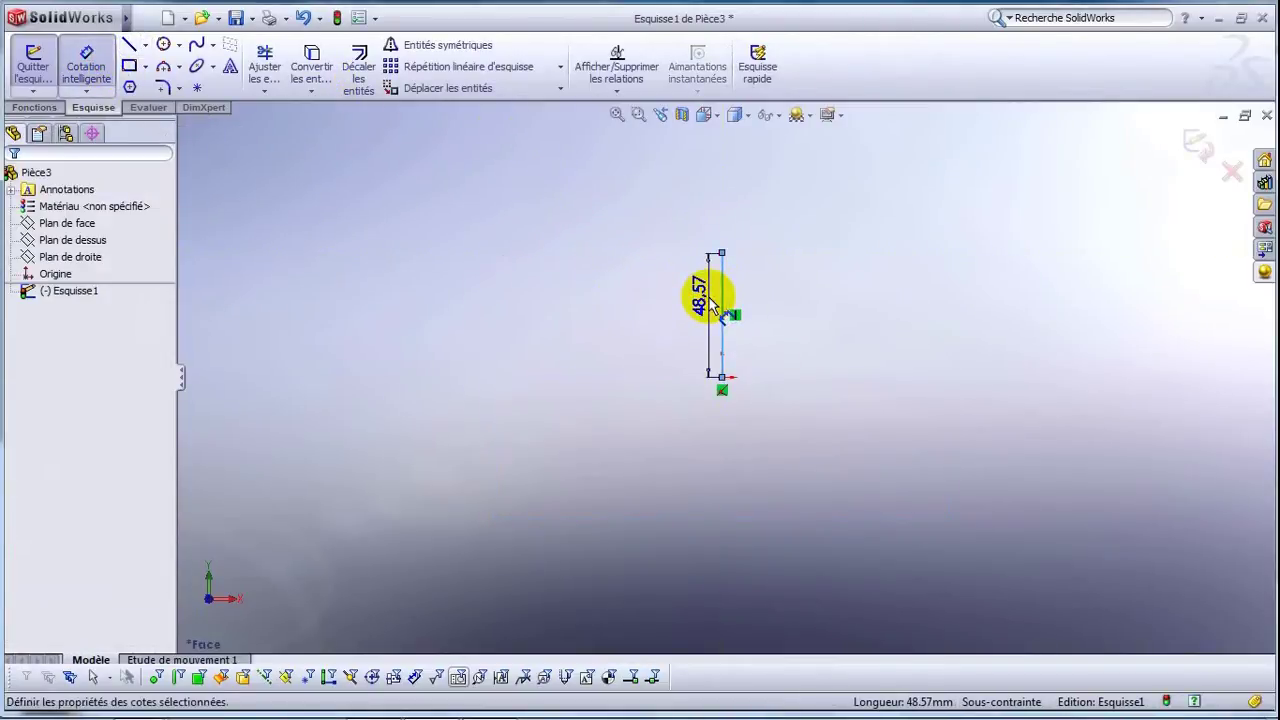
left_click(710, 300)
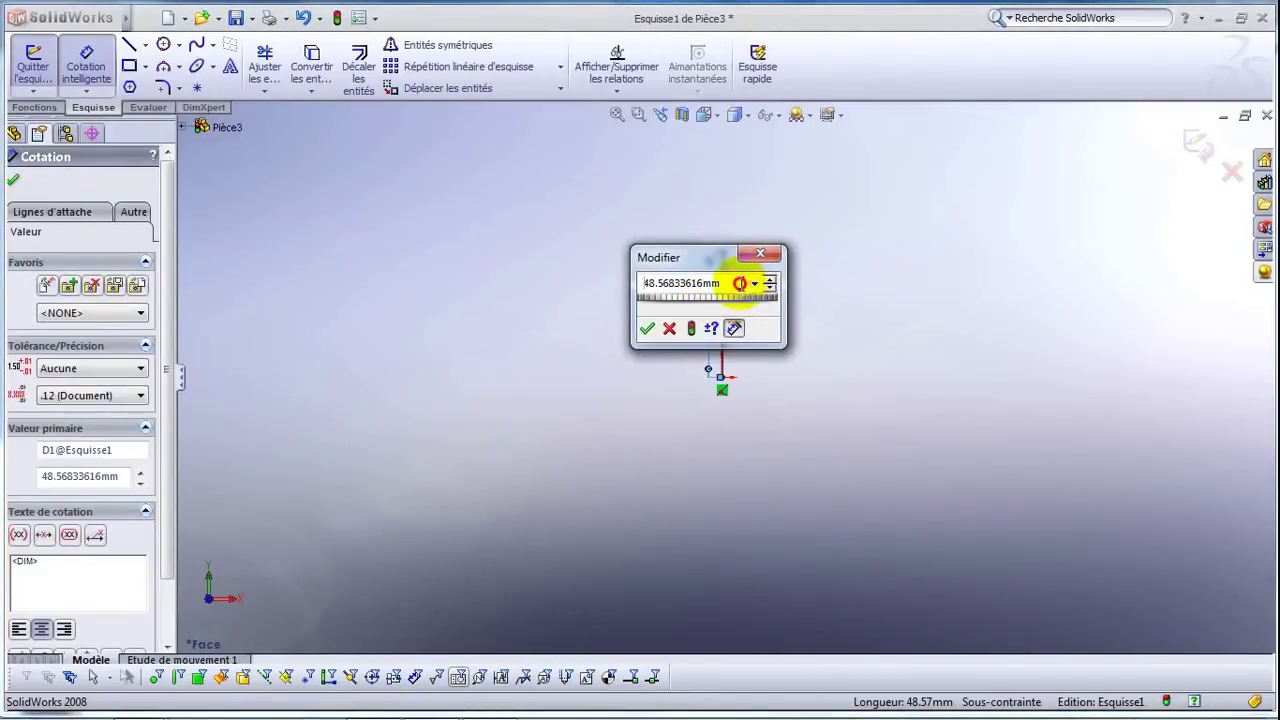
left_click_drag(740, 283, 624, 290)
type("48.57")
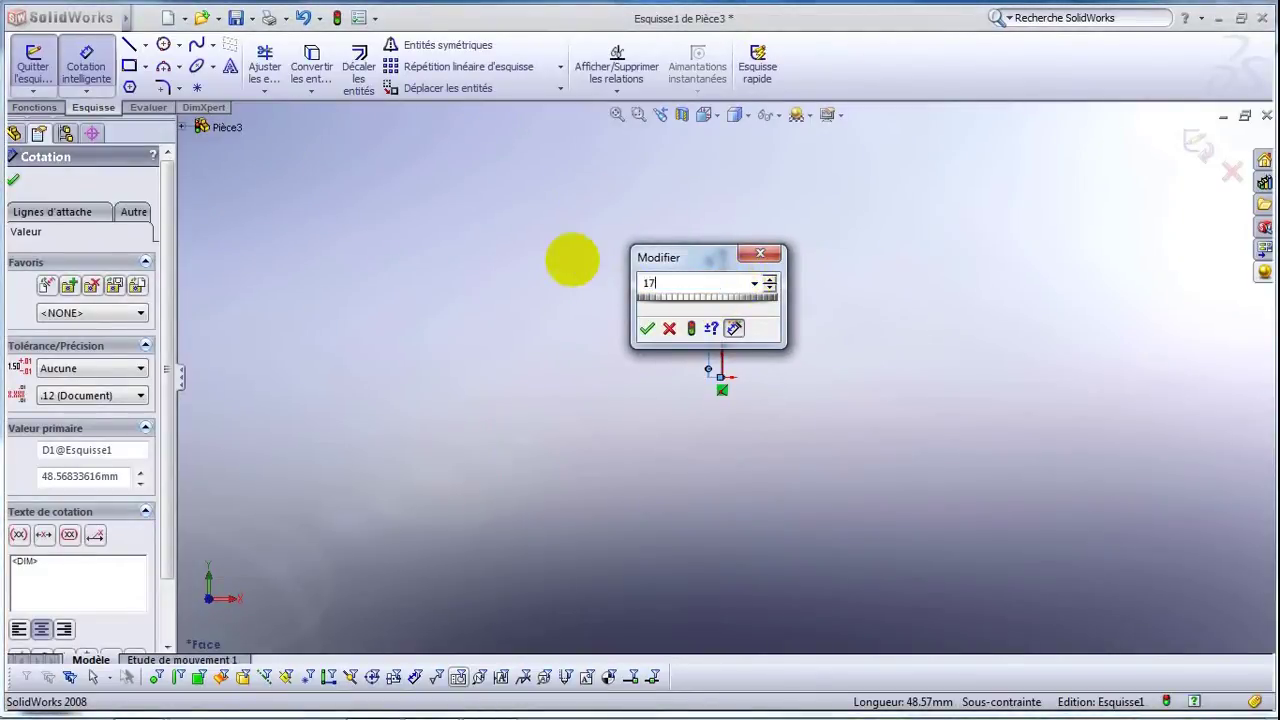
key("Return")
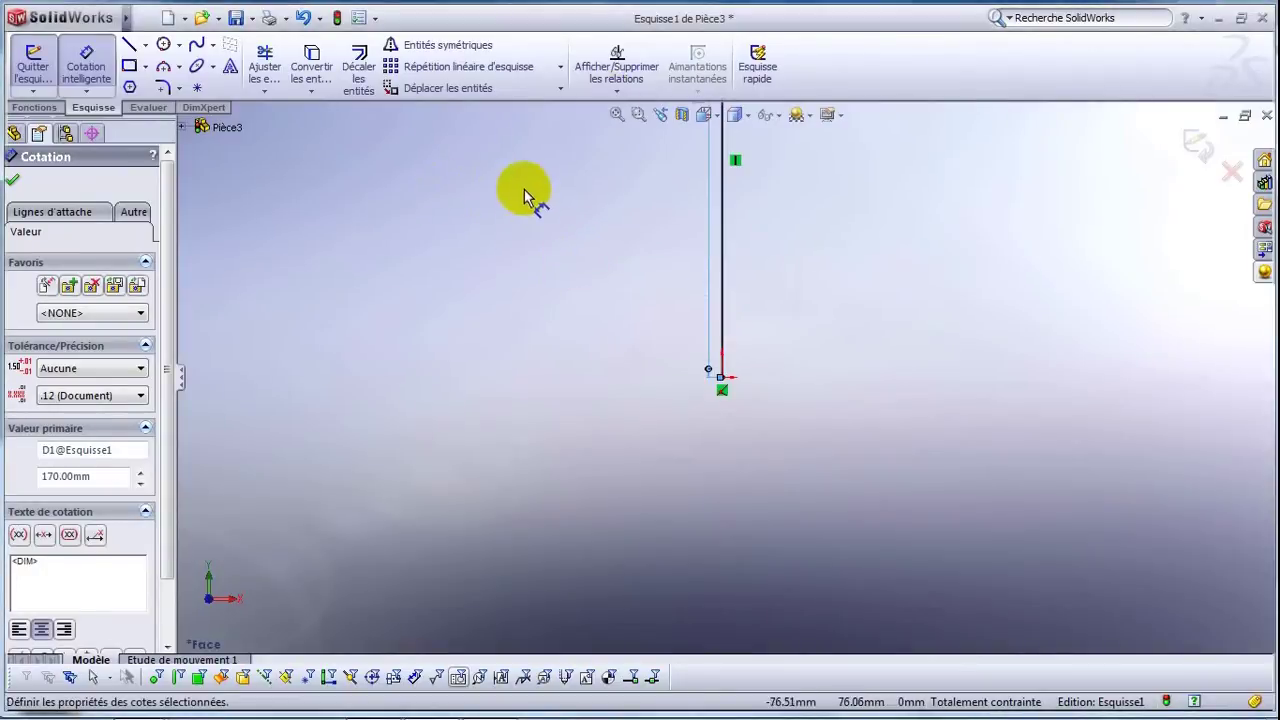
left_click(616, 116)
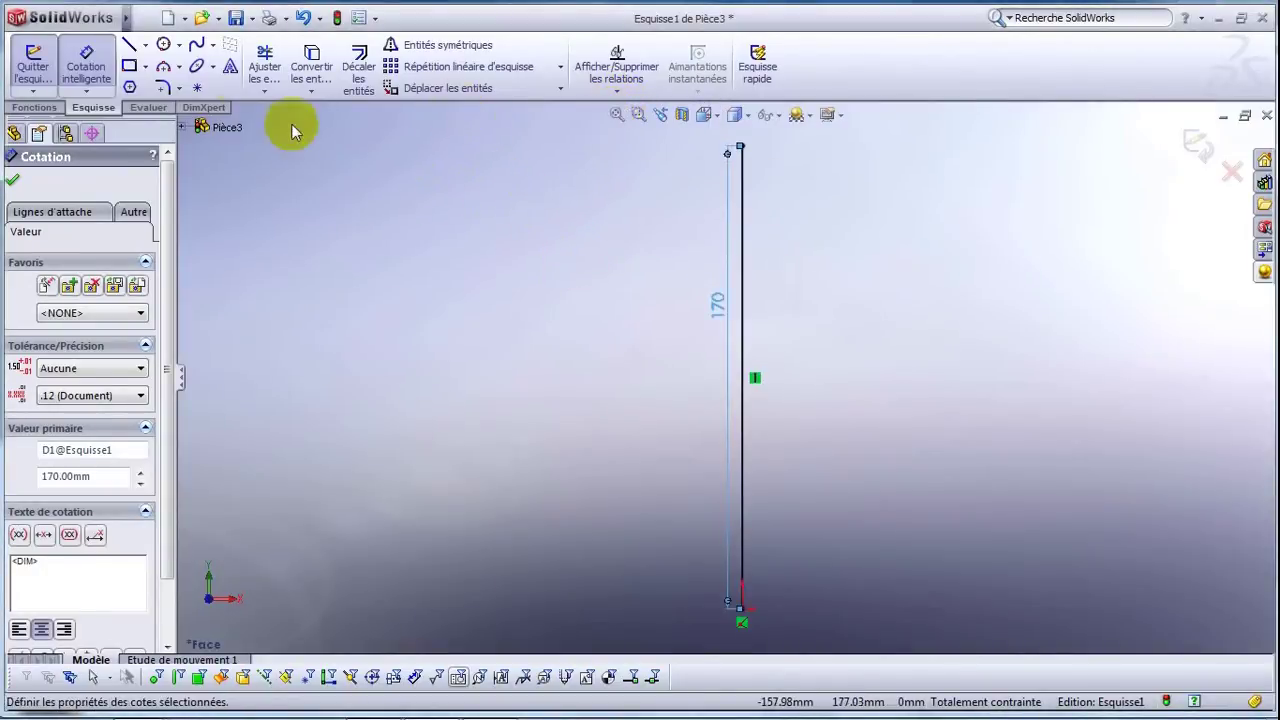
Draw a horizontal line leftward from the top of the 170 mm line, then a short line down.
left_click(128, 42)
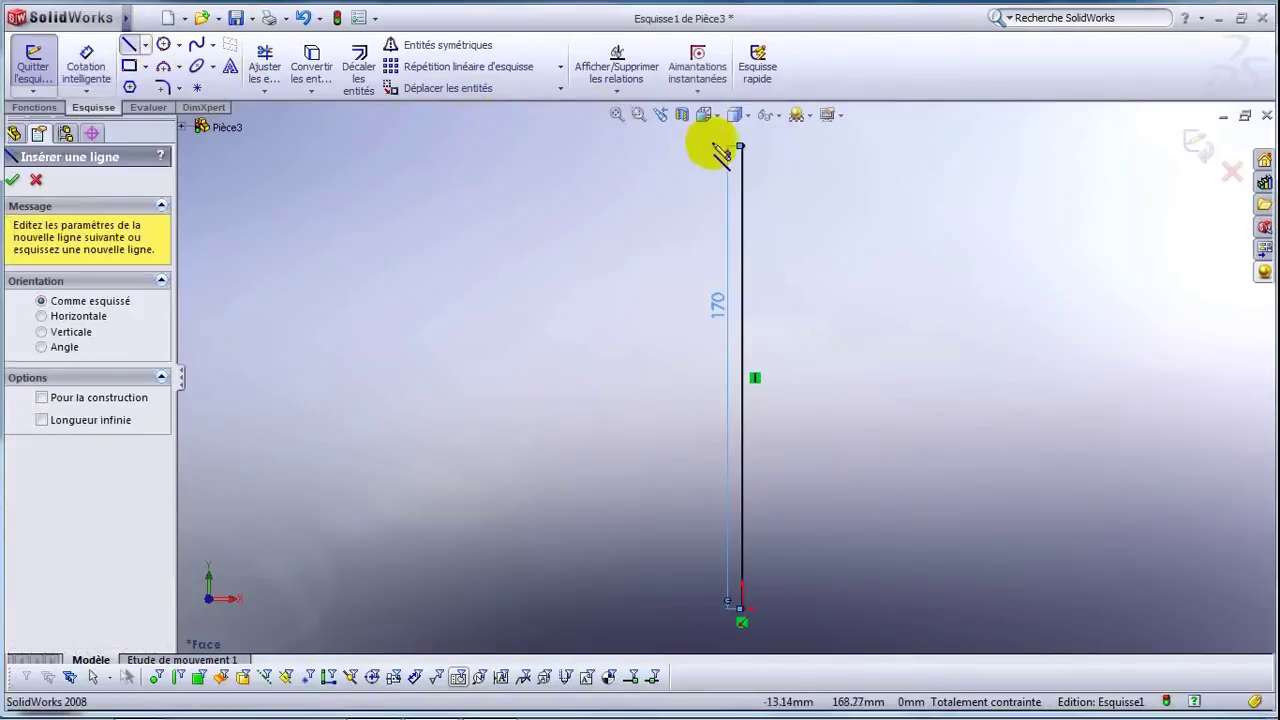
left_click(737, 147)
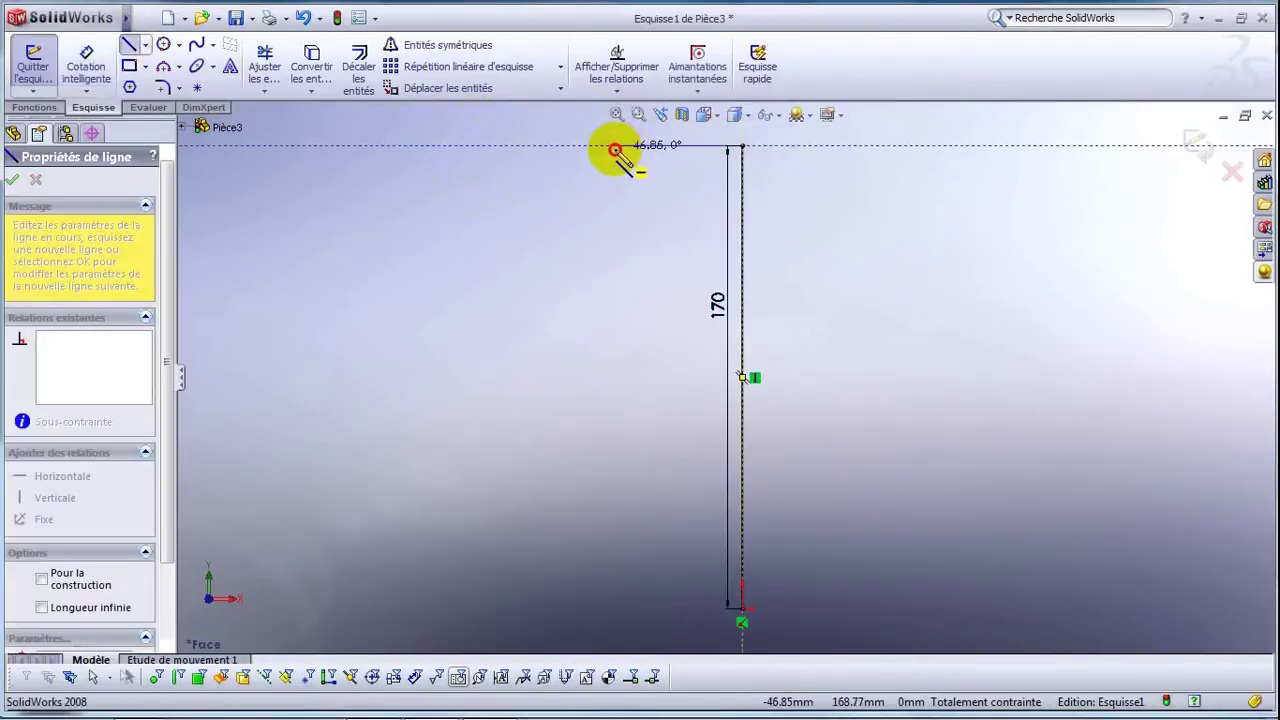
left_click(606, 147)
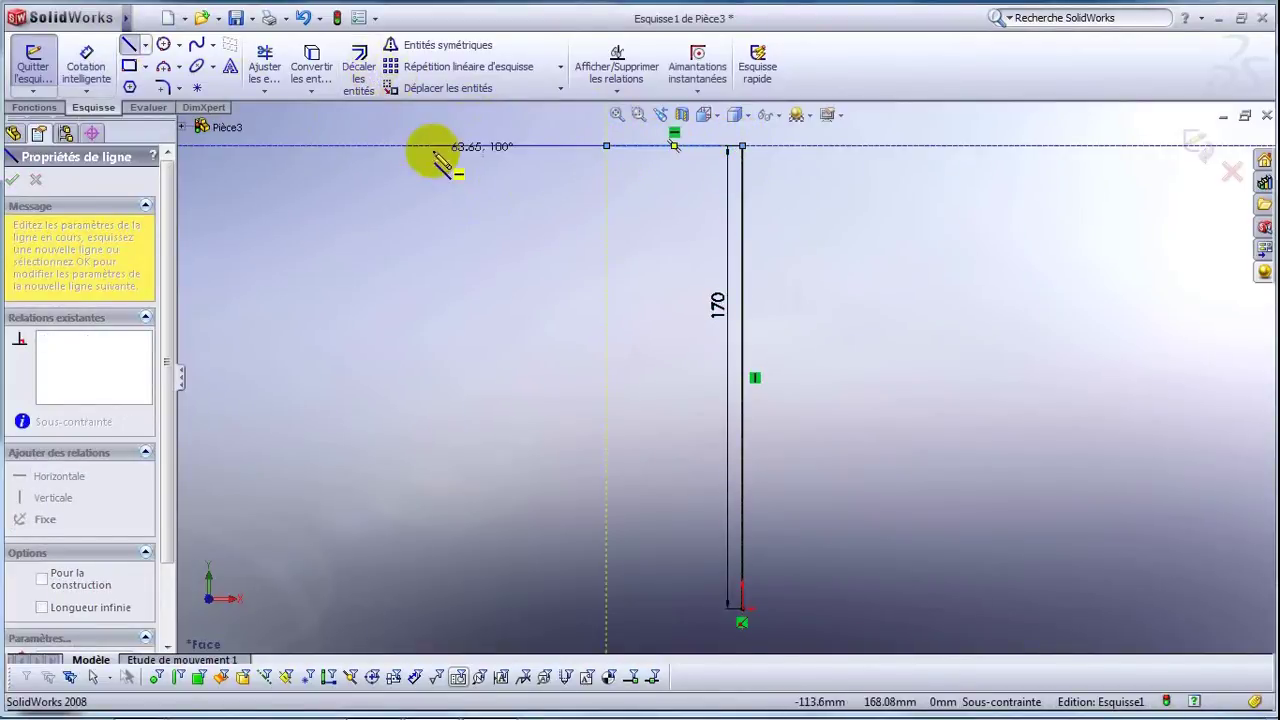
left_click(606, 187)
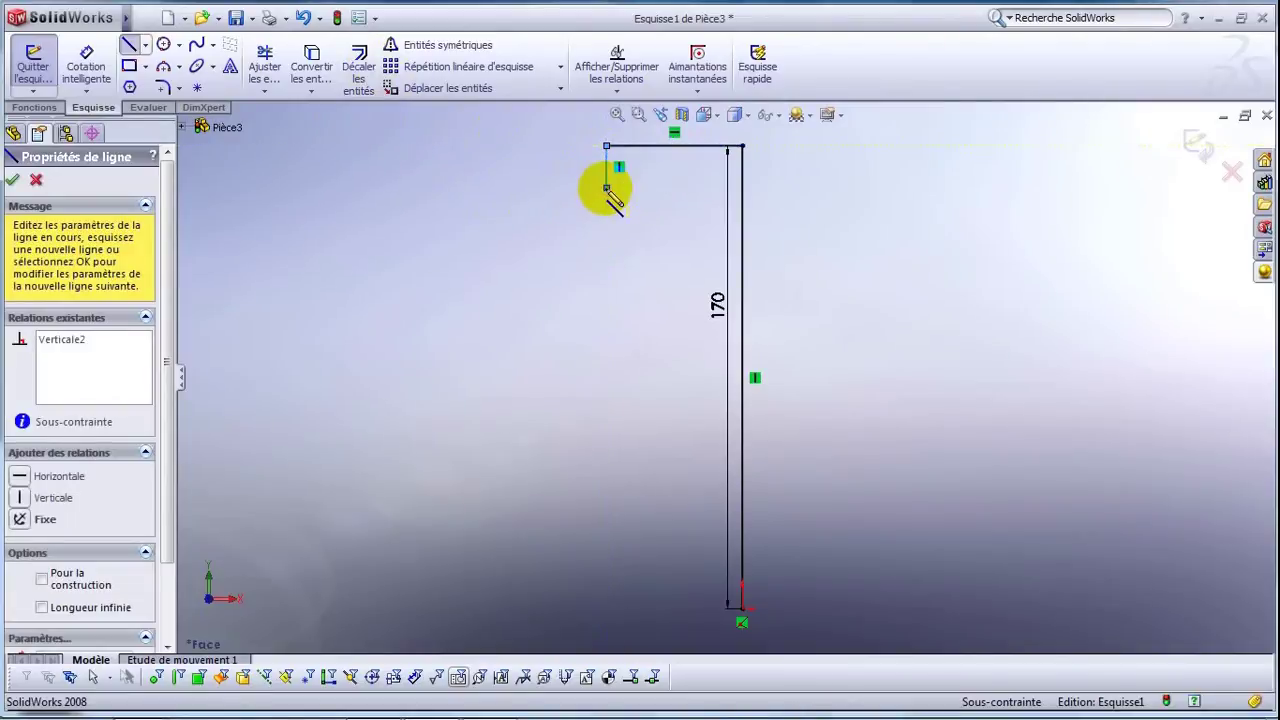
Dimension the short vertical line to 15 mm and the top horizontal line to 45 mm.
left_click(86, 62)
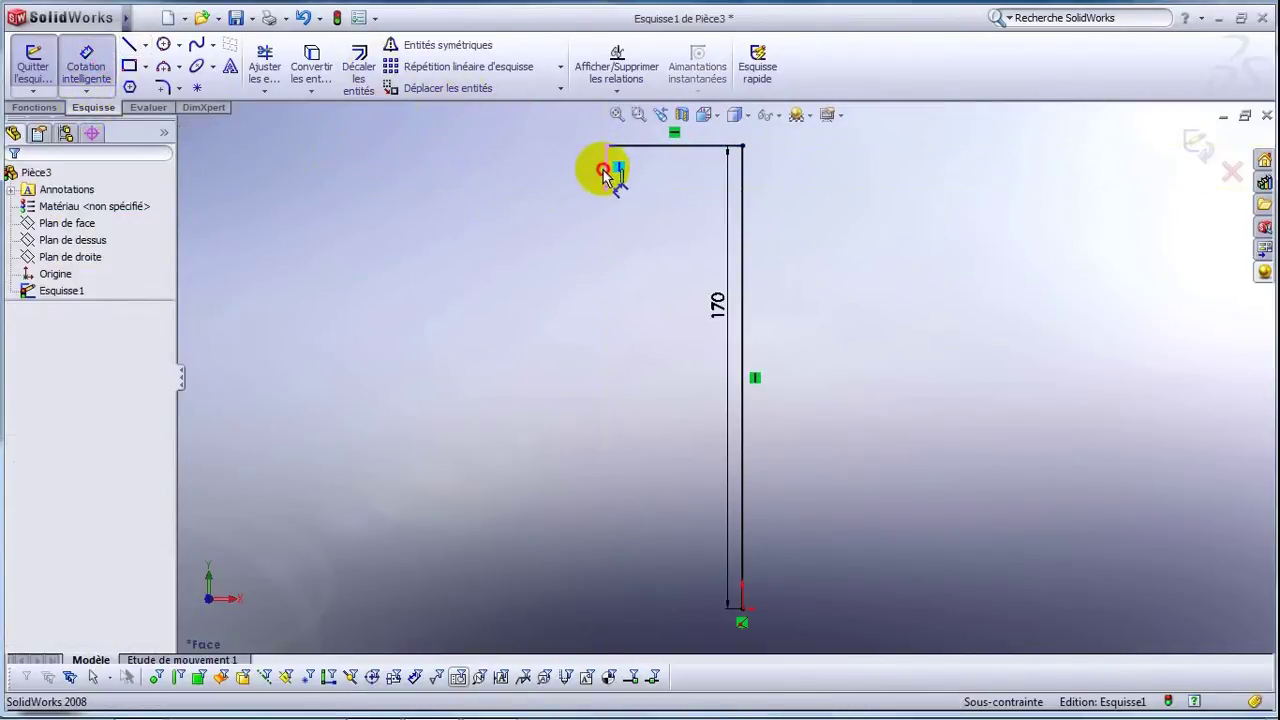
left_click(605, 172)
left_click(596, 174)
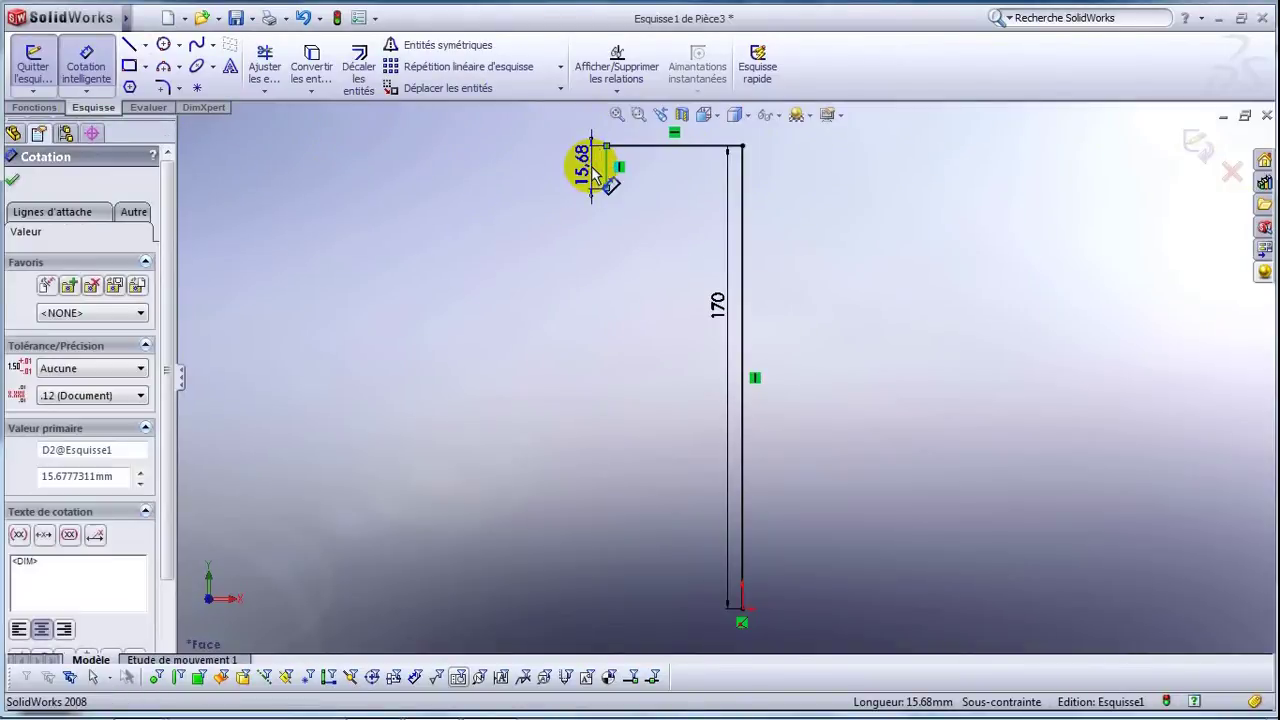
type("15")
key("Return")
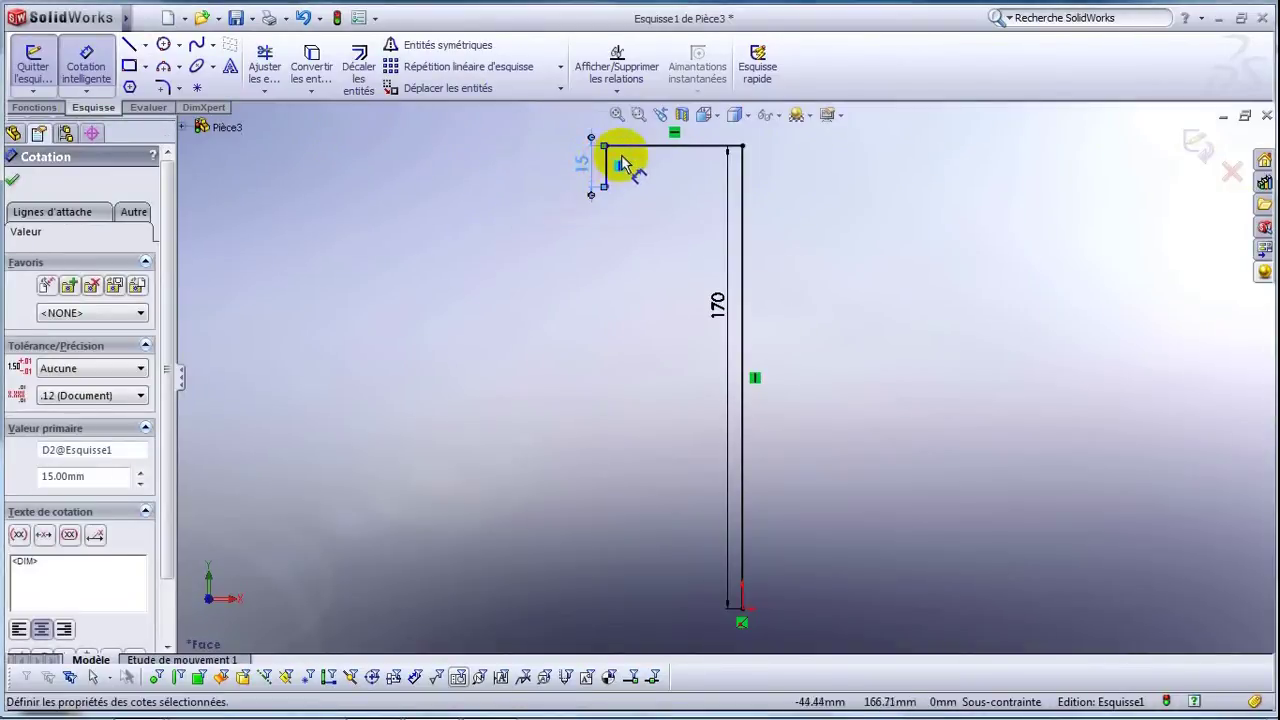
left_click(636, 152)
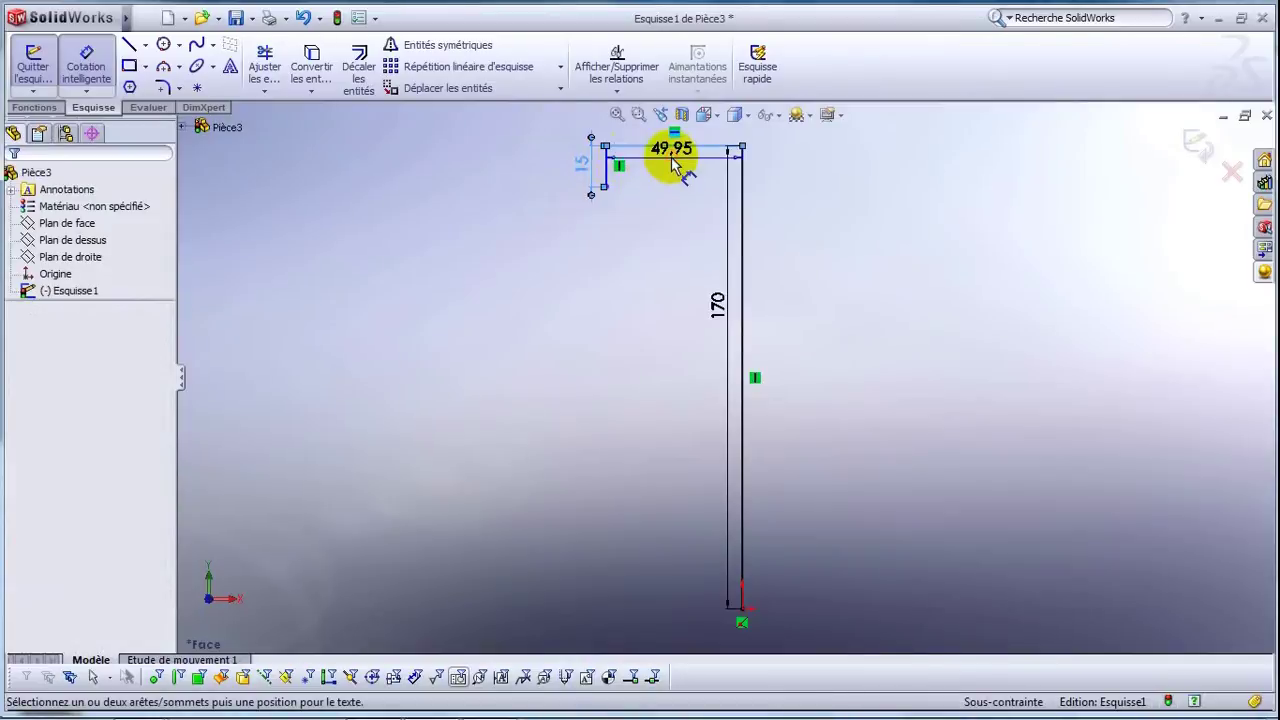
left_click(673, 166)
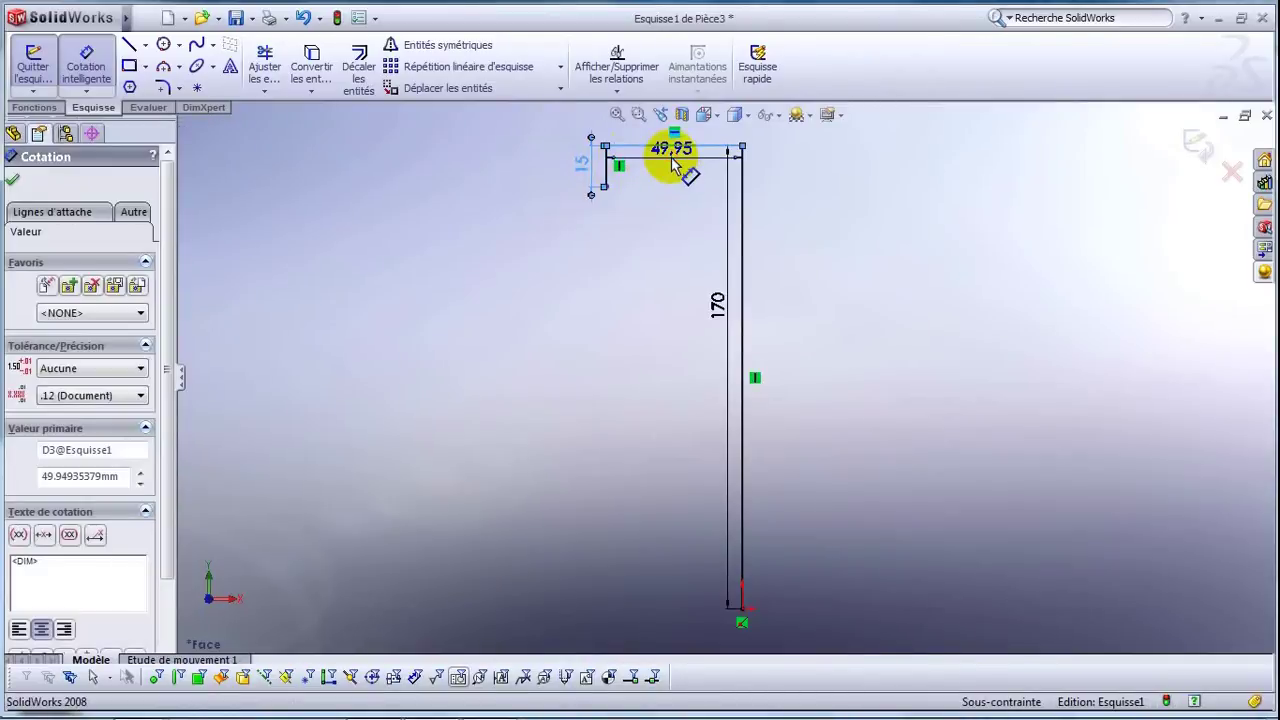
type("35")
key("Return")
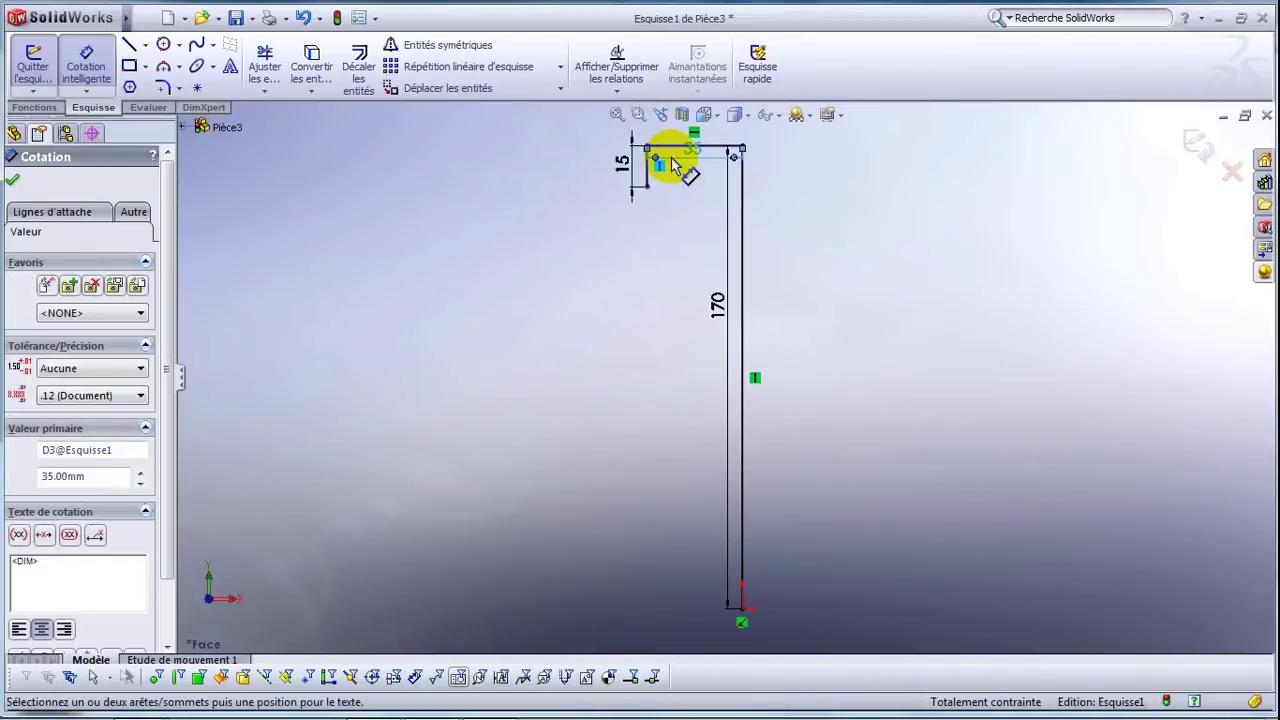
double_click(692, 158)
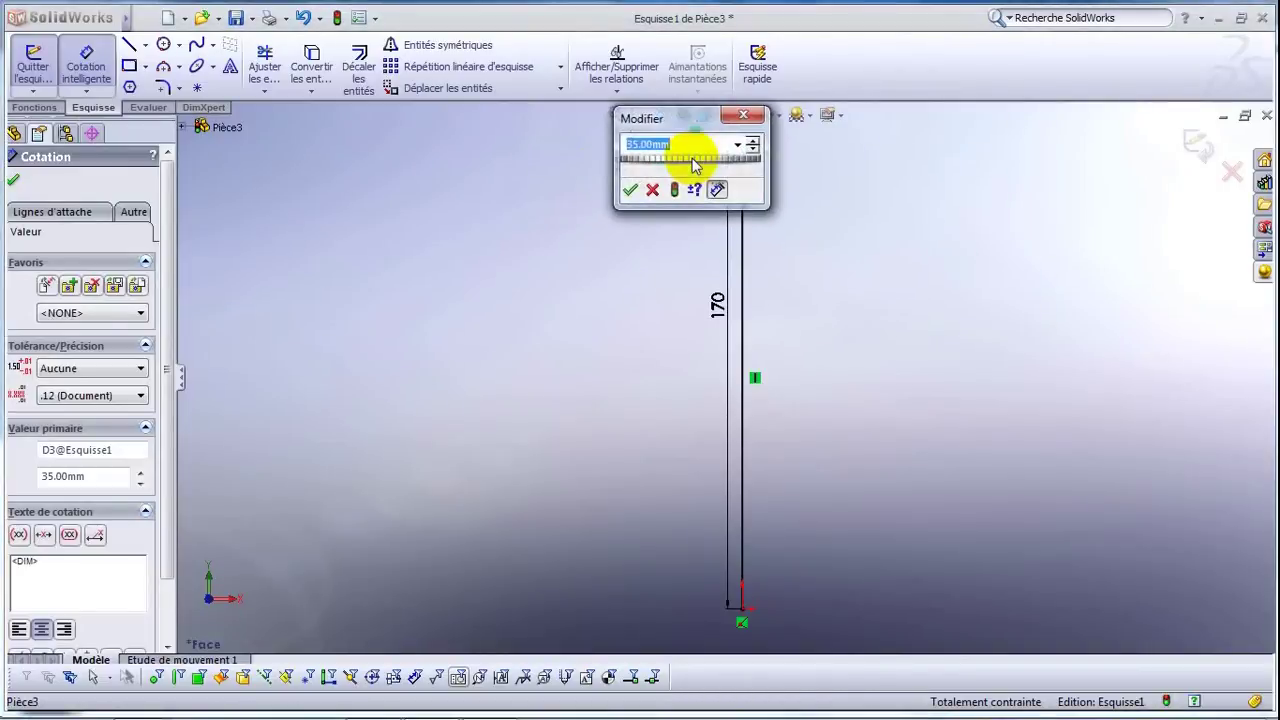
type("45")
key("Return")
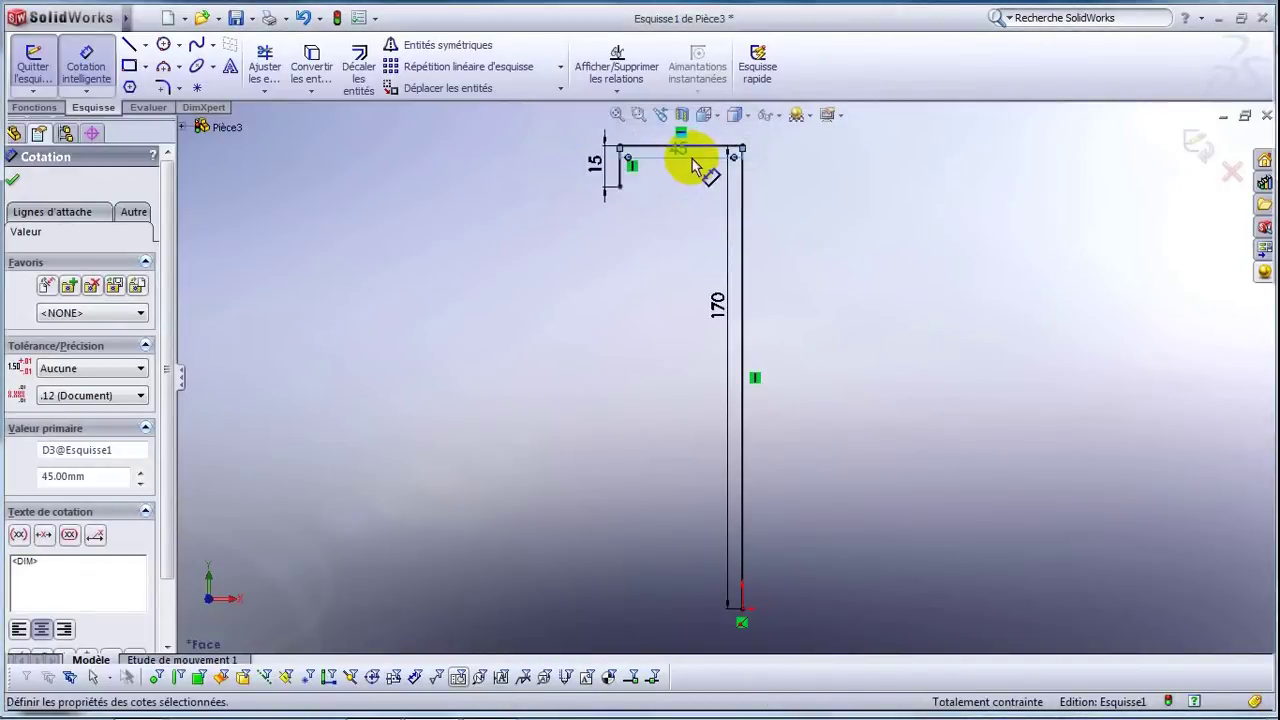
Draw a spline from the 15 mm line's end, bulging out, to the 170 mm line's base.
left_click(163, 66)
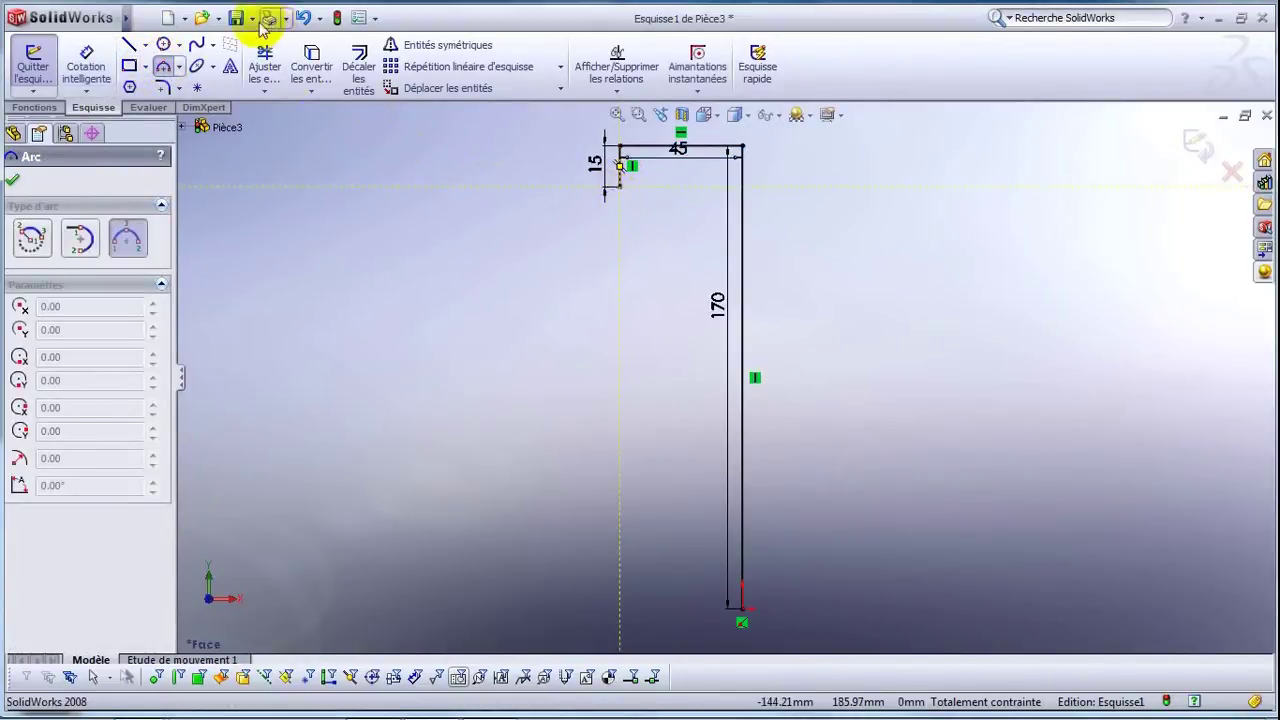
left_click(200, 45)
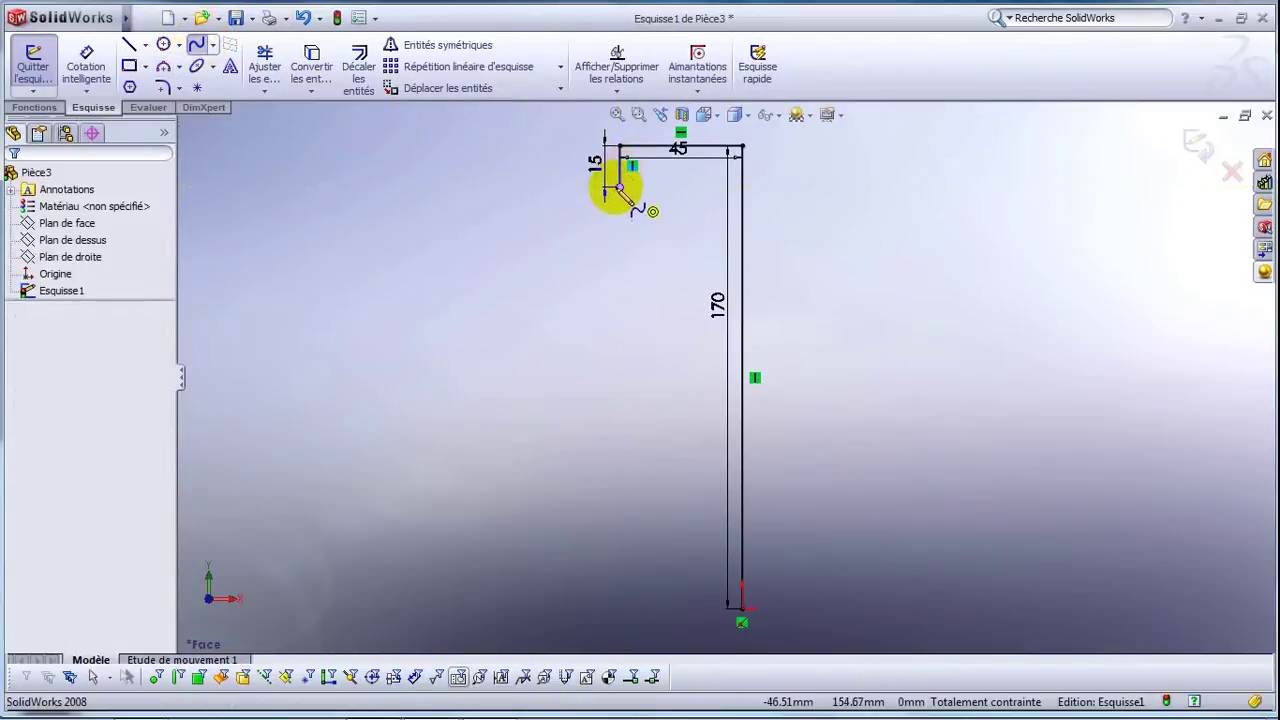
left_click(620, 187)
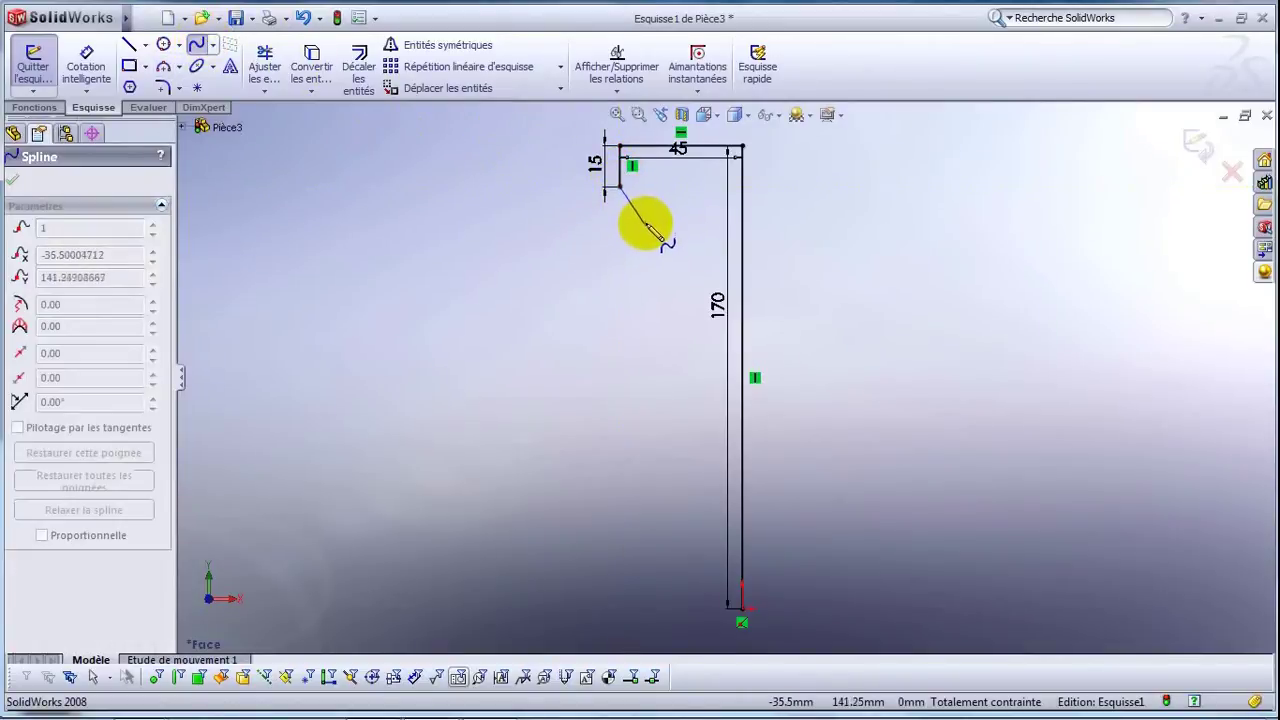
left_click(646, 219)
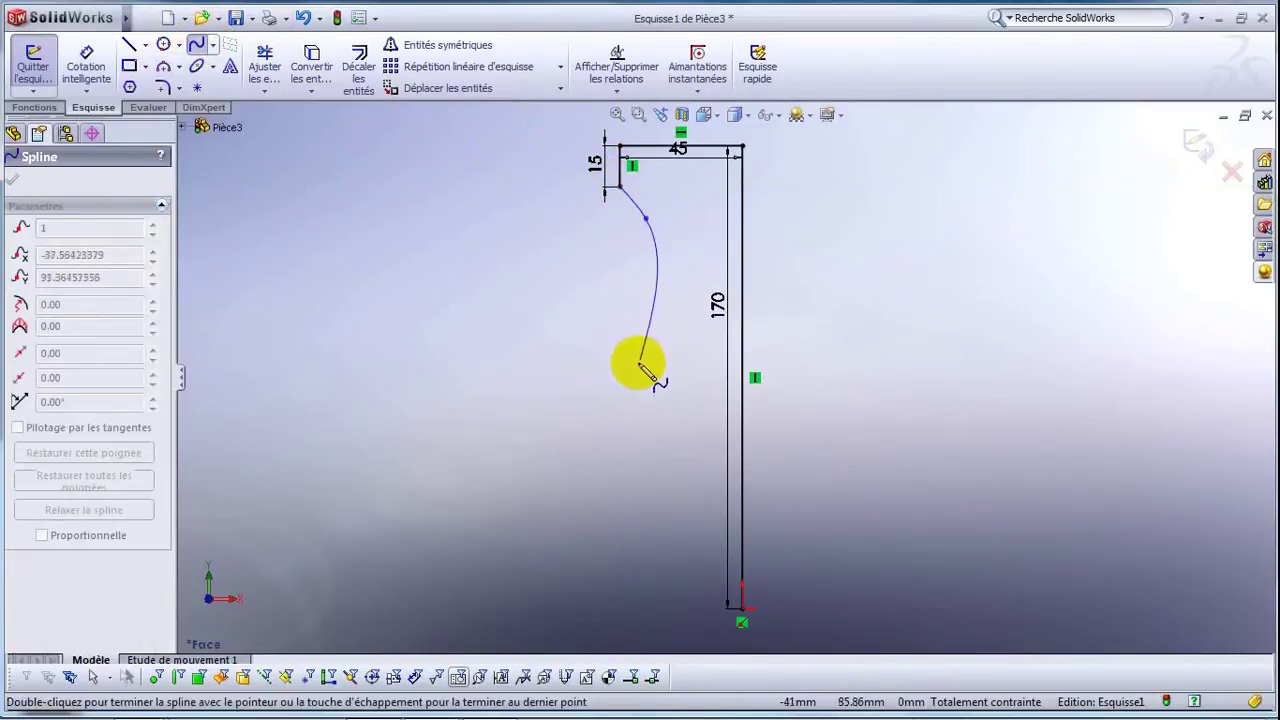
left_click(543, 522)
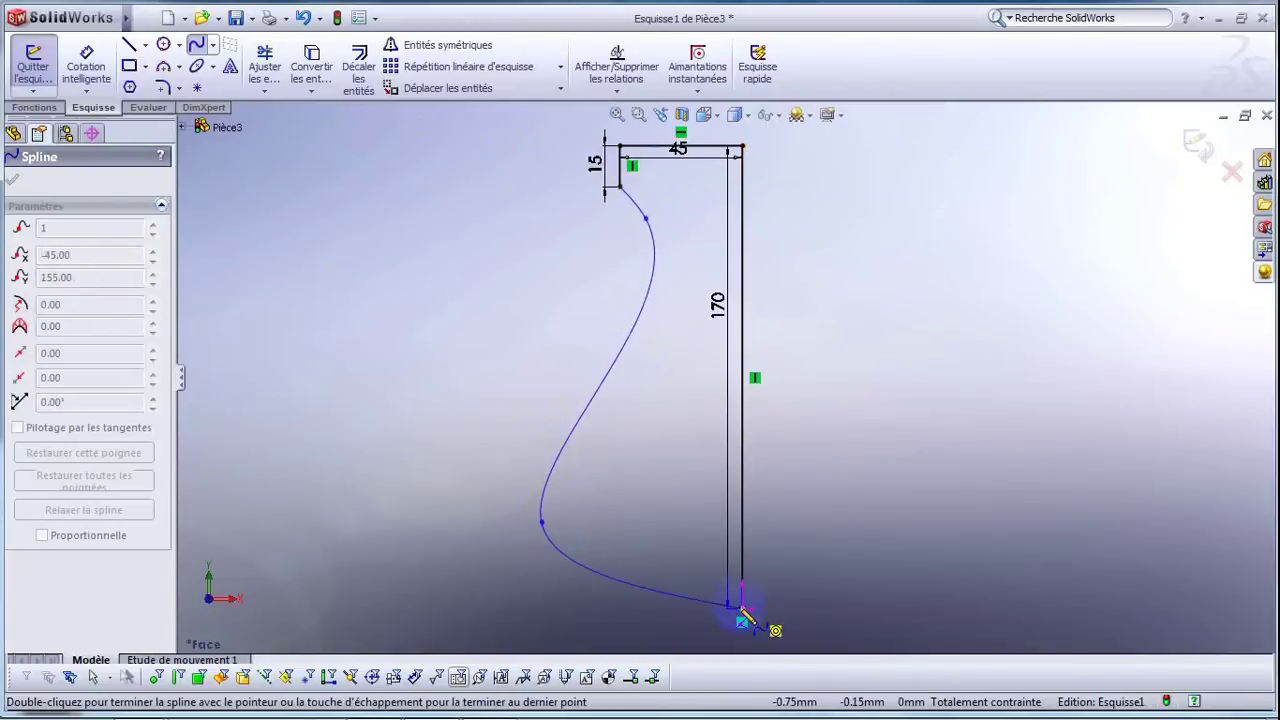
left_click(741, 610)
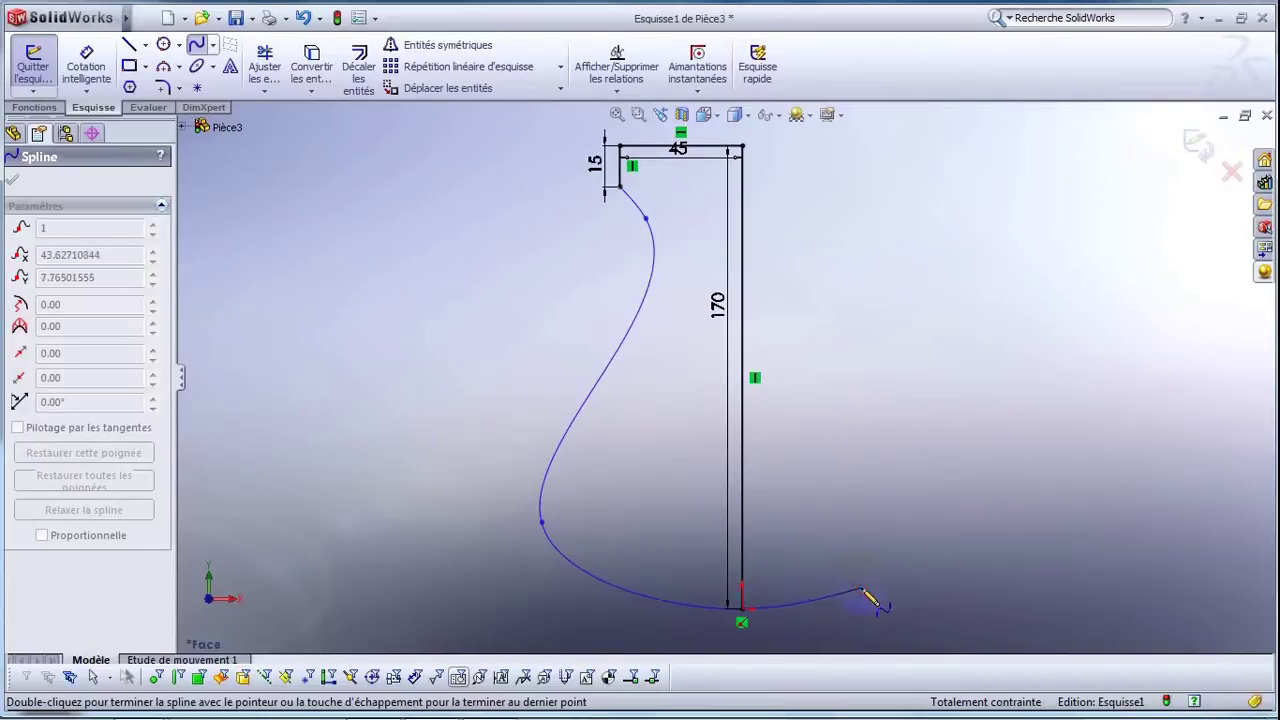
left_click(862, 588)
double_click(677, 366)
Trim away the spline's crossing segment and the tail past the base.
left_click(268, 76)
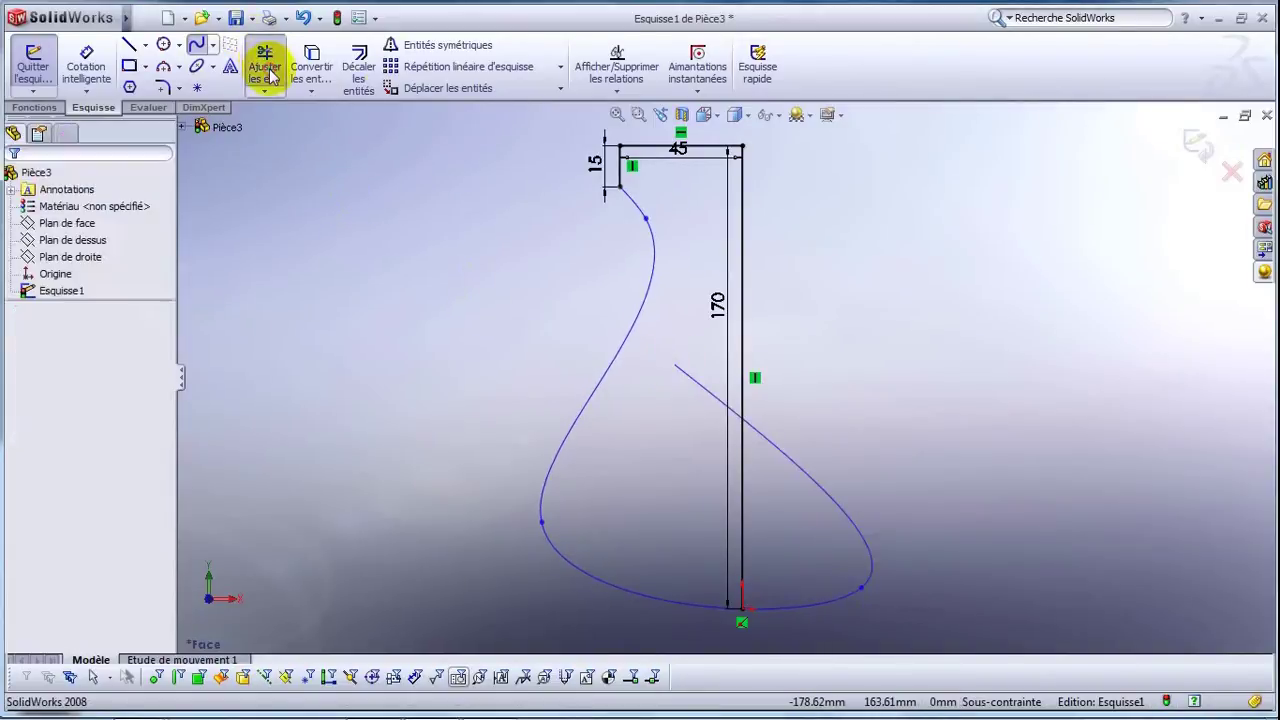
left_click(268, 76)
left_click(836, 510)
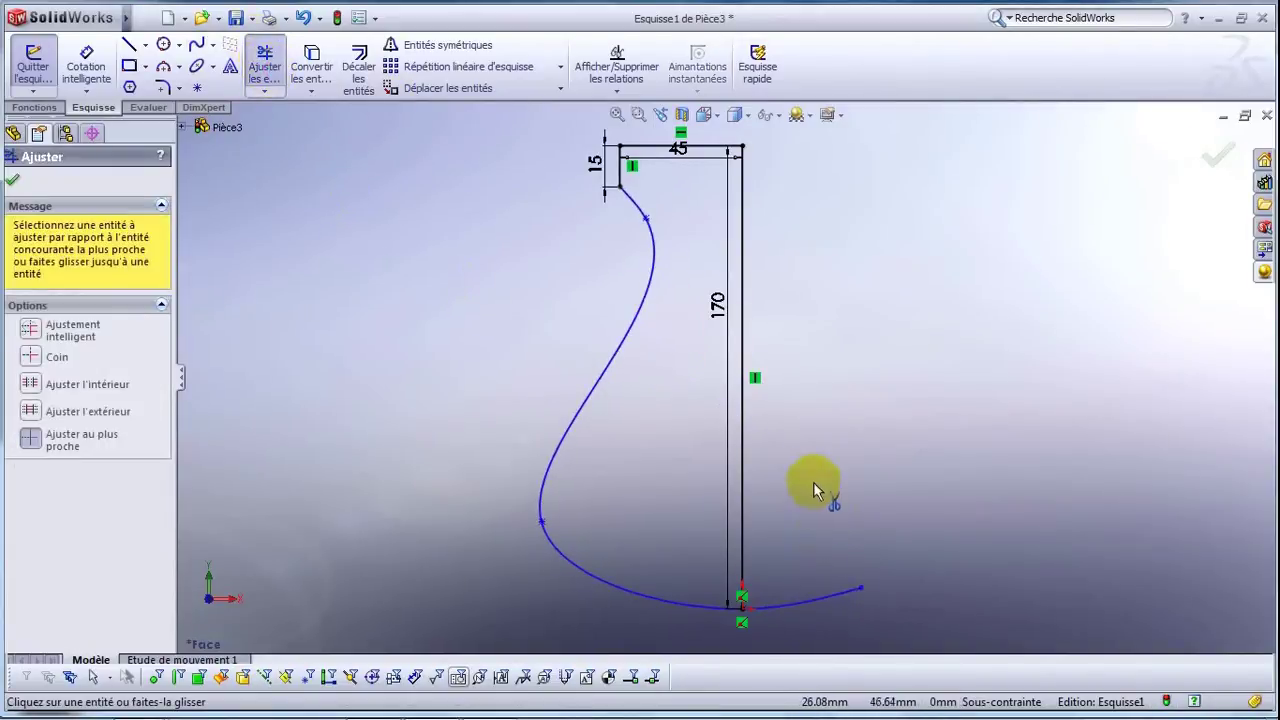
left_click(815, 608)
left_click(260, 55)
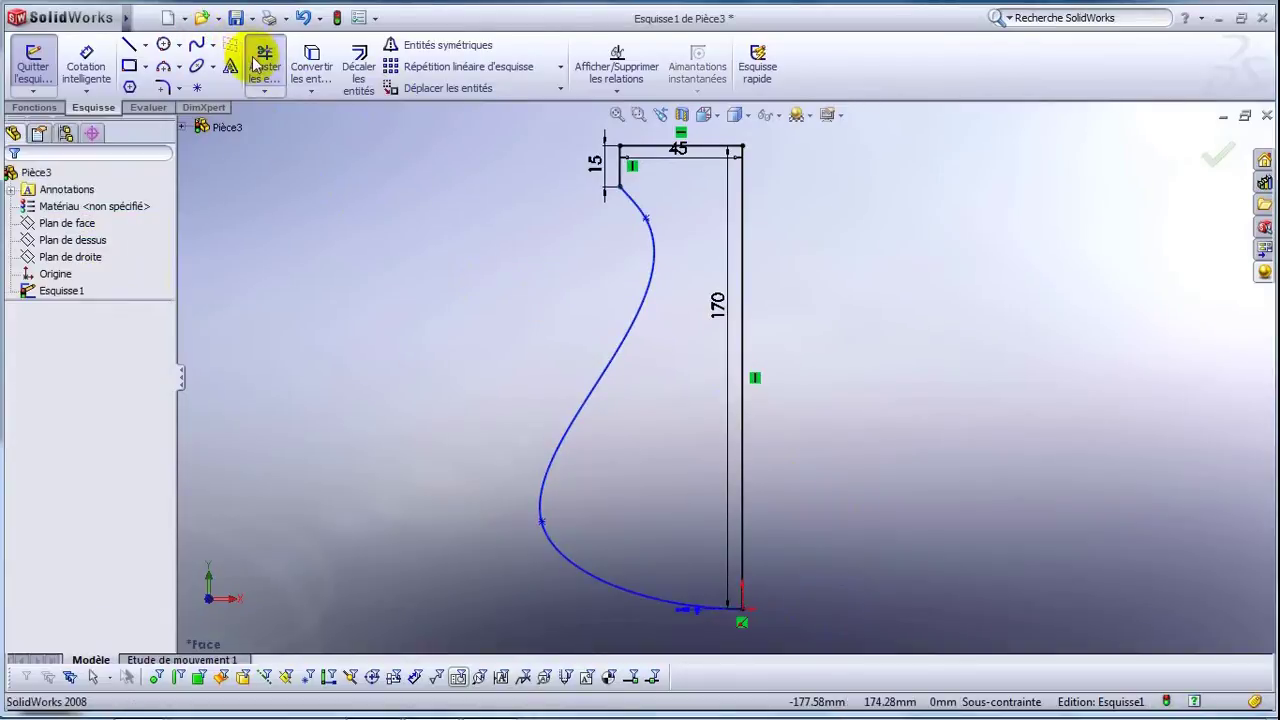
Drag out the spline's bulge and dimension it 70 mm from the vertical line.
left_click(645, 219)
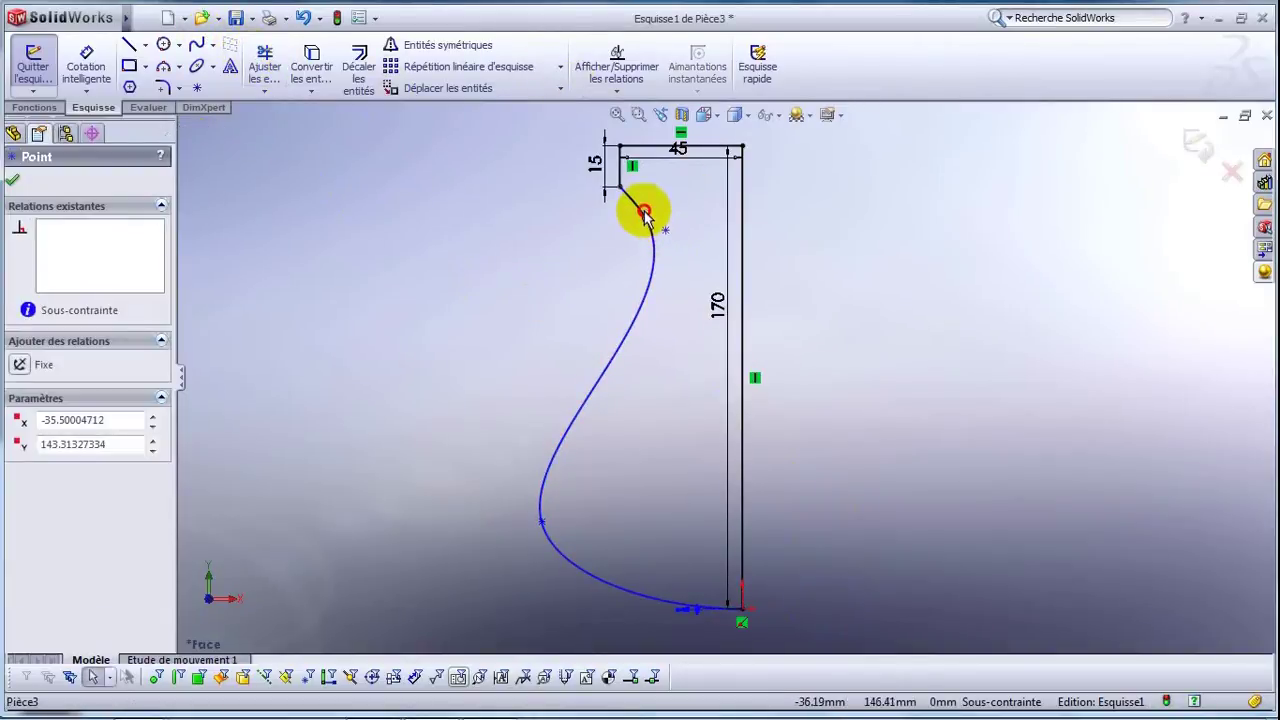
left_click(650, 256)
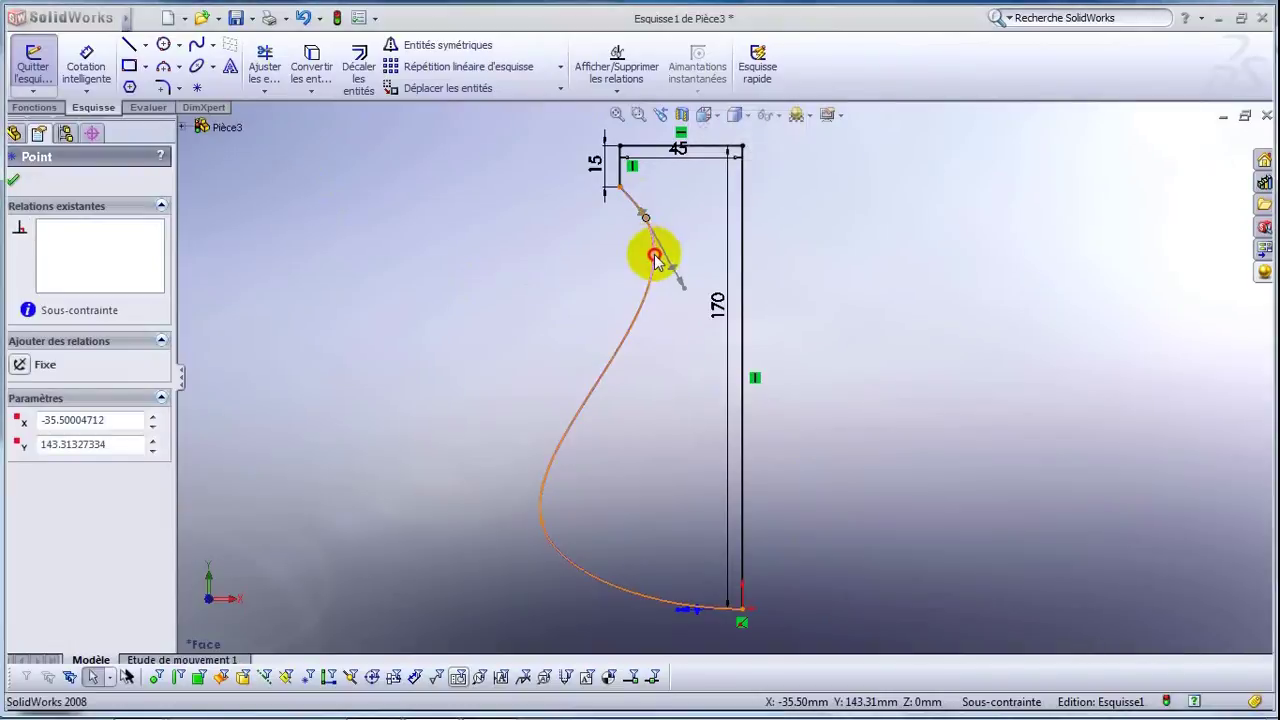
mouse_move(638, 258)
left_mouse_down()
mouse_move(571, 528)
mouse_move(607, 532)
mouse_move(570, 536)
left_mouse_up()
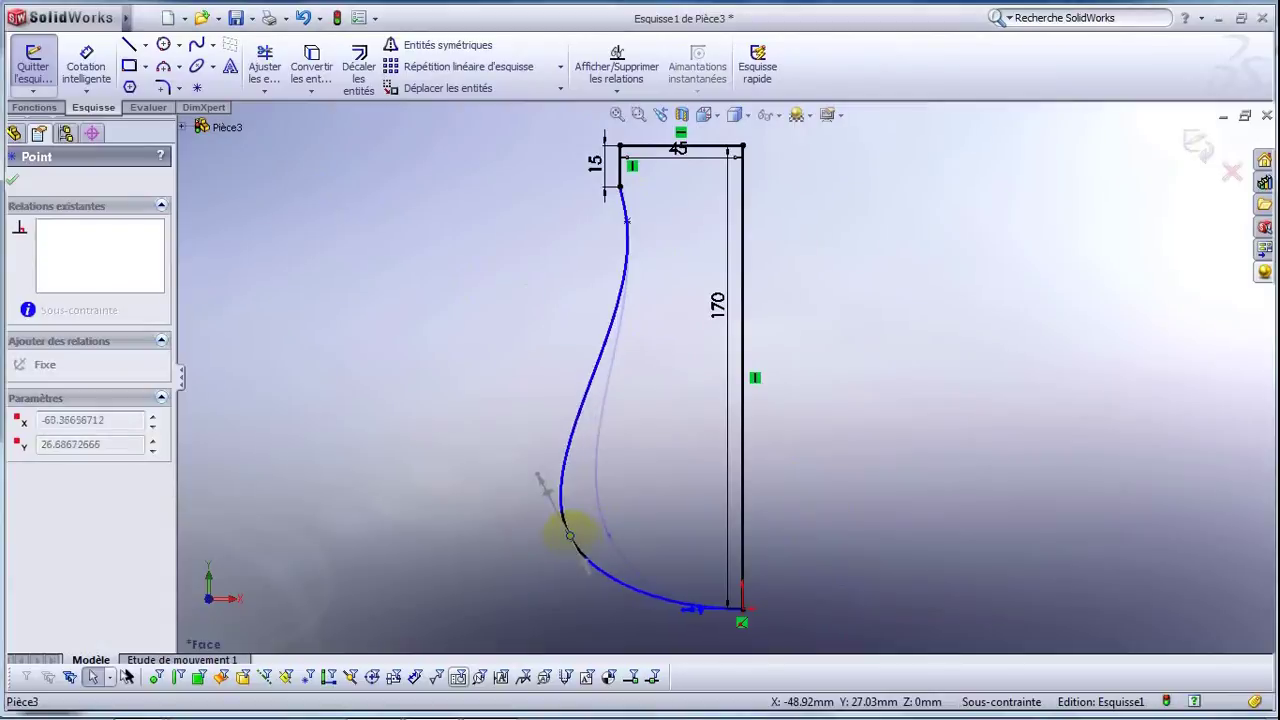
left_click(100, 72)
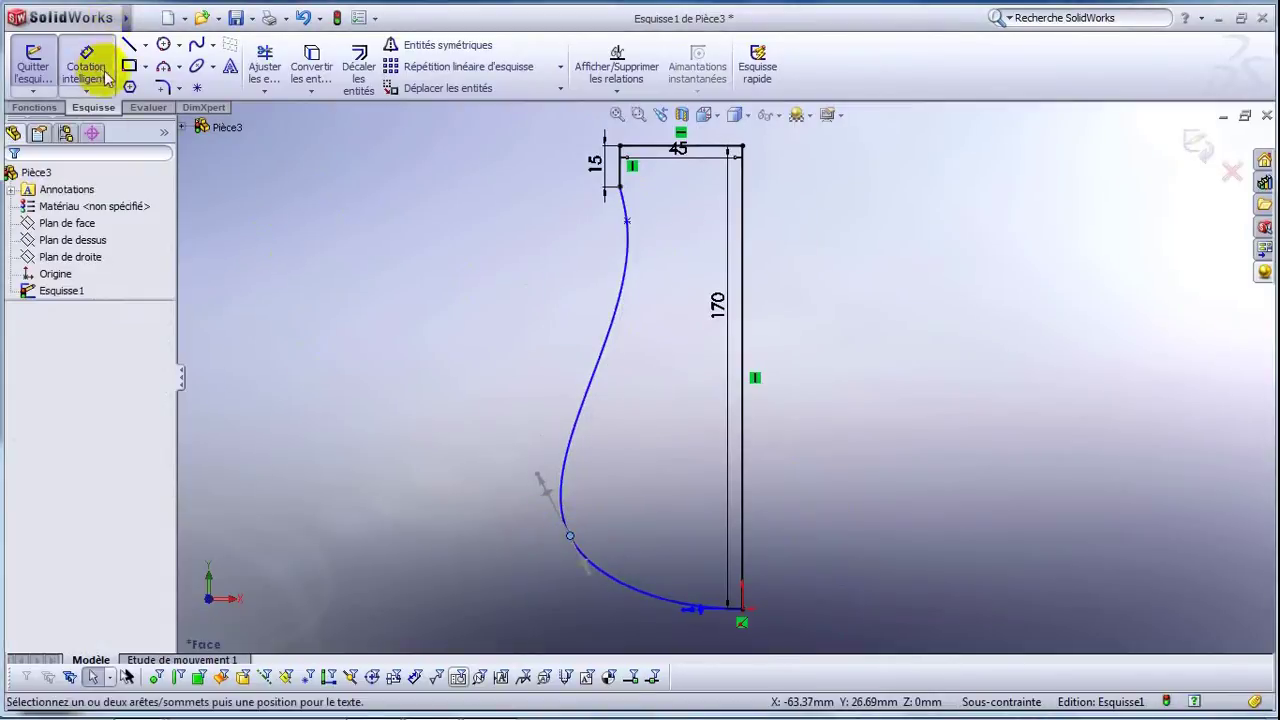
left_click(570, 537)
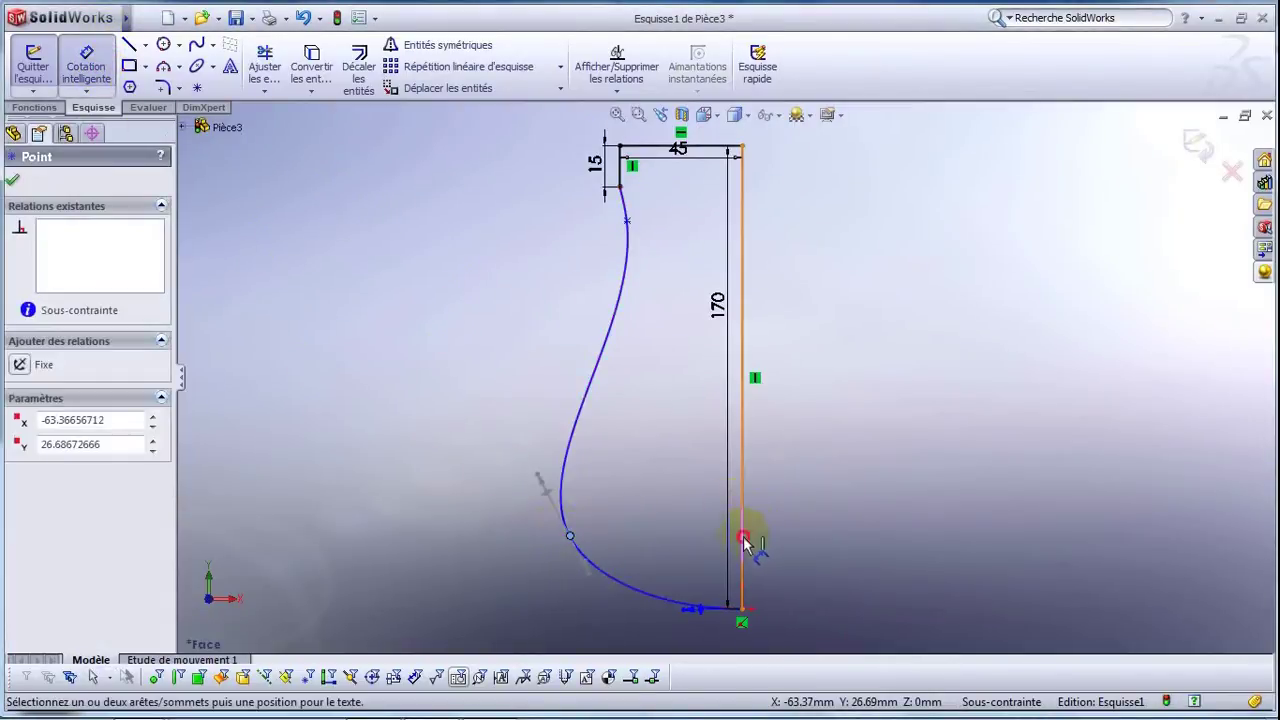
left_click(743, 540)
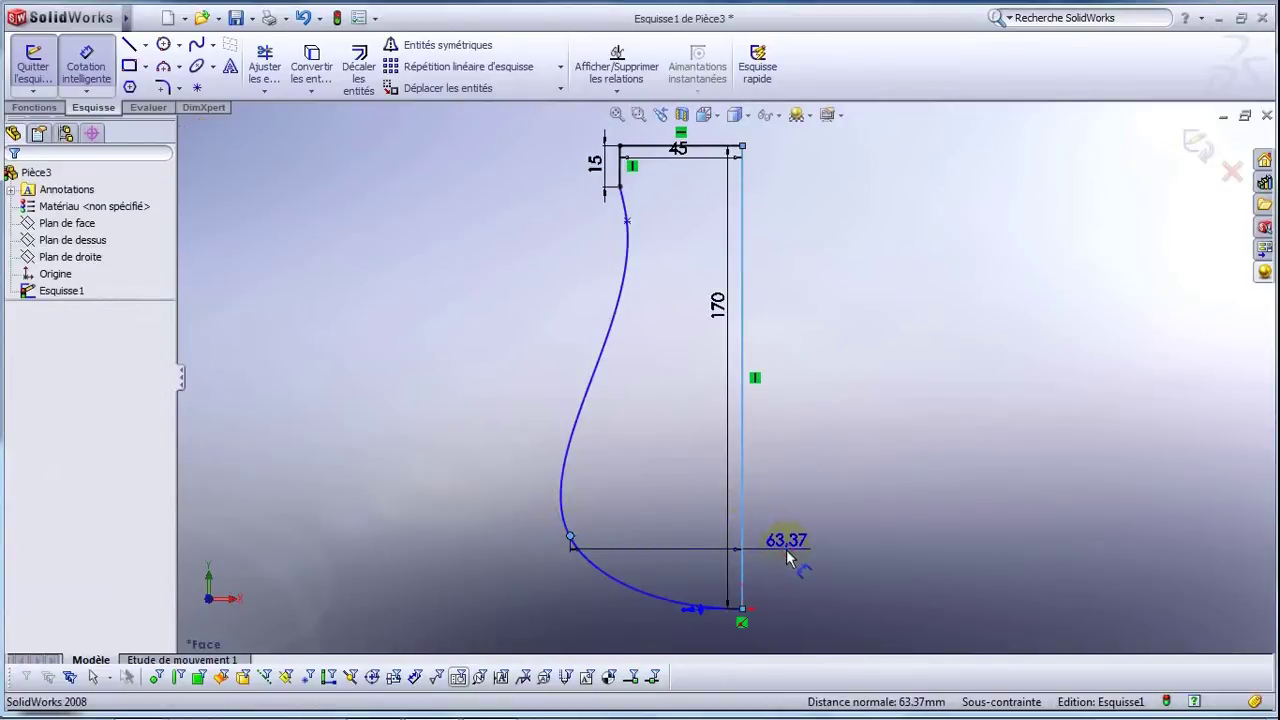
left_click(787, 558)
type("70")
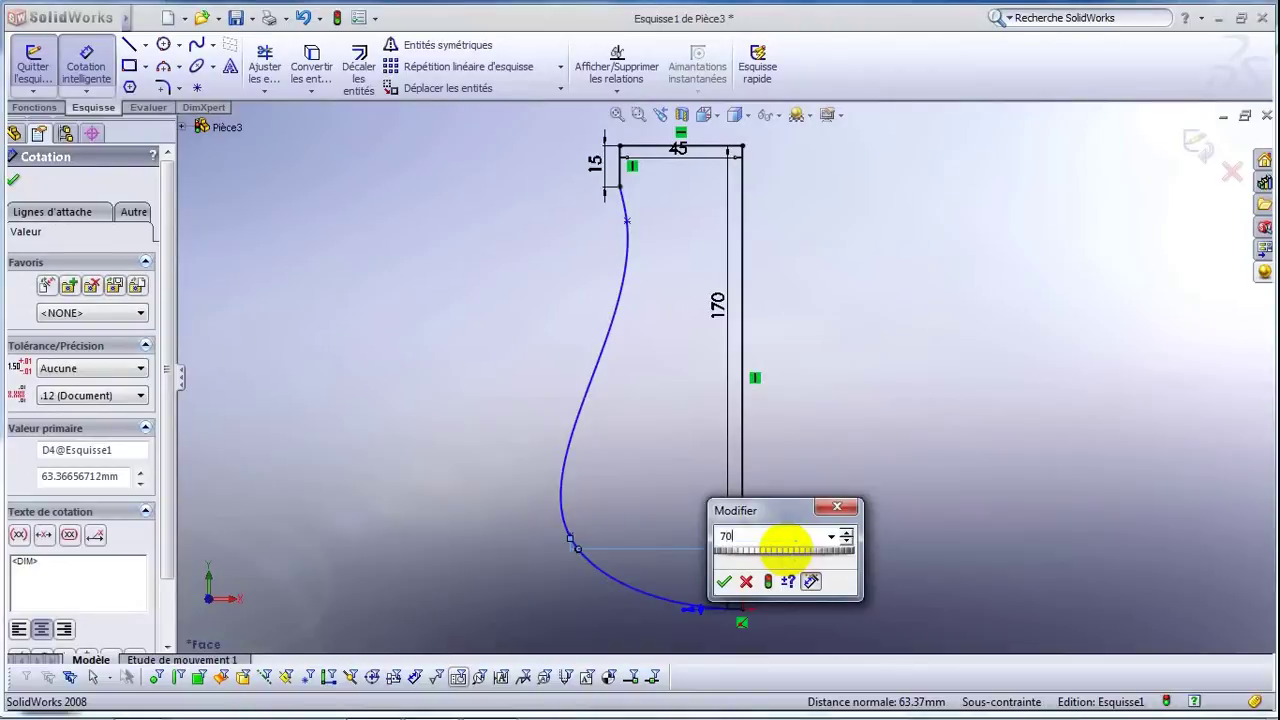
key("Return")
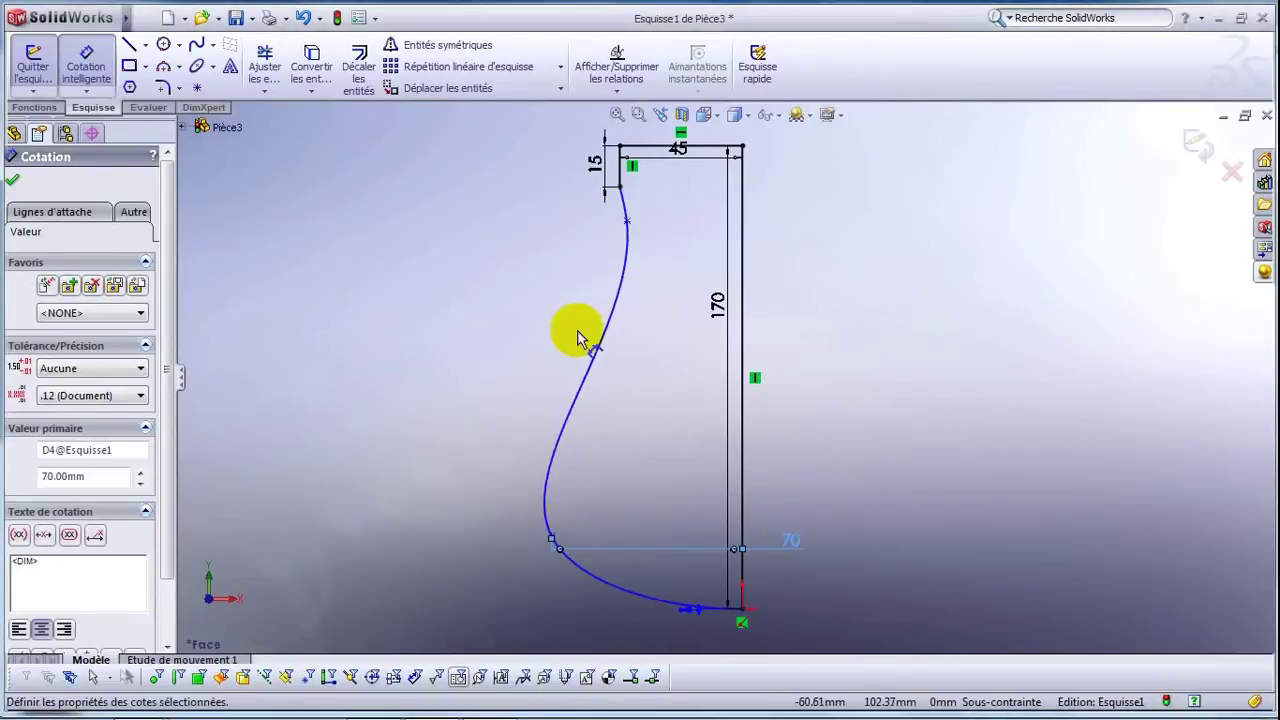
Adjust the spline's upper neck point and dimension it 35 mm from the vertical line.
left_click(636, 221)
mouse_move(645, 205)
left_mouse_down()
mouse_move(623, 223)
mouse_move(632, 218)
left_mouse_up()
left_click(88, 55)
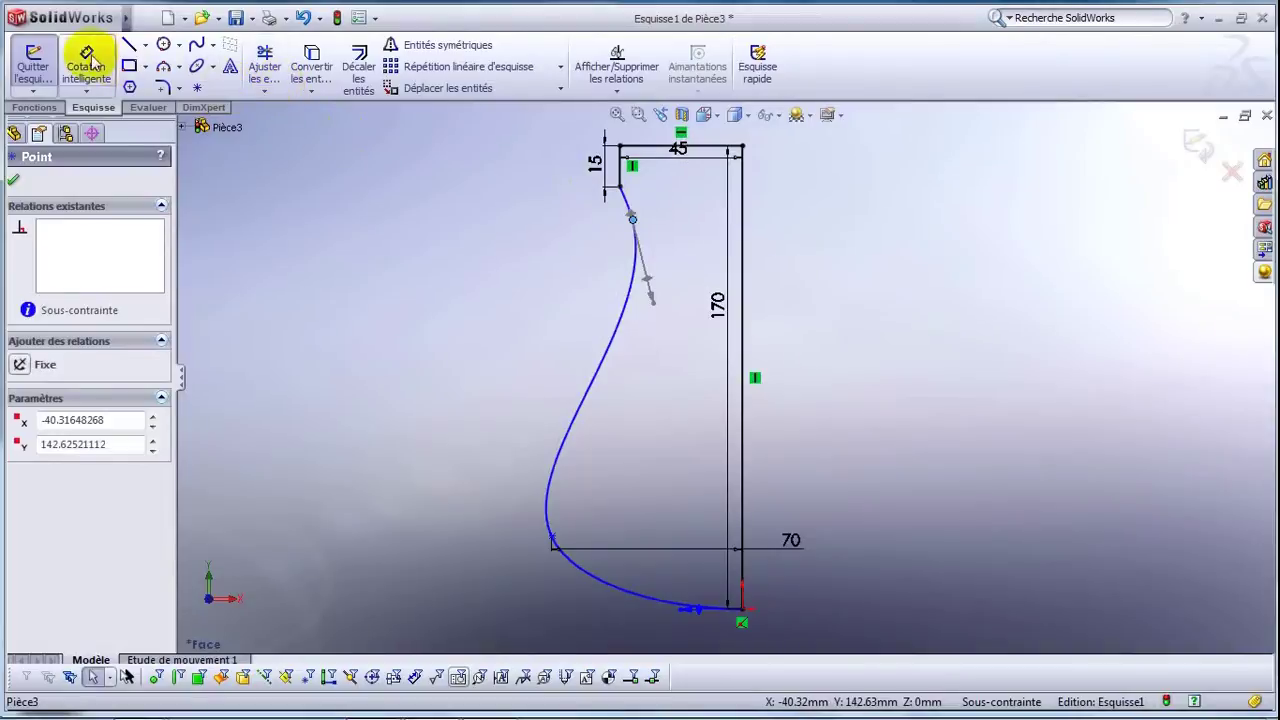
left_click(632, 220)
left_click(745, 240)
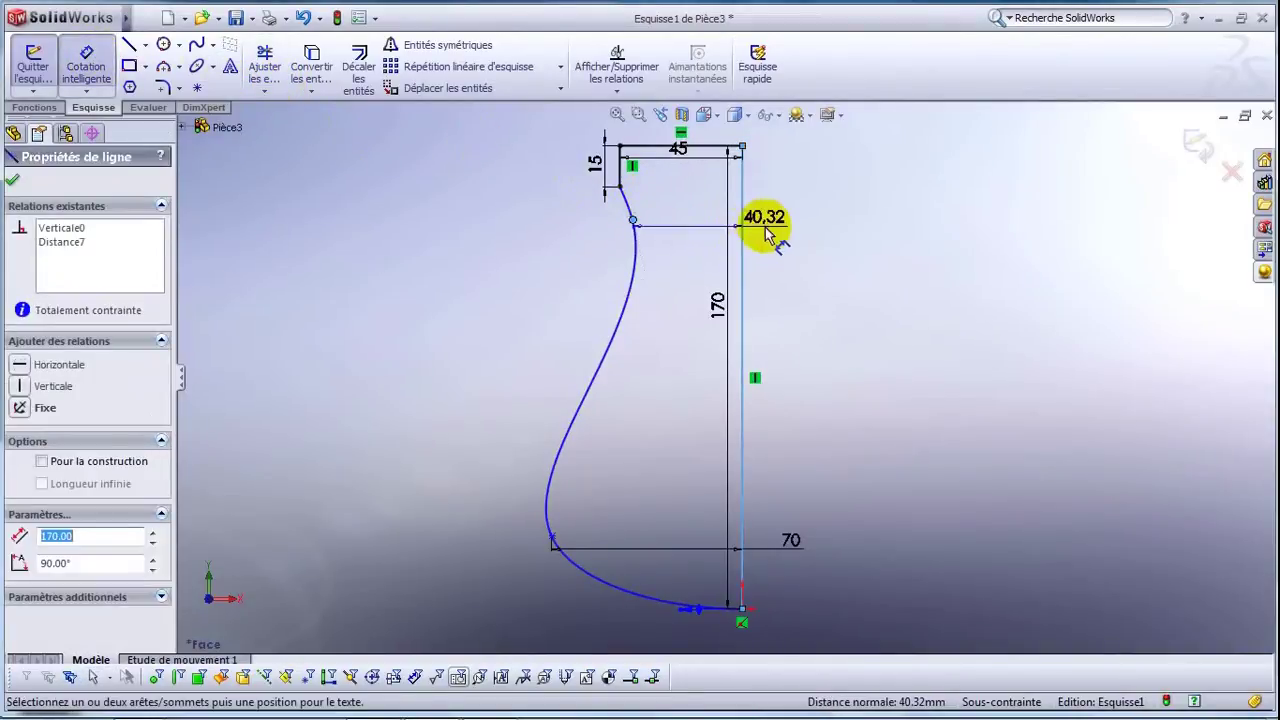
left_click(767, 230)
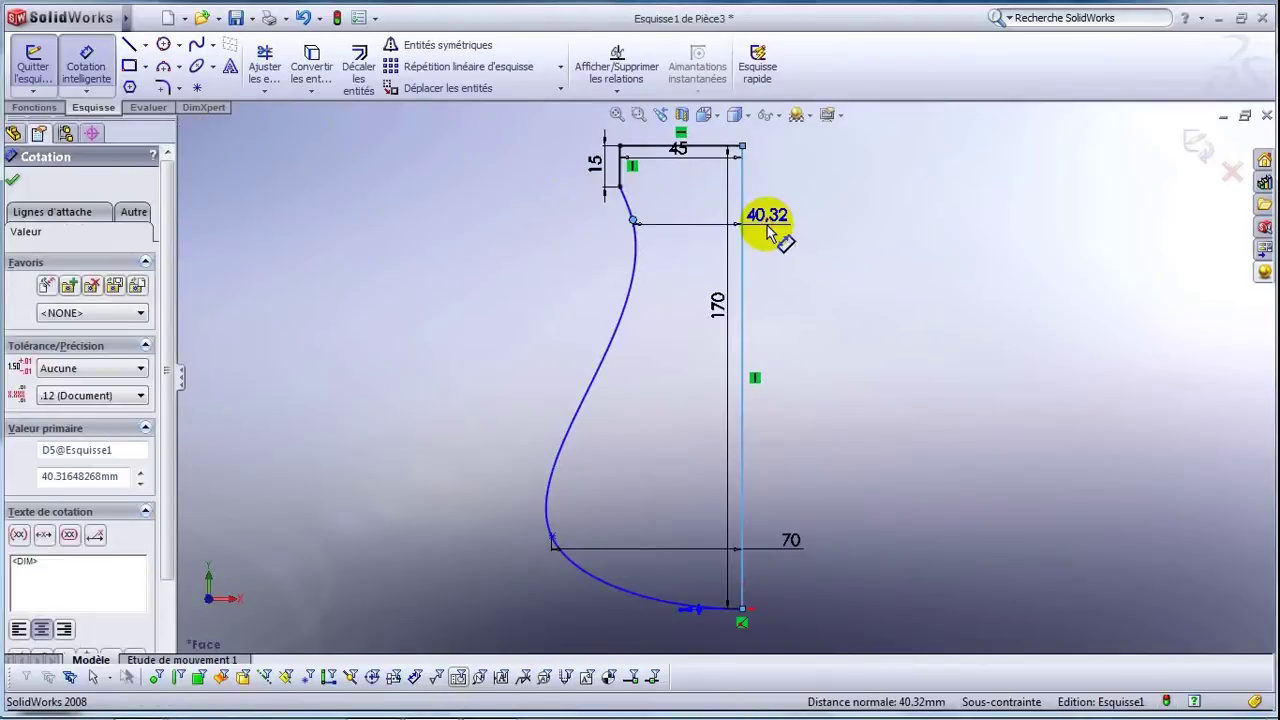
double_click(767, 228)
type("35")
key("Return")
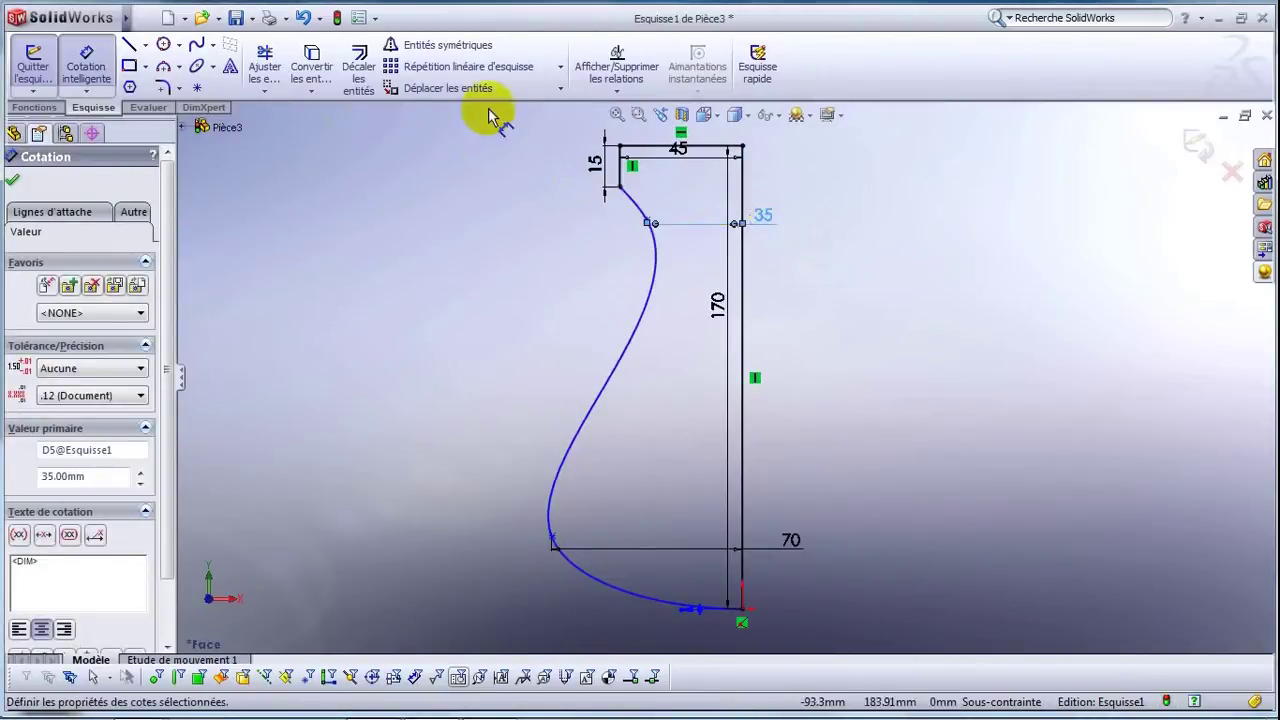
left_click(86, 56)
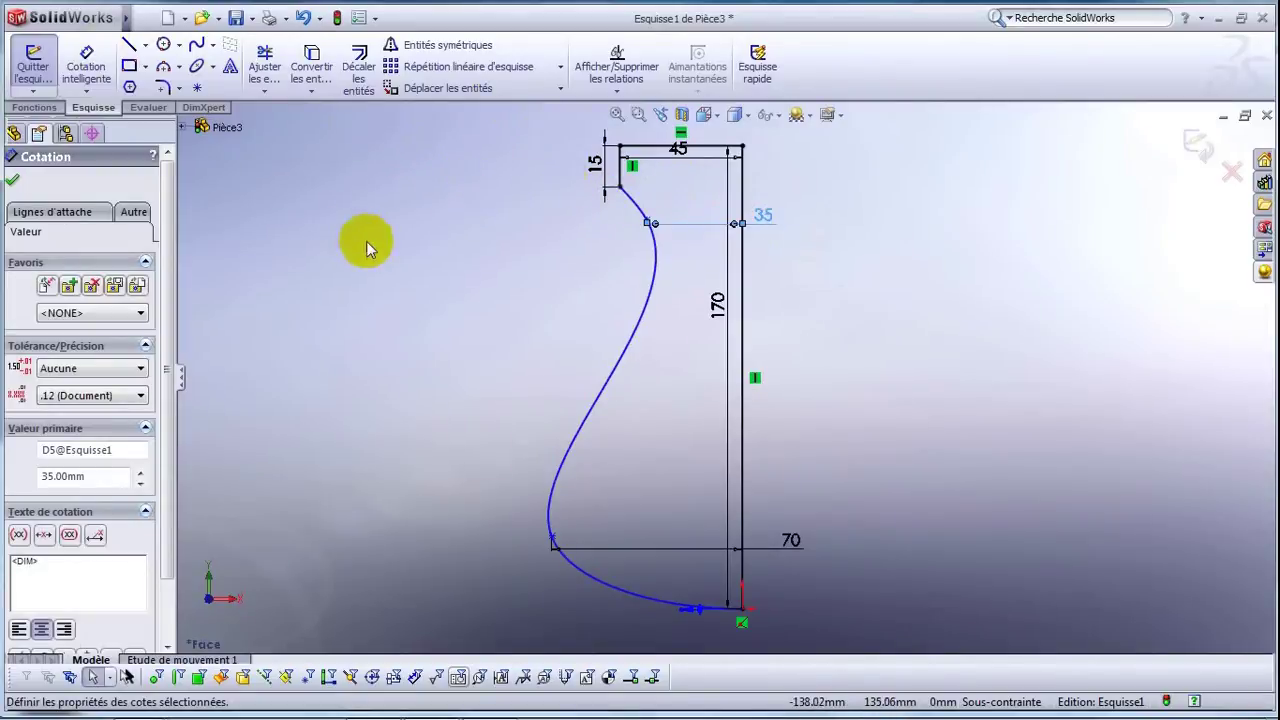
Fine-tune the spline's bulge and neck points, then select the whole jug outline.
left_click(552, 537)
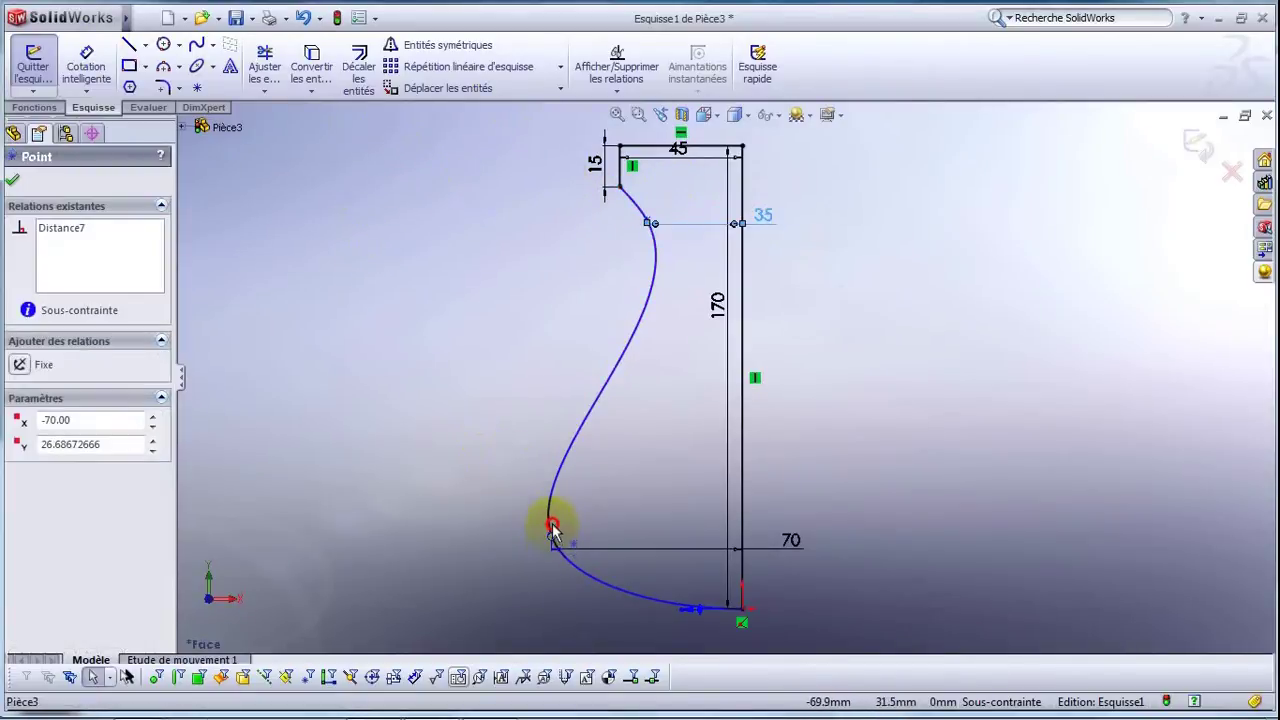
left_click_drag(552, 518, 552, 524)
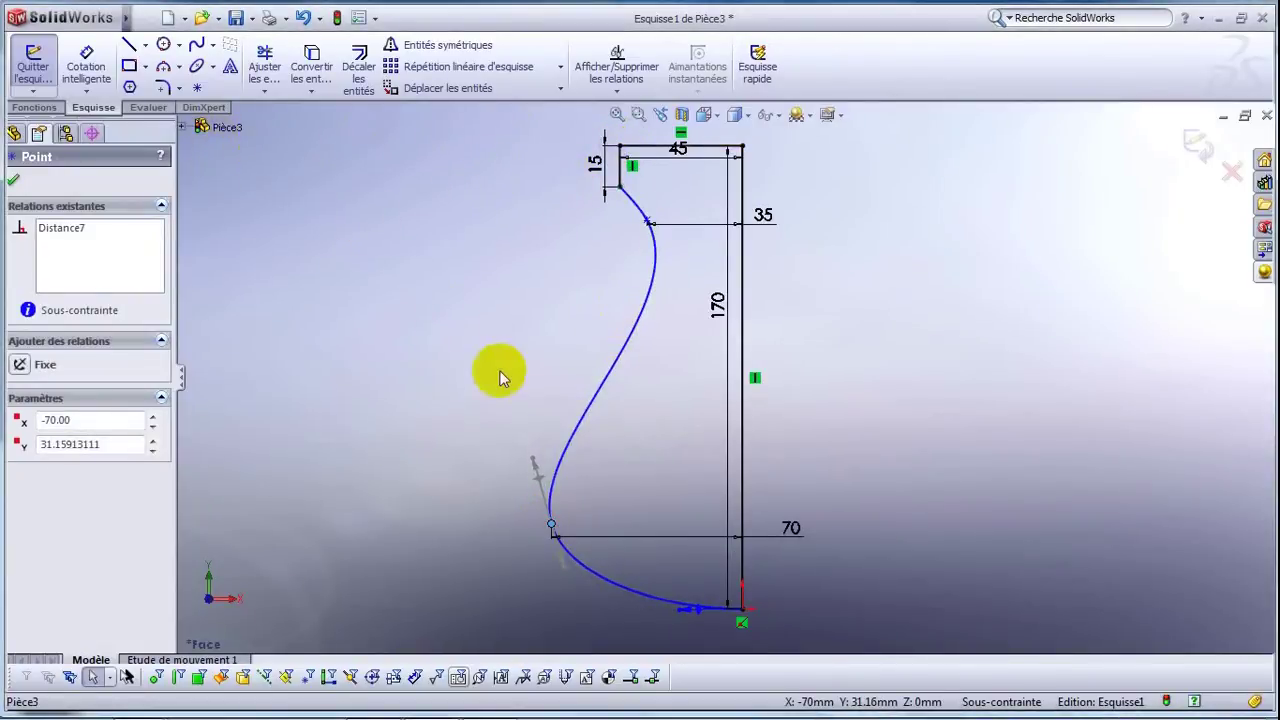
left_click(656, 251)
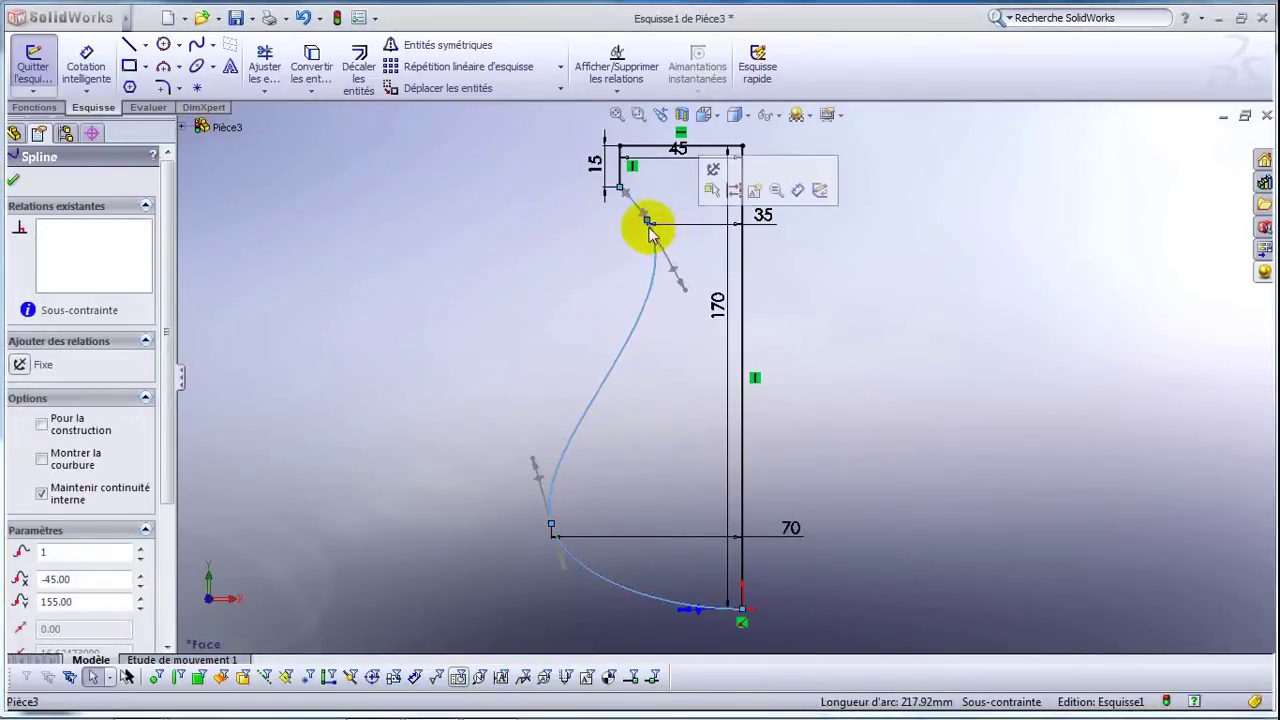
mouse_move(650, 220)
left_mouse_down()
mouse_move(652, 168)
mouse_move(655, 222)
left_mouse_up()
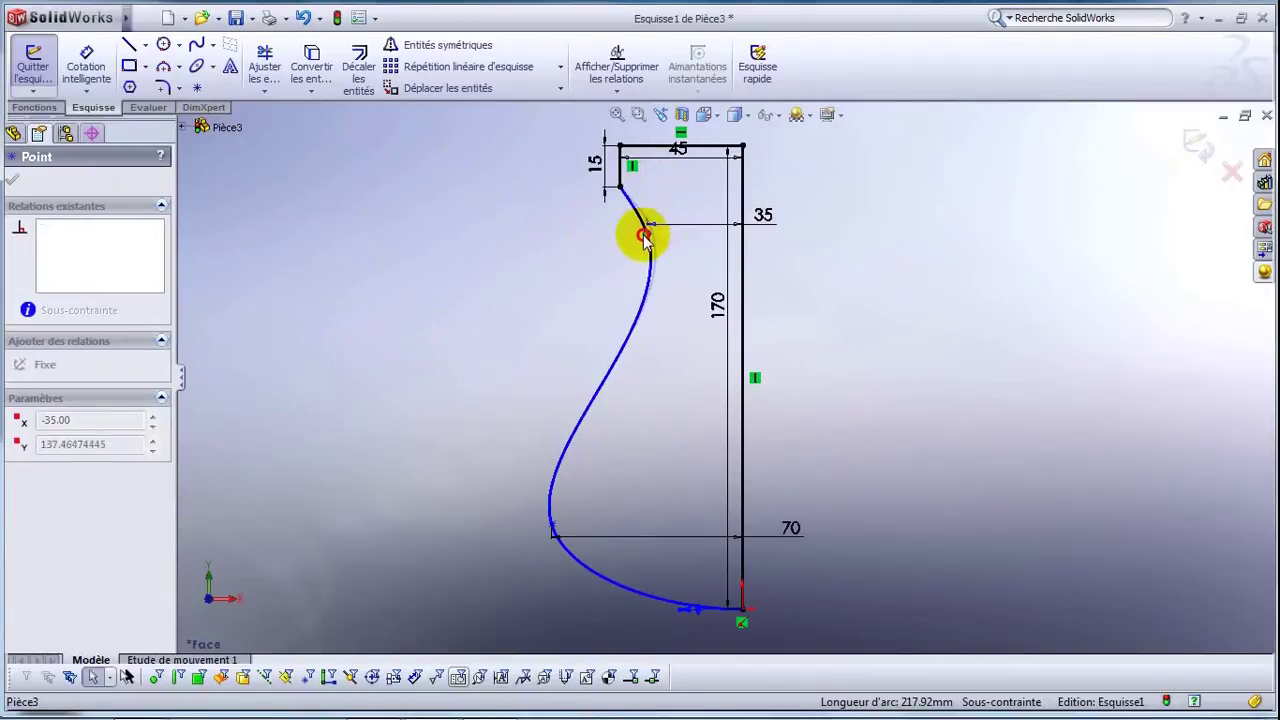
left_click_drag(648, 230, 646, 228)
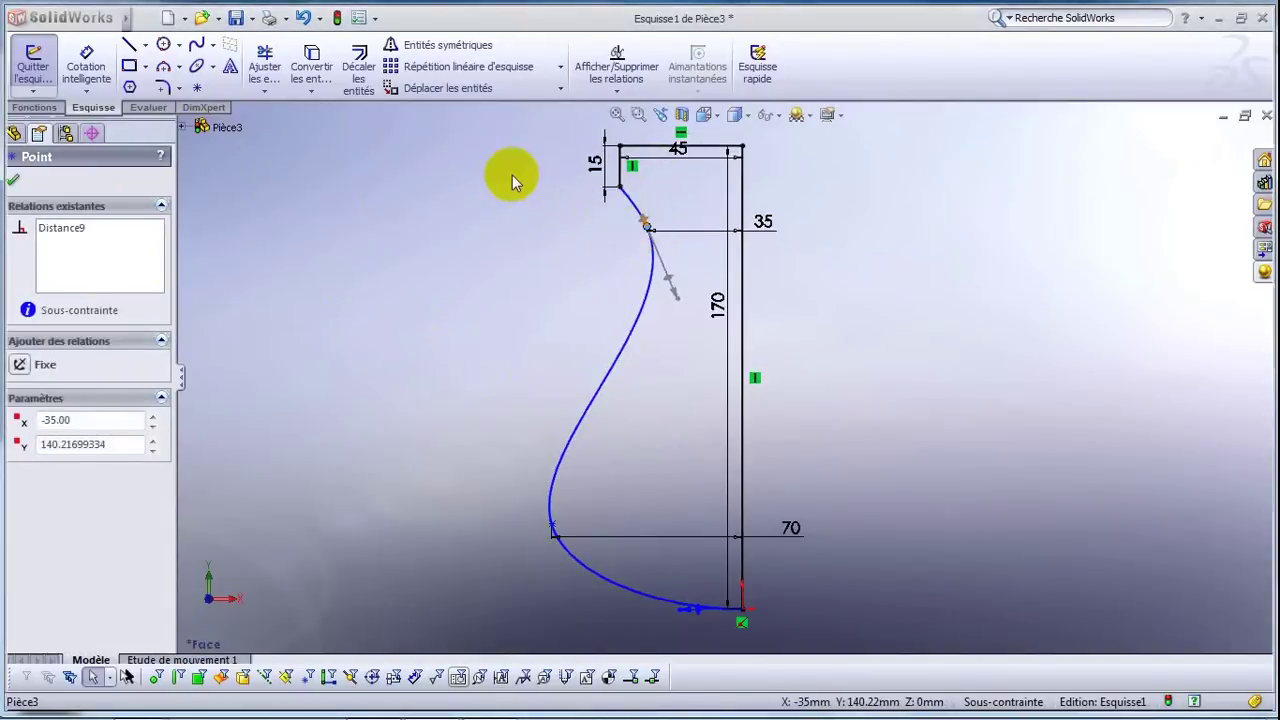
left_click(446, 271)
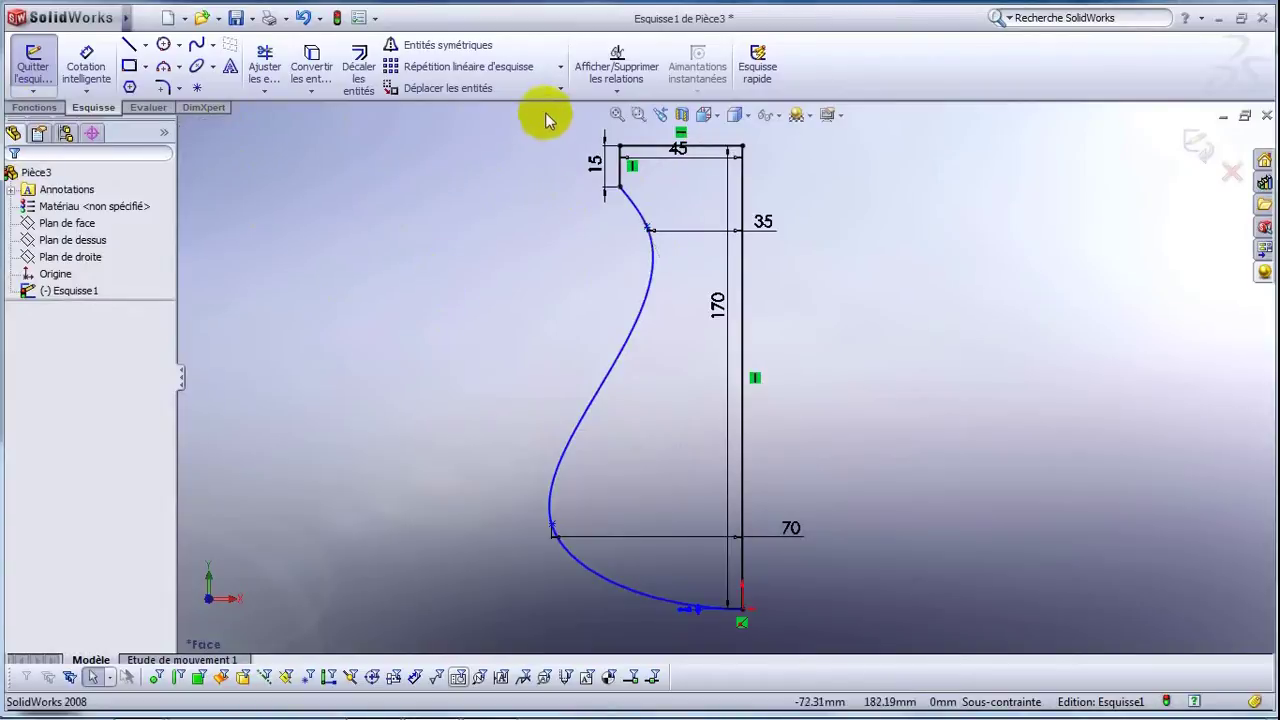
mouse_move(541, 112)
left_mouse_down()
mouse_move(824, 530)
mouse_move(811, 634)
mouse_move(780, 620)
left_mouse_up()
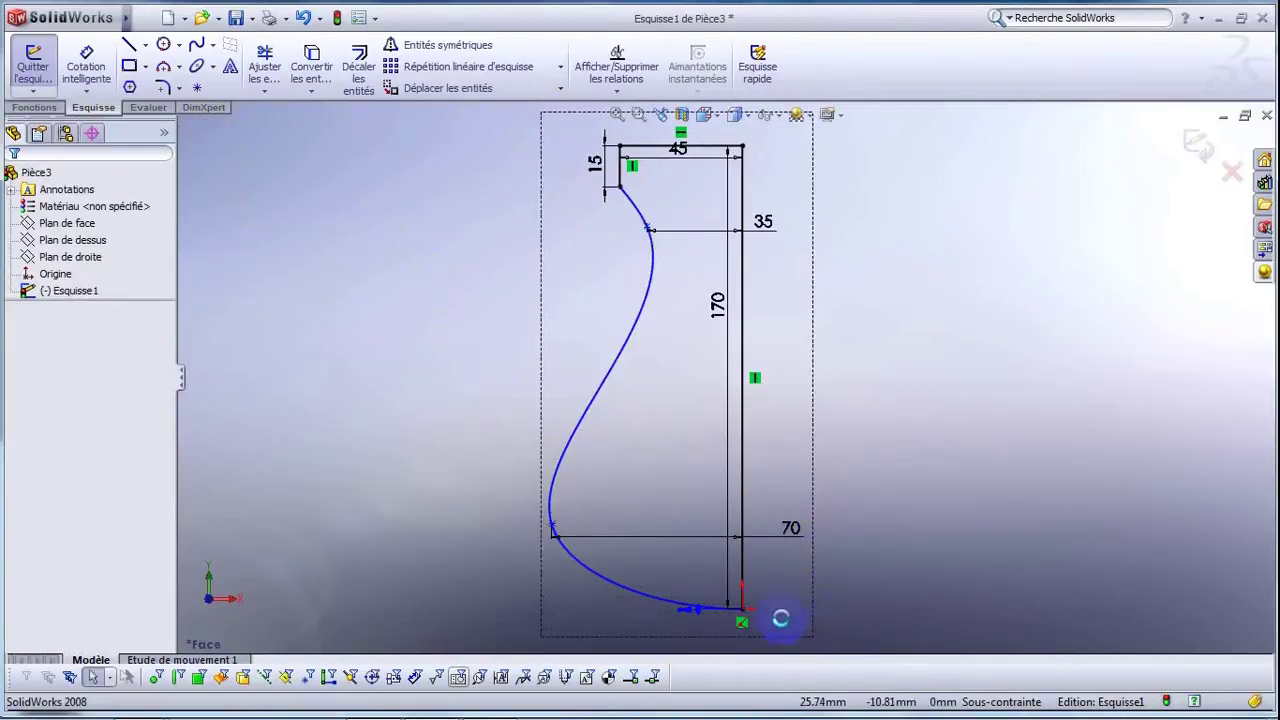
Copy the selected jug outline with a 4 mm X offset and 0 Y offset.
right_click(716, 612)
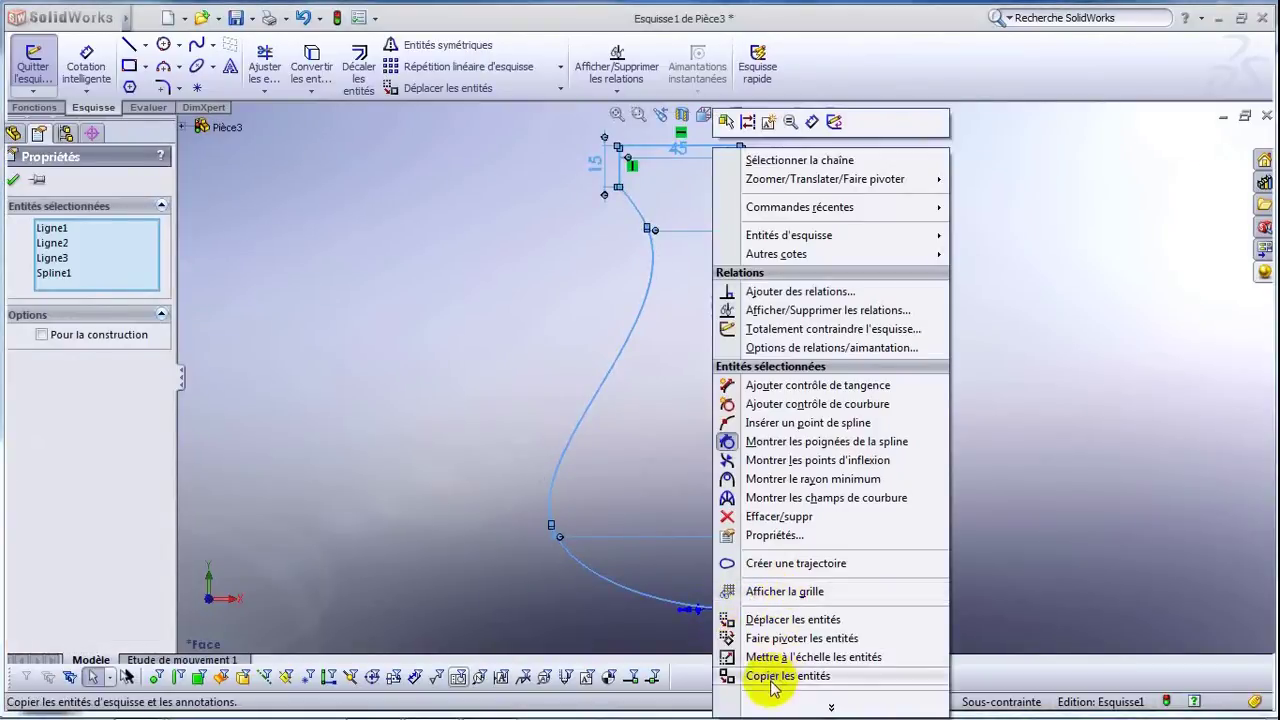
left_click(772, 677)
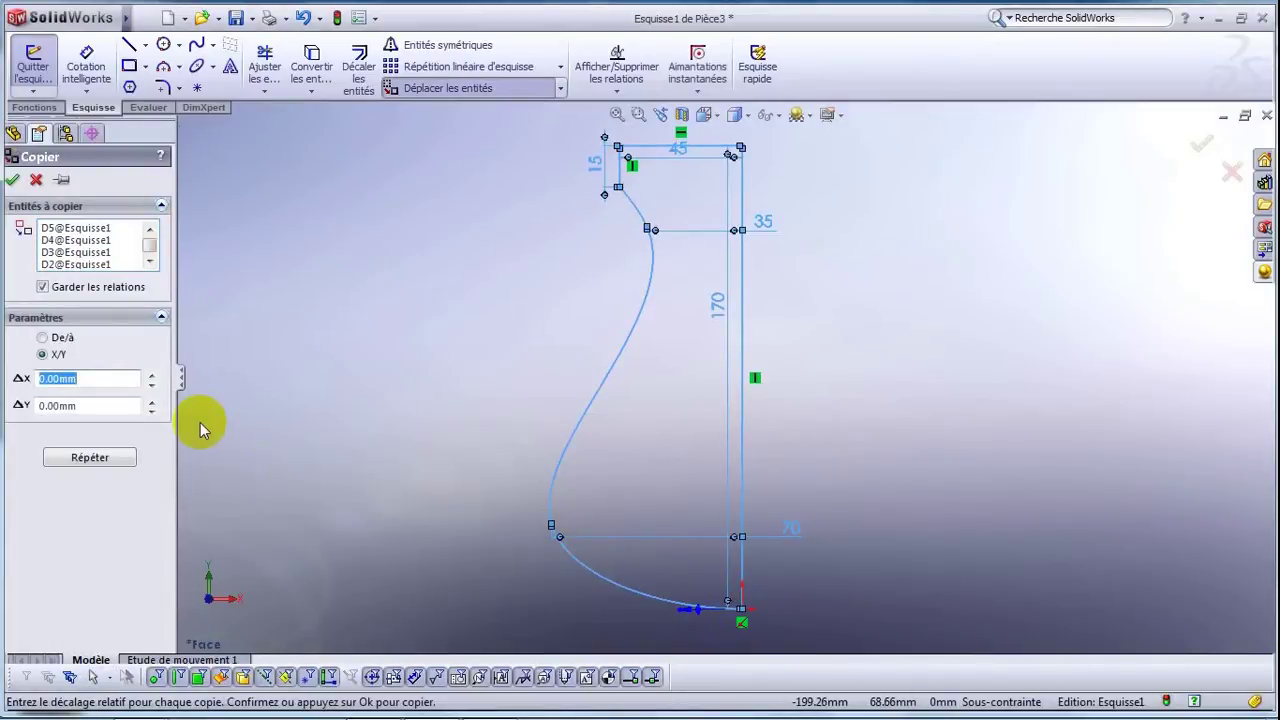
type(".4")
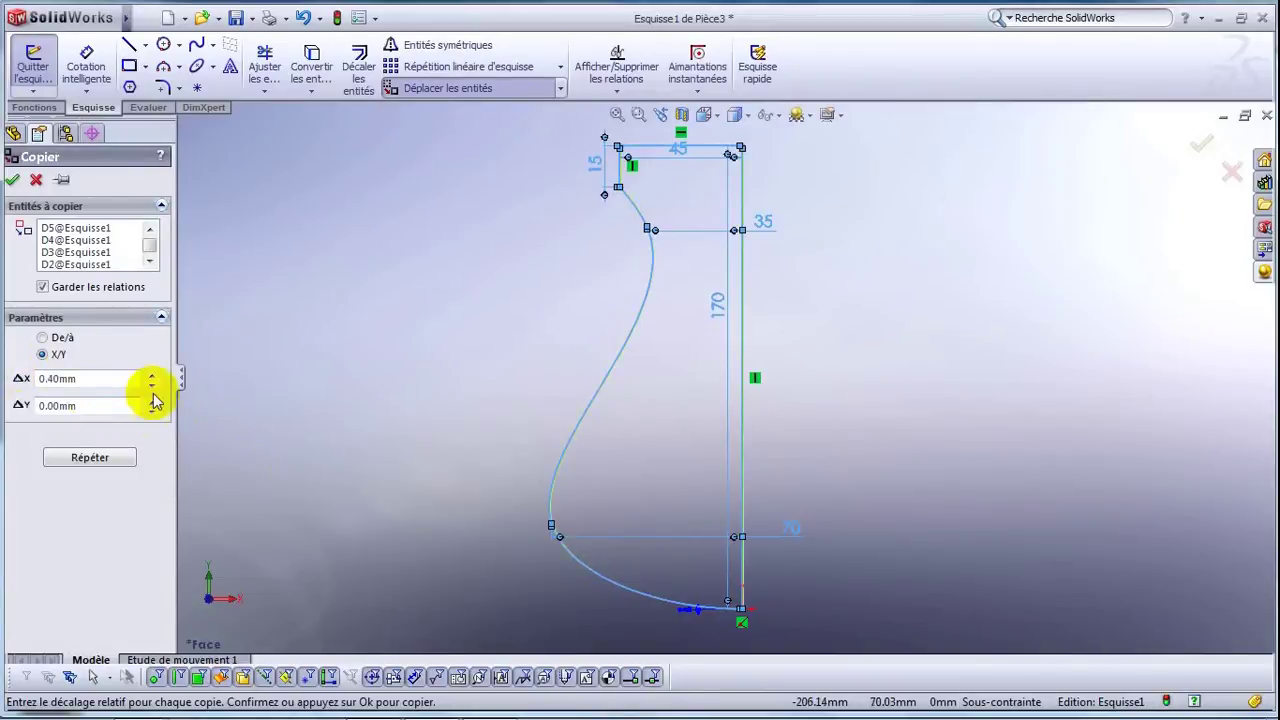
left_click(97, 384)
type("4")
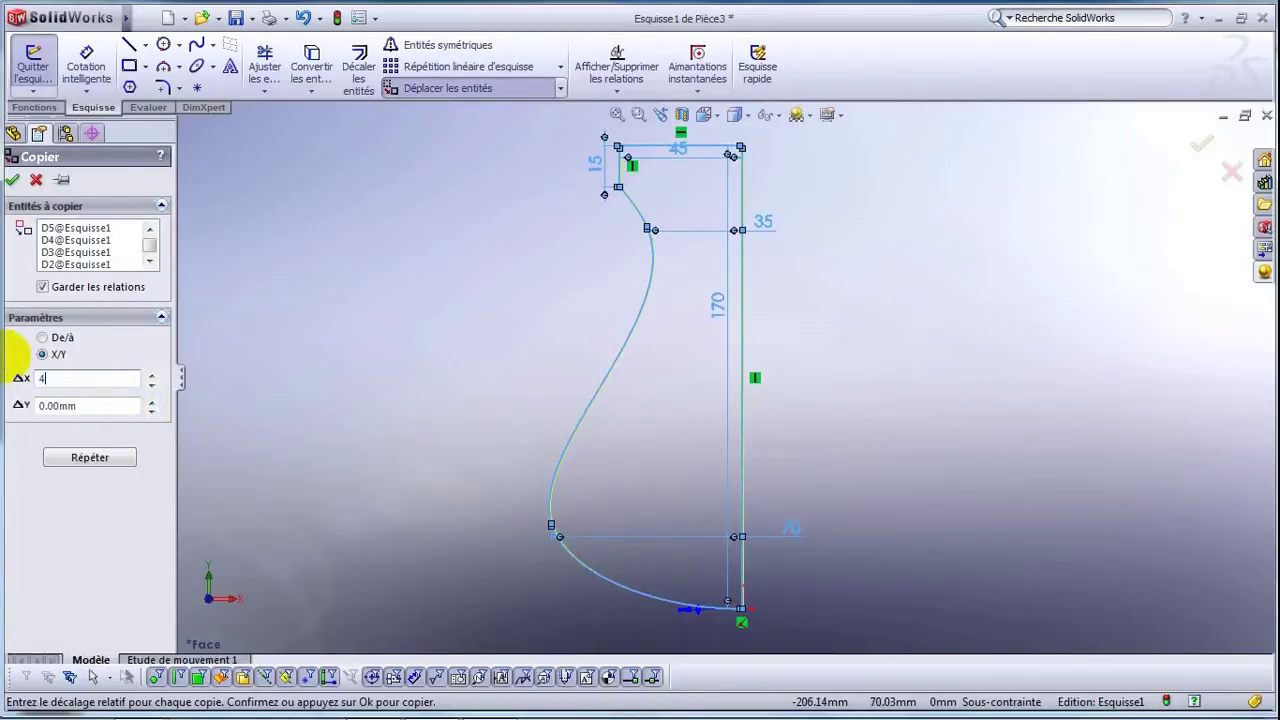
key("Return")
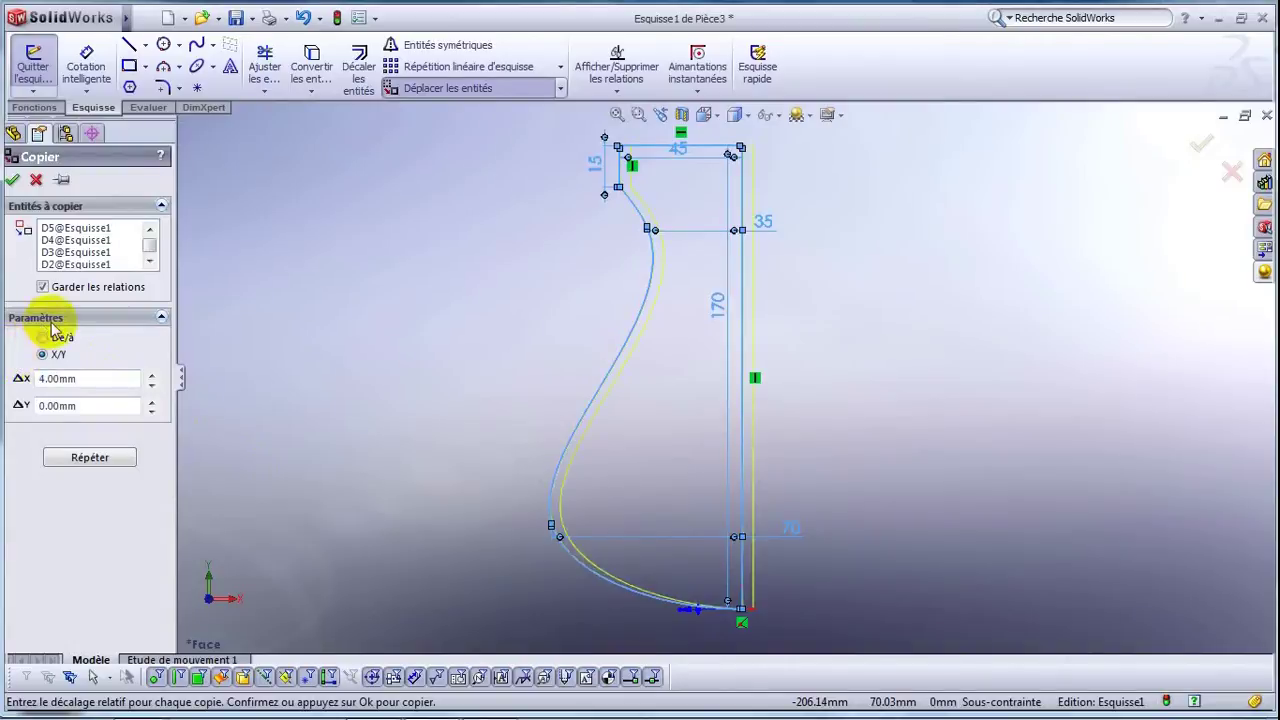
left_click(13, 182)
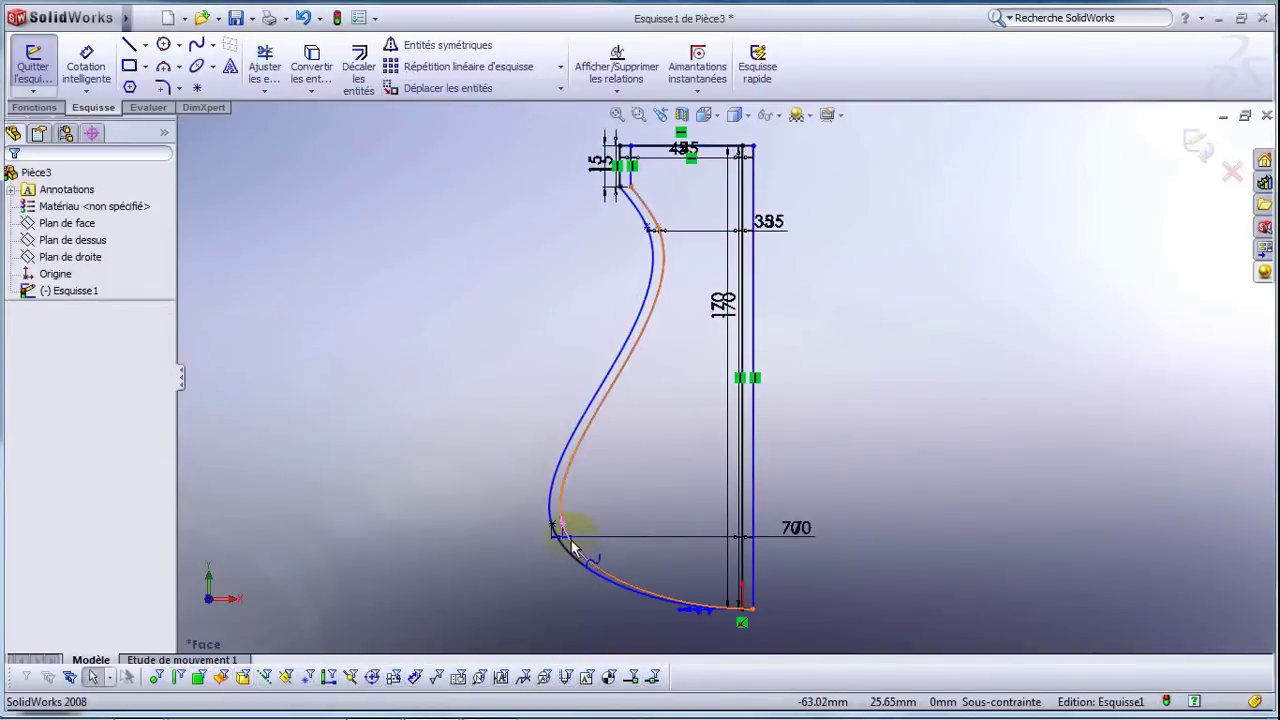
Revolve the thin region between the two outlines 360° about the 170 mm vertical line.
left_click(46, 107)
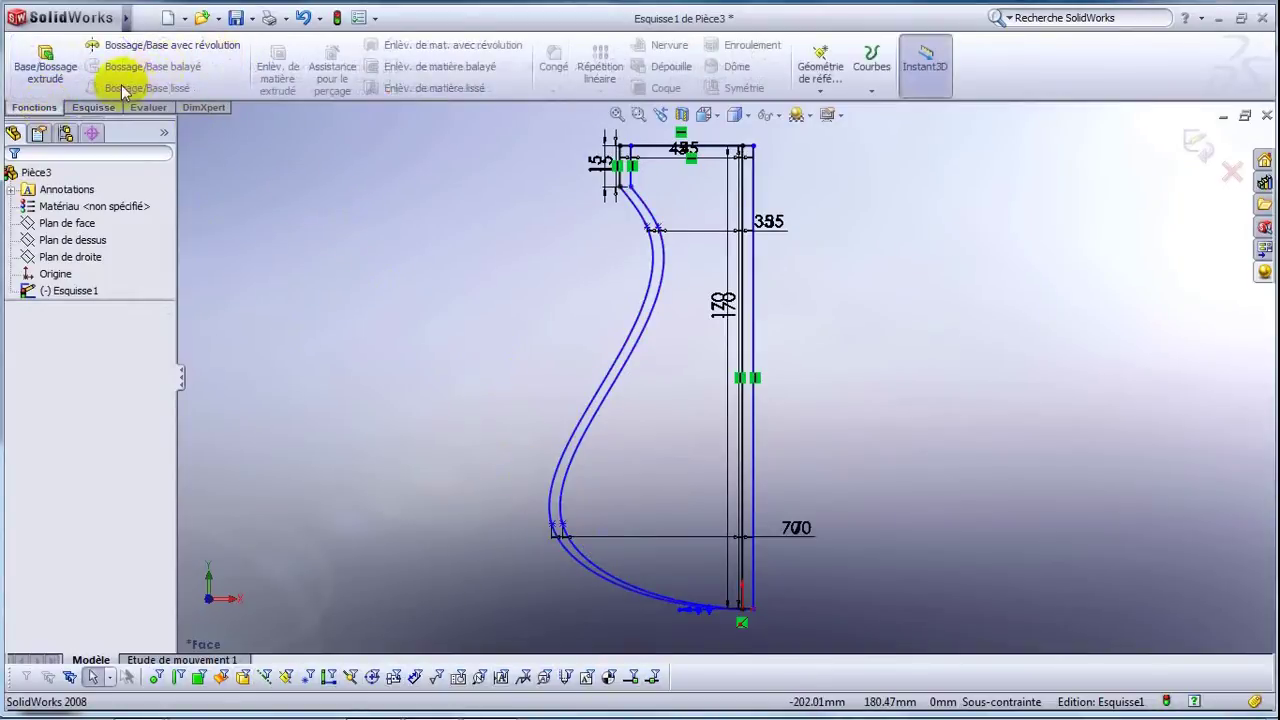
left_click(98, 107)
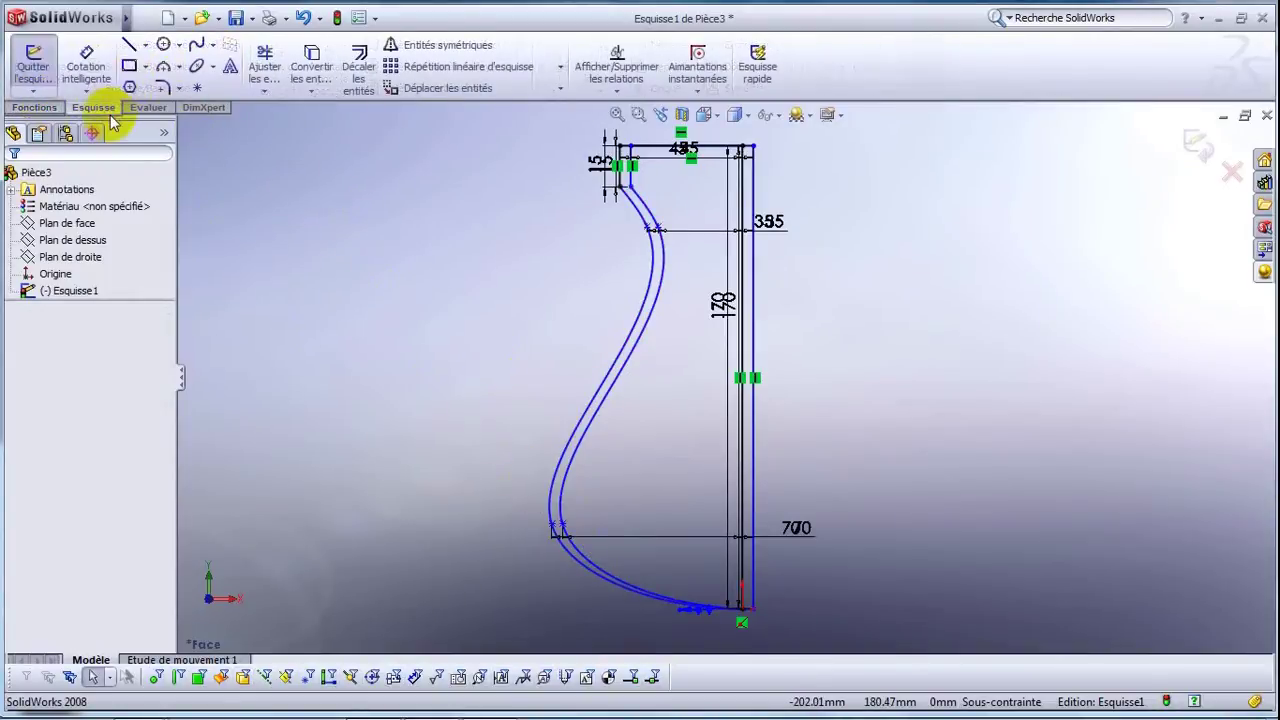
left_click(46, 108)
left_click(166, 45)
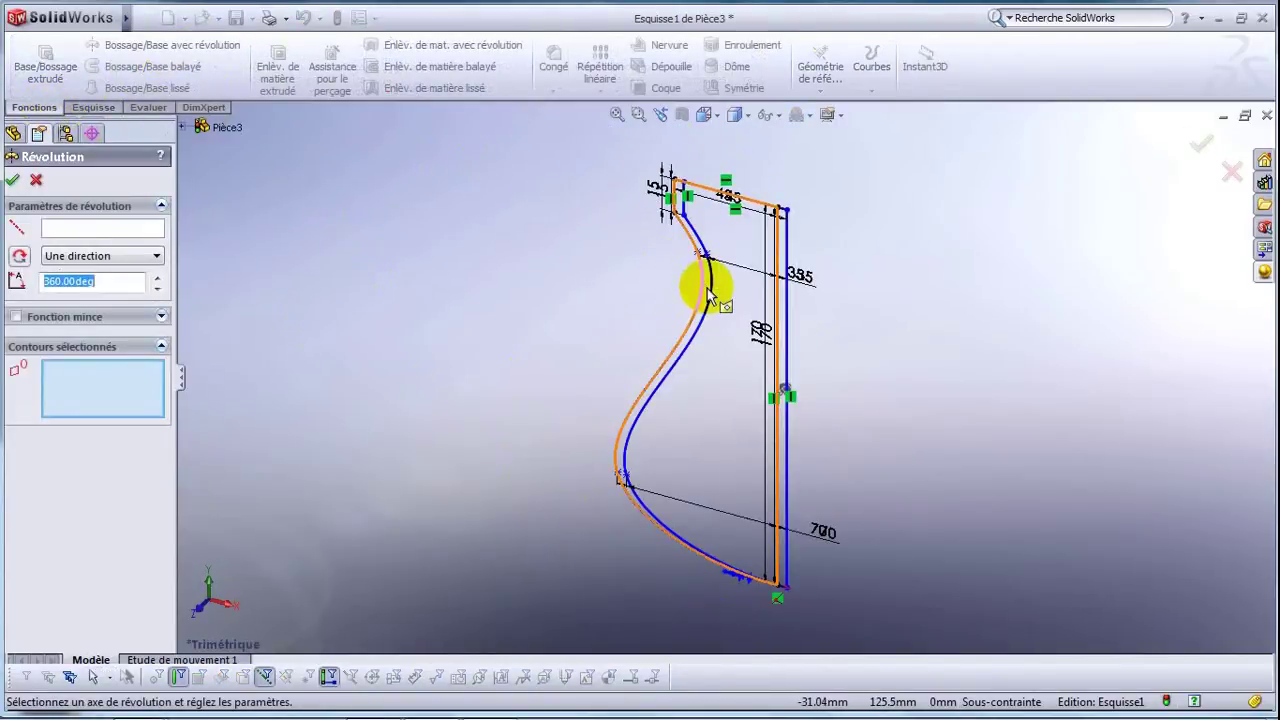
left_click(638, 113)
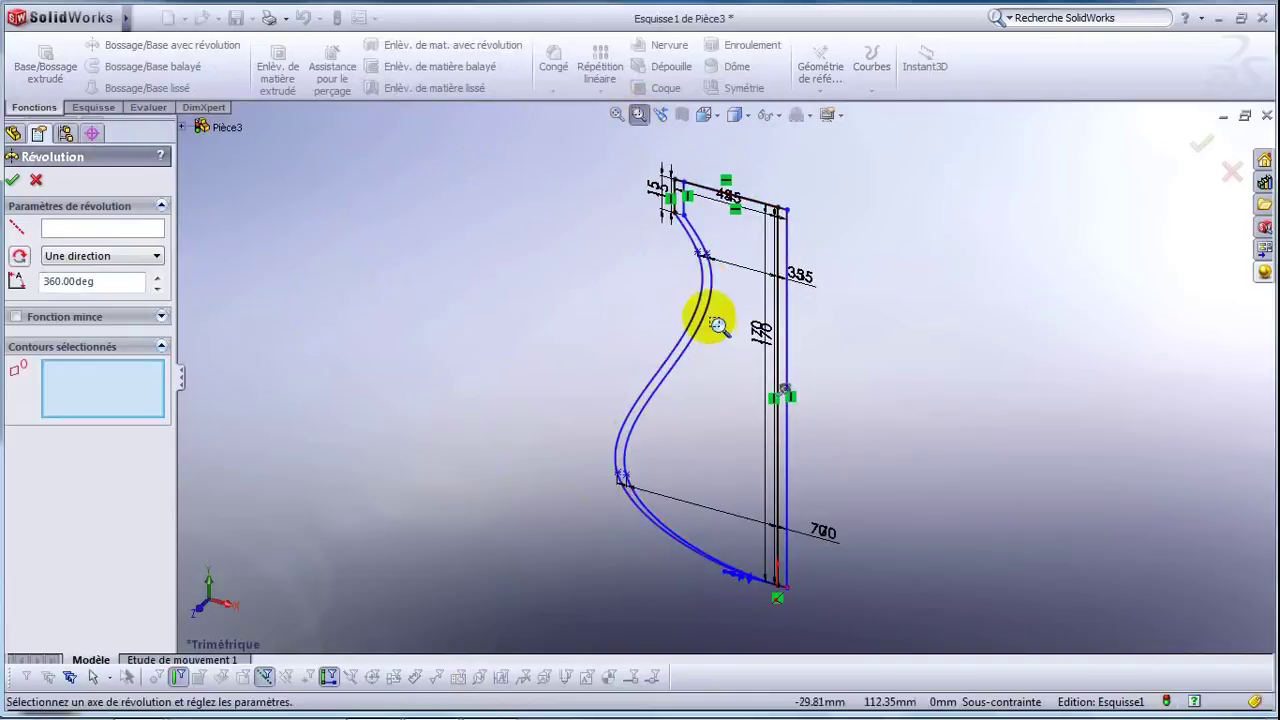
left_click_drag(684, 293, 704, 322)
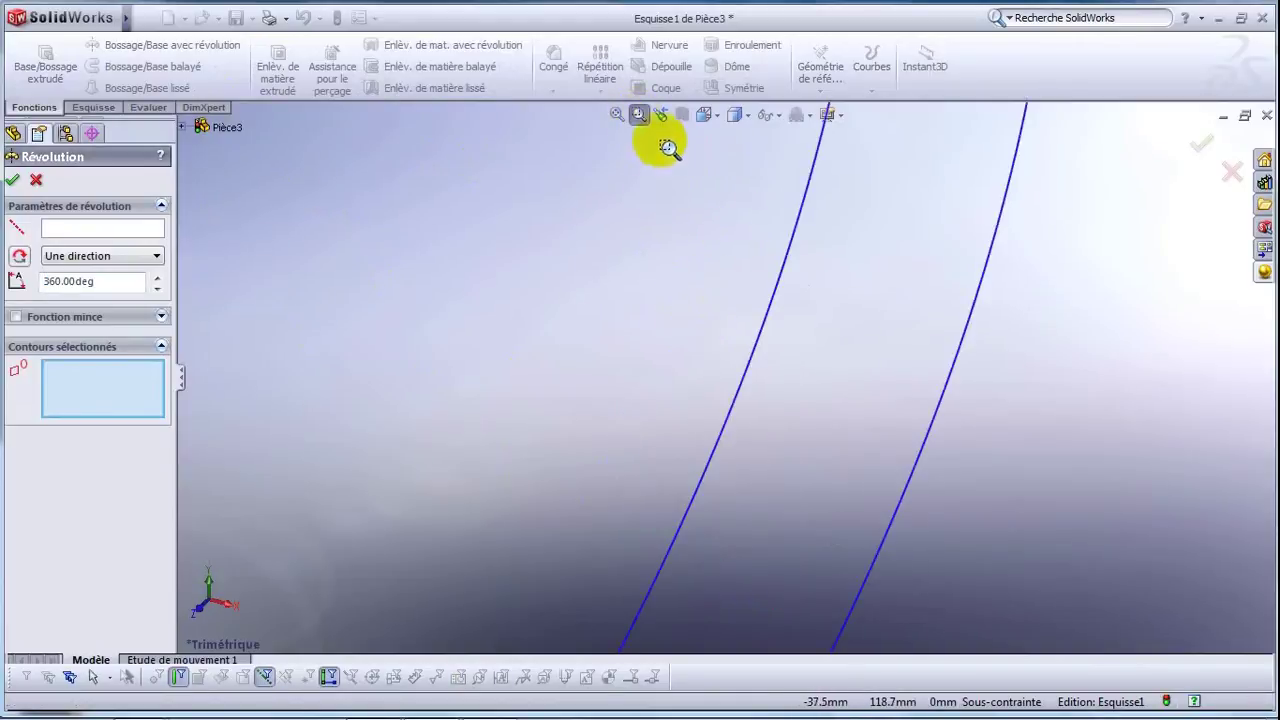
left_click(638, 114)
left_click(829, 343)
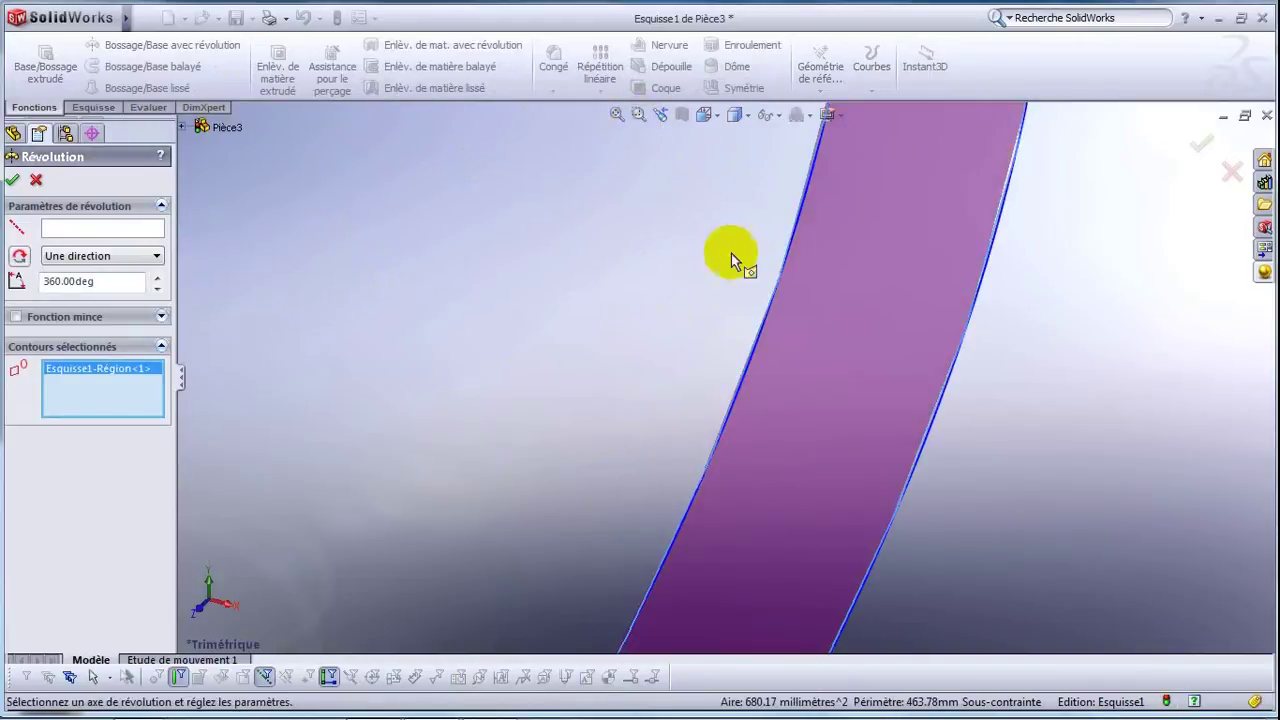
left_click(612, 114)
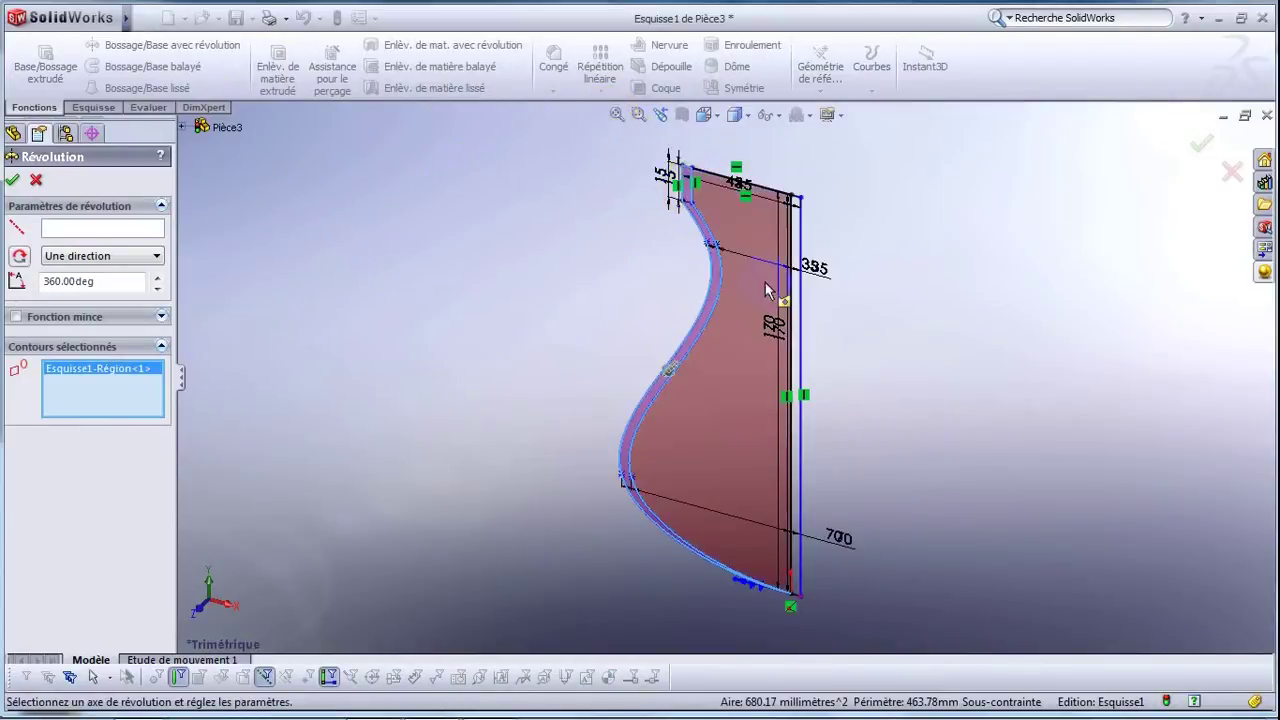
left_click(571, 271)
left_click(136, 232)
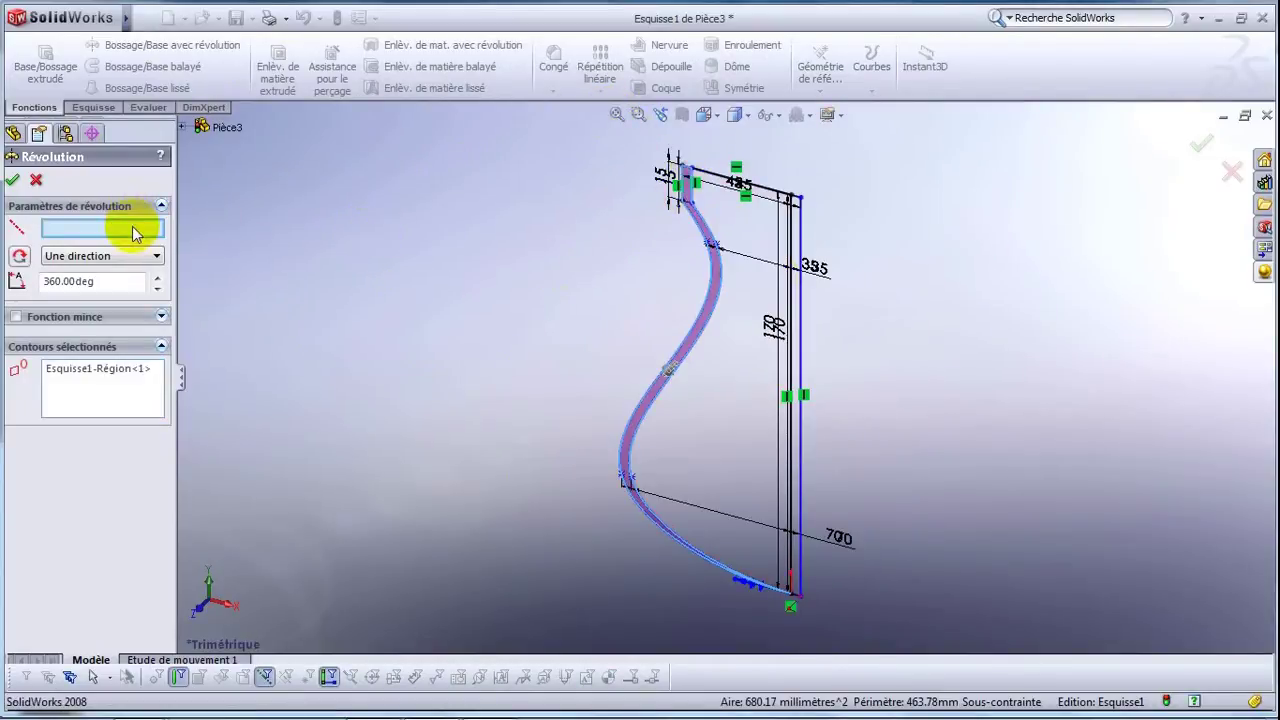
left_click(800, 494)
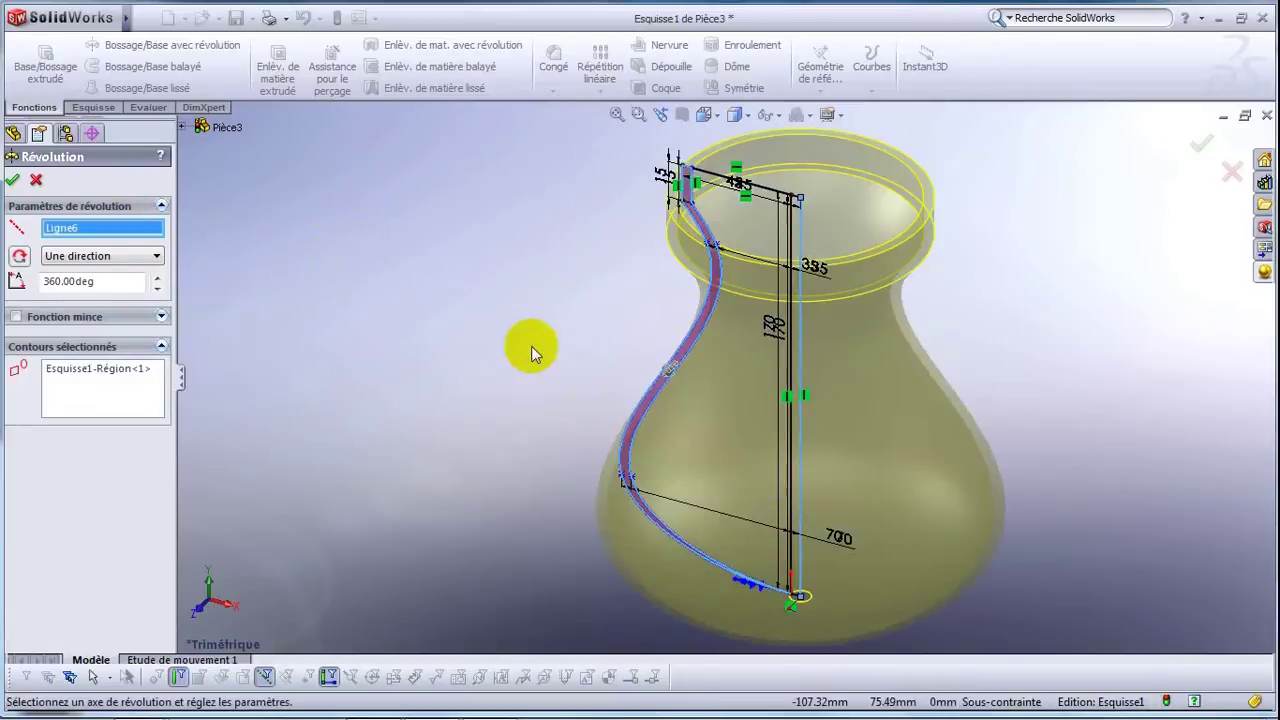
left_click(12, 182)
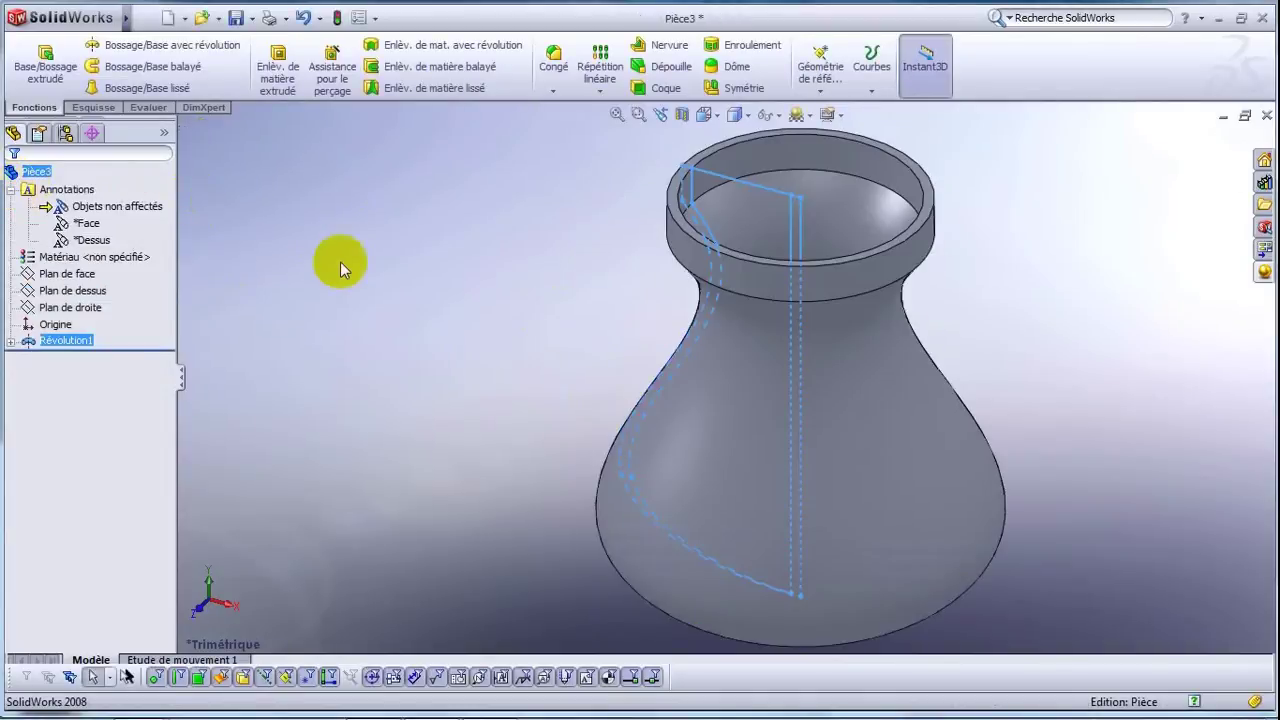
View the jug from the front and select the front plane for a new sketch.
left_click(618, 117)
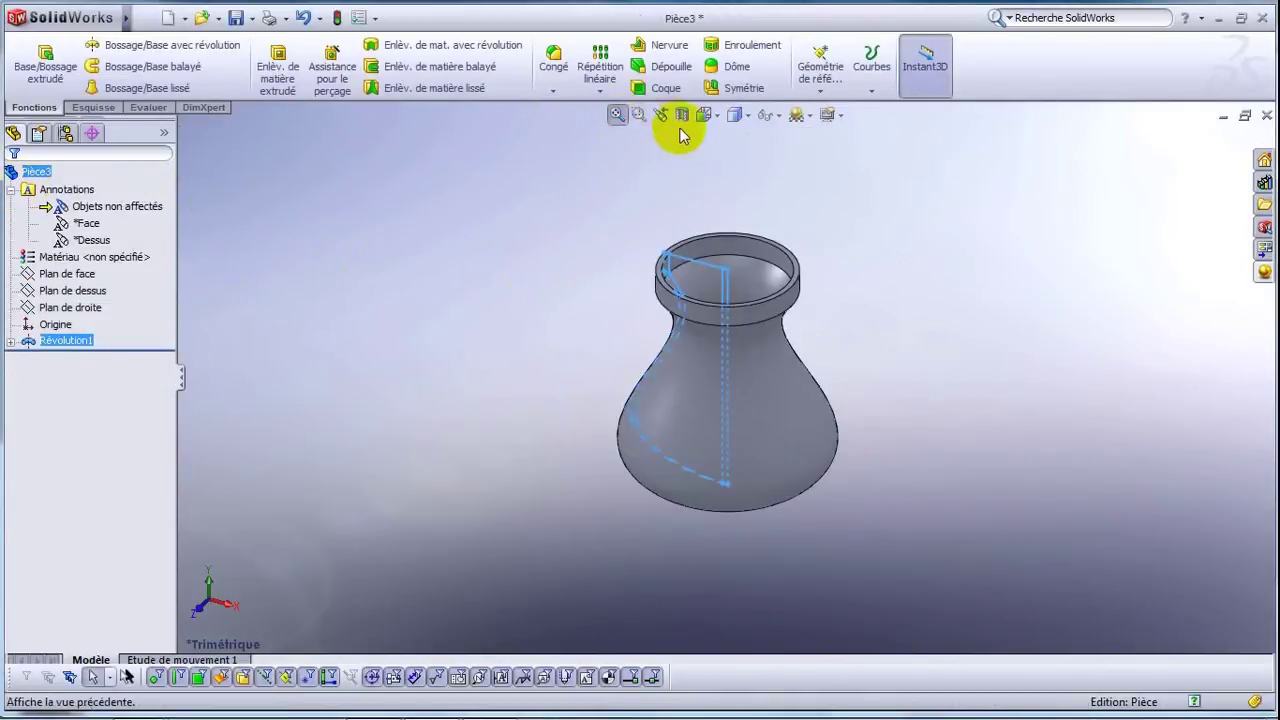
left_click(704, 114)
left_click(725, 165)
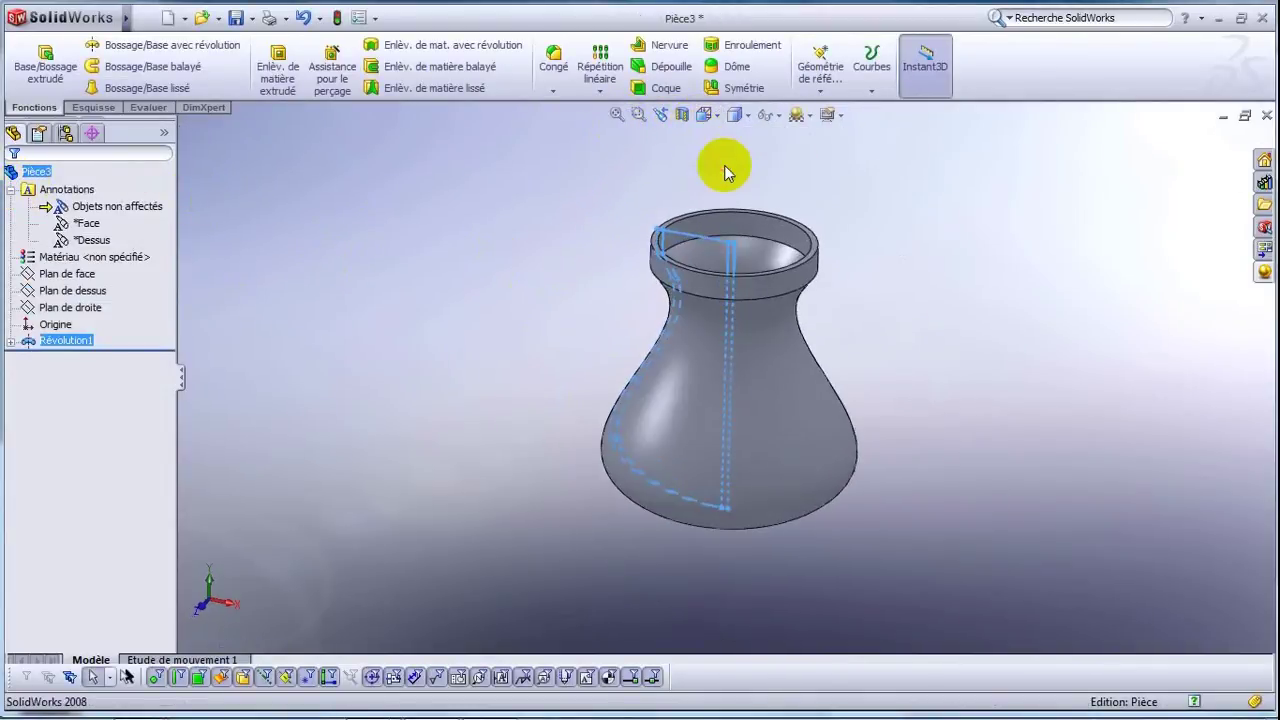
left_click(60, 273)
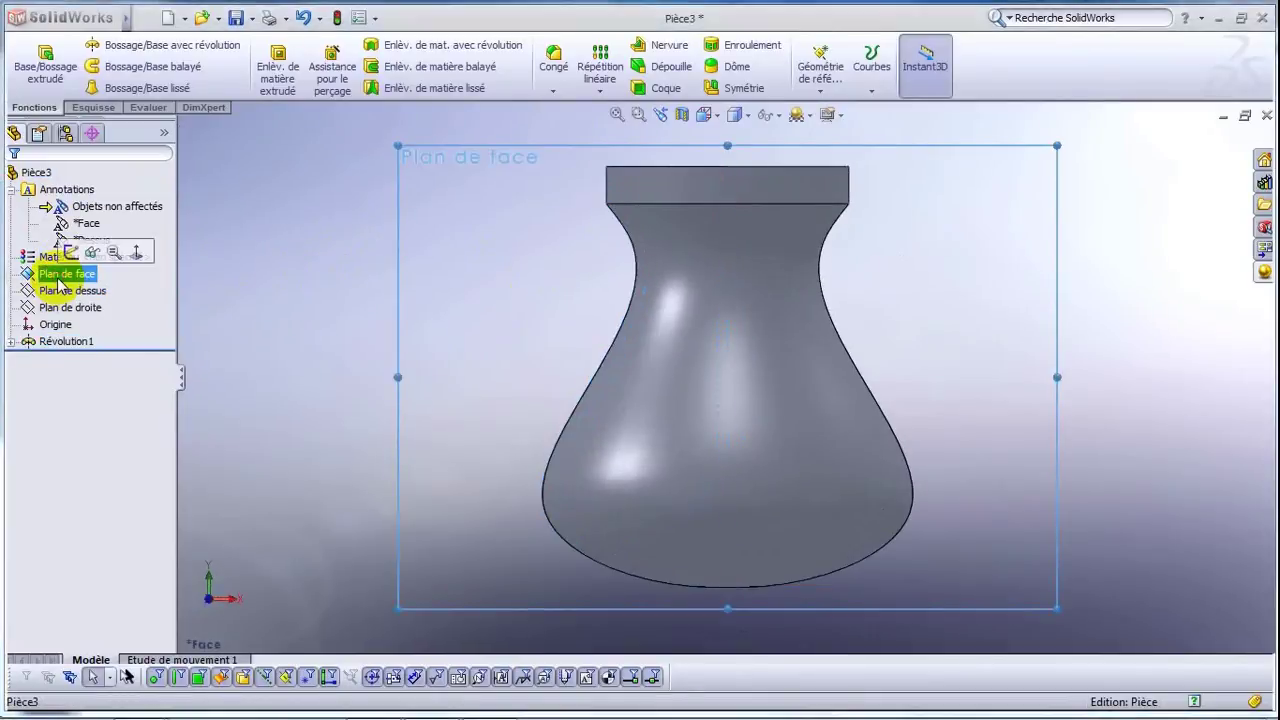
left_click(95, 110)
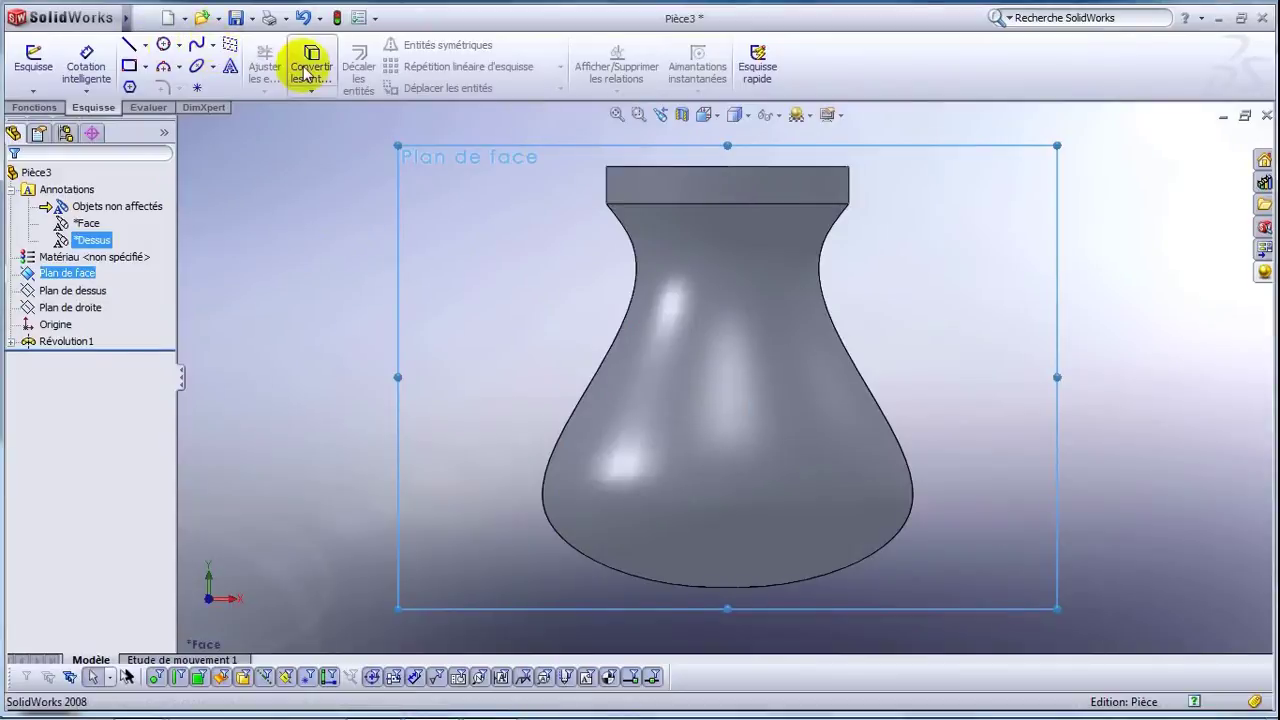
Chain 3-point arcs from the jug neck out into the large outer handle arc.
left_click(163, 67)
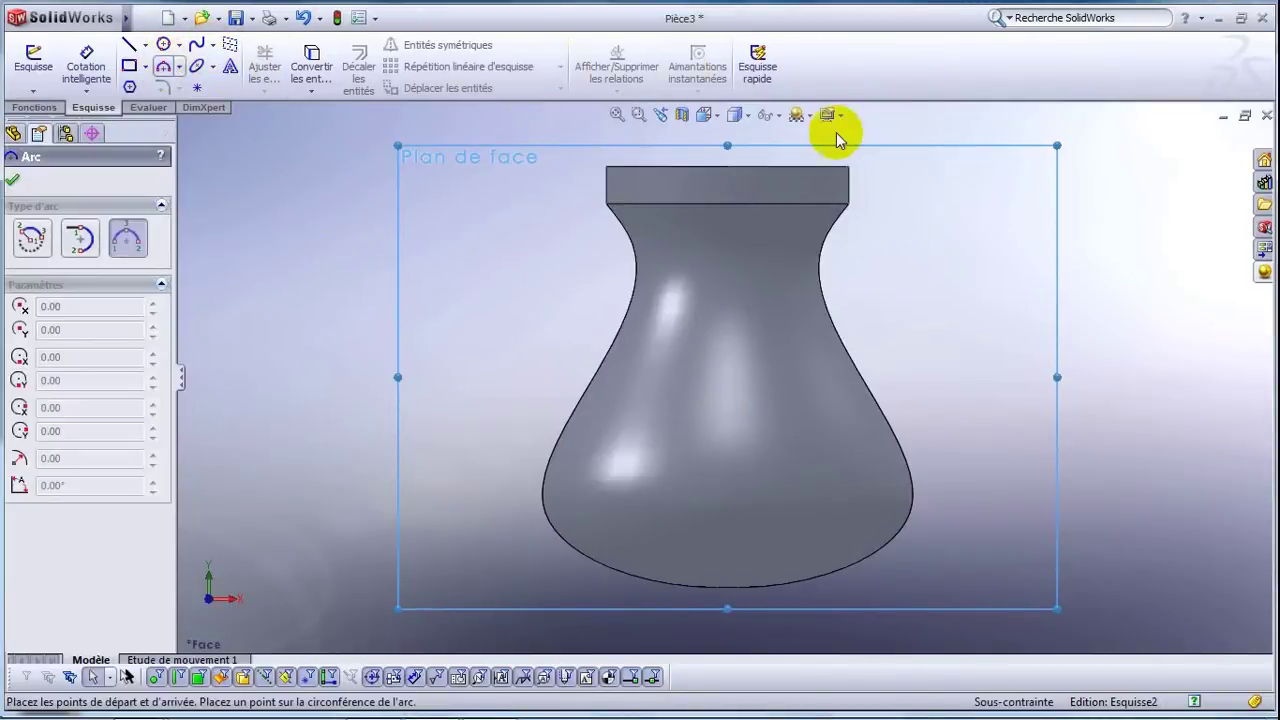
left_click(830, 242)
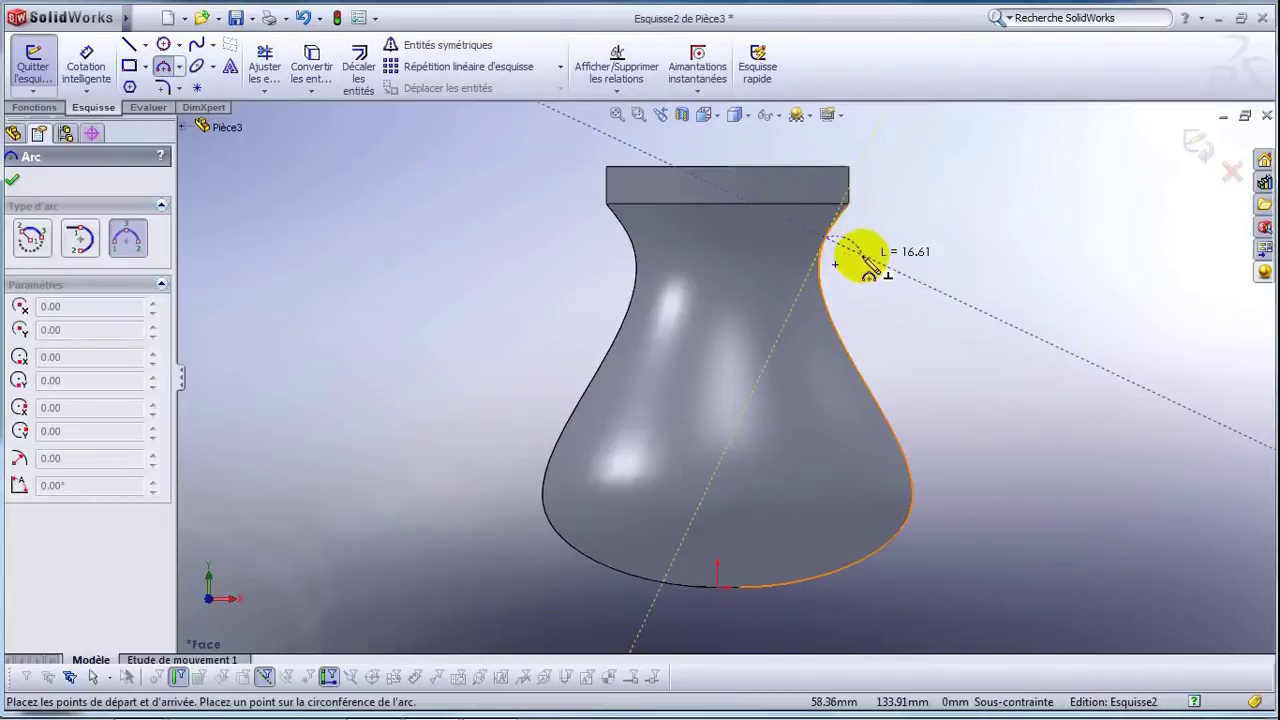
left_click(862, 257)
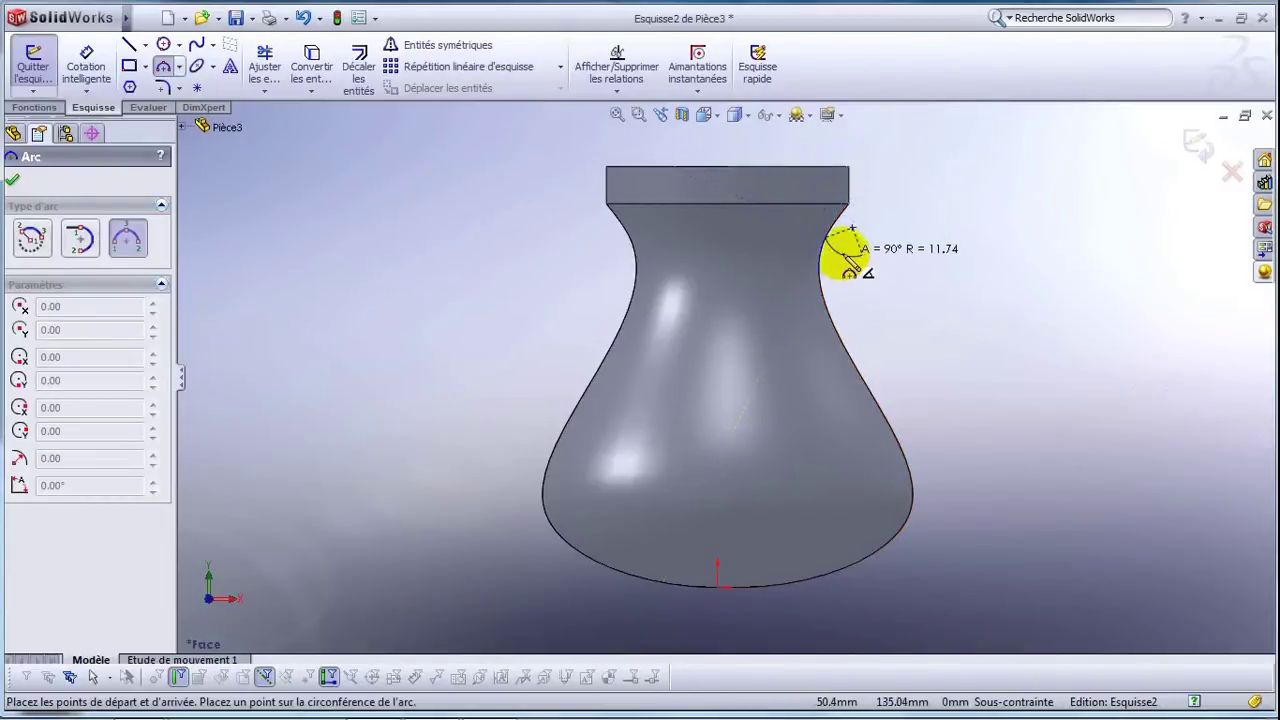
left_click(846, 251)
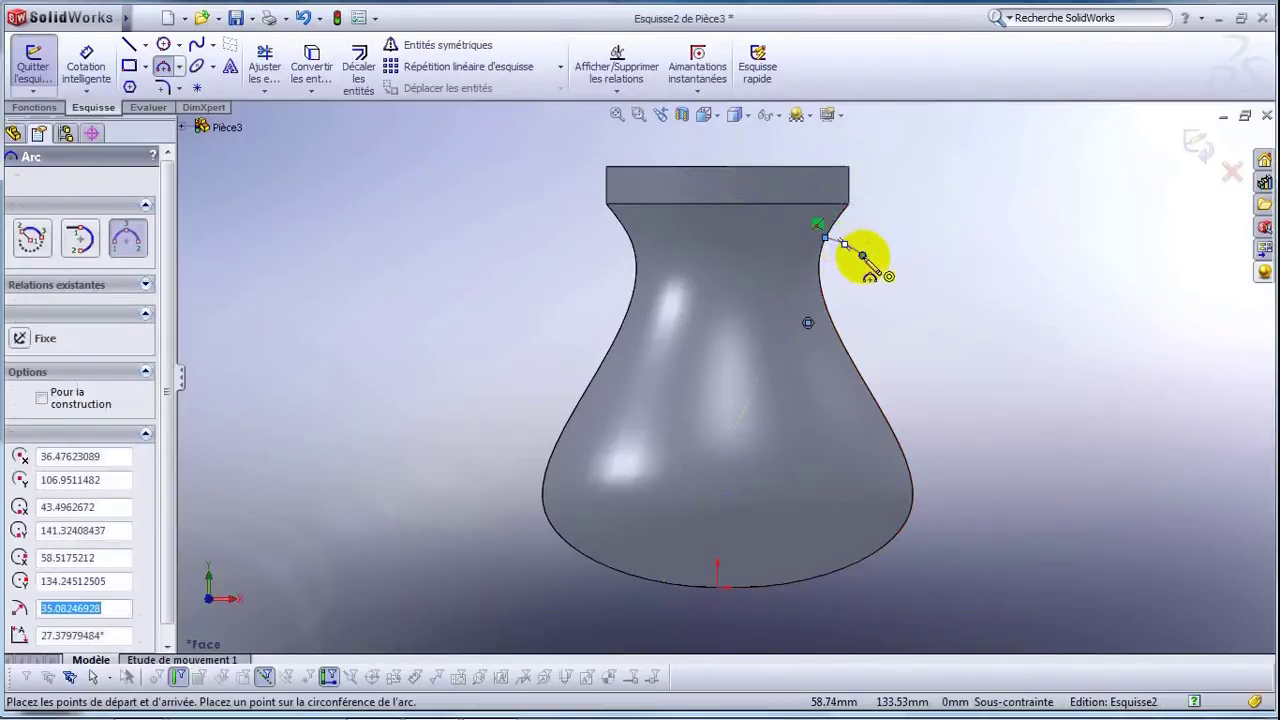
left_click(862, 256)
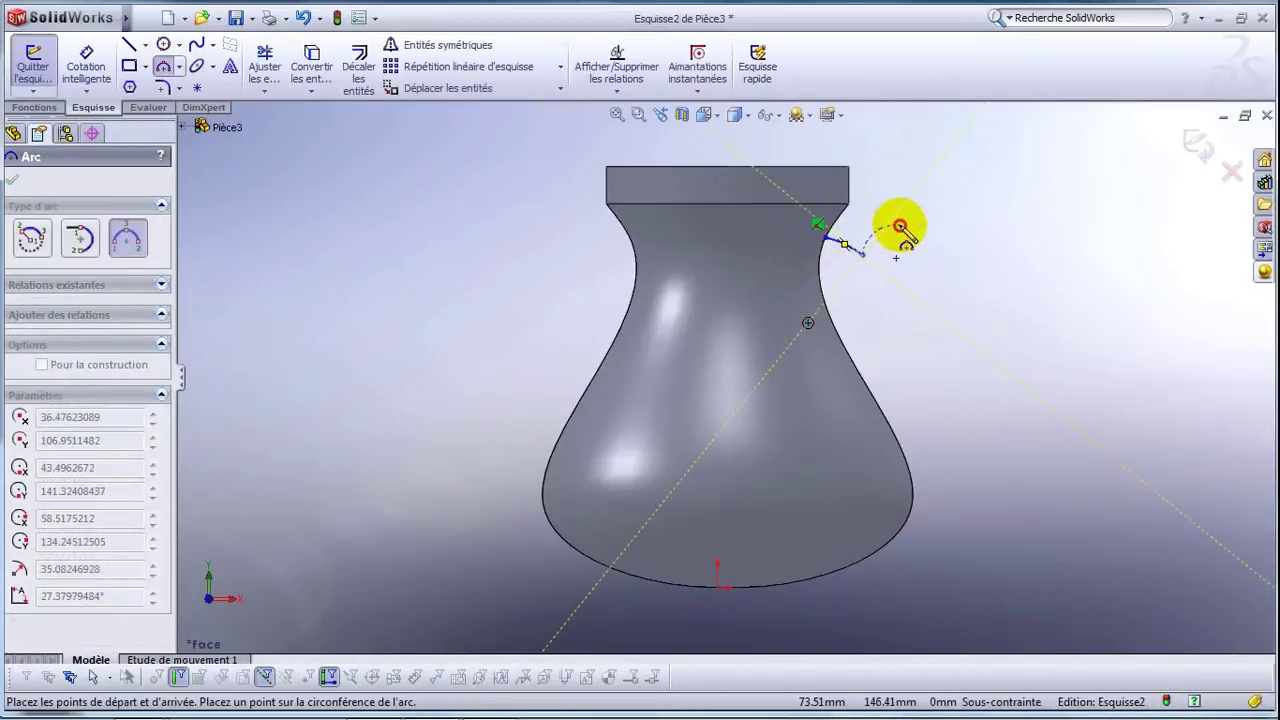
left_click(900, 226)
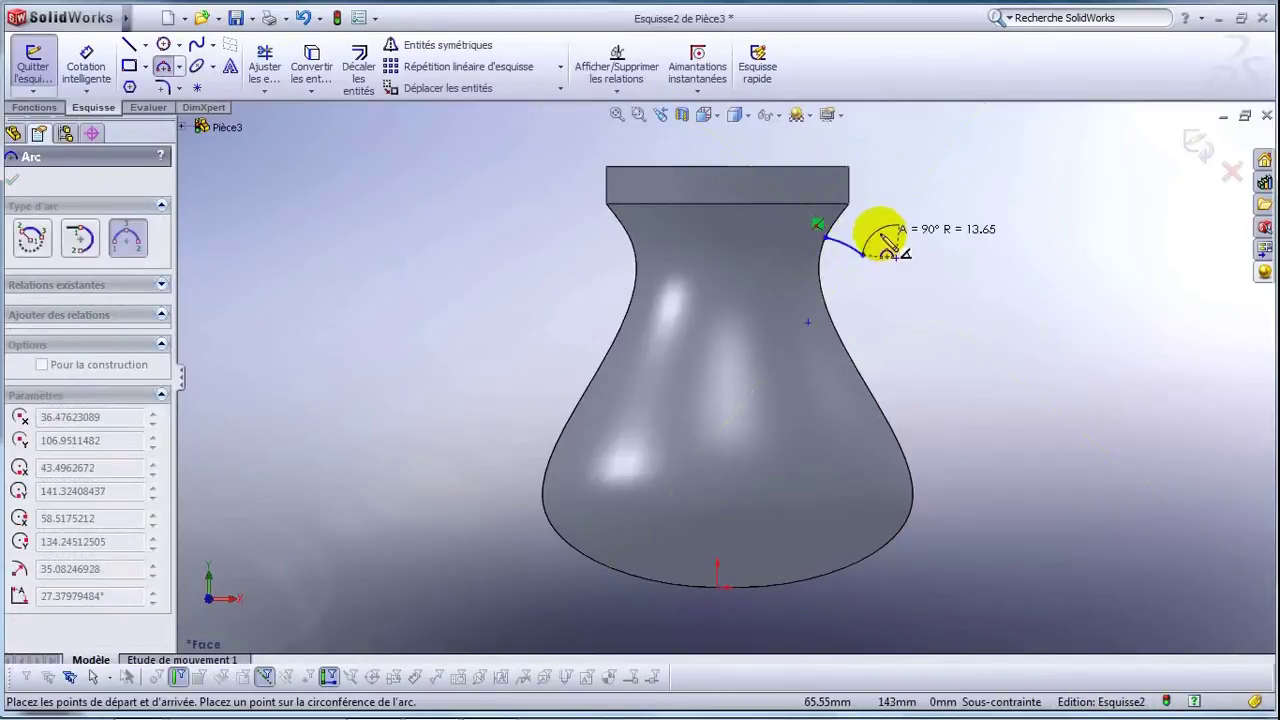
left_click(882, 240)
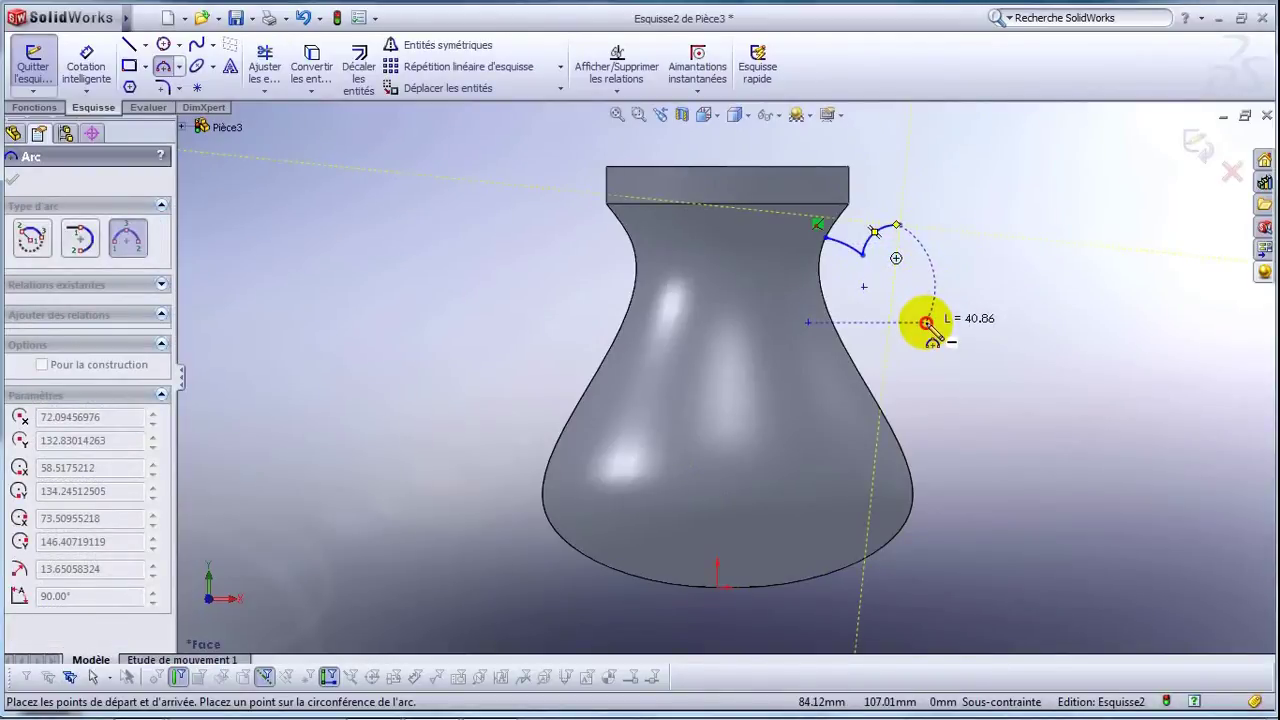
left_click(927, 322)
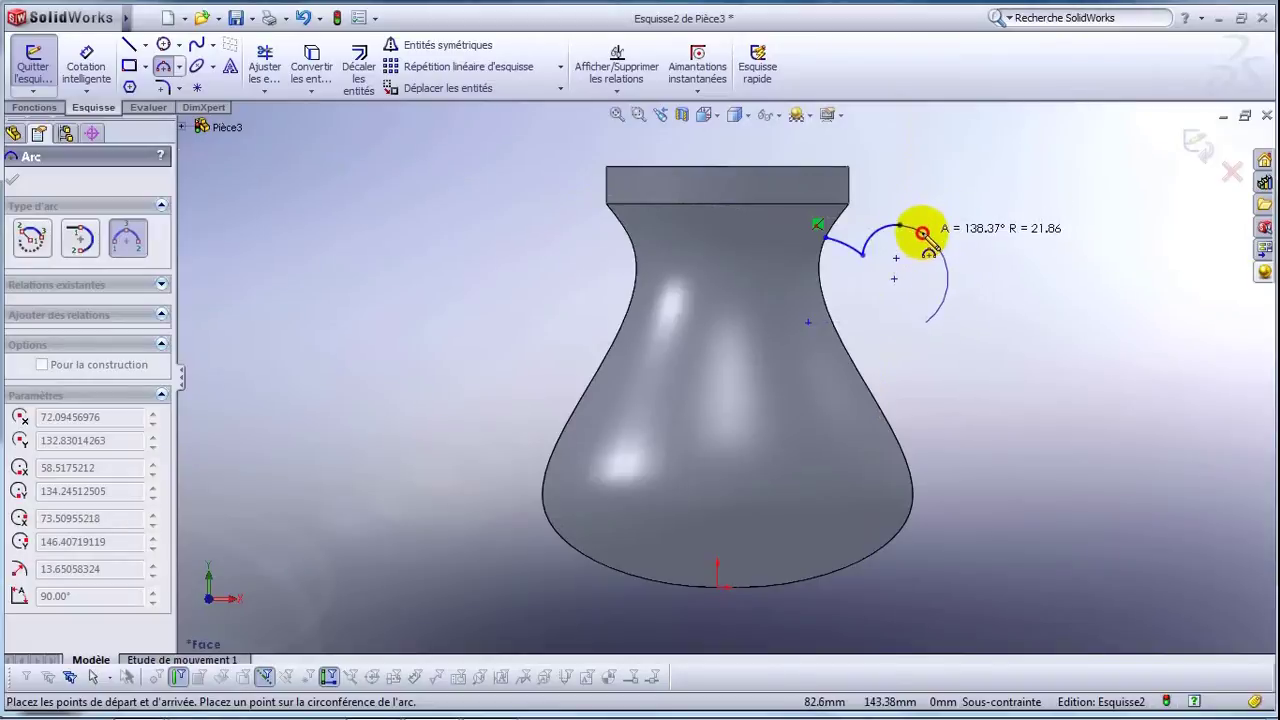
left_click(922, 233)
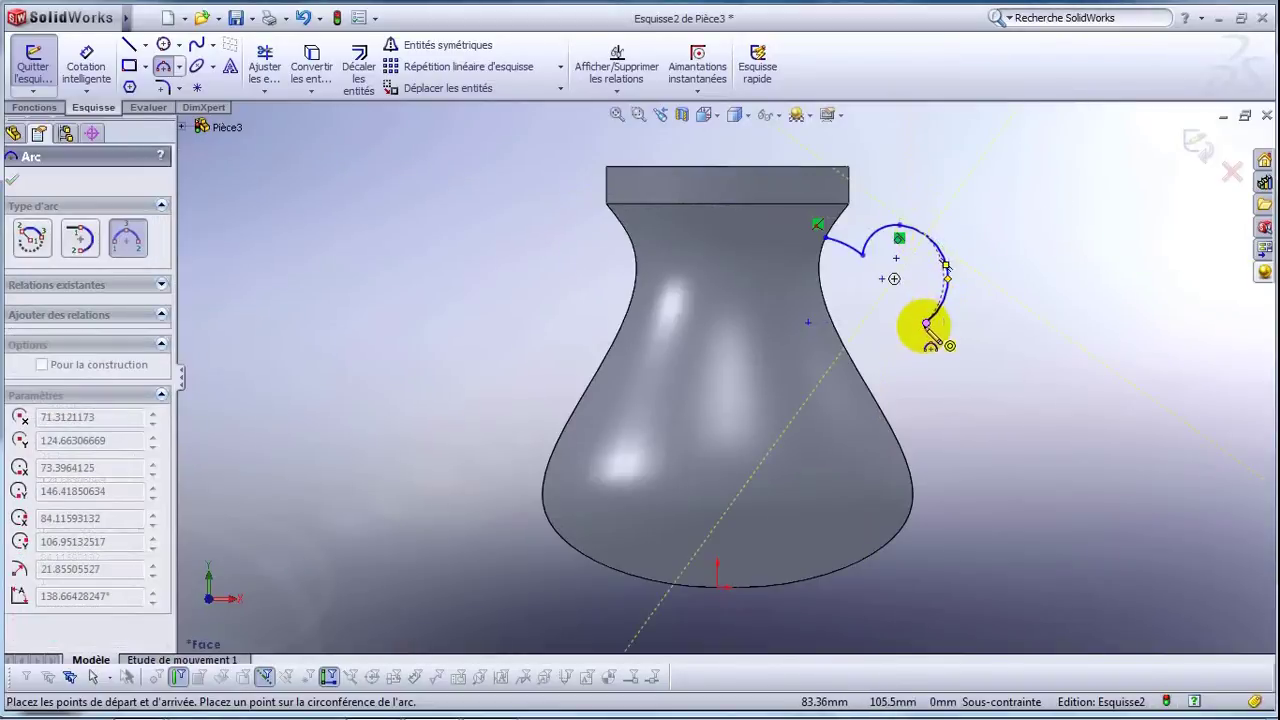
Add a small curl arc and a final arc ending on the jug body.
left_click(166, 70)
left_click(166, 70)
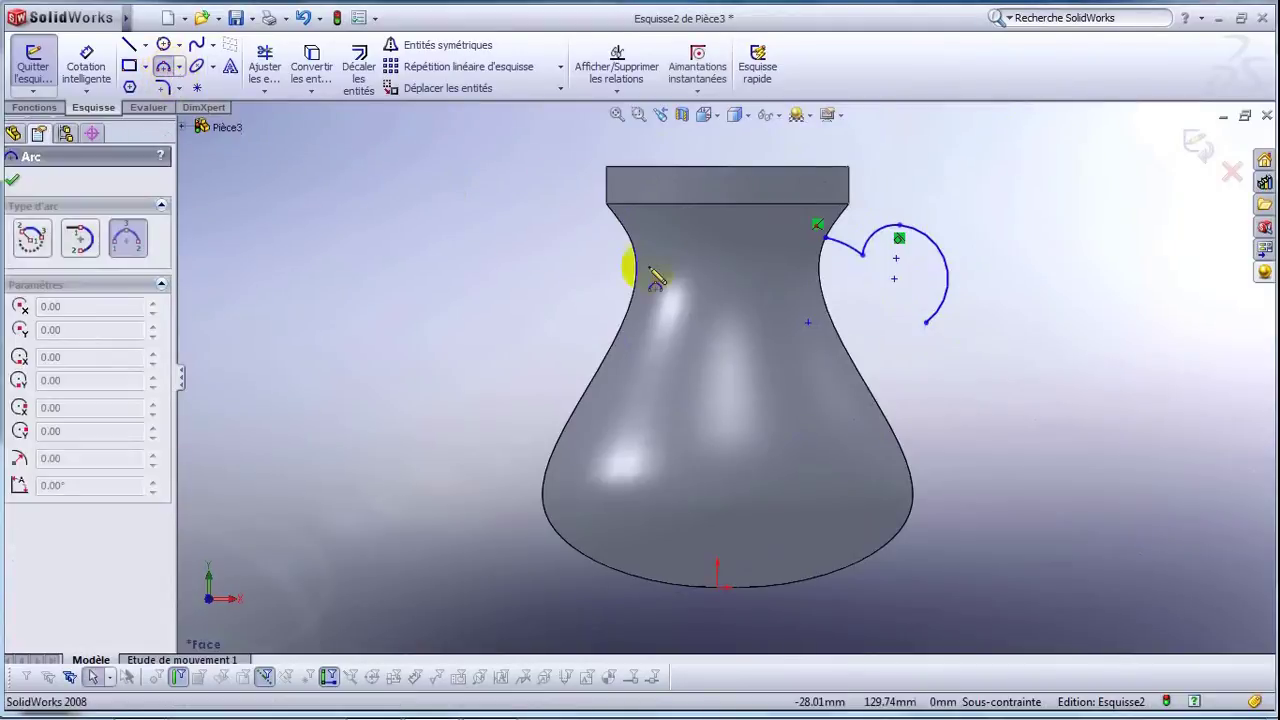
left_click(926, 325)
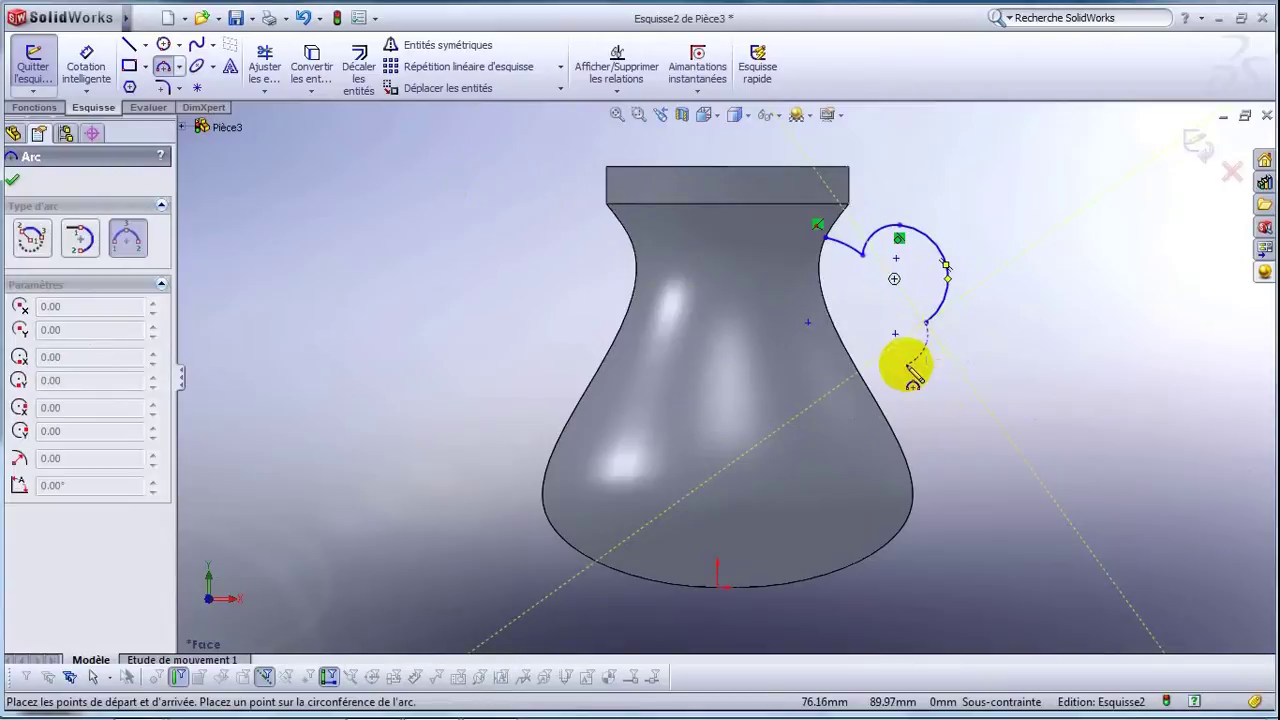
left_click(909, 363)
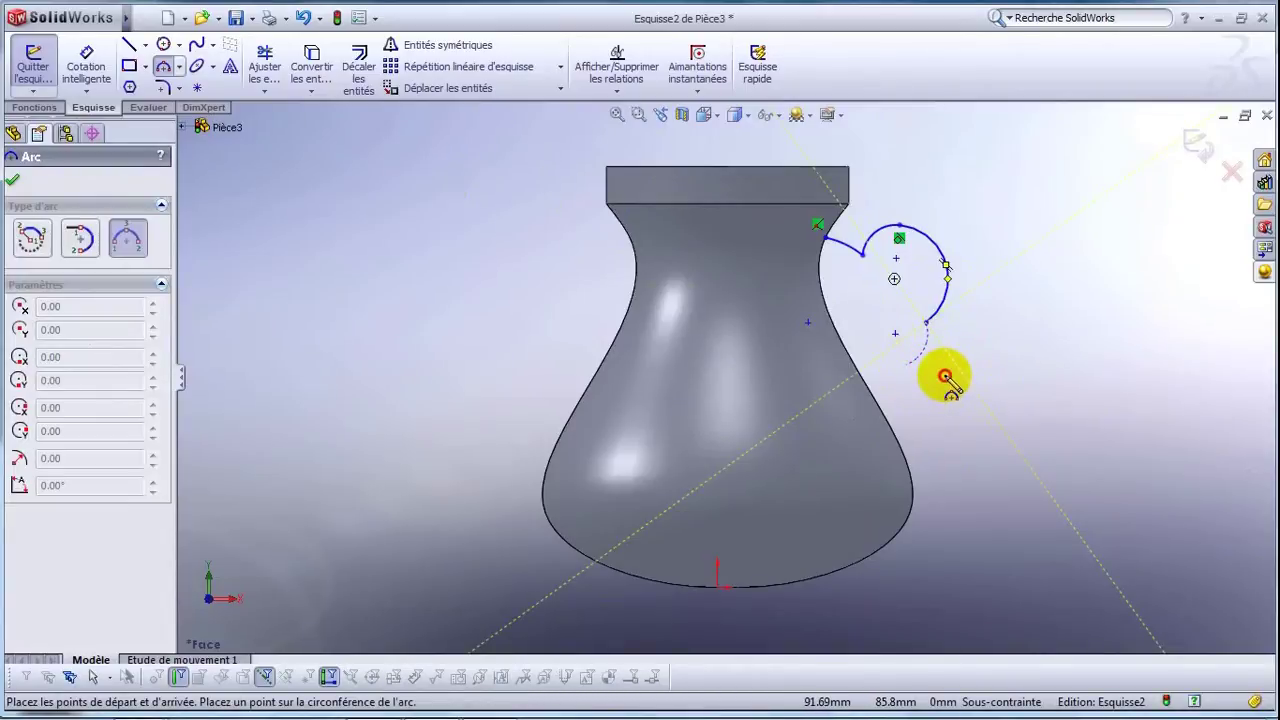
left_click(897, 352)
left_click(907, 366)
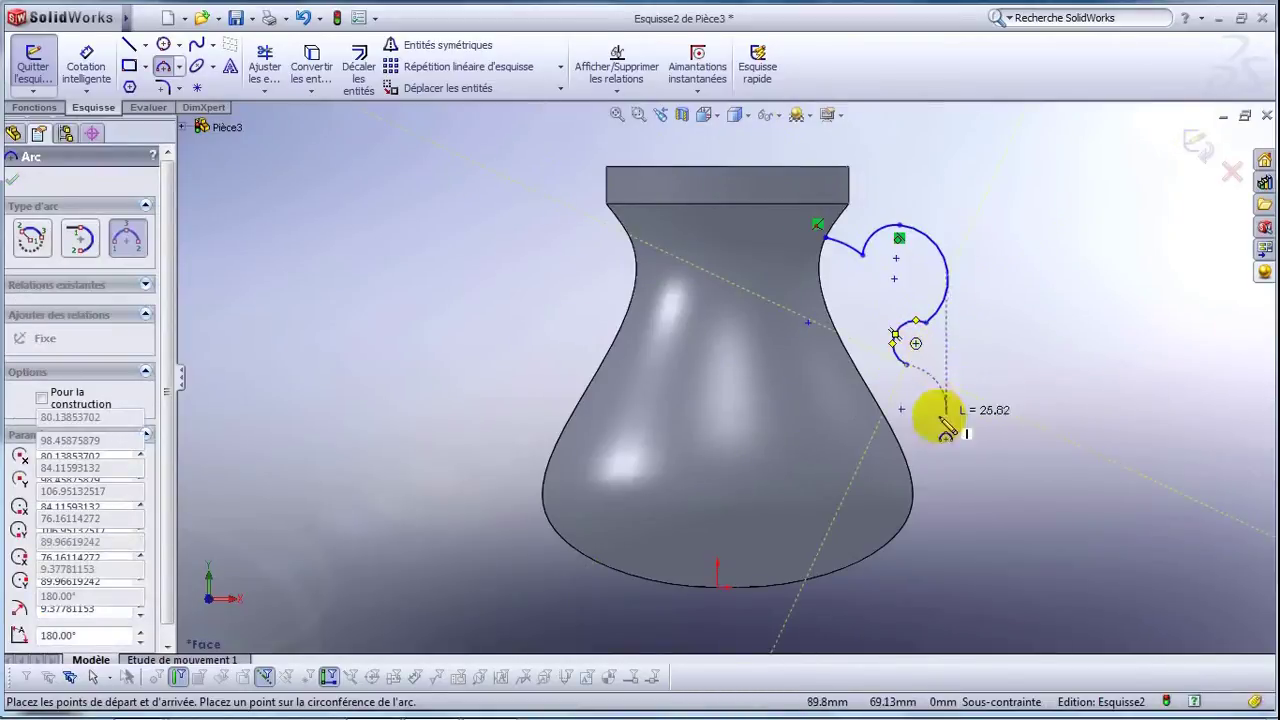
left_click(905, 446)
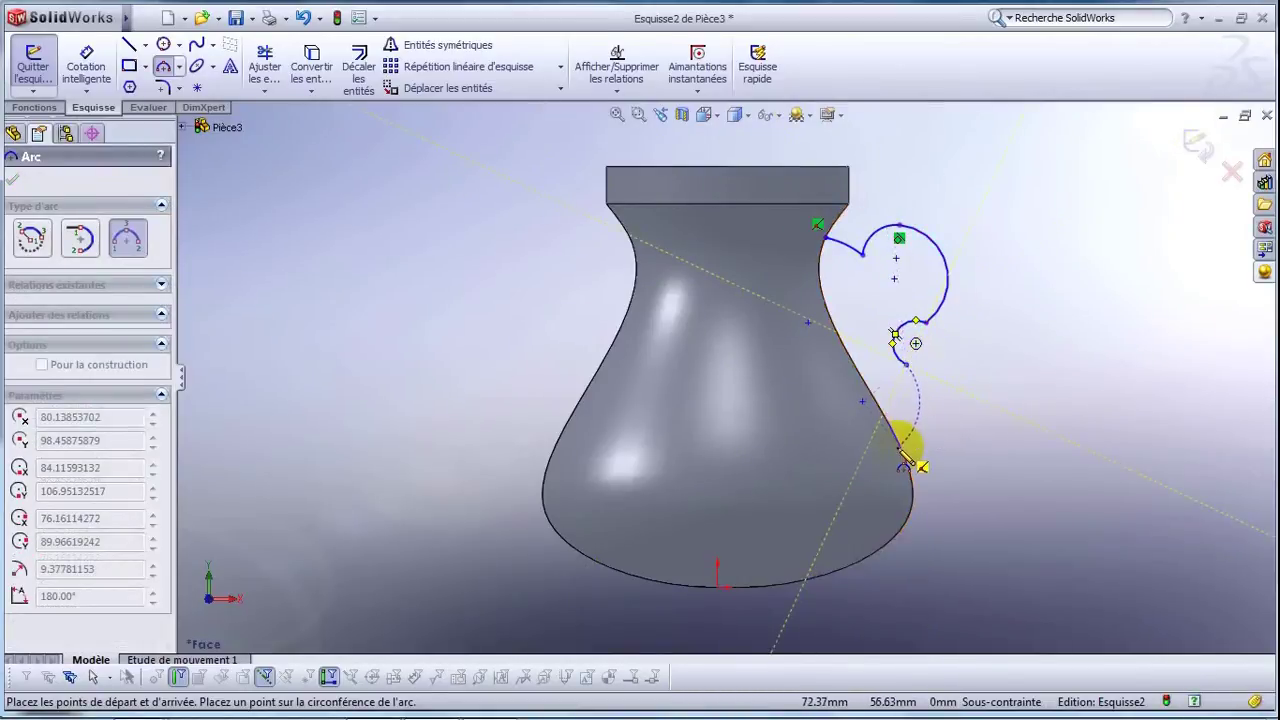
left_click(919, 404)
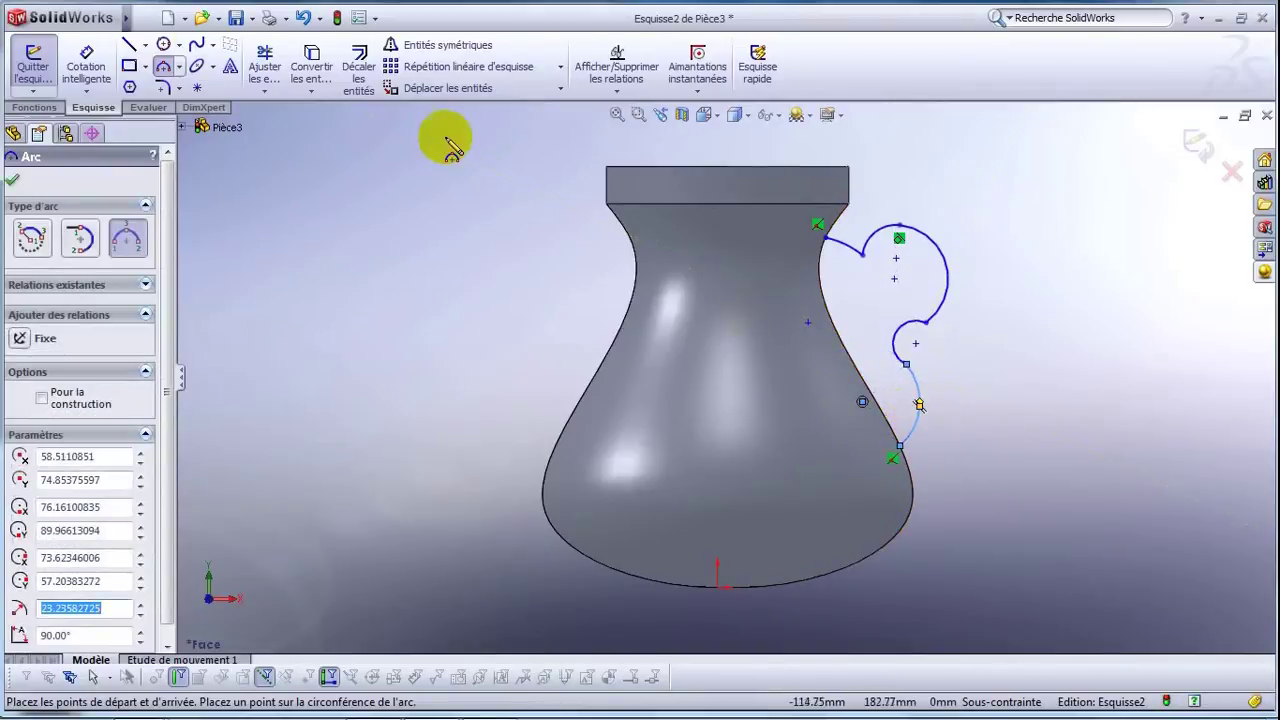
left_click(163, 70)
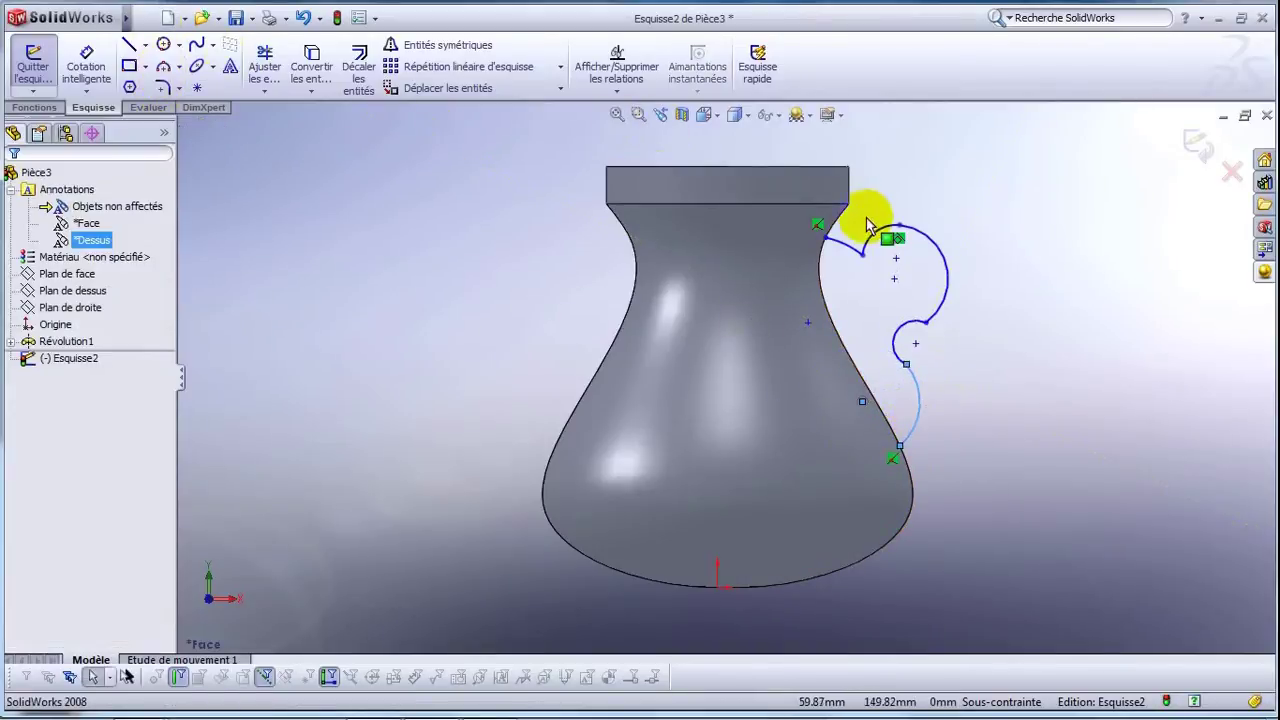
Drag the arc endpoints and junctions to smooth the handle, then select all handle arcs.
mouse_move(862, 258)
left_mouse_down()
mouse_move(836, 240)
mouse_move(821, 257)
left_mouse_up()
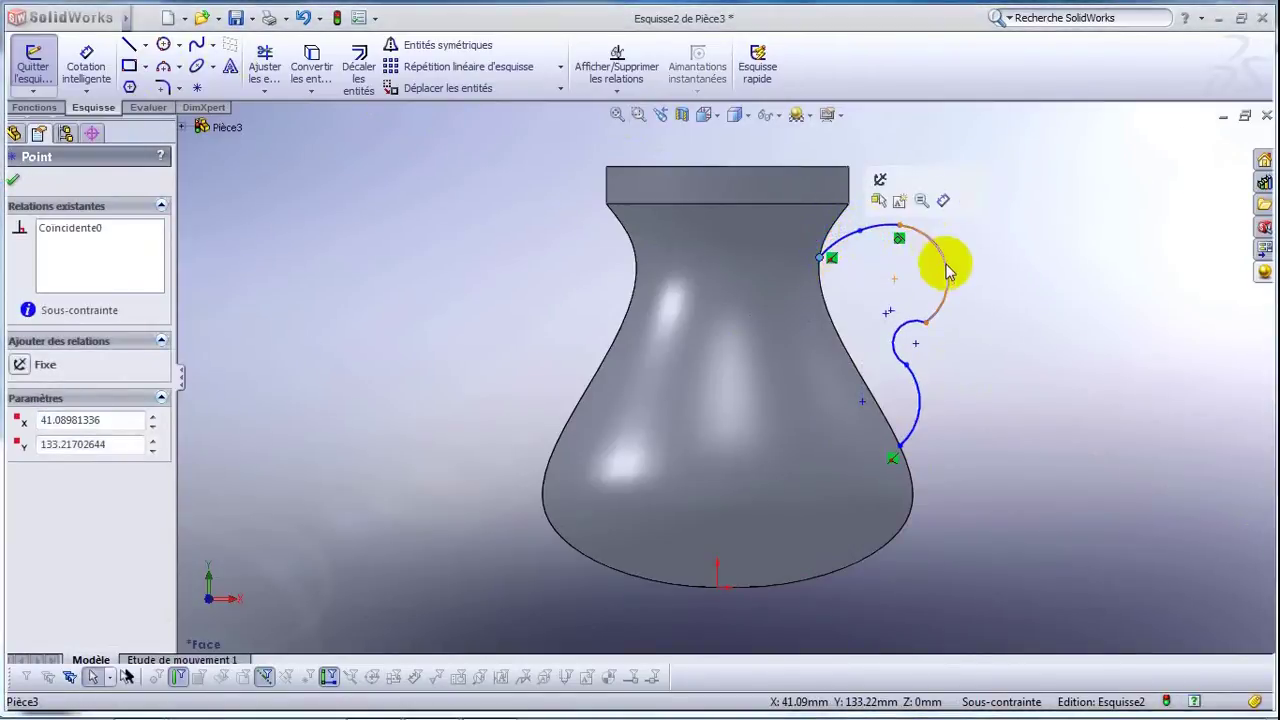
left_click_drag(900, 228, 929, 245)
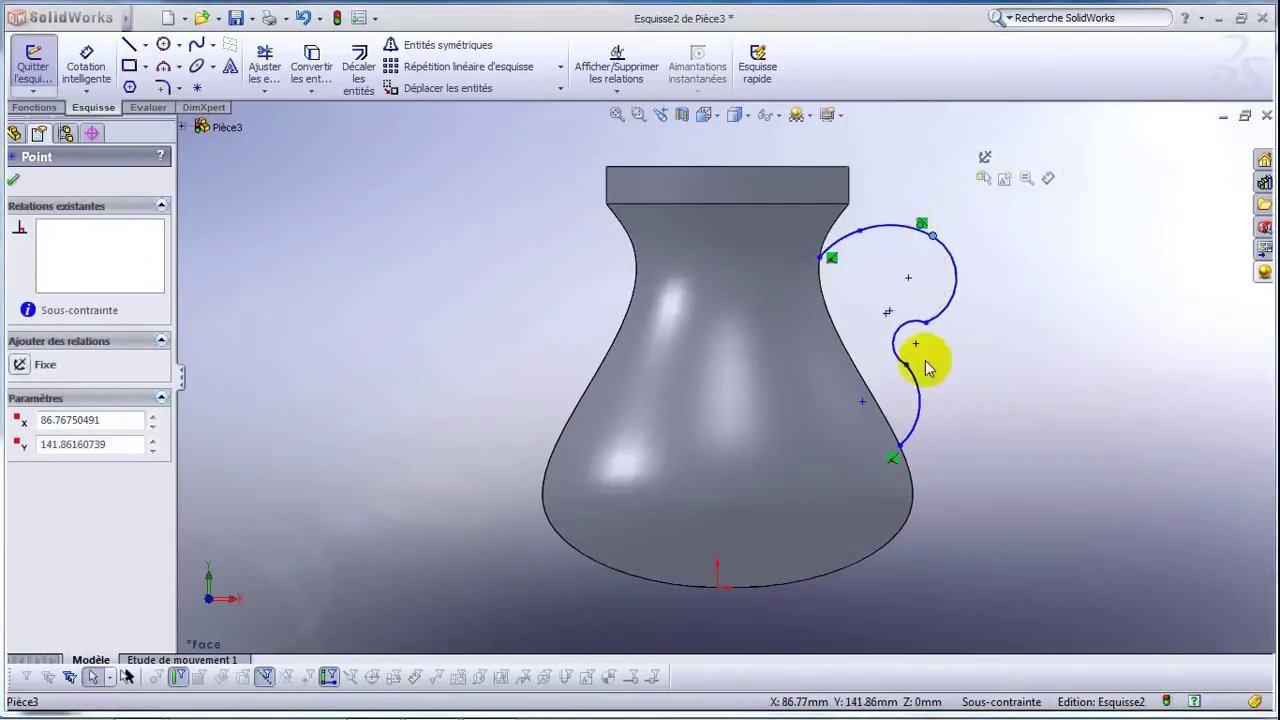
mouse_move(929, 245)
left_mouse_down()
mouse_move(928, 324)
mouse_move(986, 286)
mouse_move(951, 325)
left_mouse_up()
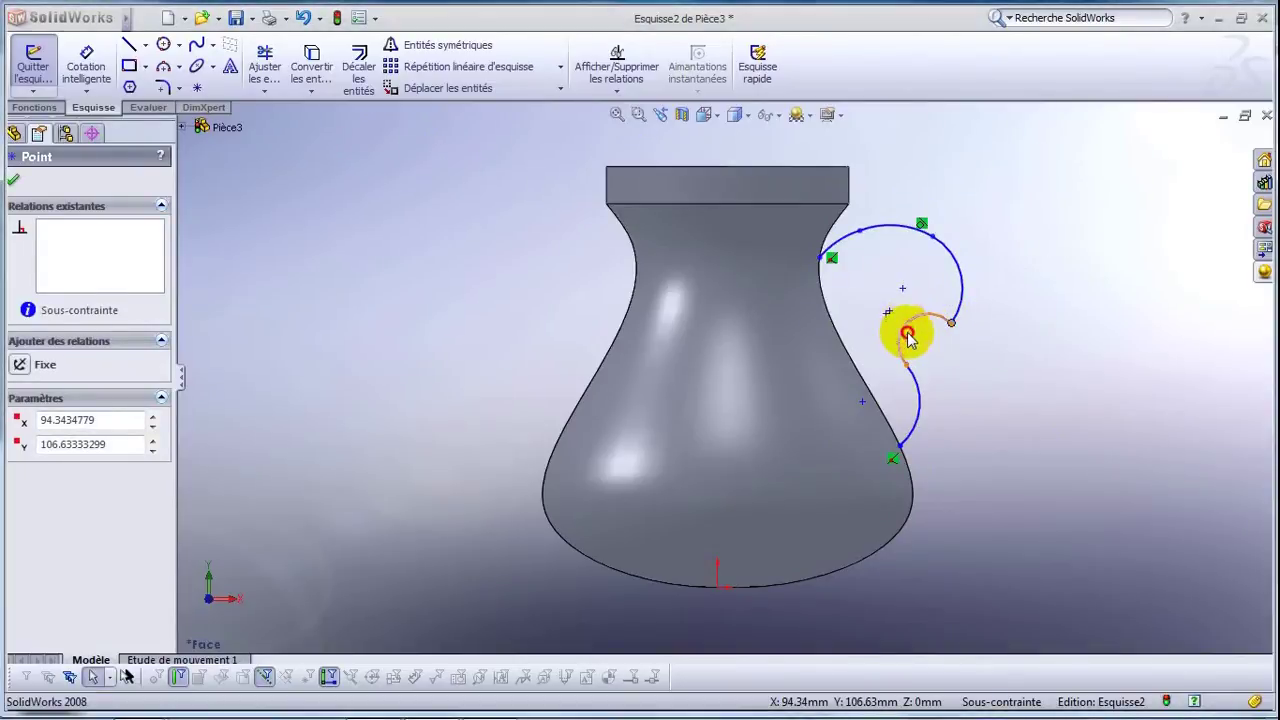
left_click(906, 334)
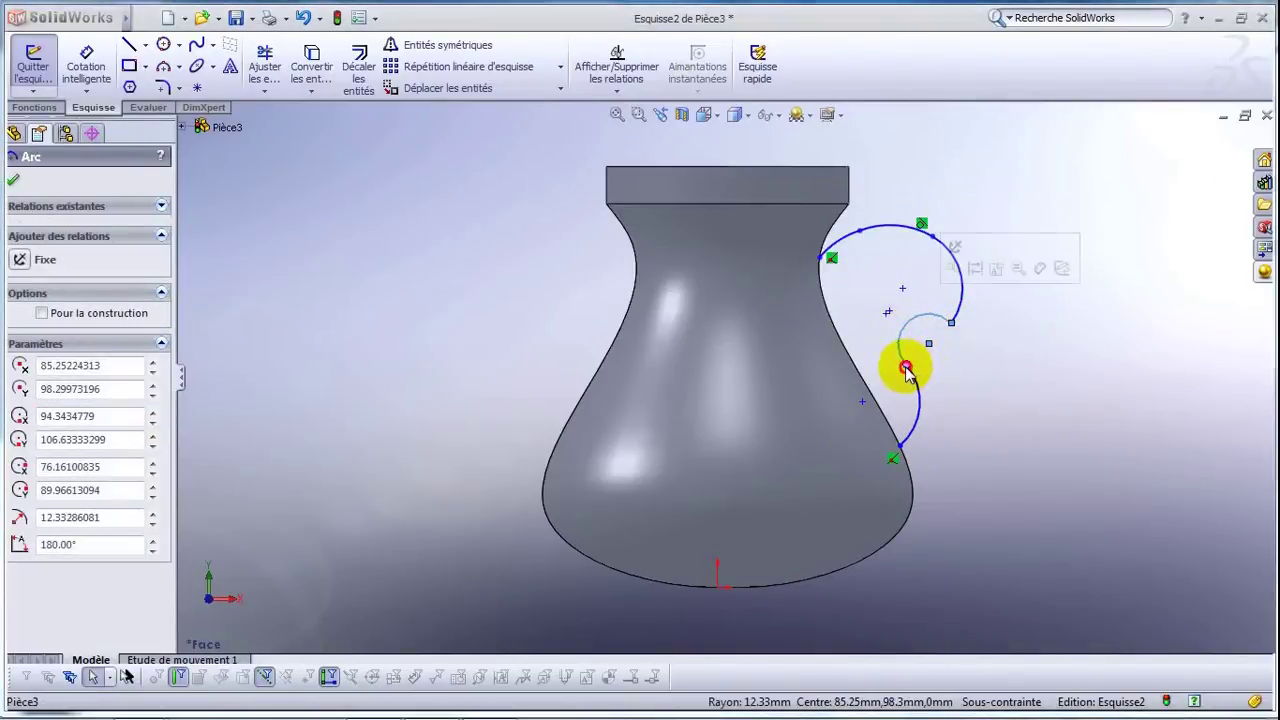
mouse_move(906, 364)
left_mouse_down()
mouse_move(940, 393)
mouse_move(938, 345)
mouse_move(914, 345)
left_mouse_up()
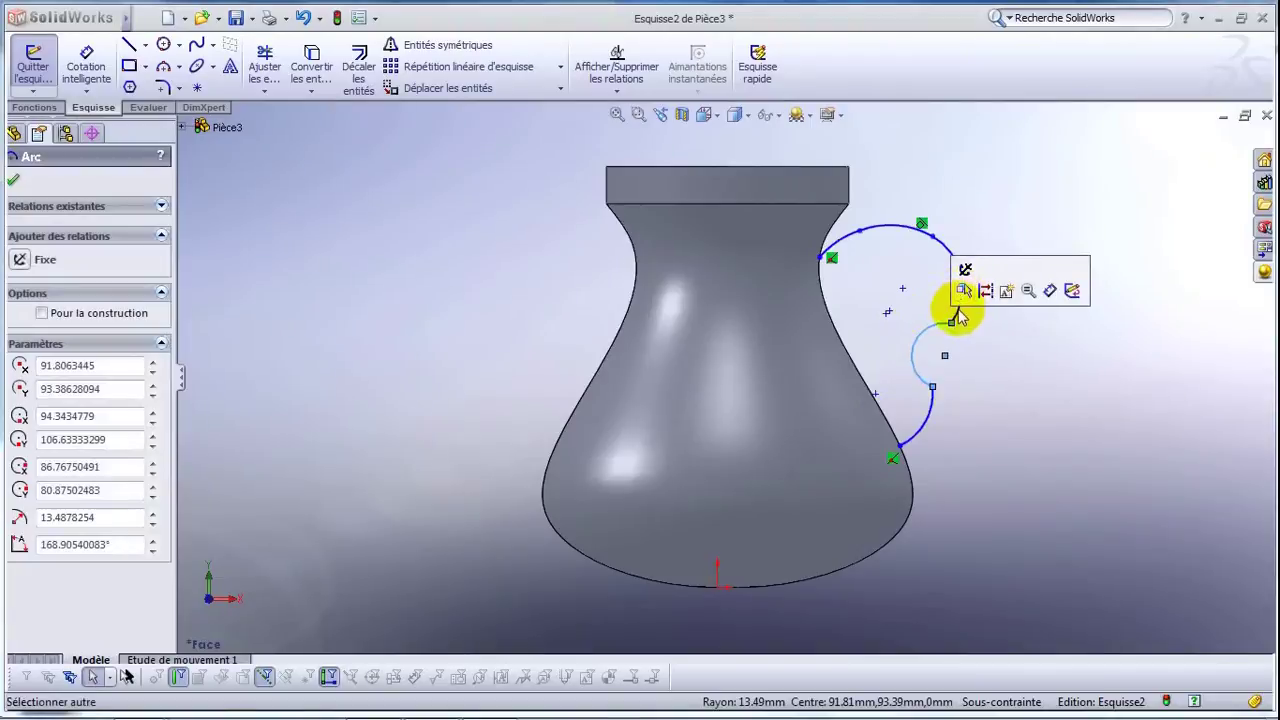
left_click(950, 255)
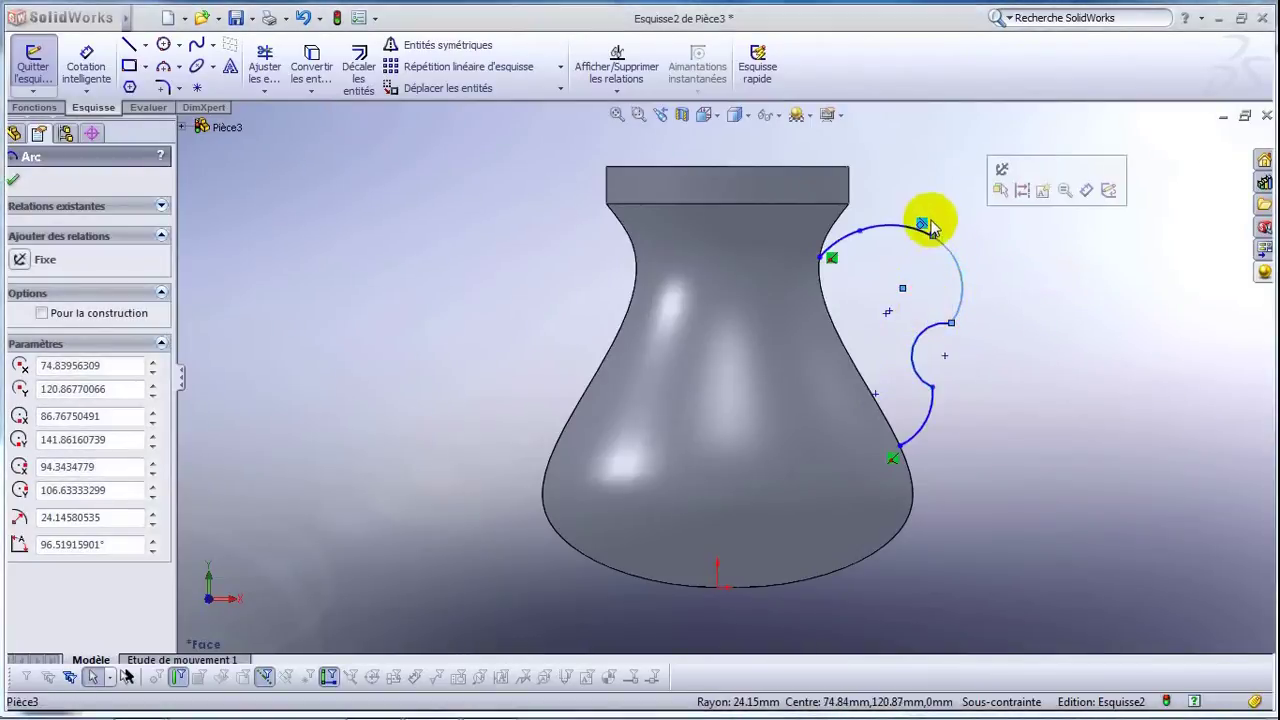
left_click(948, 268)
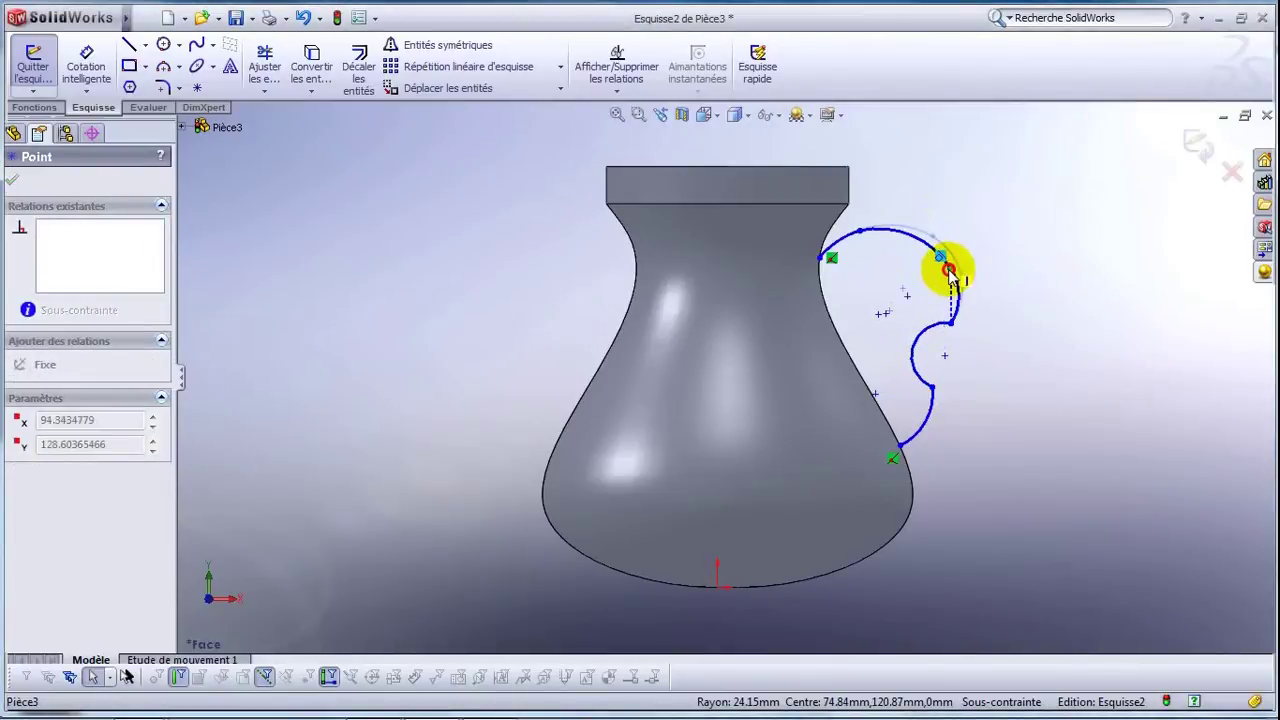
left_click_drag(950, 275, 957, 278)
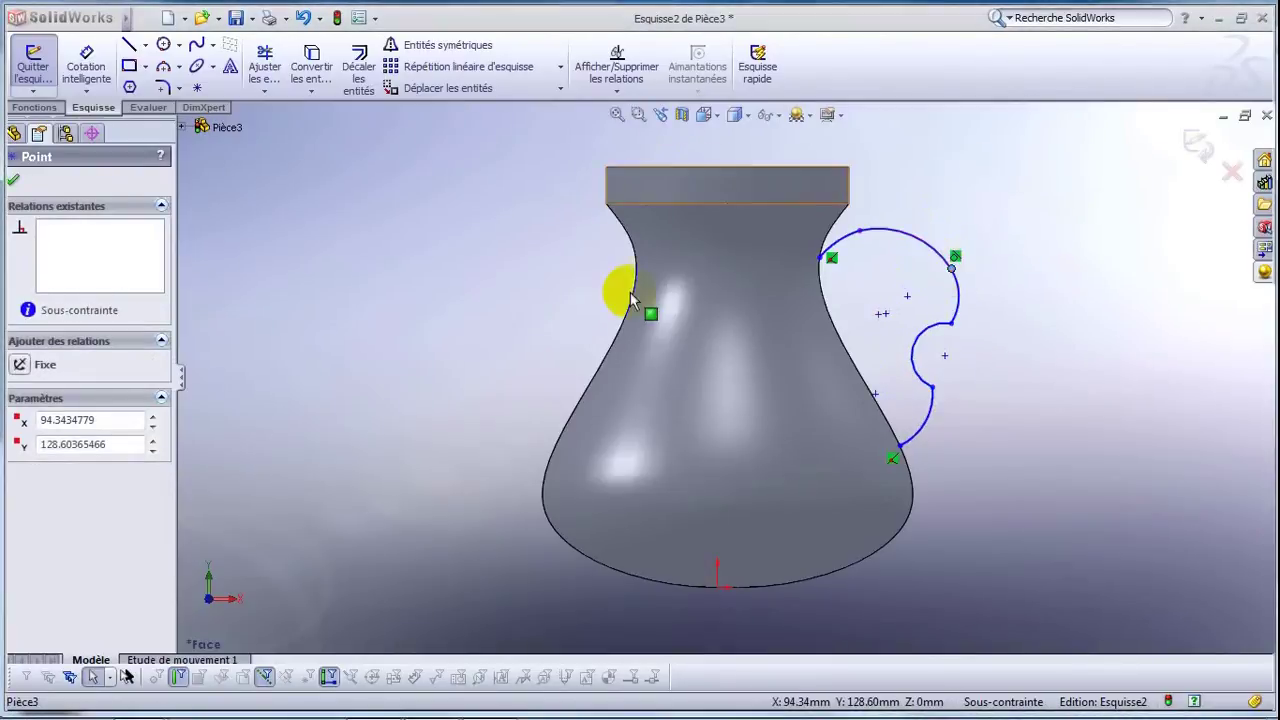
left_click_drag(992, 476, 812, 190)
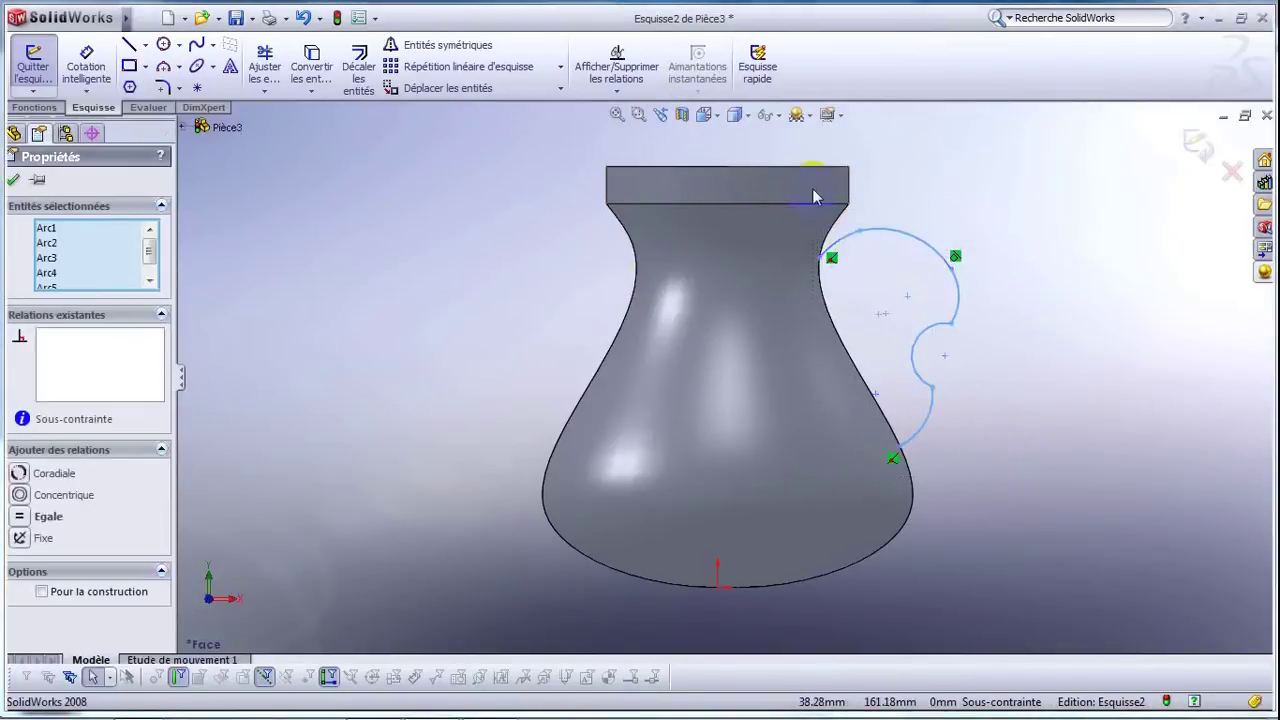
Copy the handle arcs with a −5 mm X offset and 0 mm Y offset.
left_click(912, 238)
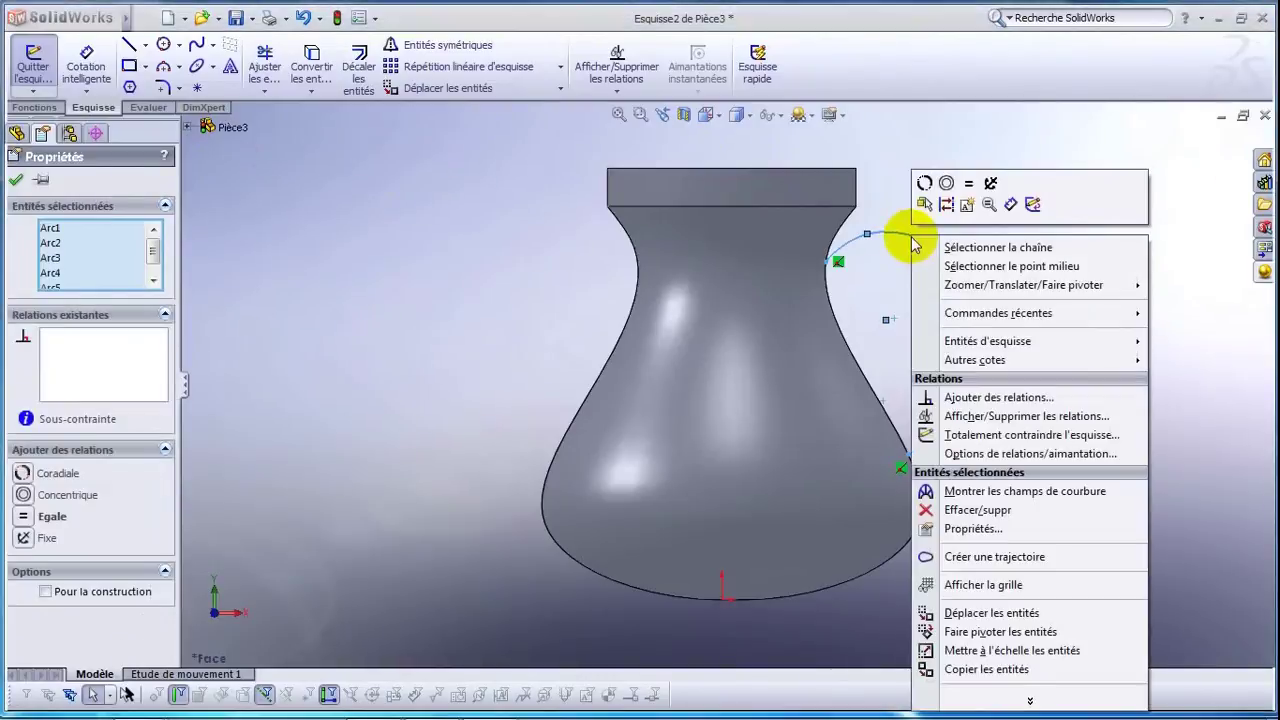
left_click(975, 670)
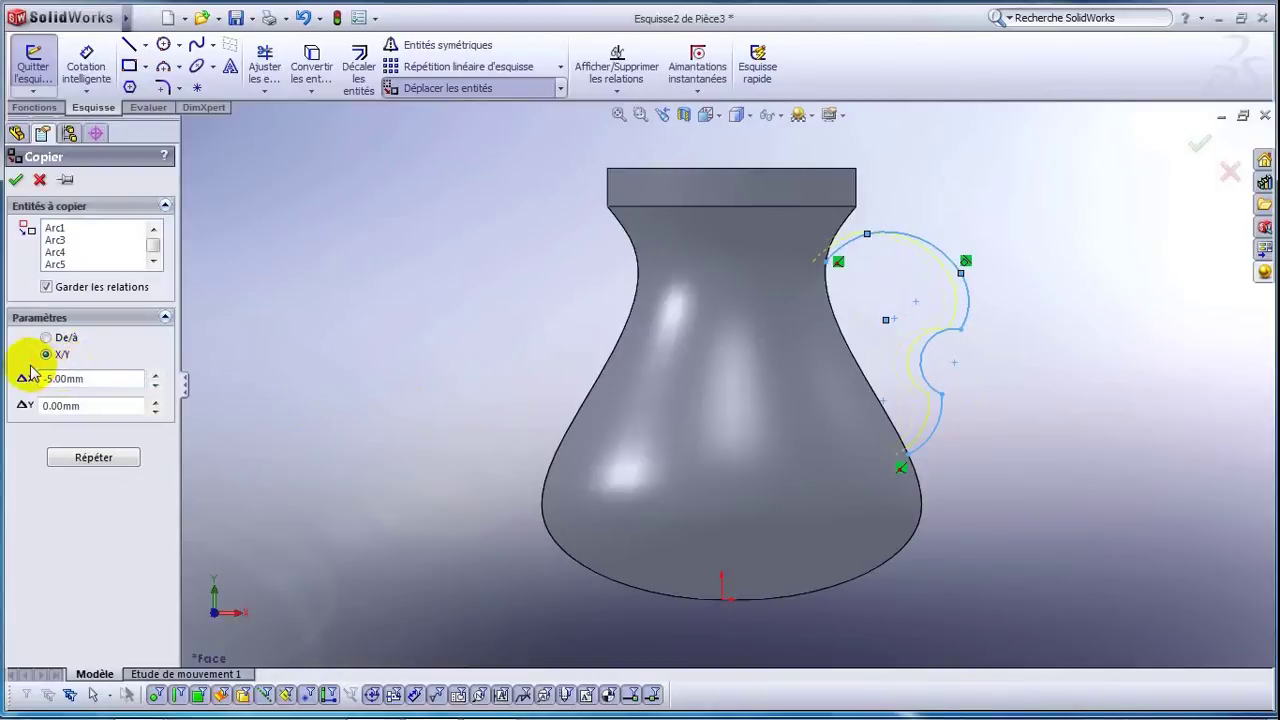
double_click(57, 378)
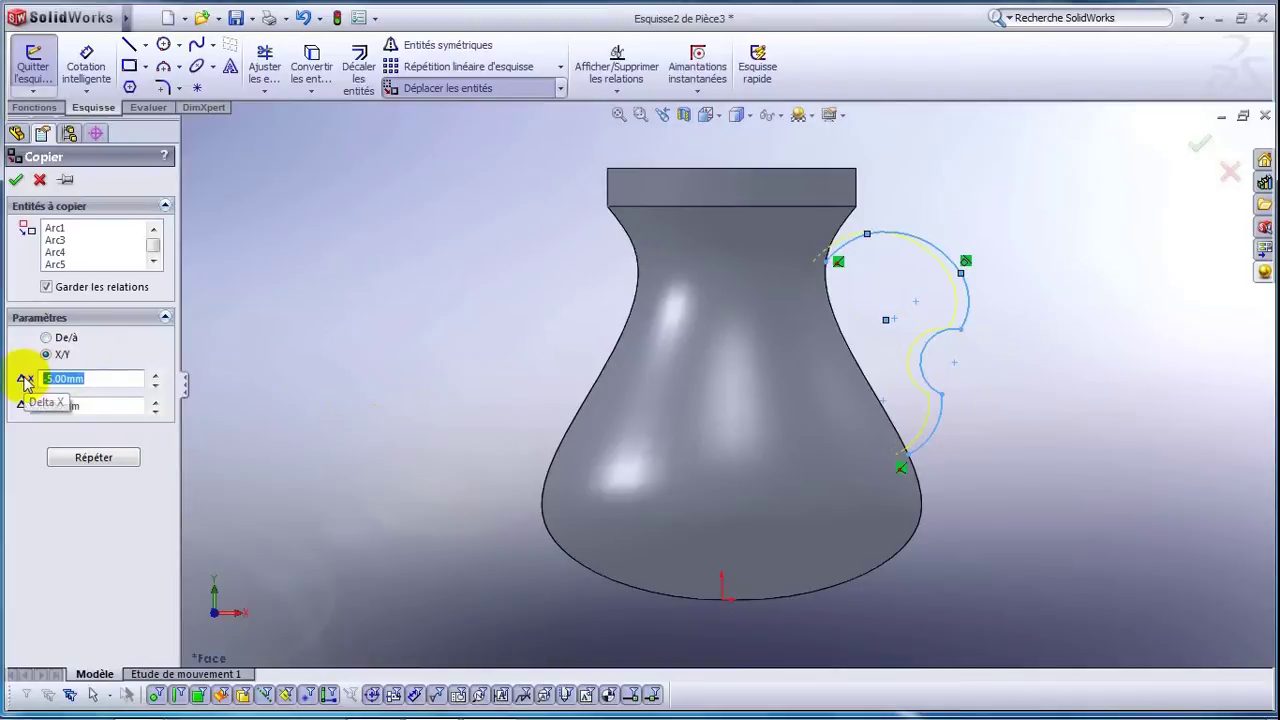
type("-5")
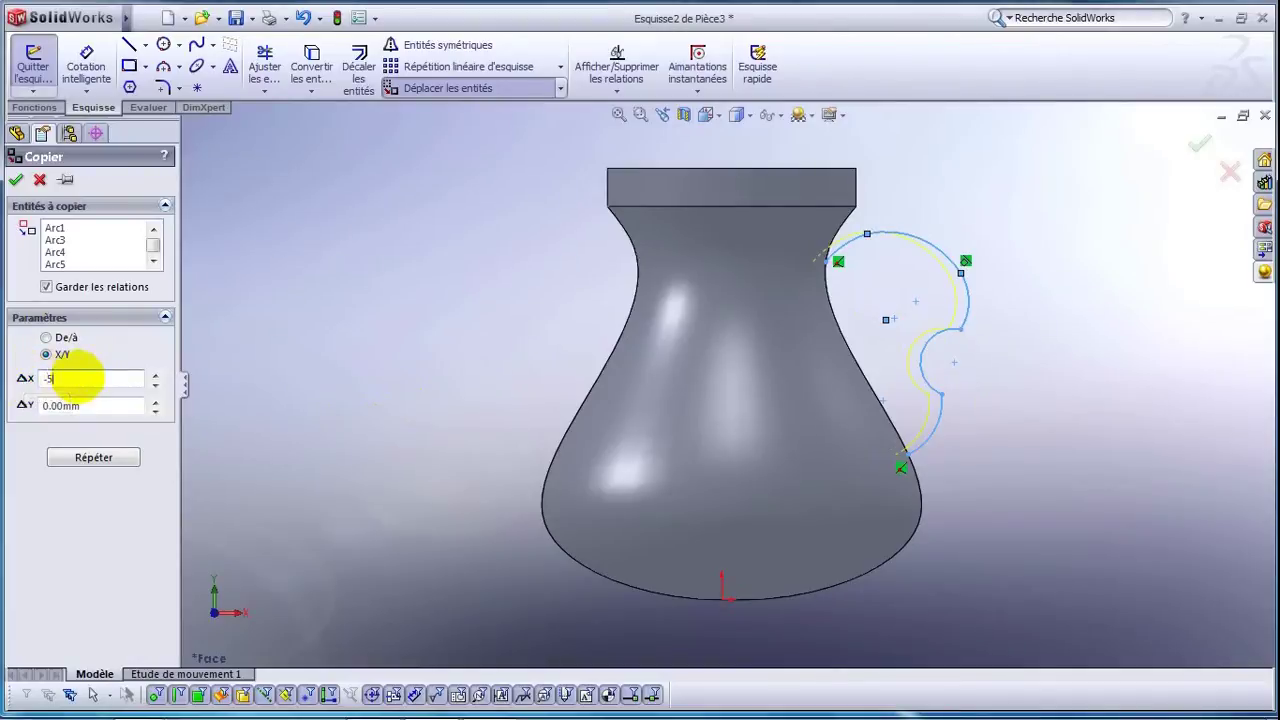
key("Tab")
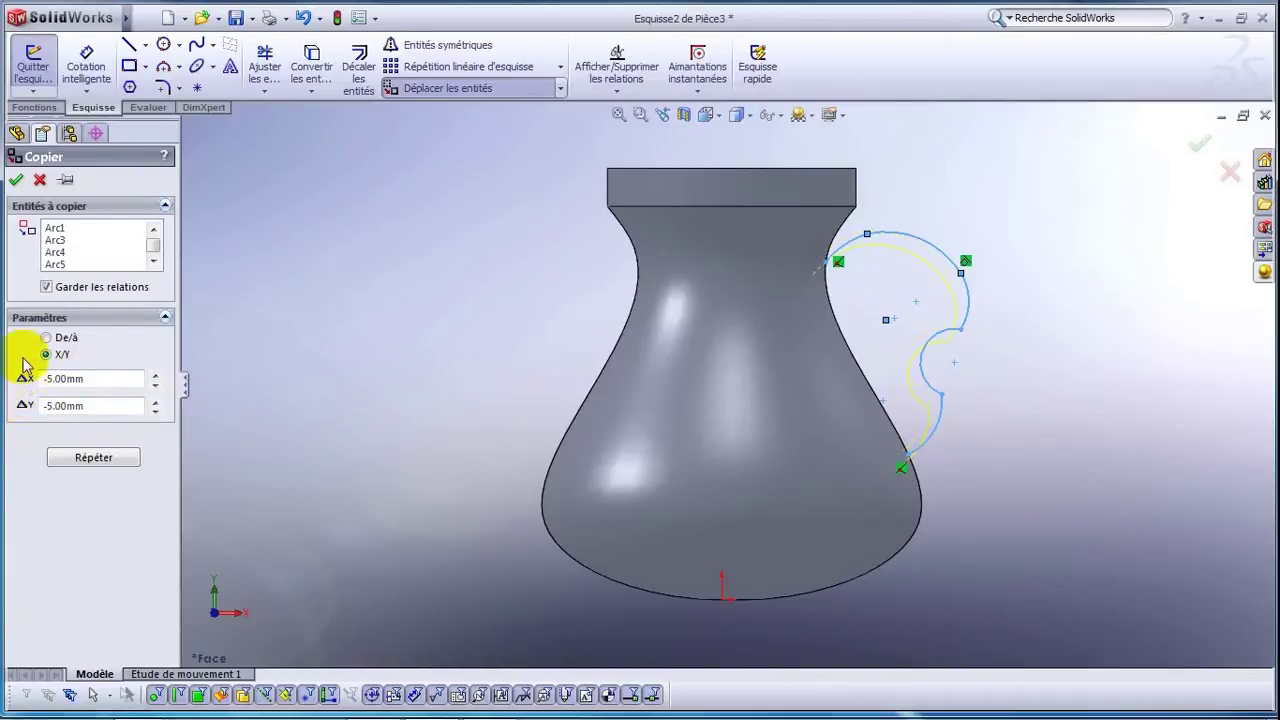
left_click_drag(100, 407, 5, 380)
type("0")
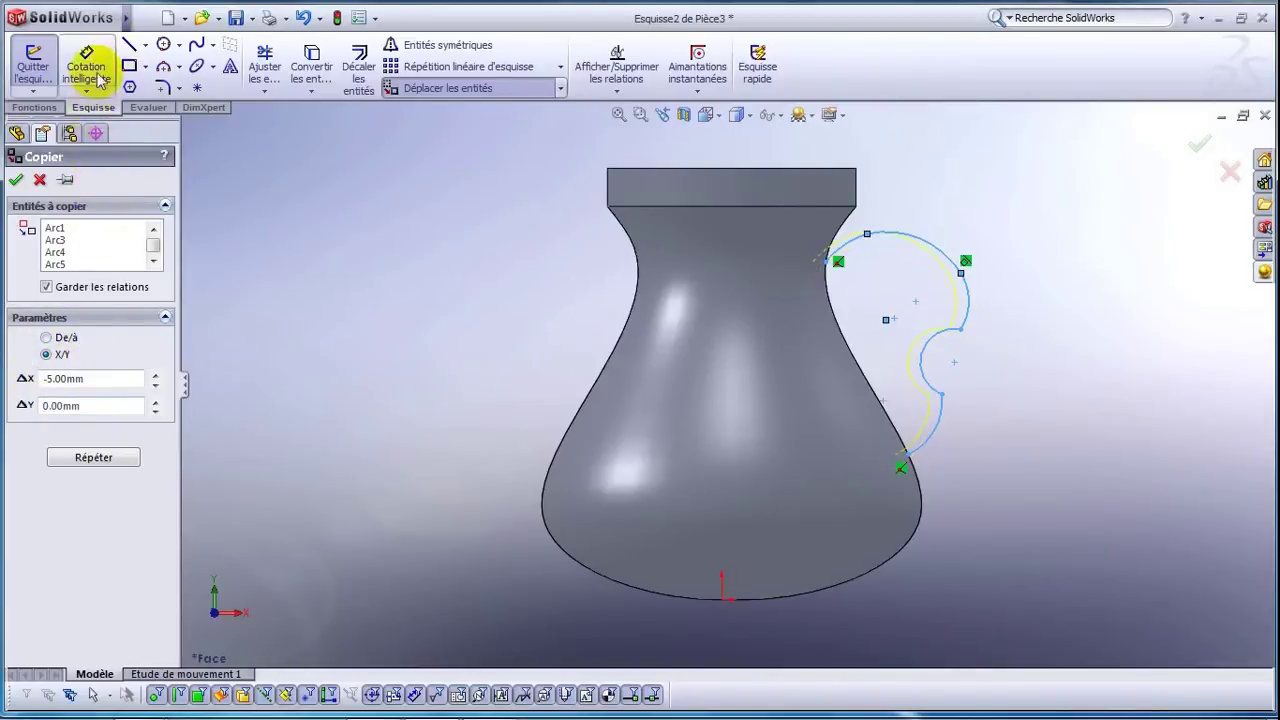
left_click(16, 179)
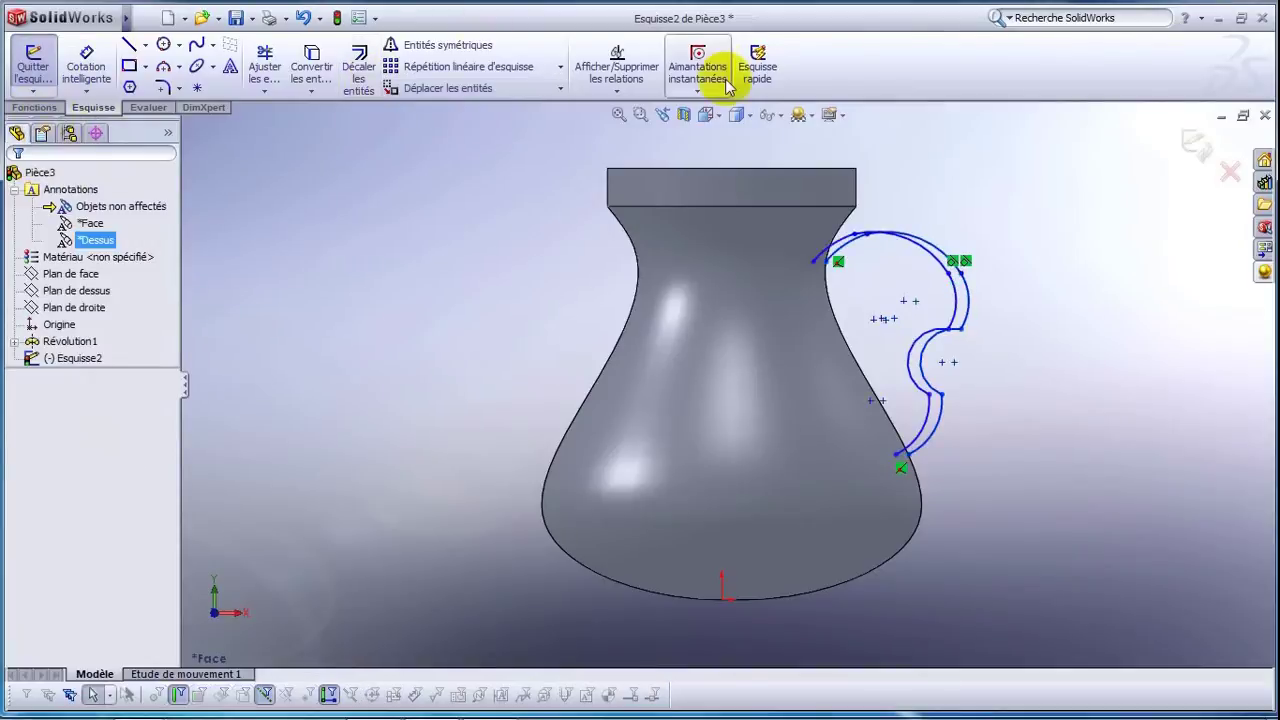
Drag the copied curve's ends onto the jug outline and bend its spline to follow the outer curve.
left_click_drag(857, 243, 864, 285)
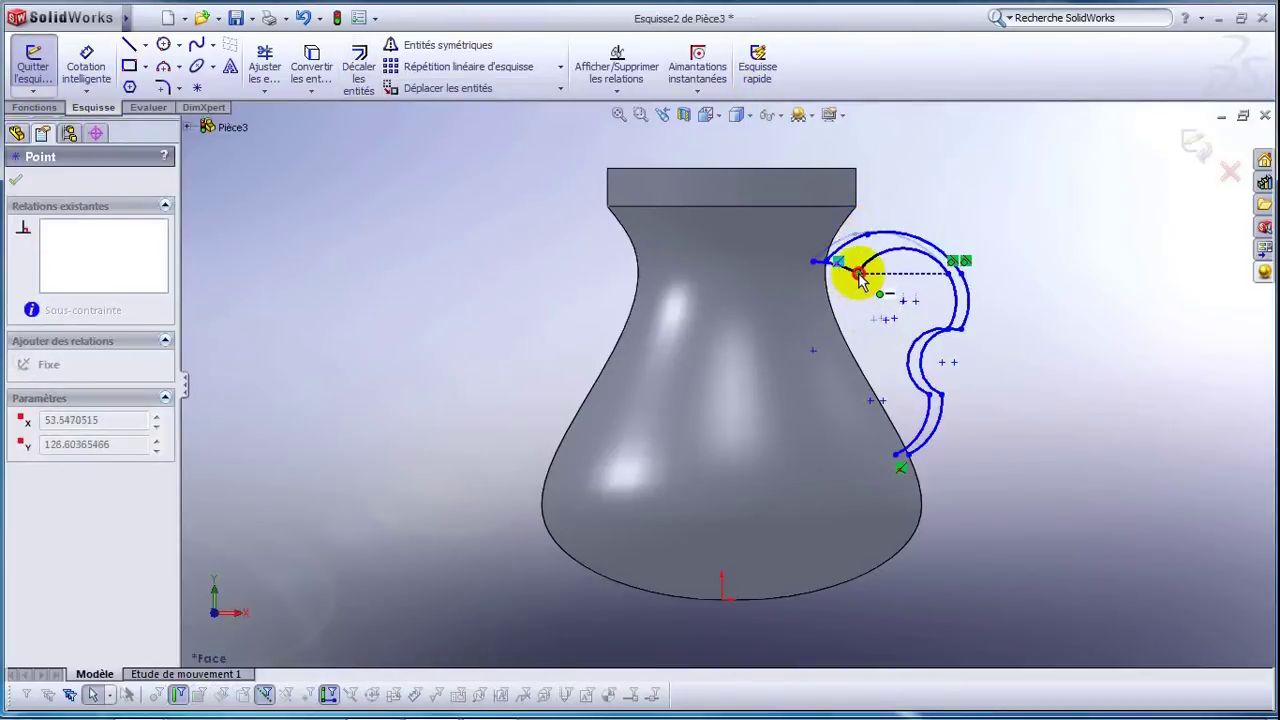
left_click_drag(864, 285, 838, 264)
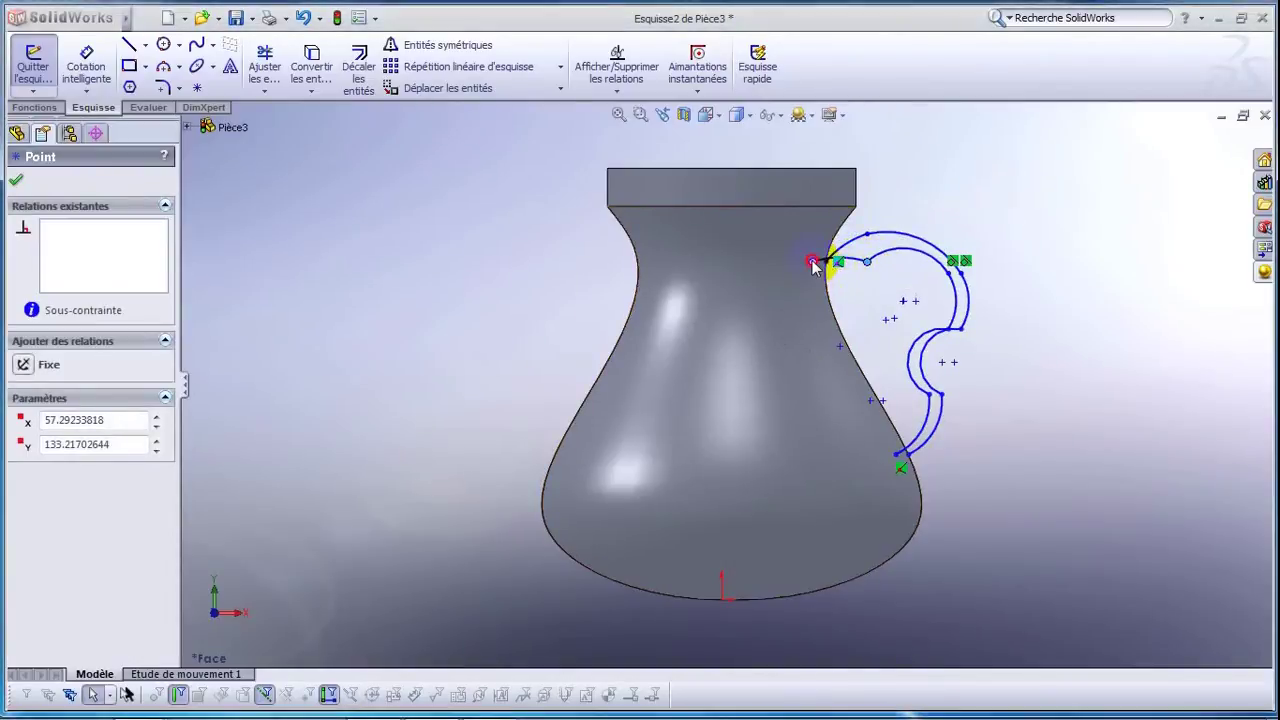
left_click_drag(814, 266, 827, 274)
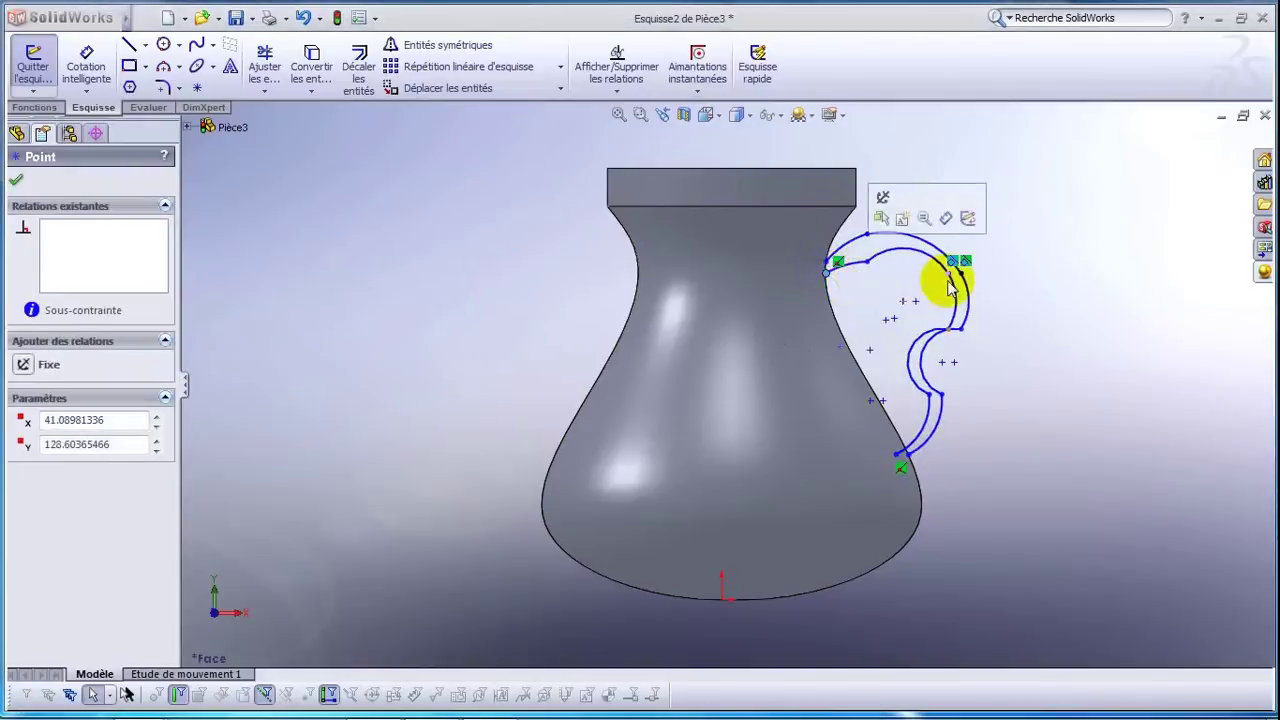
left_click(946, 329)
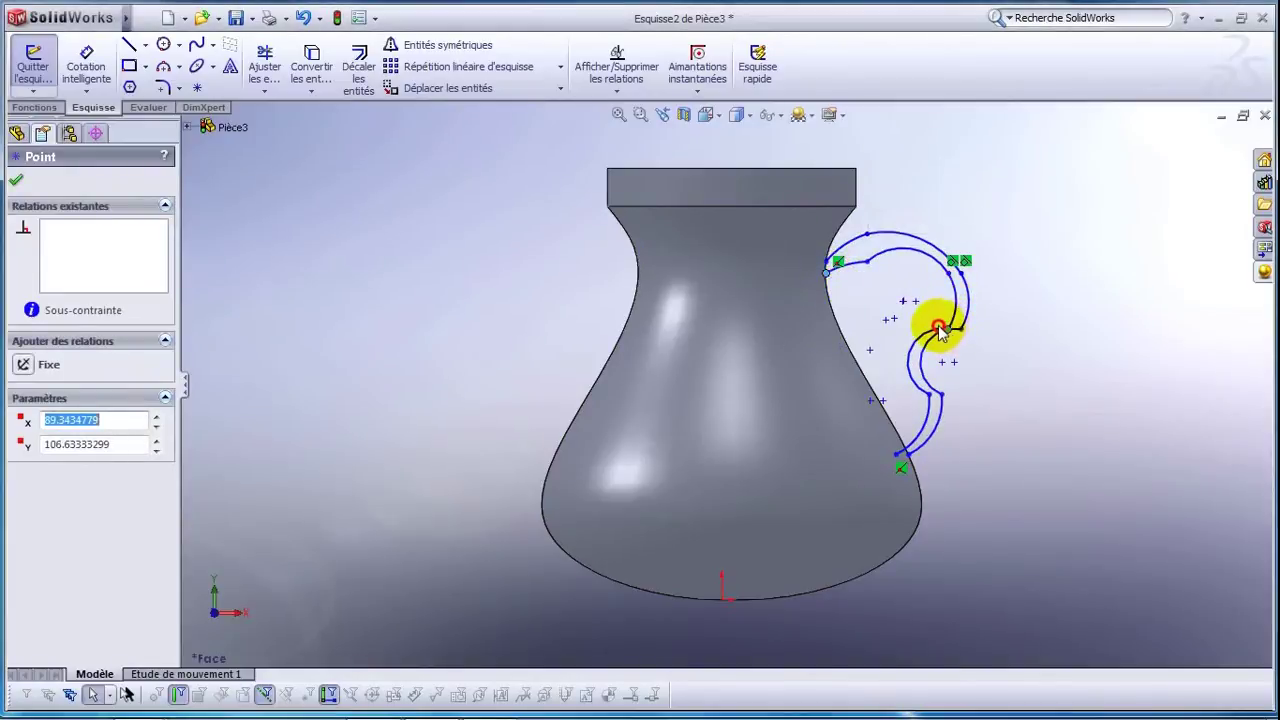
left_click_drag(942, 318, 933, 305)
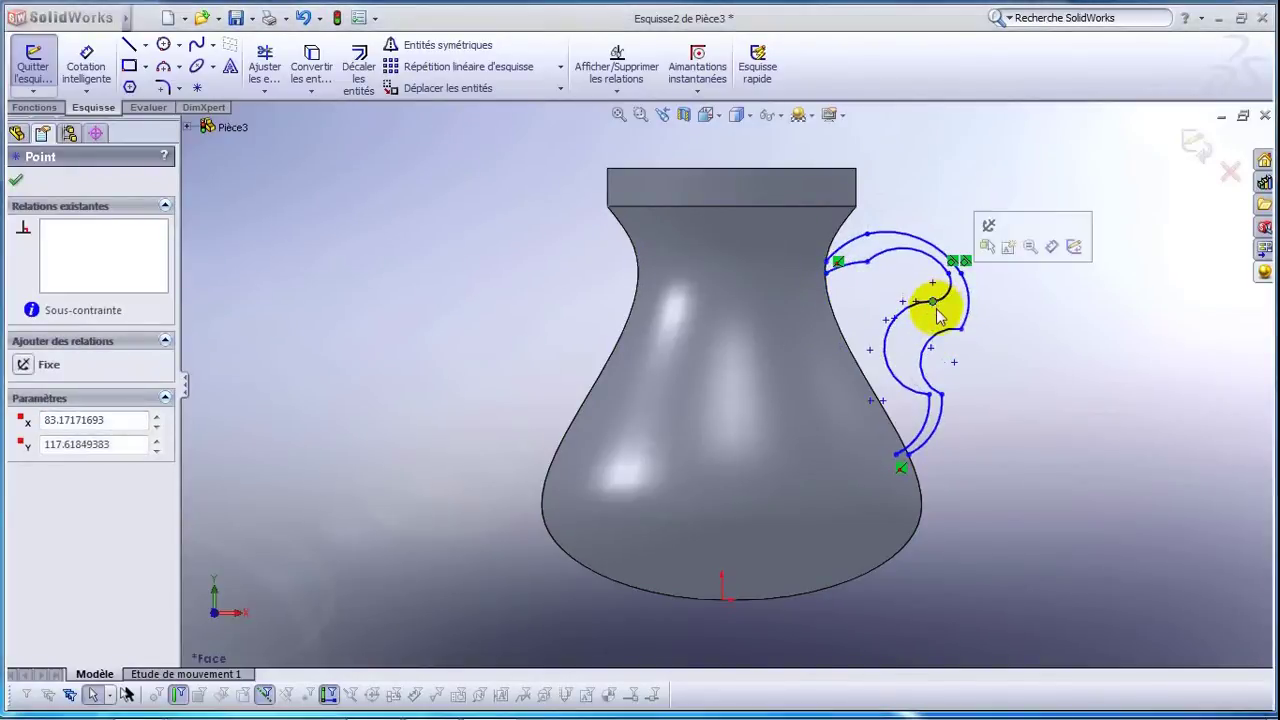
left_click(932, 303)
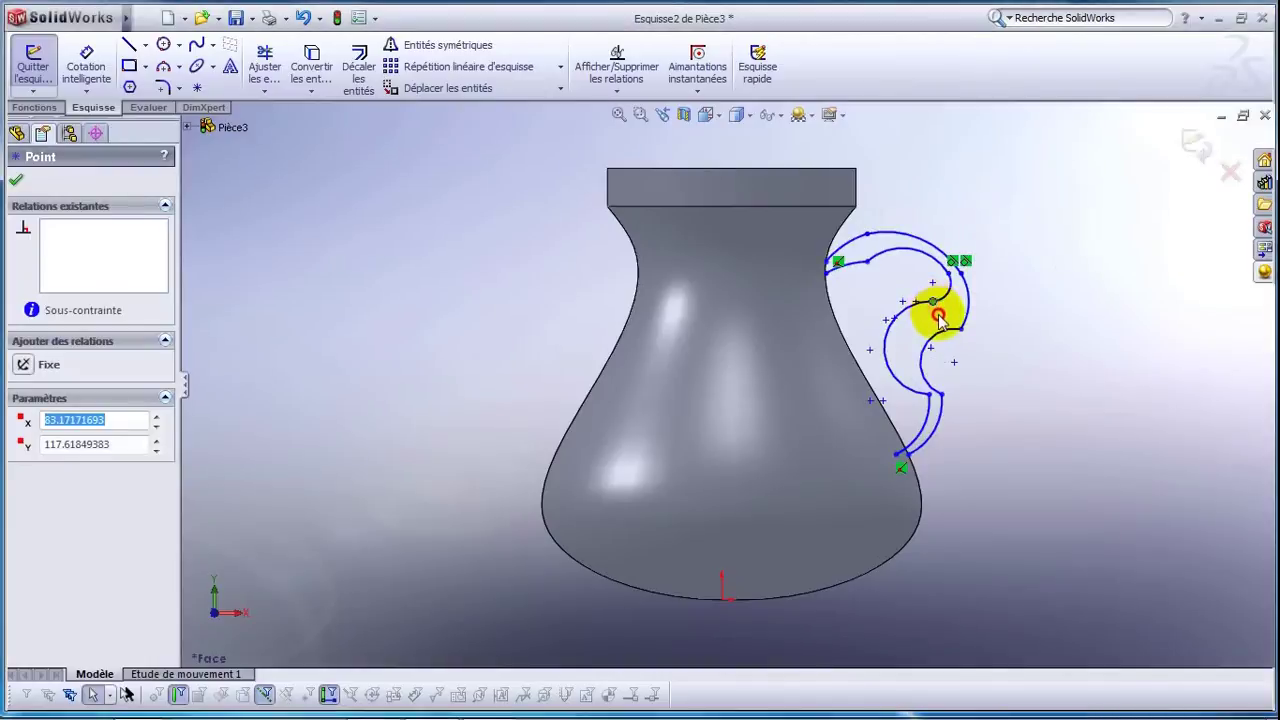
mouse_move(943, 320)
left_mouse_down()
mouse_move(878, 345)
mouse_move(915, 345)
left_mouse_up()
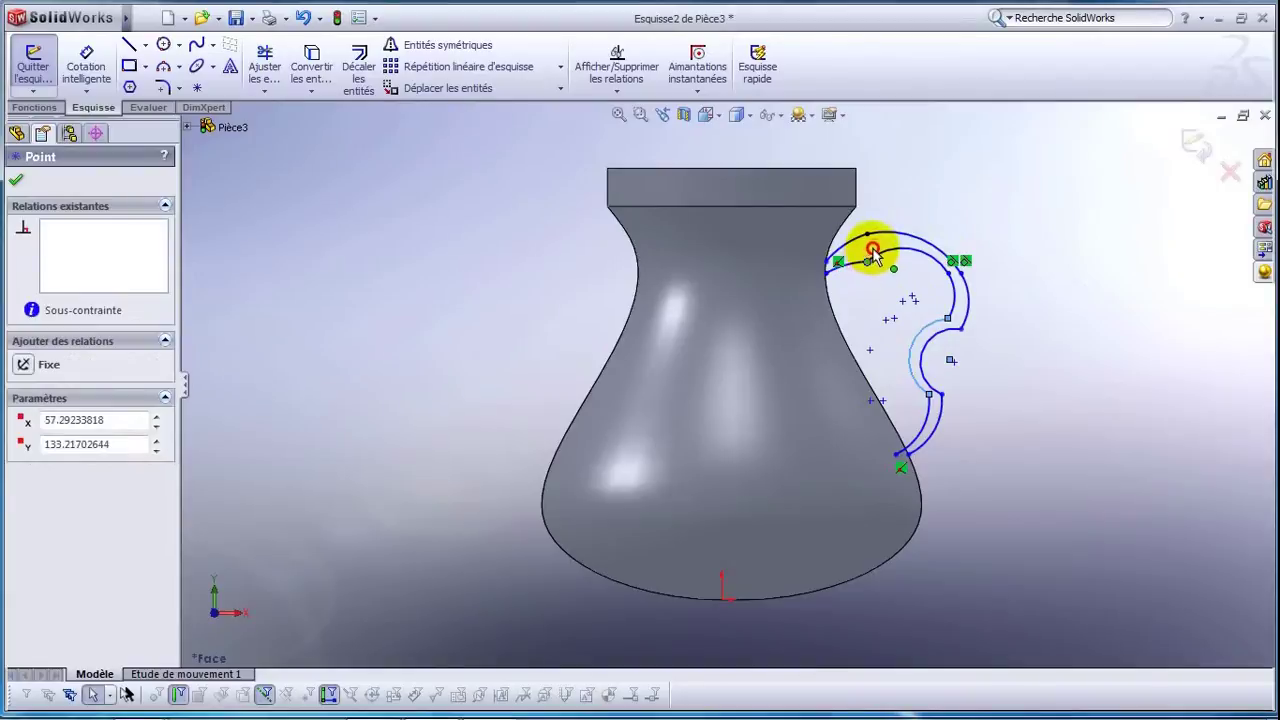
left_click_drag(874, 248, 872, 250)
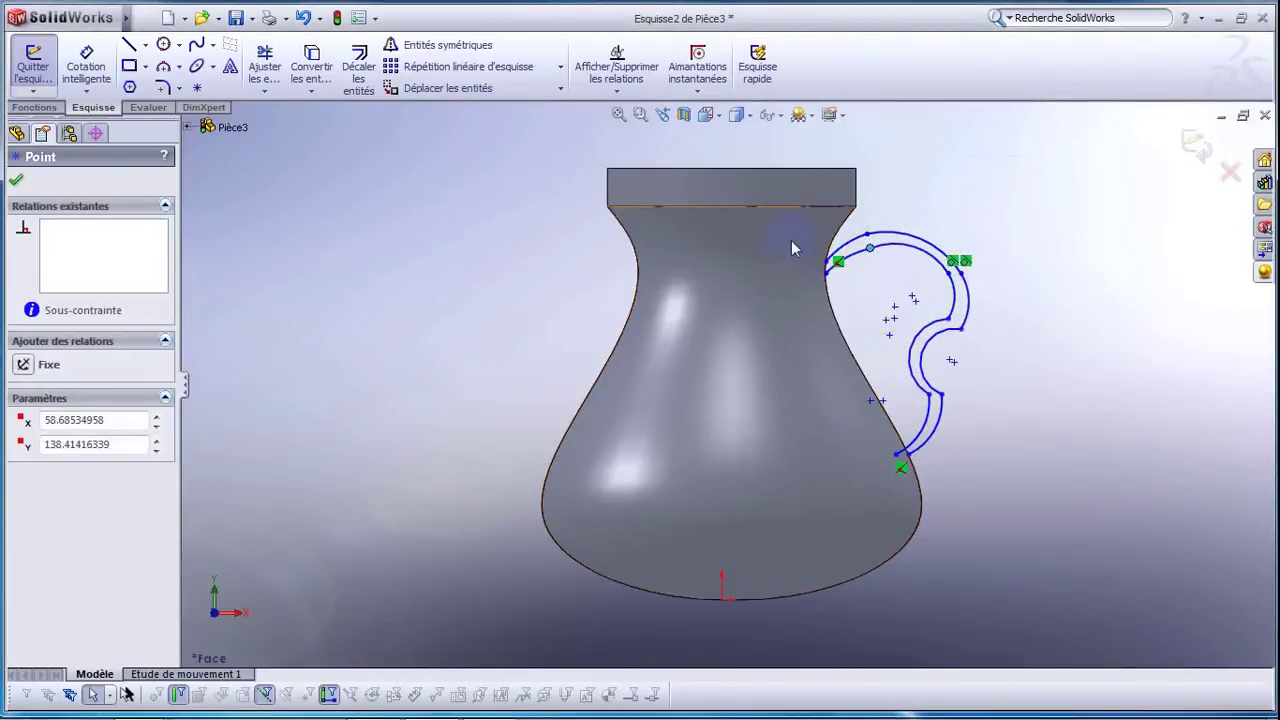
left_click(162, 68)
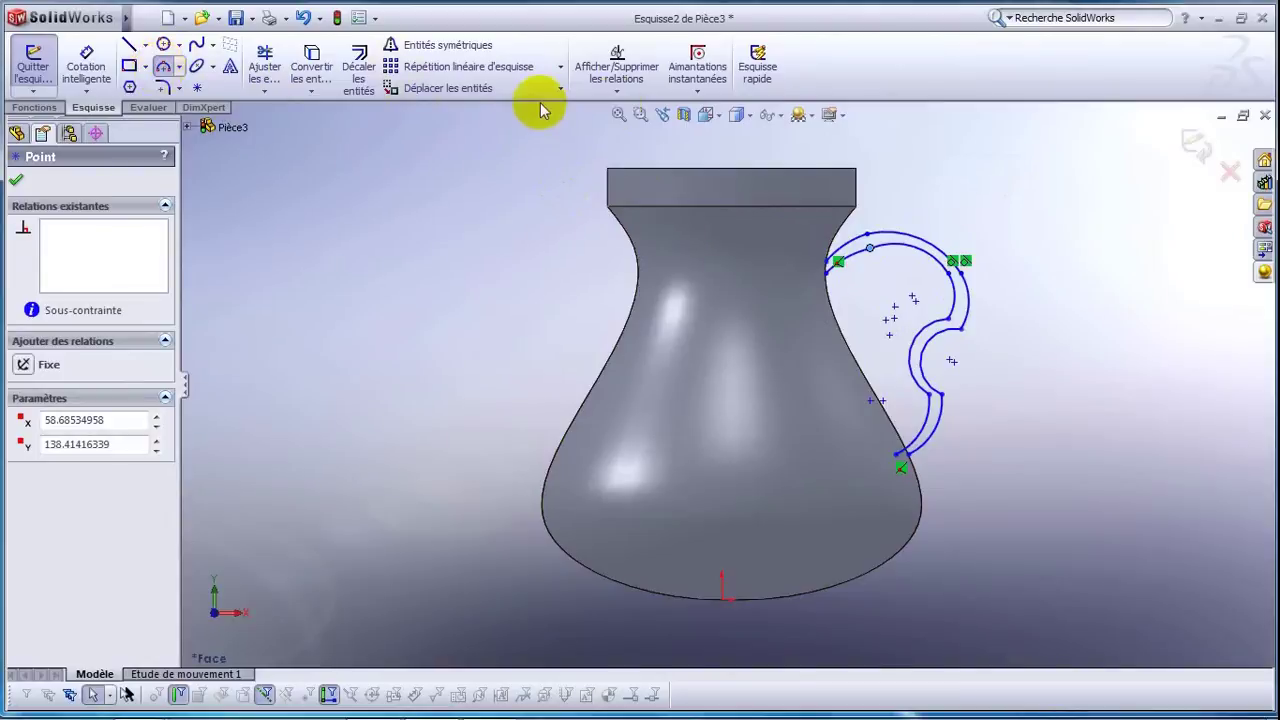
Close the handle top with a small 3-point arc joining the inner and outer curves.
left_click(640, 116)
left_click_drag(811, 242, 858, 295)
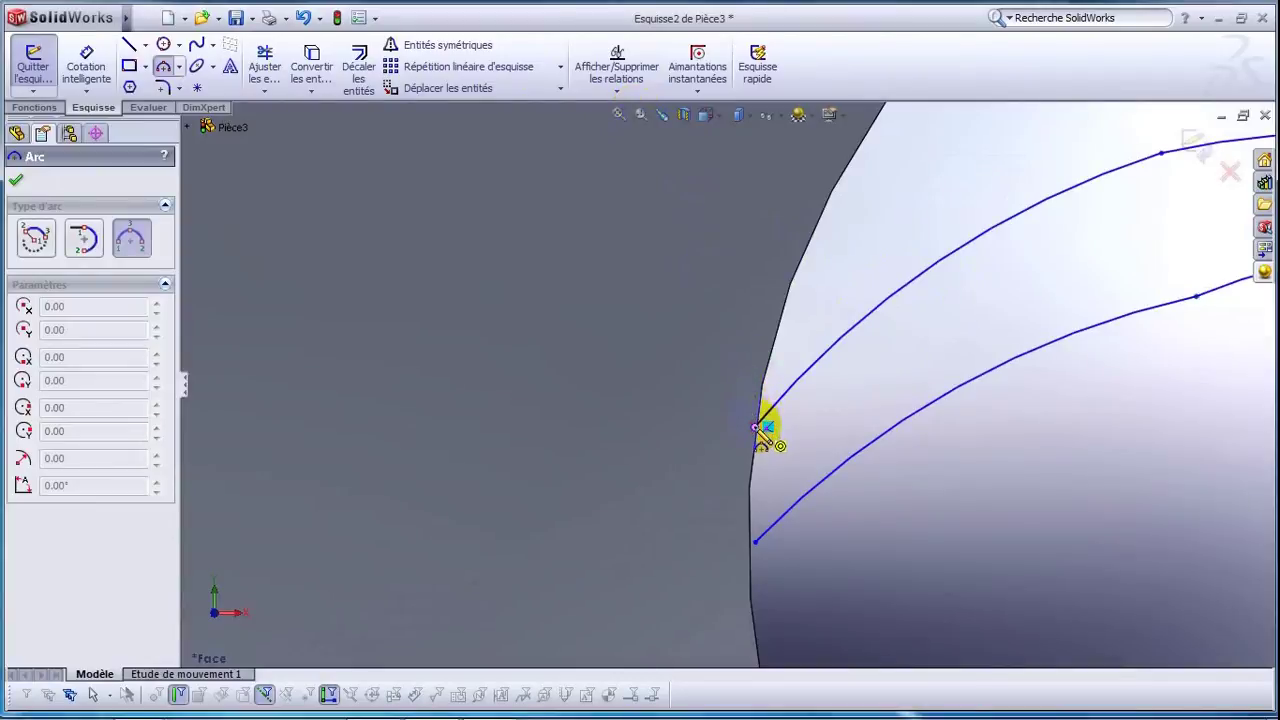
left_click(758, 428)
left_click(757, 543)
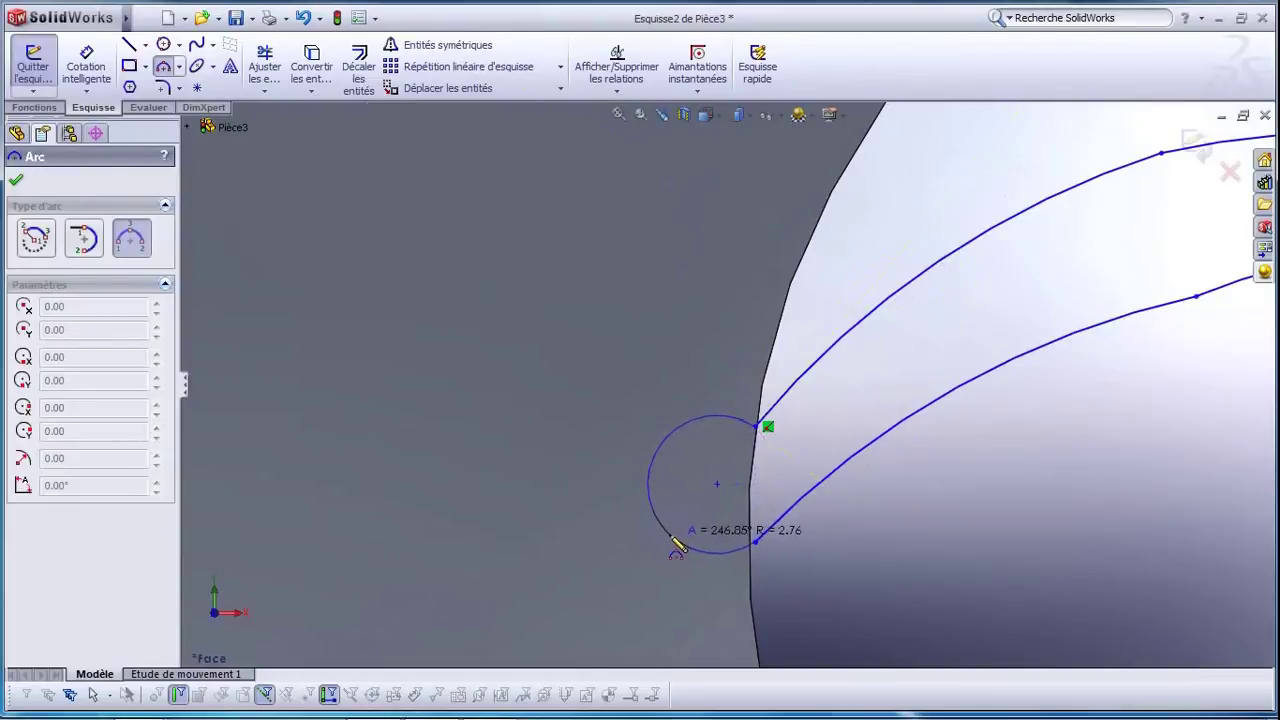
left_click(673, 541)
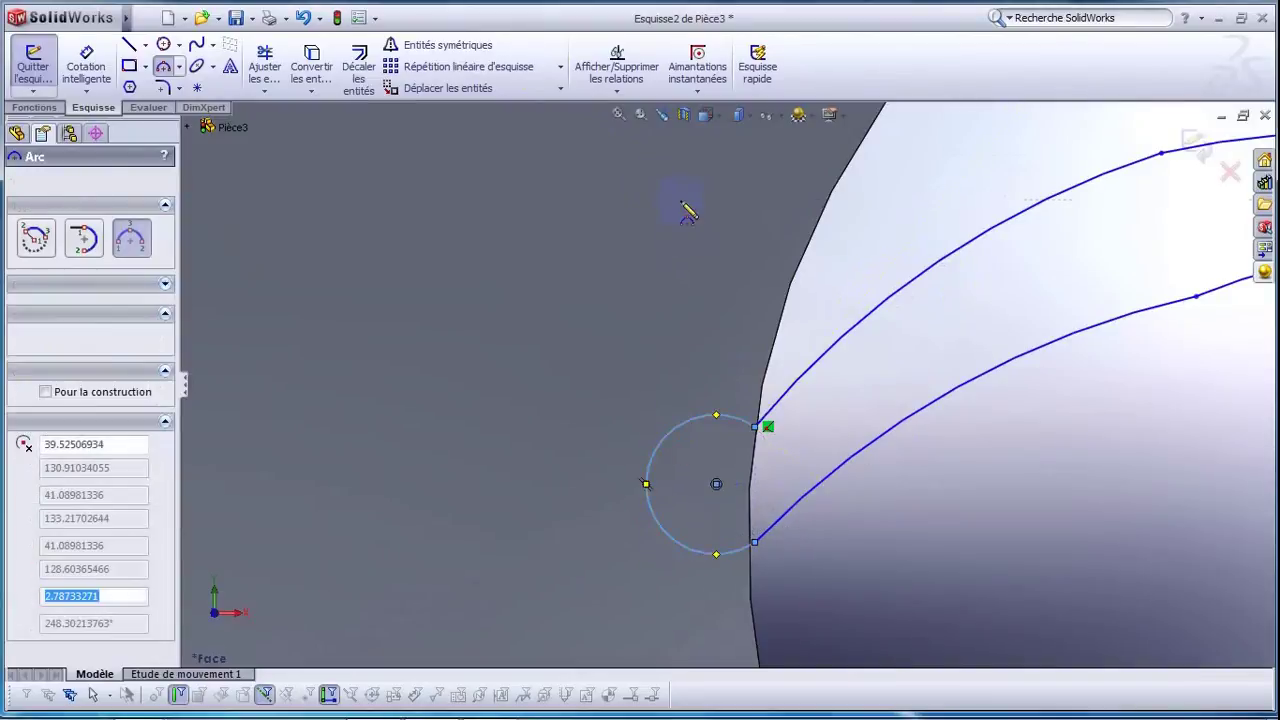
left_click(617, 116)
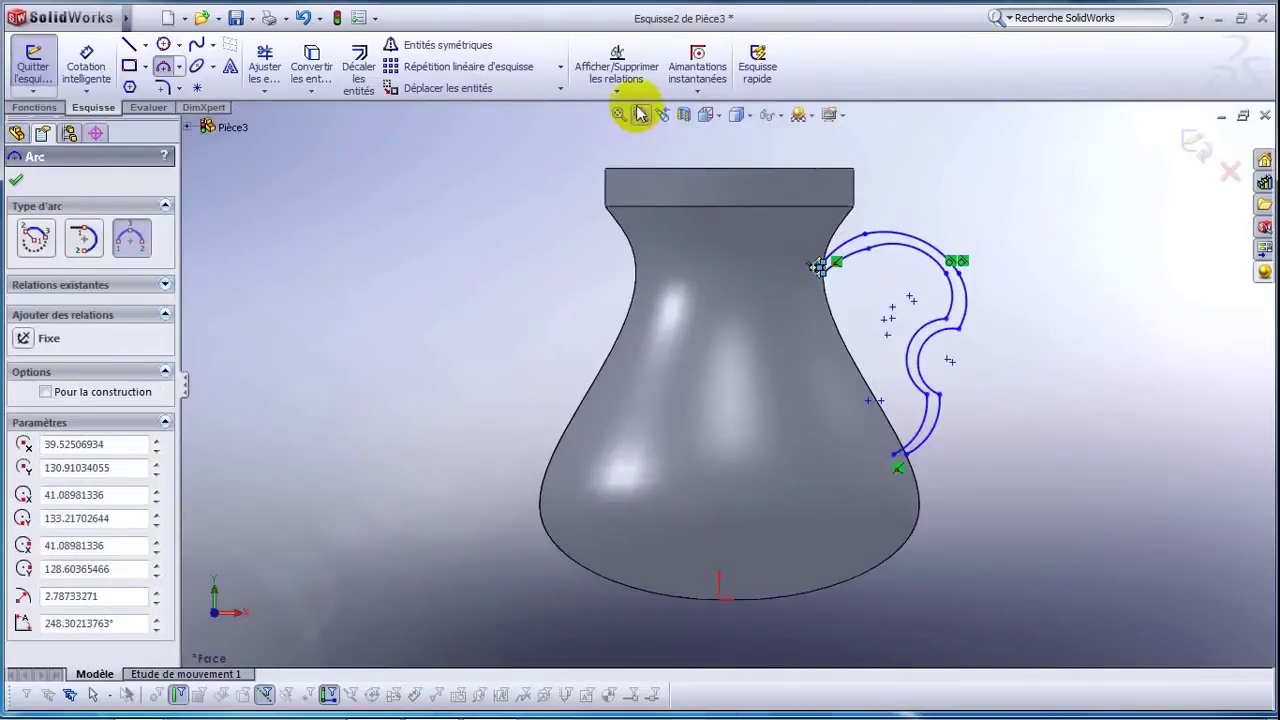
Close the handle bottom with a second small arc between the two curves.
left_click(641, 114)
left_click_drag(884, 410, 927, 488)
left_click(643, 108)
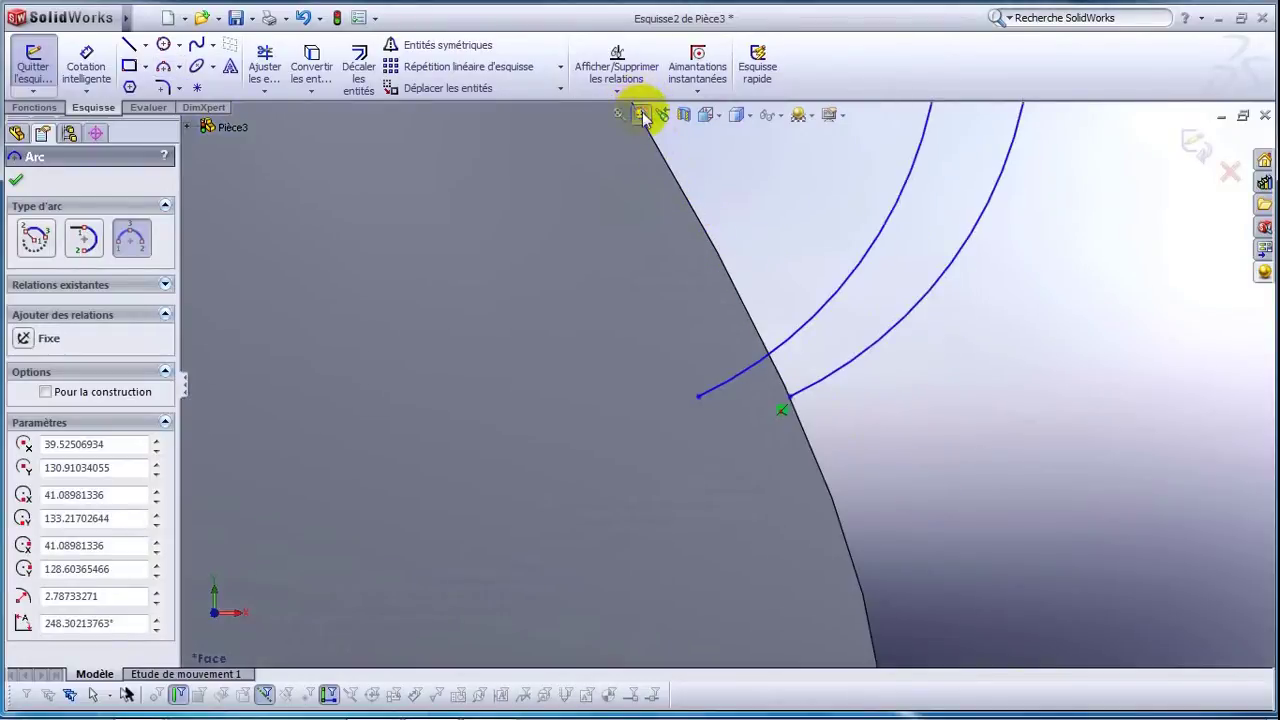
left_click(781, 352)
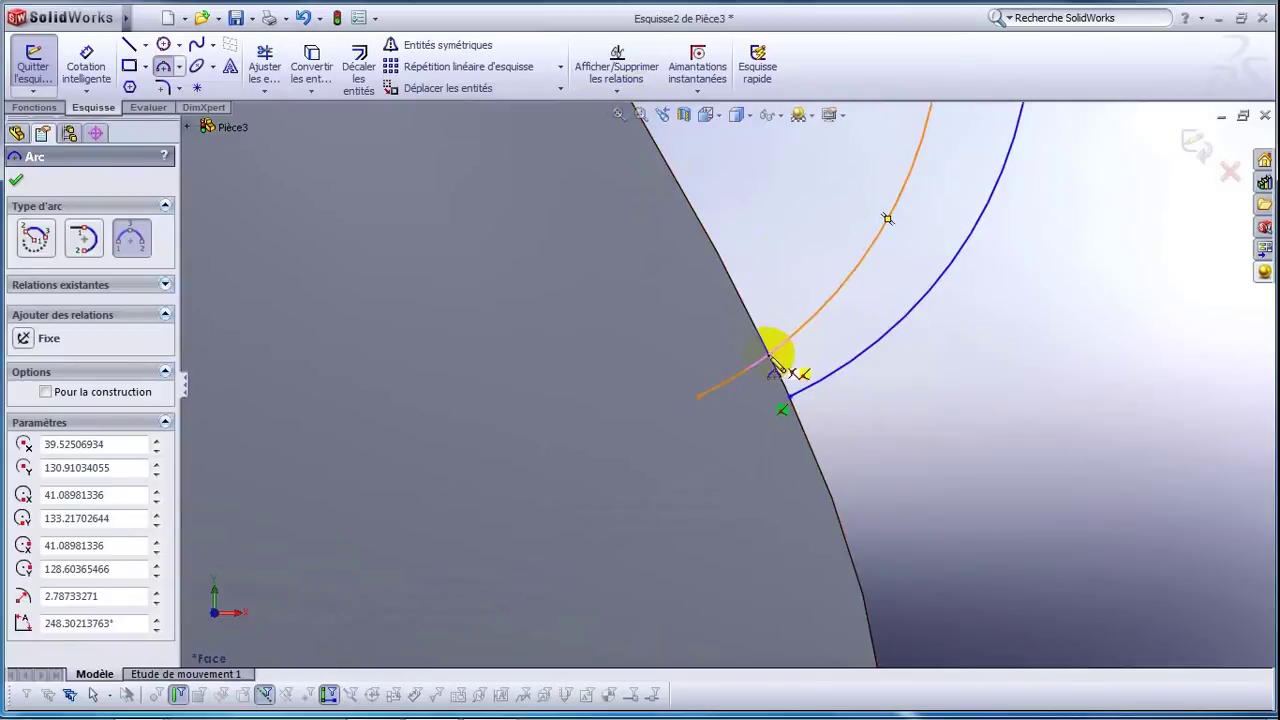
left_click_drag(770, 355, 790, 399)
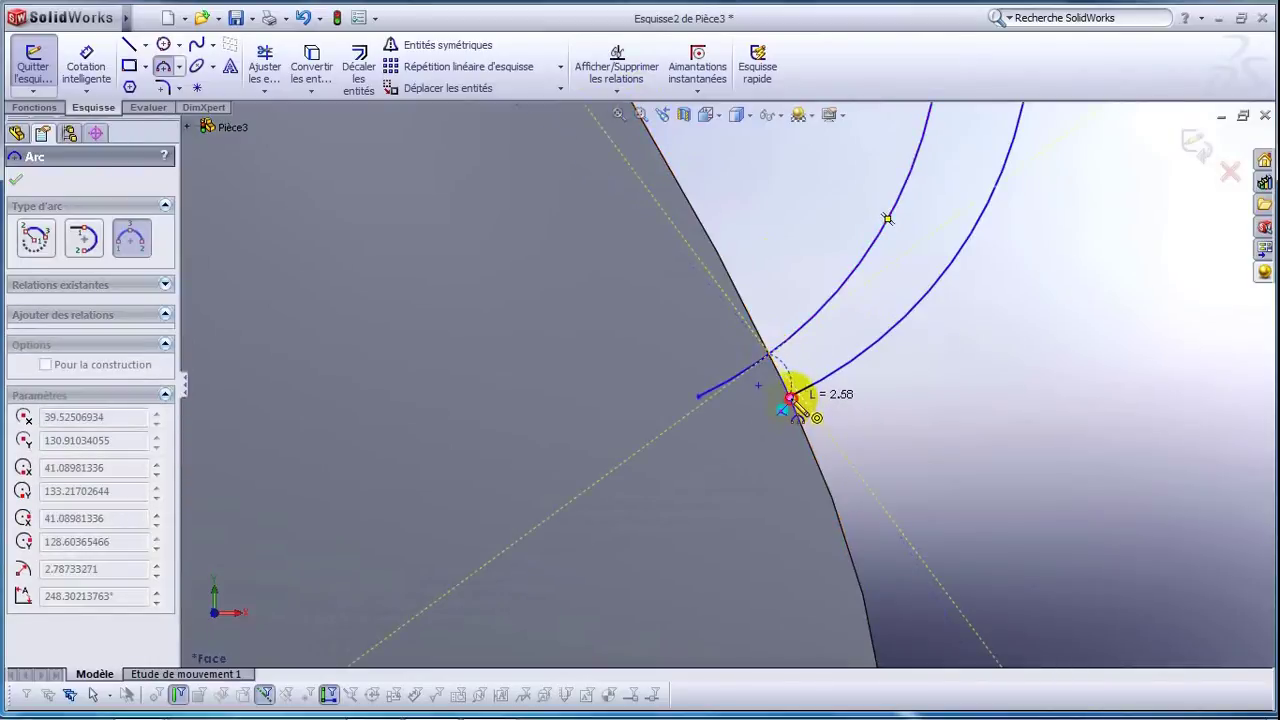
left_click(790, 399)
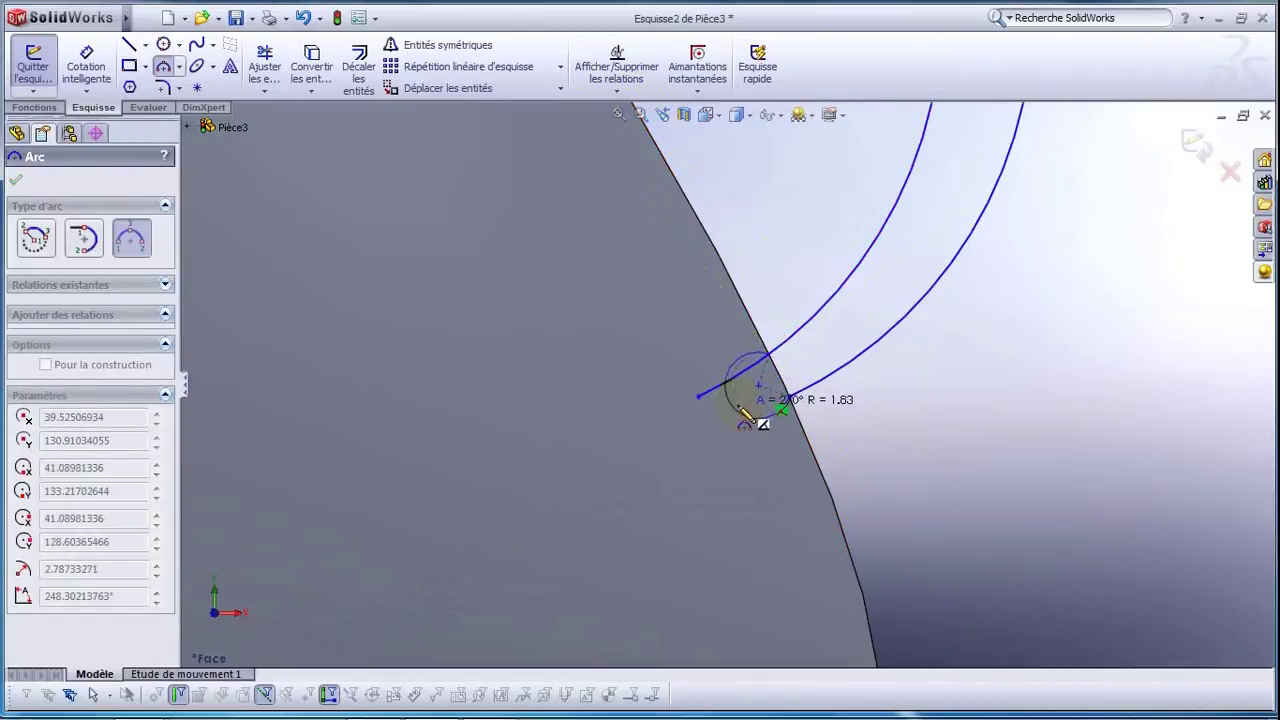
left_click(741, 411)
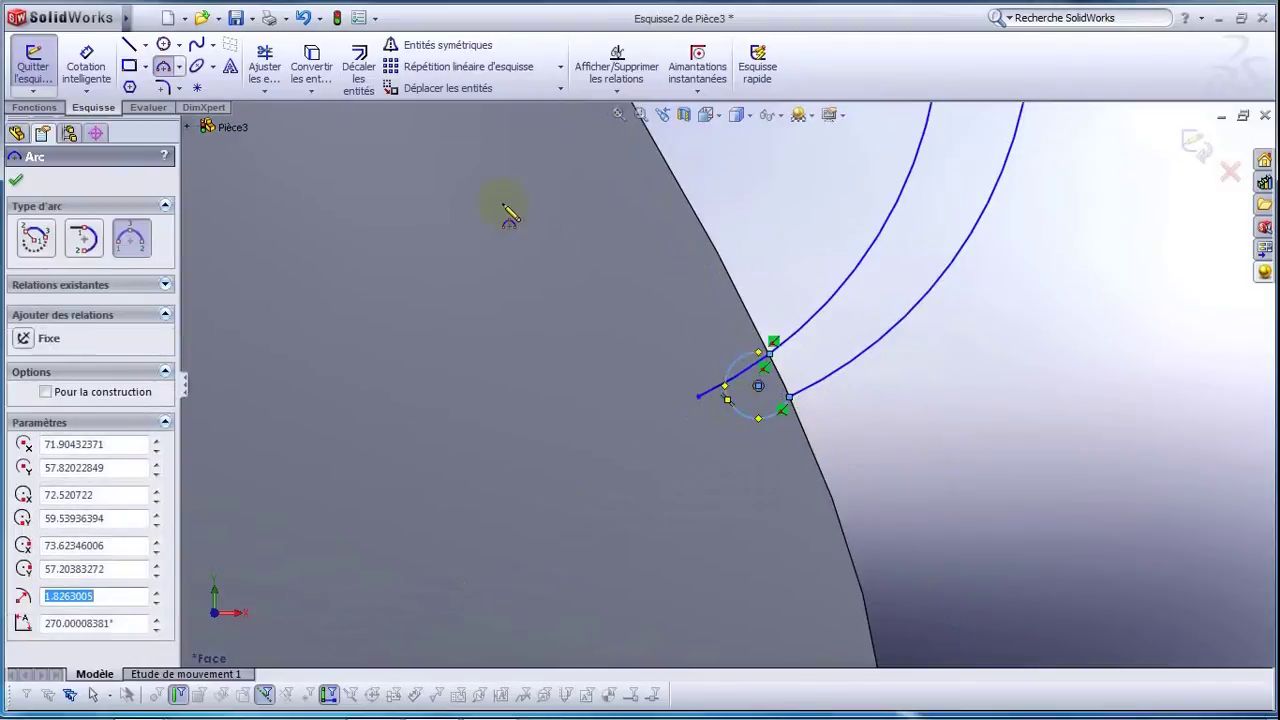
left_click(619, 115)
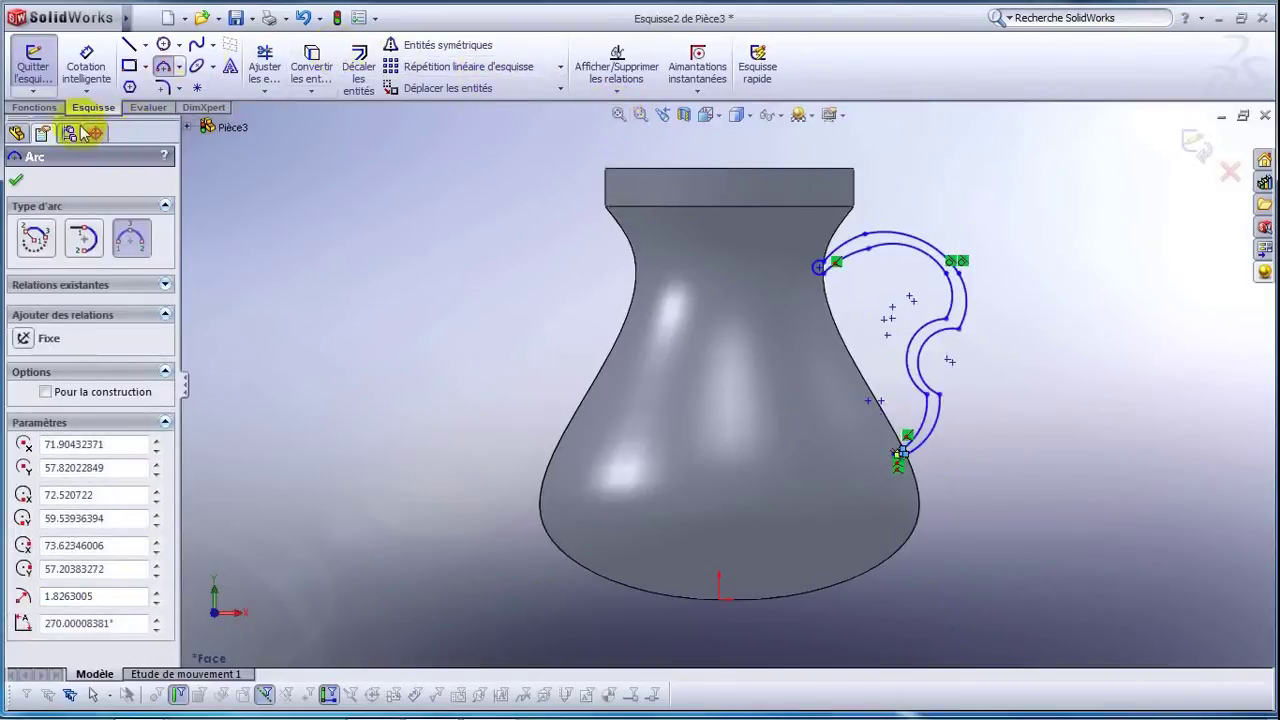
left_click(38, 108)
Extrude the closed handle profile Mid Plane with a 15 mm depth, creating Extrusion1.
left_click(44, 62)
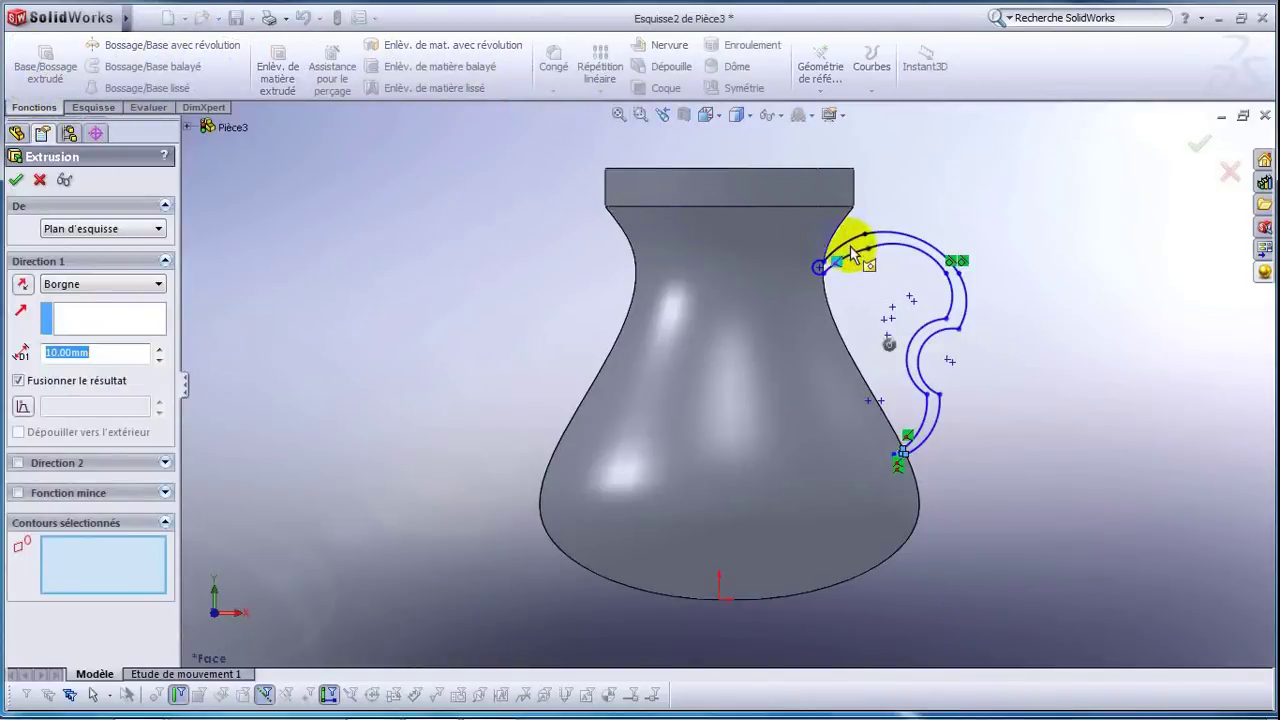
left_click(850, 246)
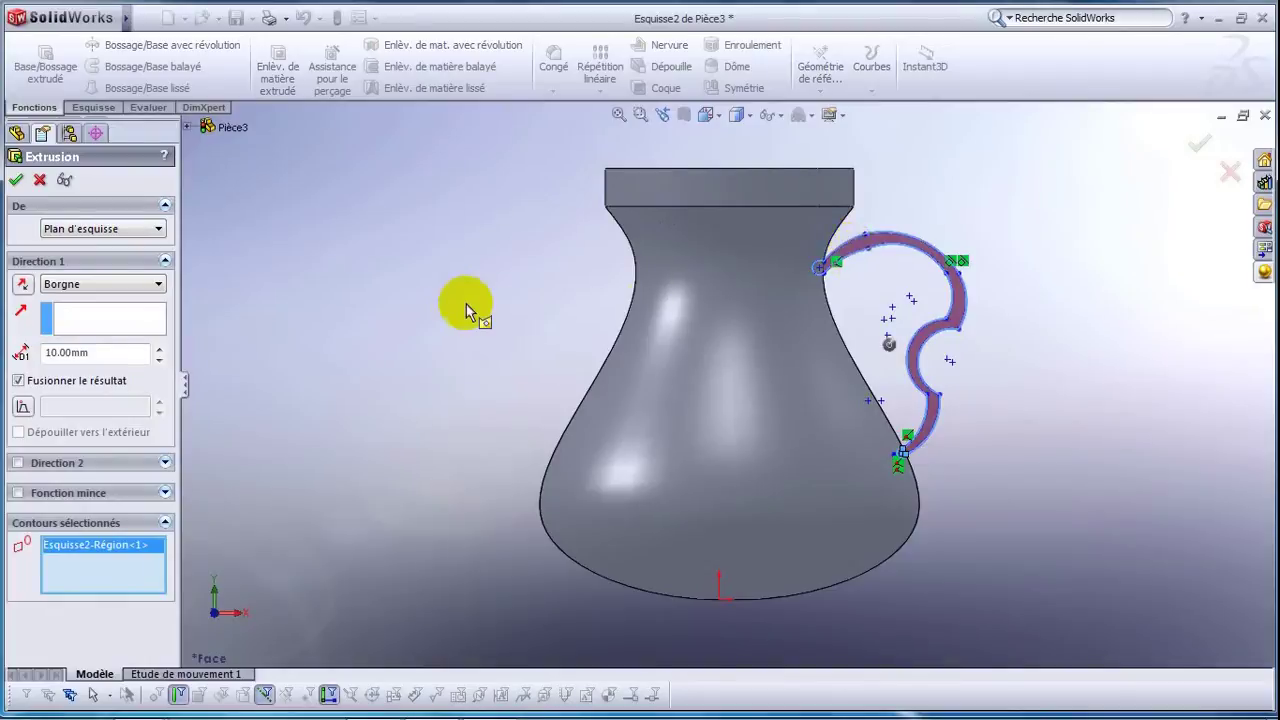
left_click(134, 285)
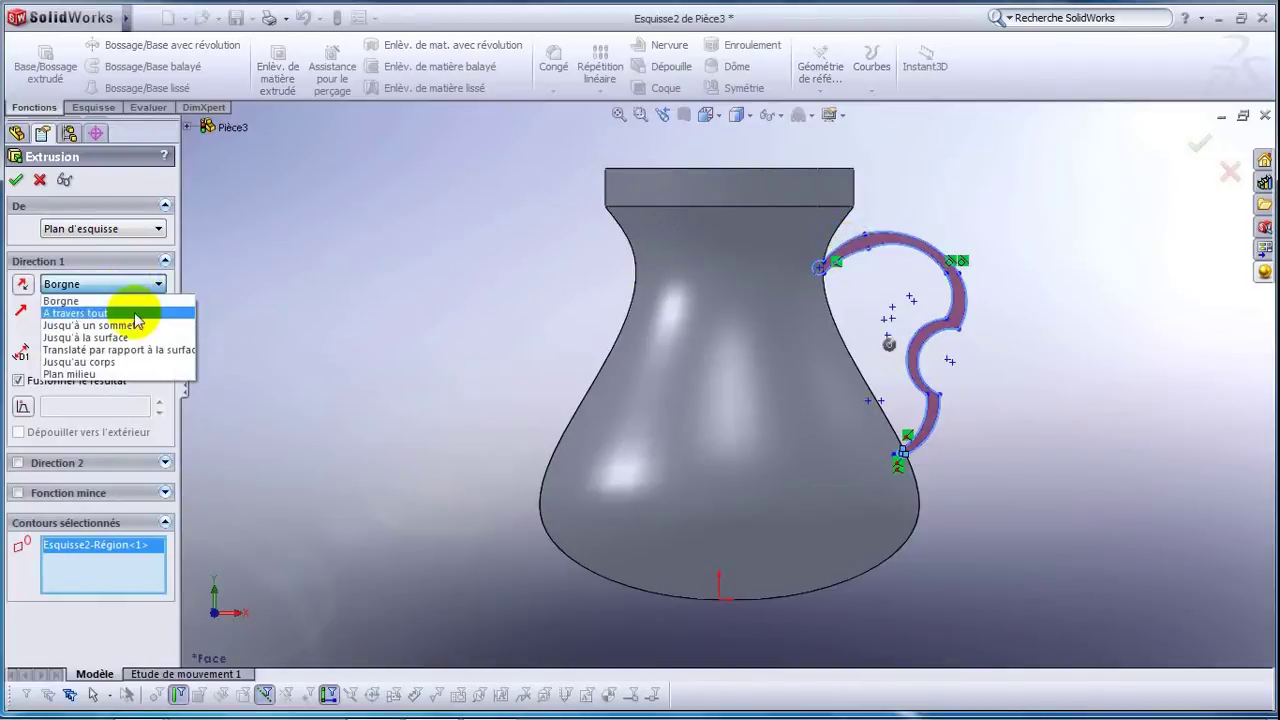
left_click(112, 374)
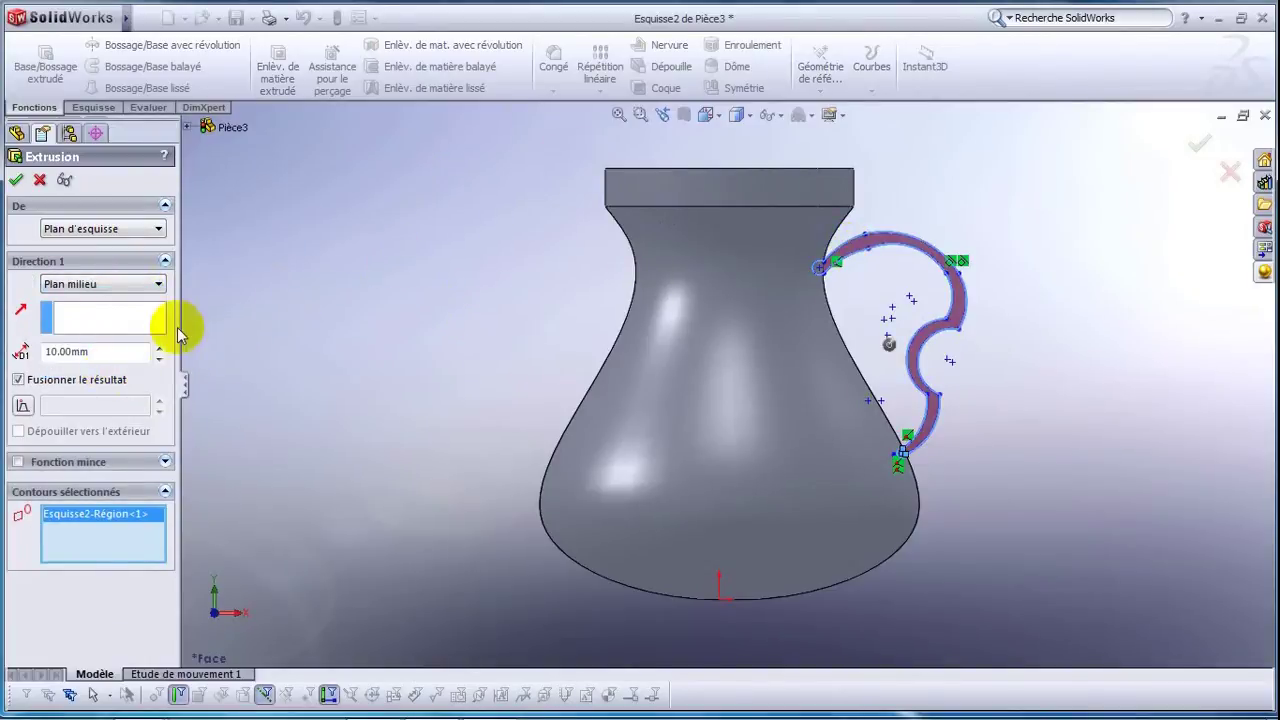
left_click_drag(95, 351, 14, 349)
type("20")
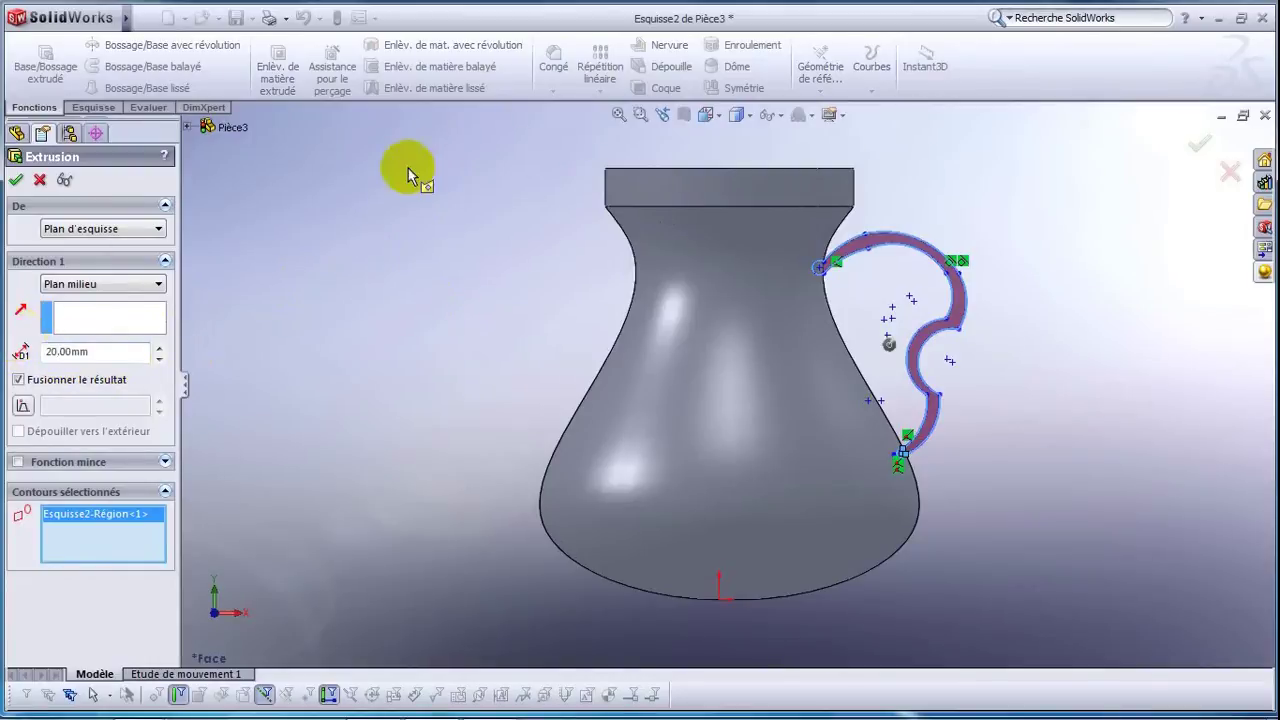
left_click(706, 116)
left_click(753, 139)
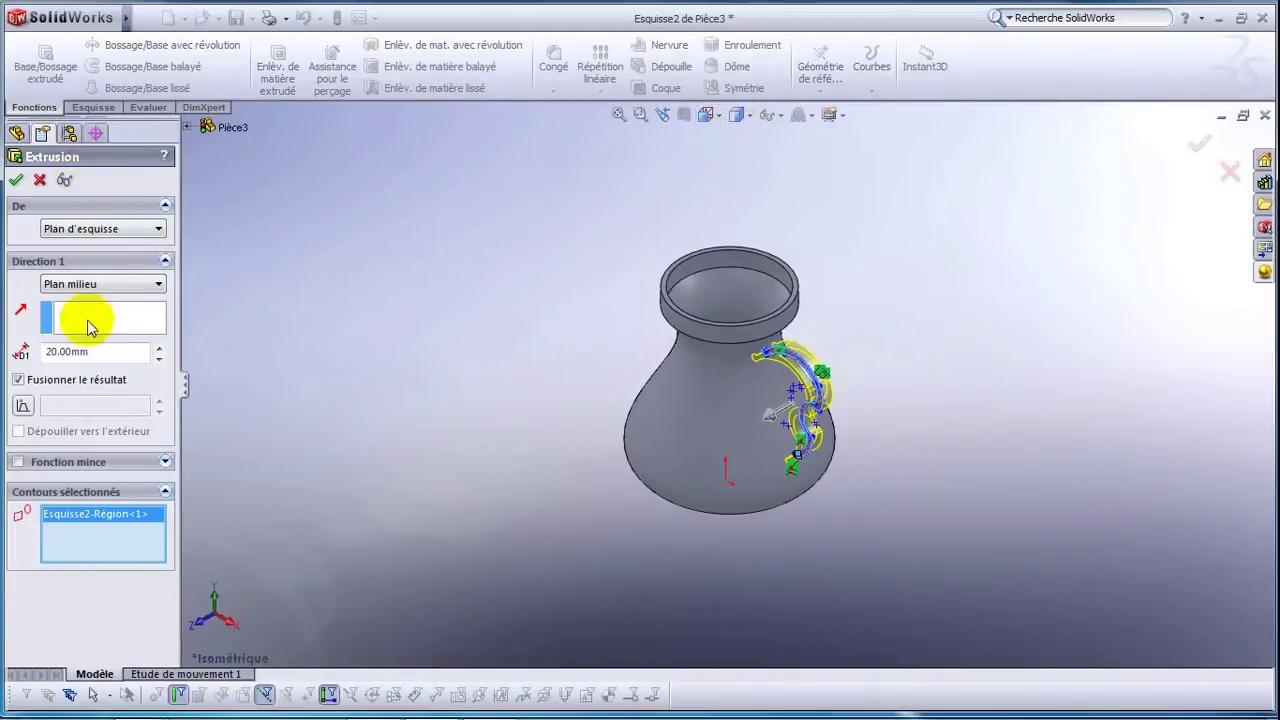
left_click(125, 336)
double_click(123, 350)
type("10")
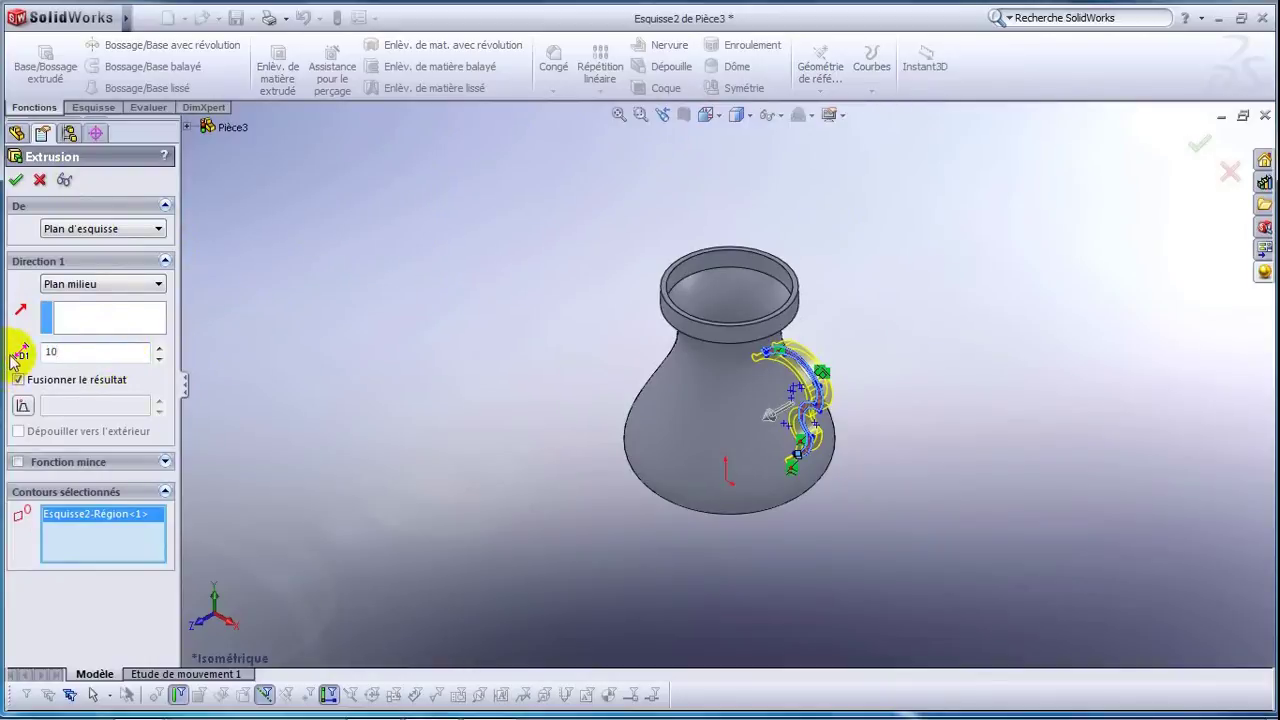
key("Return")
double_click(104, 351)
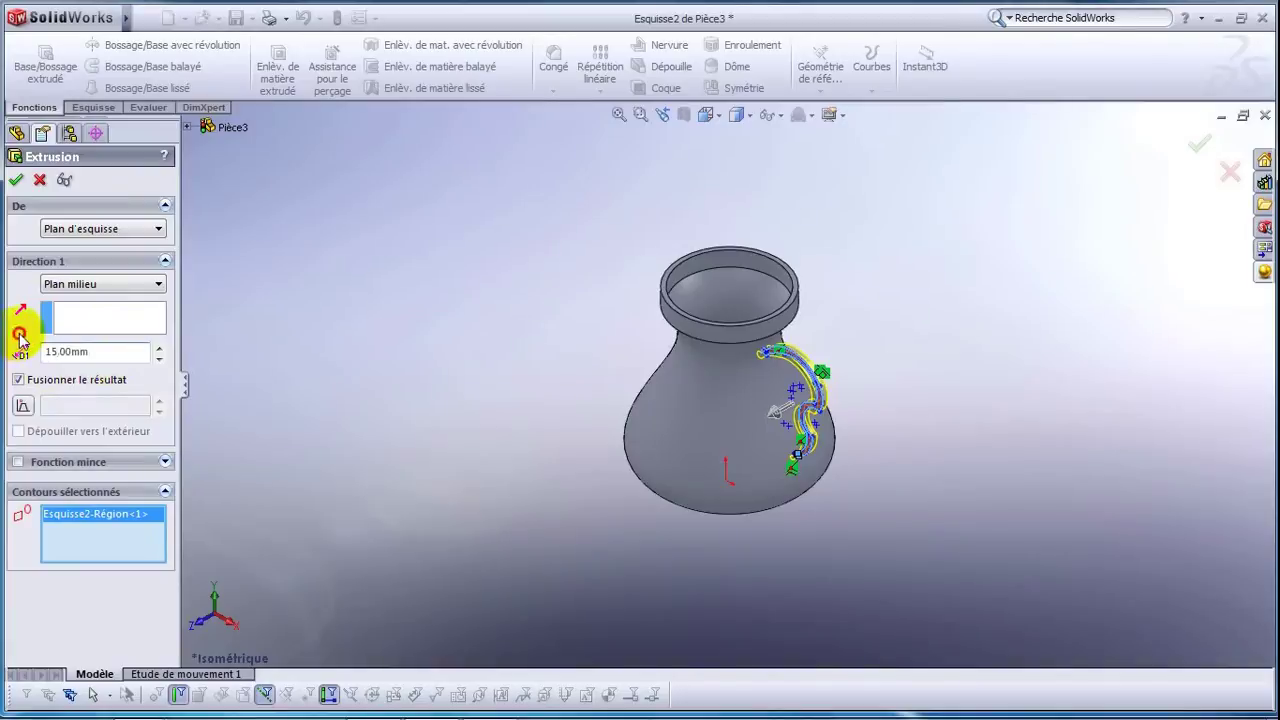
left_click(18, 181)
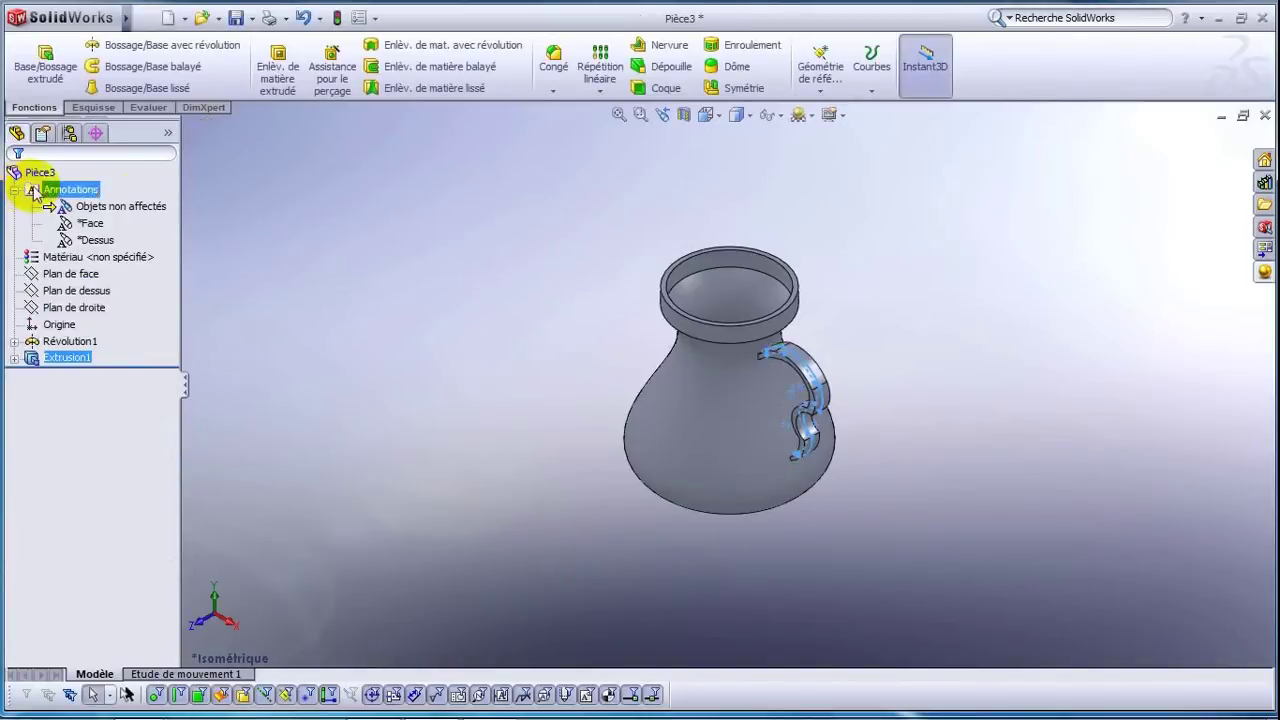
Start a sketch on the front plane and draw a small rectangle at the top-left rim corner.
left_click(707, 114)
left_click(742, 161)
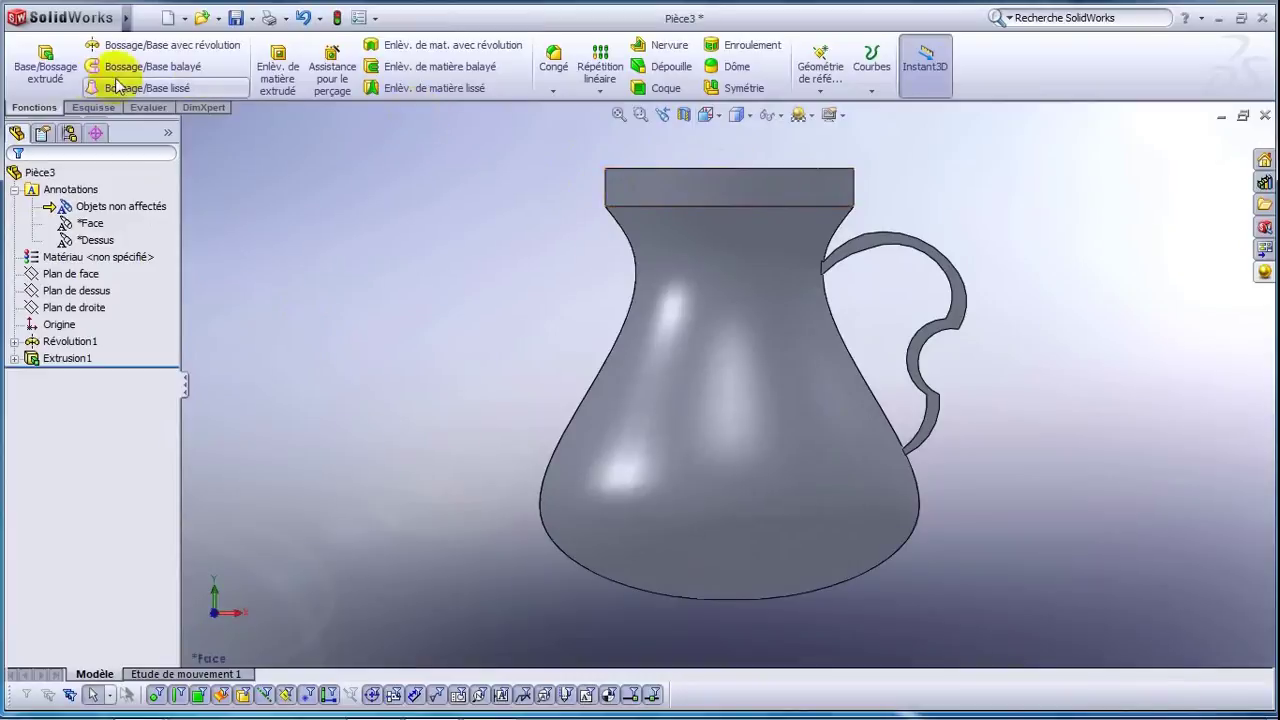
left_click(93, 107)
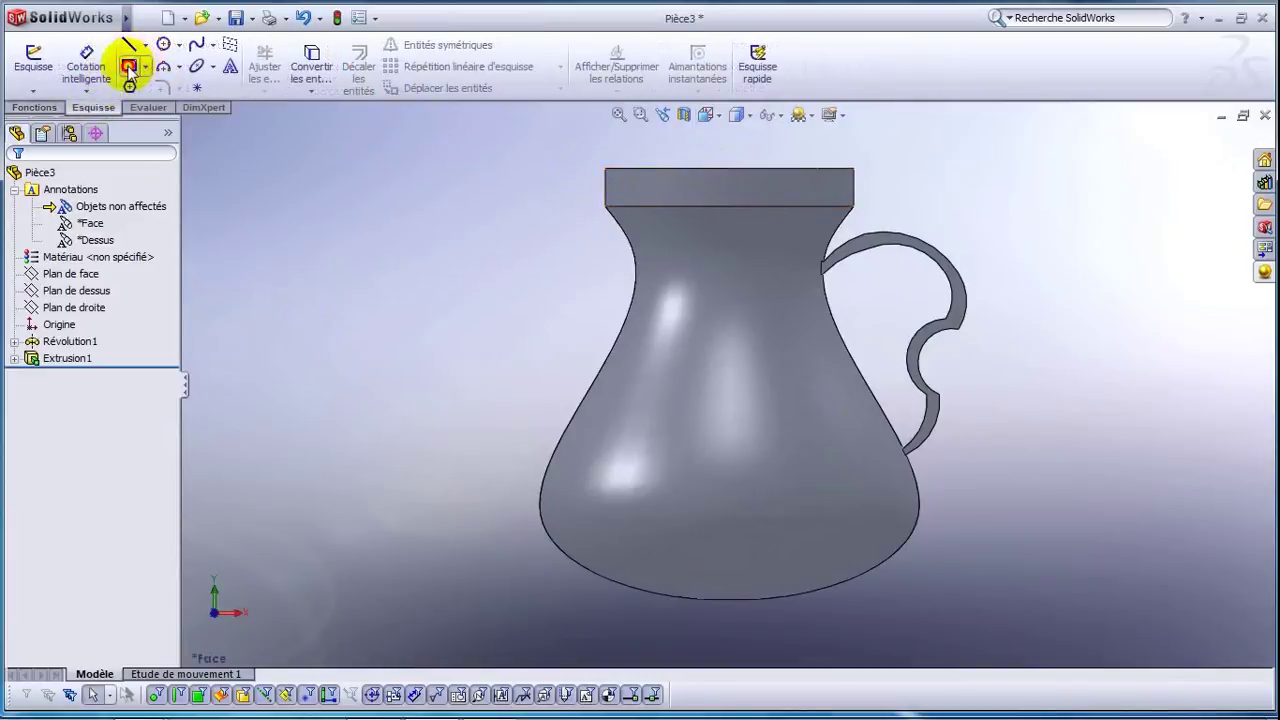
left_click(130, 48)
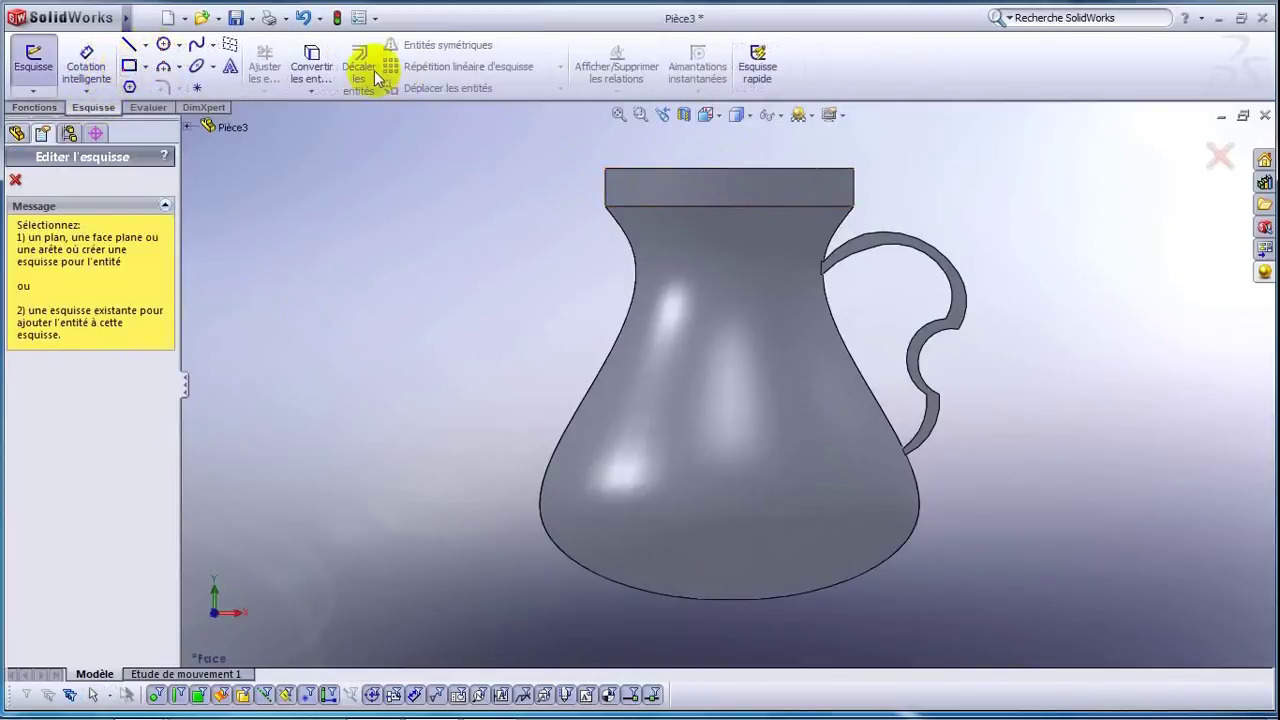
left_click(187, 126)
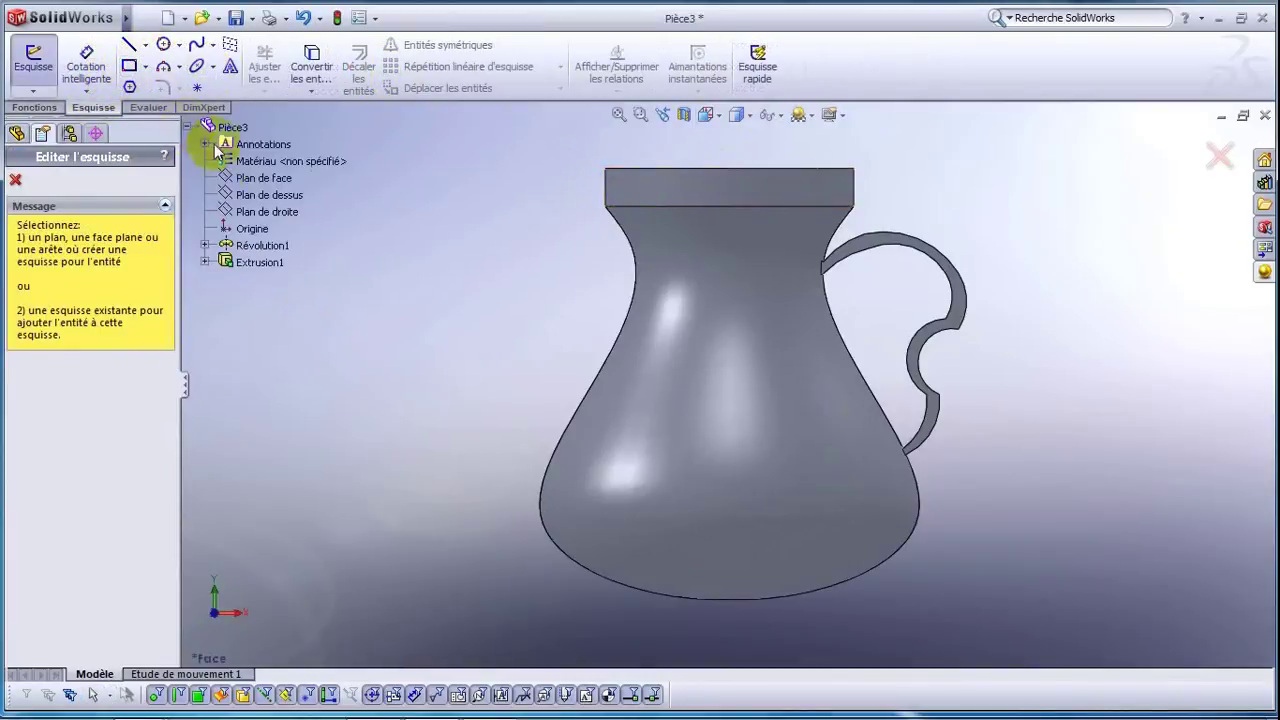
left_click(253, 176)
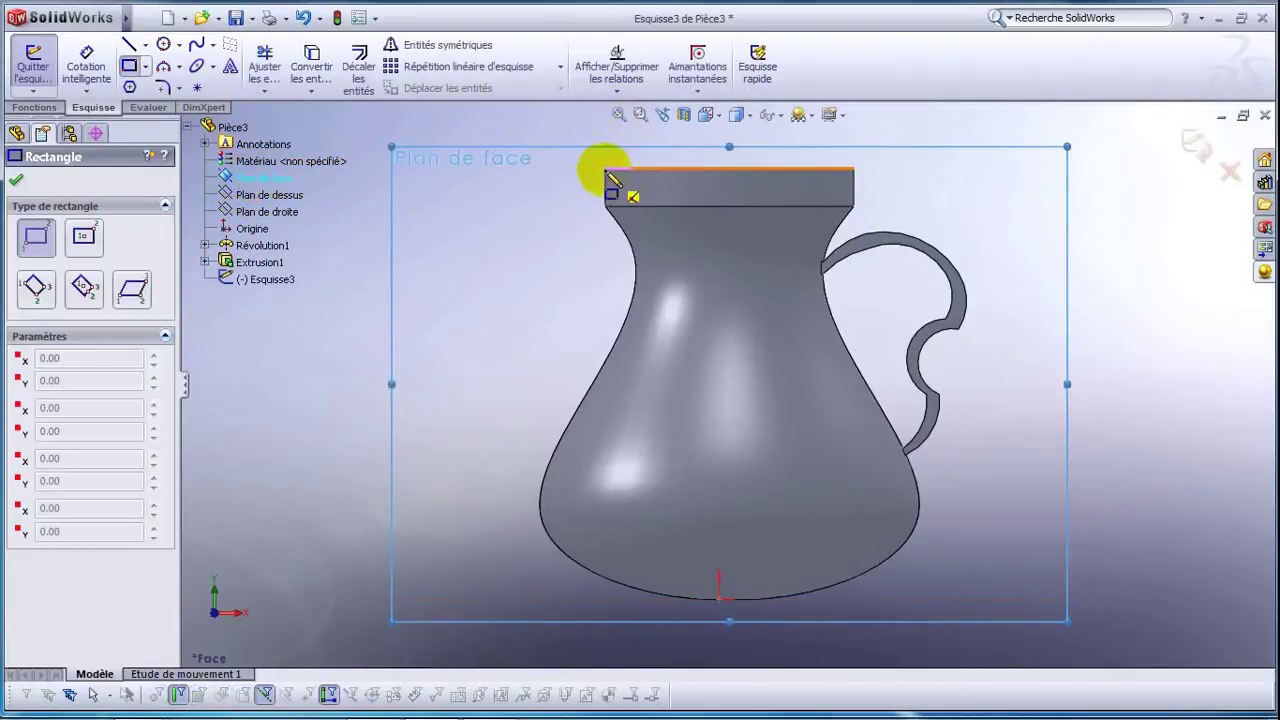
left_click(605, 168)
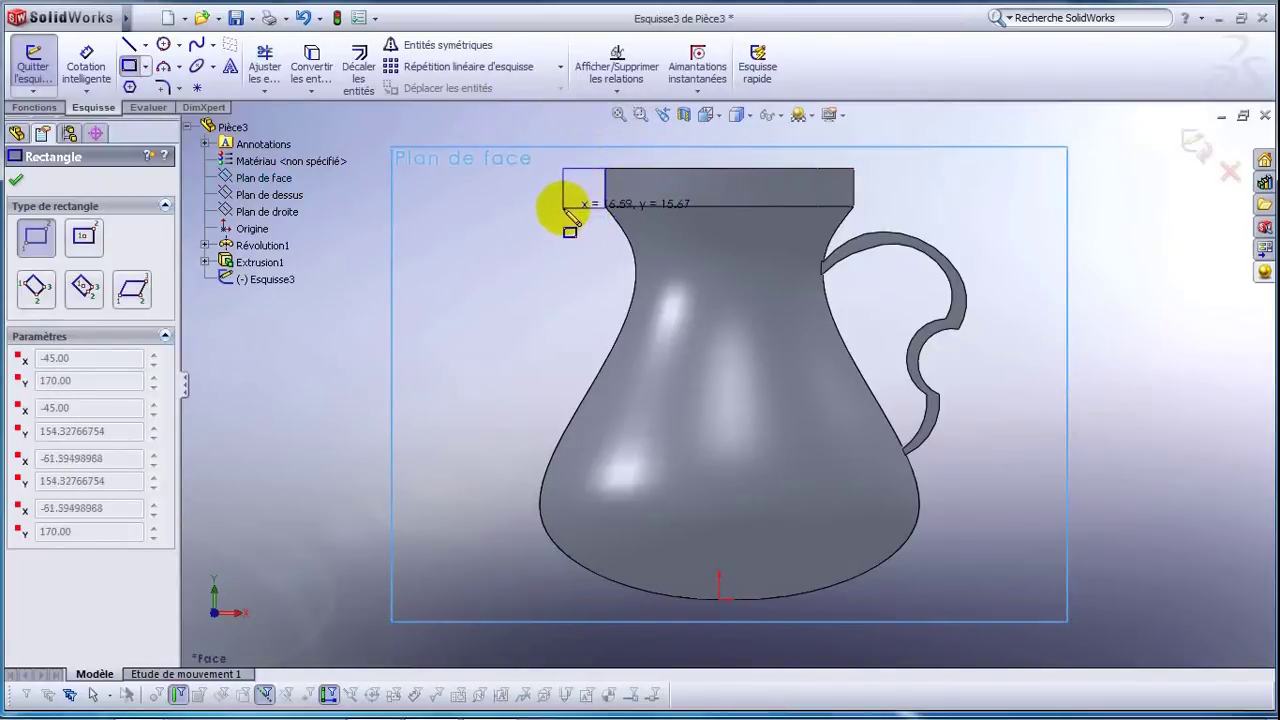
left_click(557, 208)
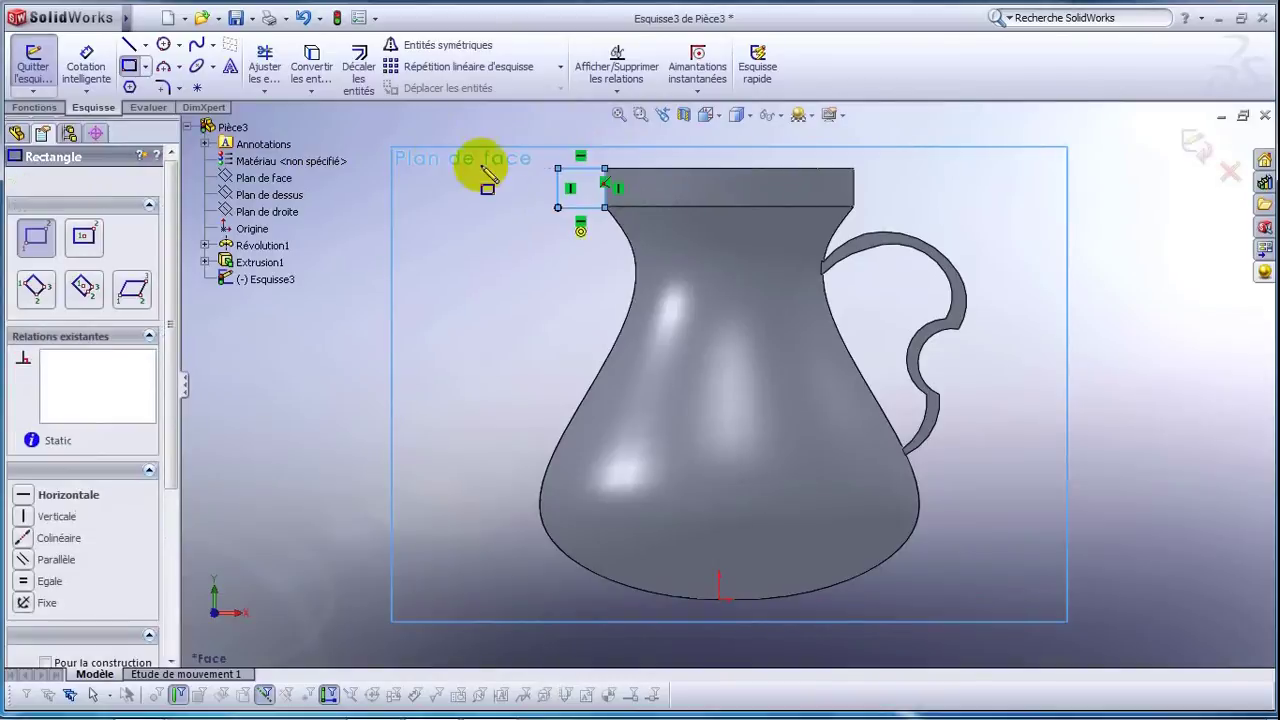
Split the rectangle with a 3-point arc of 43.18 mm radius.
left_click(130, 47)
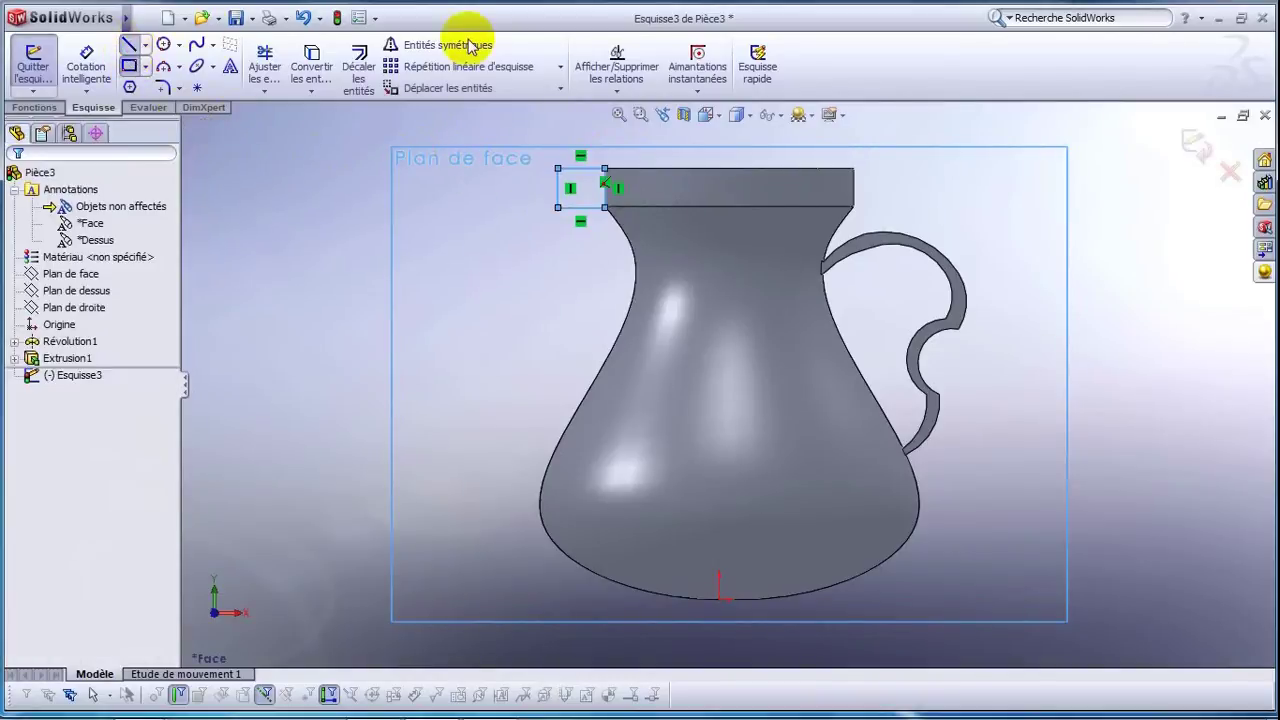
left_click(559, 172)
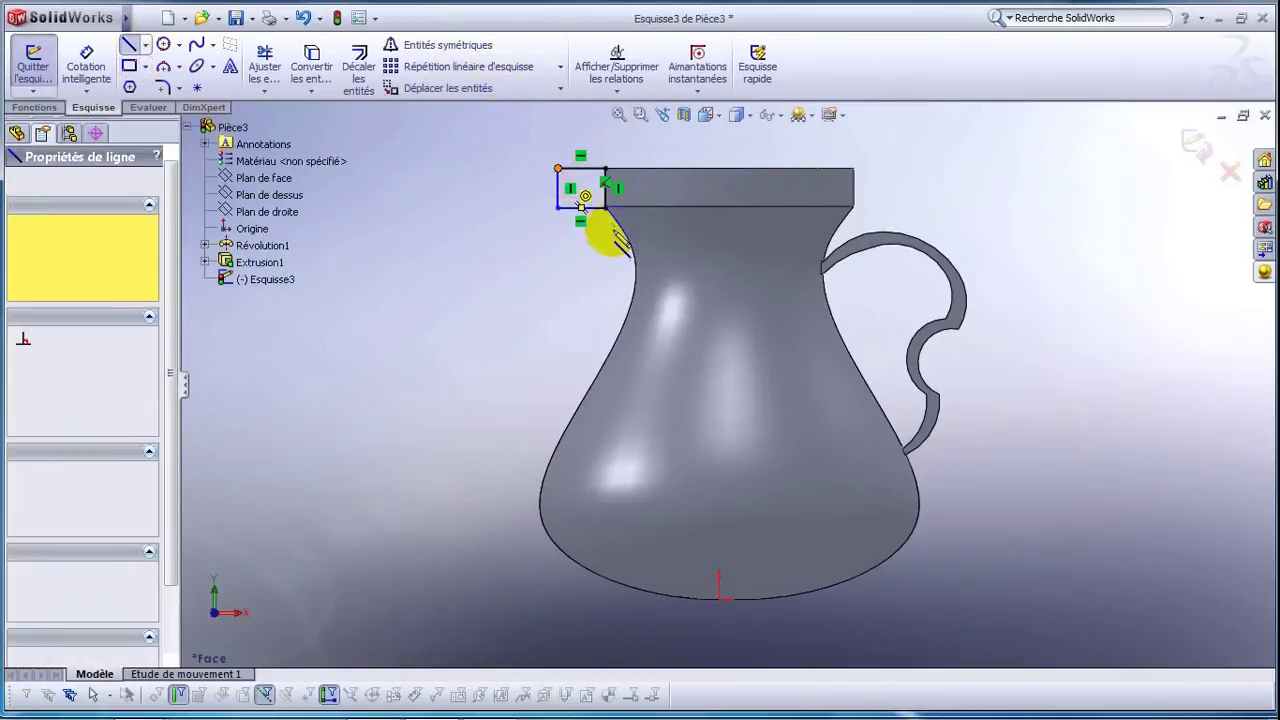
left_click(163, 68)
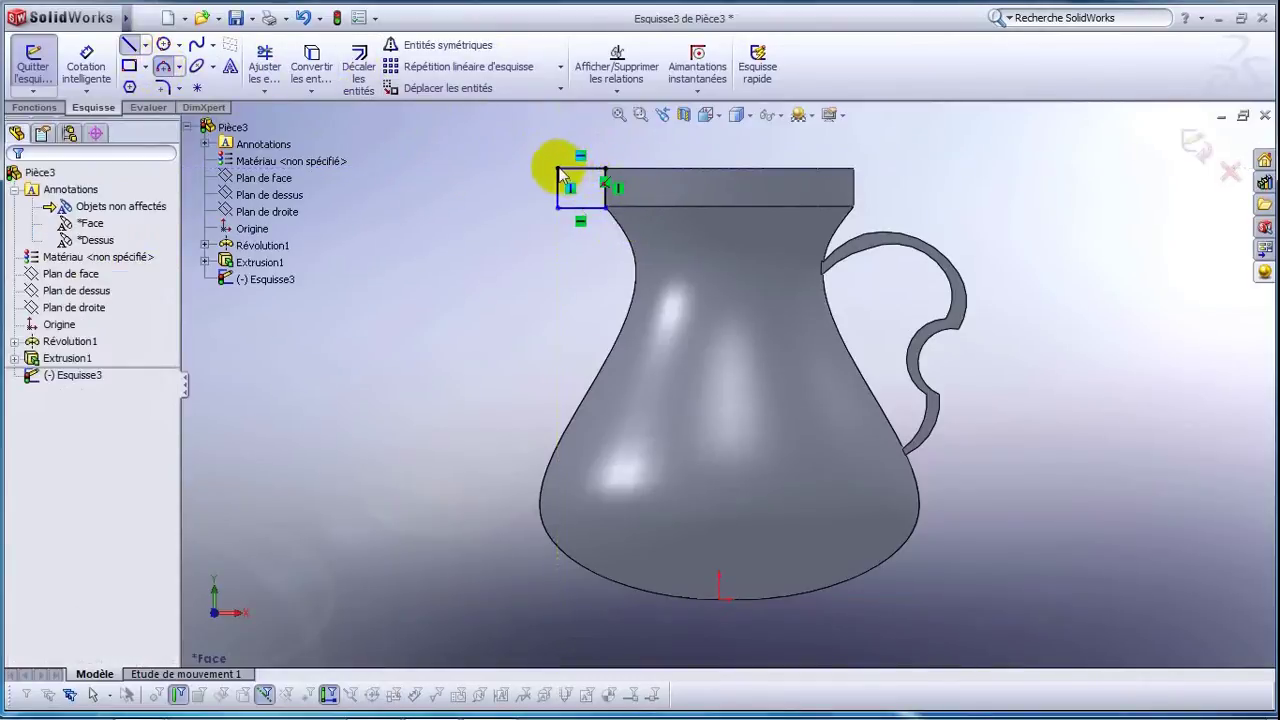
left_click(559, 170)
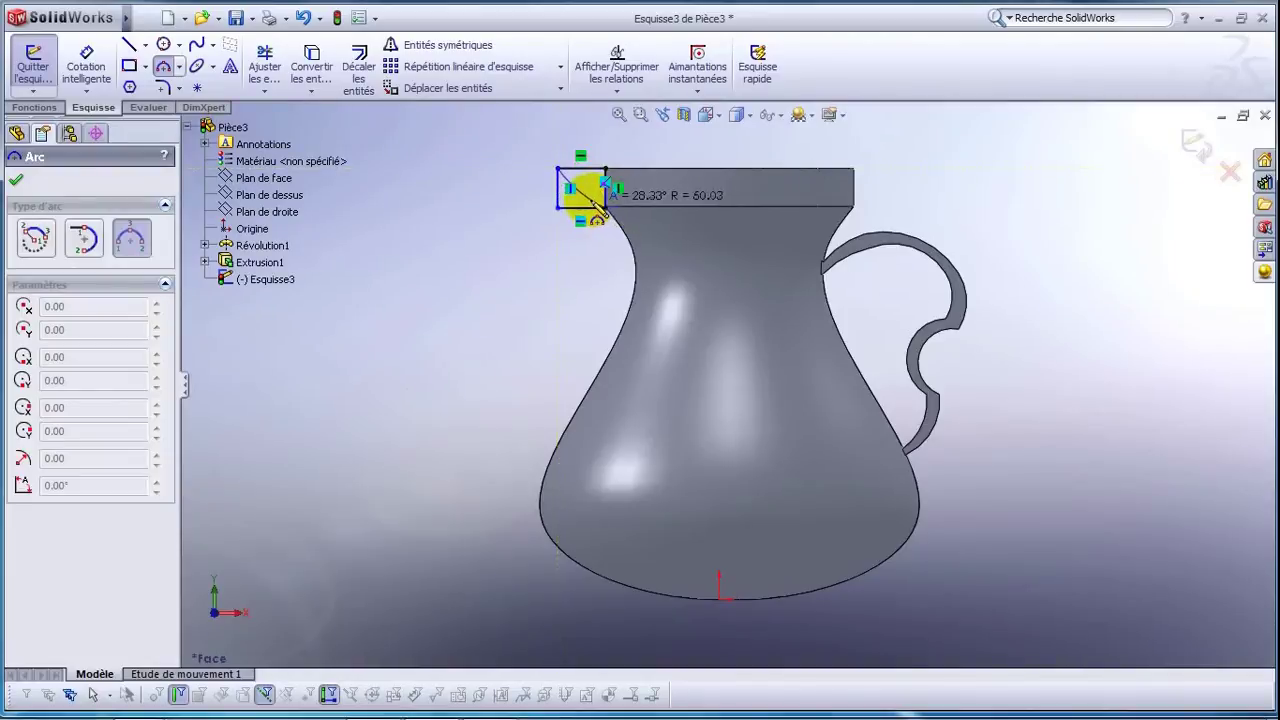
left_click(597, 205)
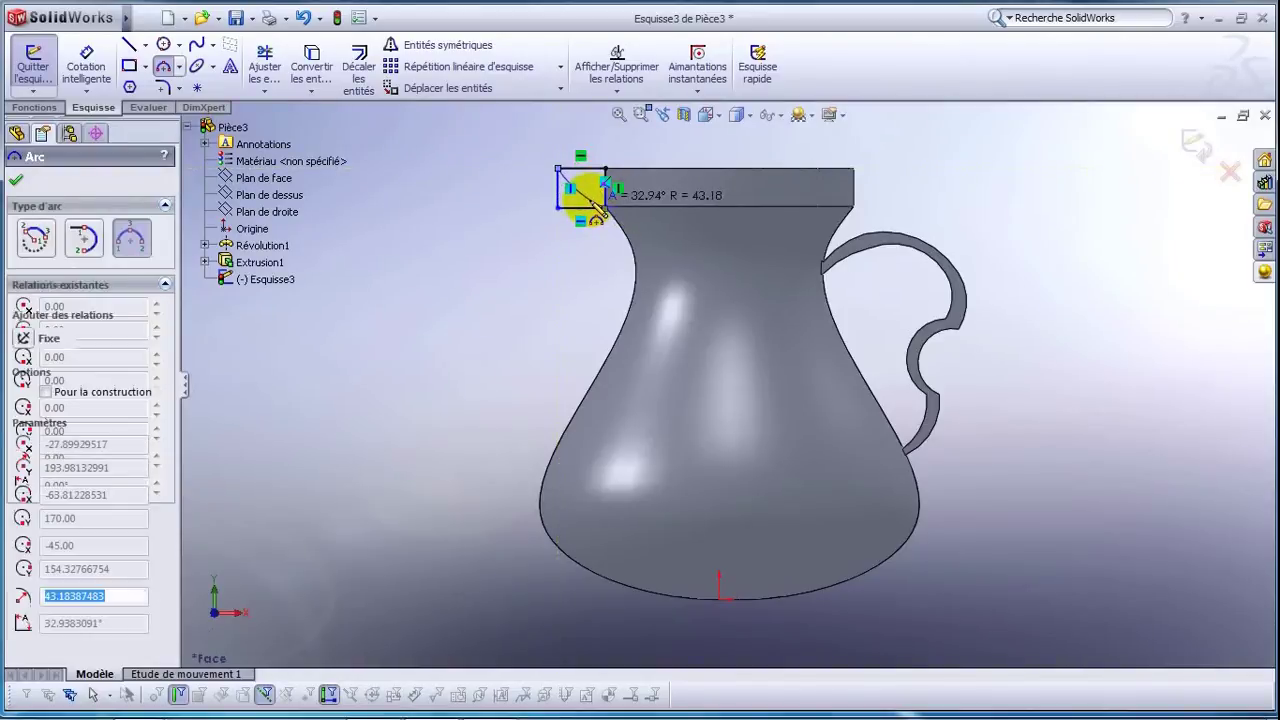
left_click(165, 66)
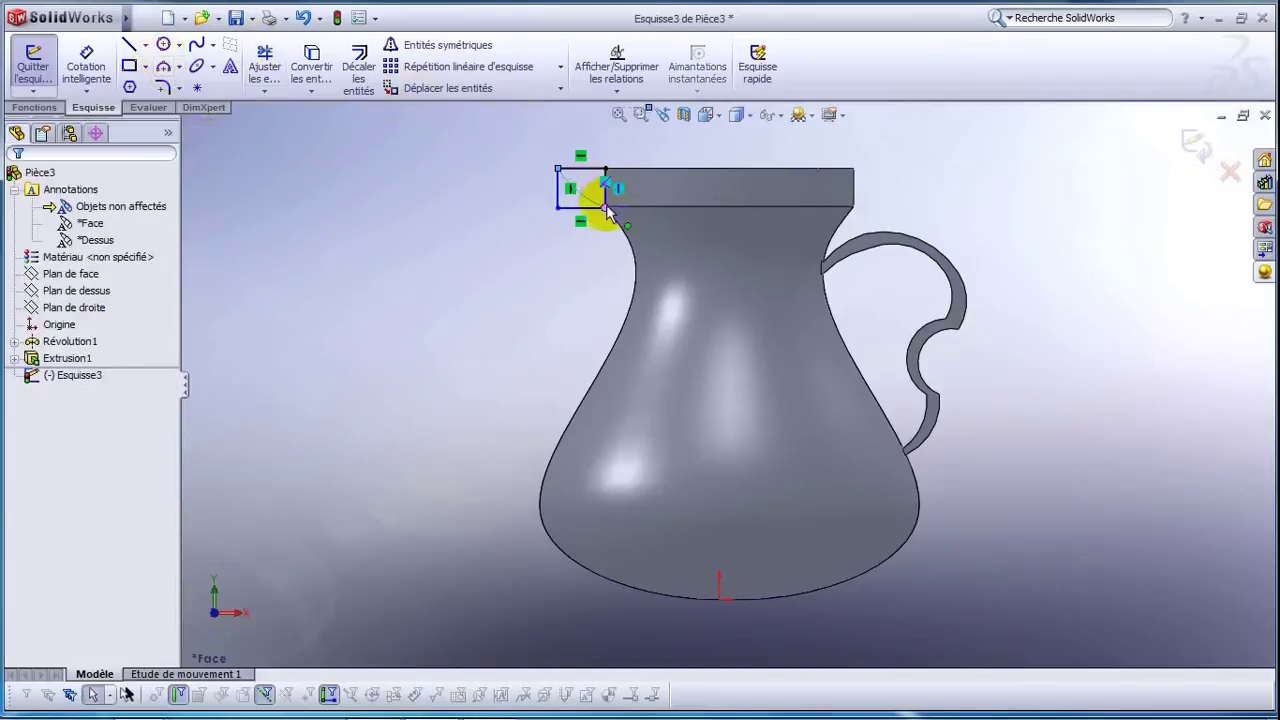
left_click(605, 207)
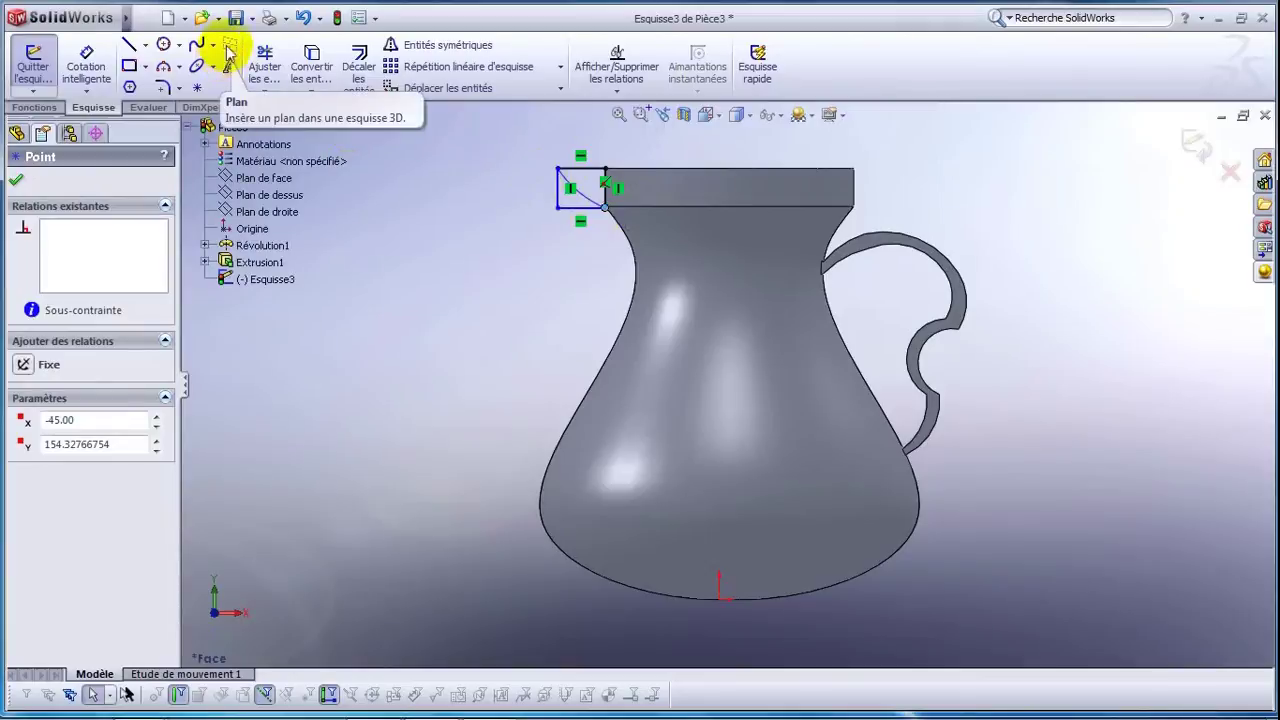
left_click(26, 107)
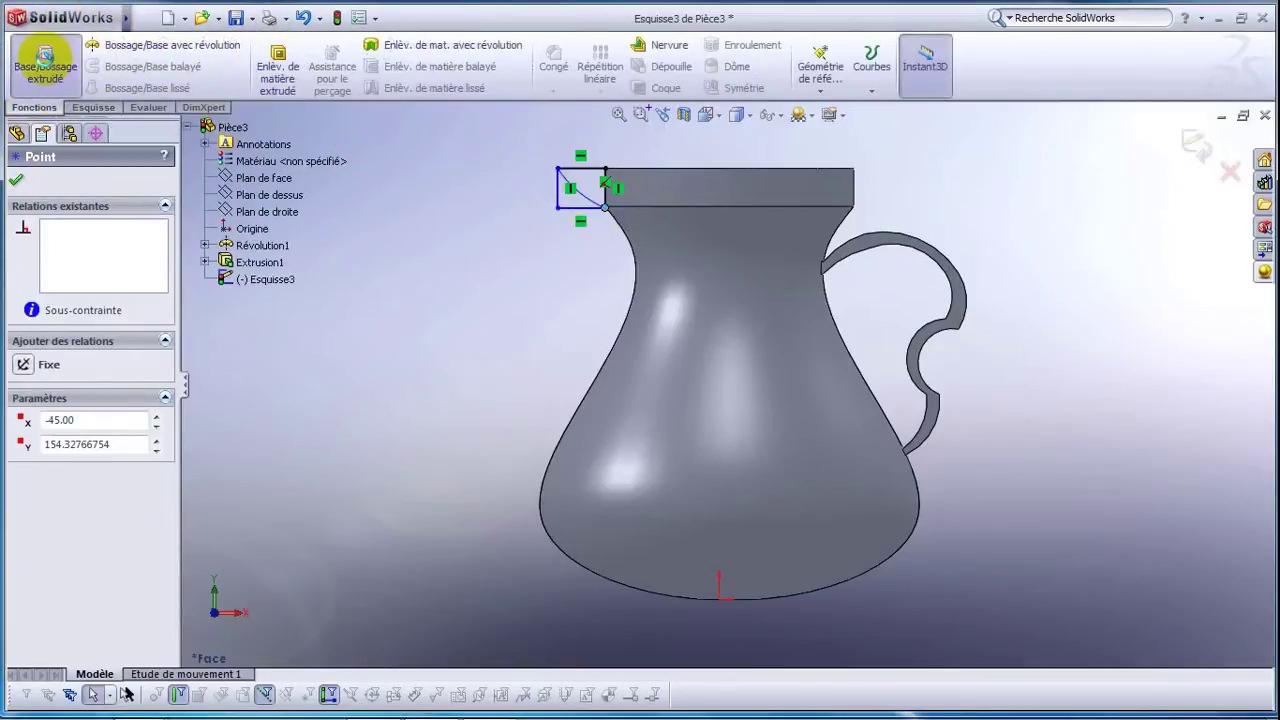
Extrude the sketch region right of the arc Mid Plane, 20 mm deep, creating Extrusion2.
left_click(44, 62)
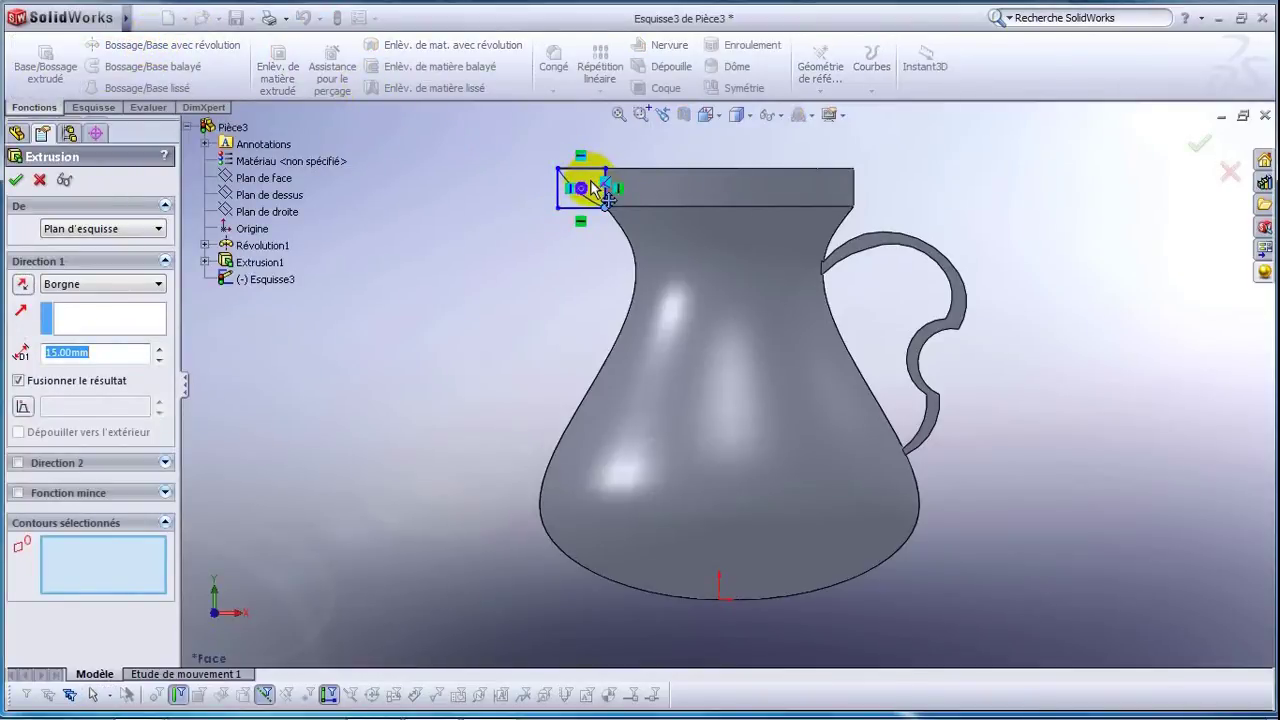
left_click(641, 115)
left_click_drag(557, 152, 652, 266)
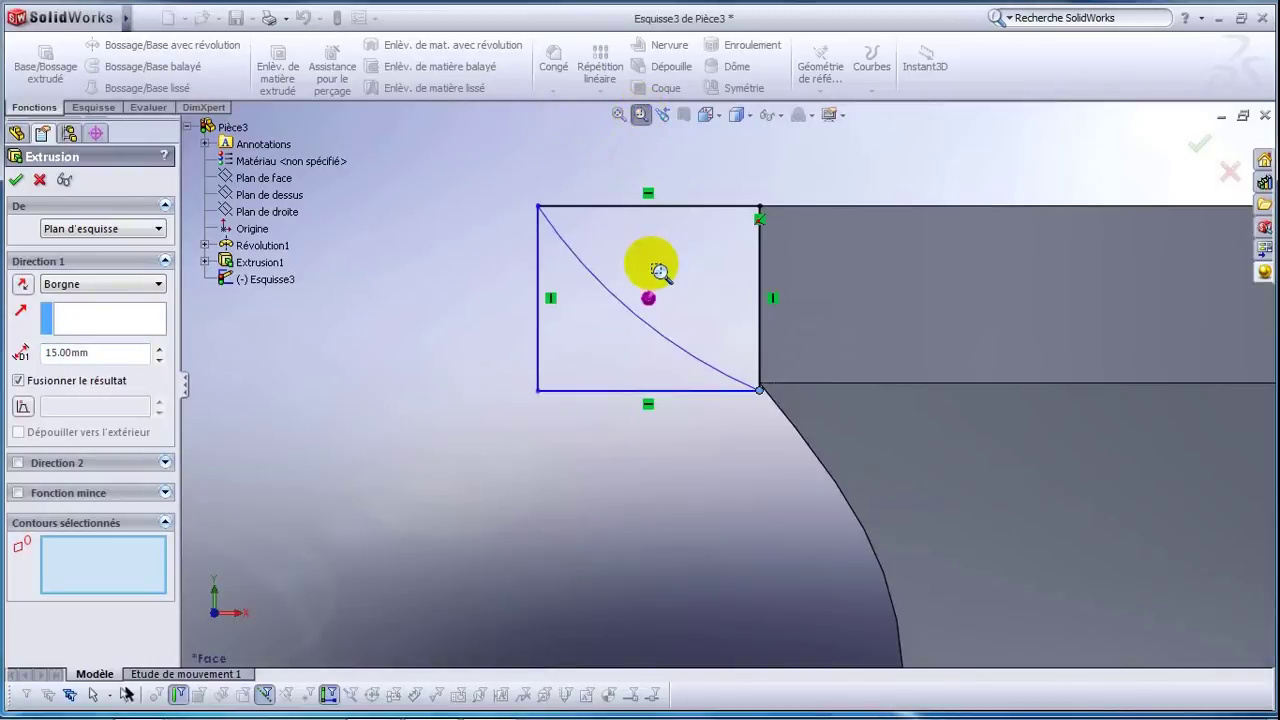
left_click(641, 115)
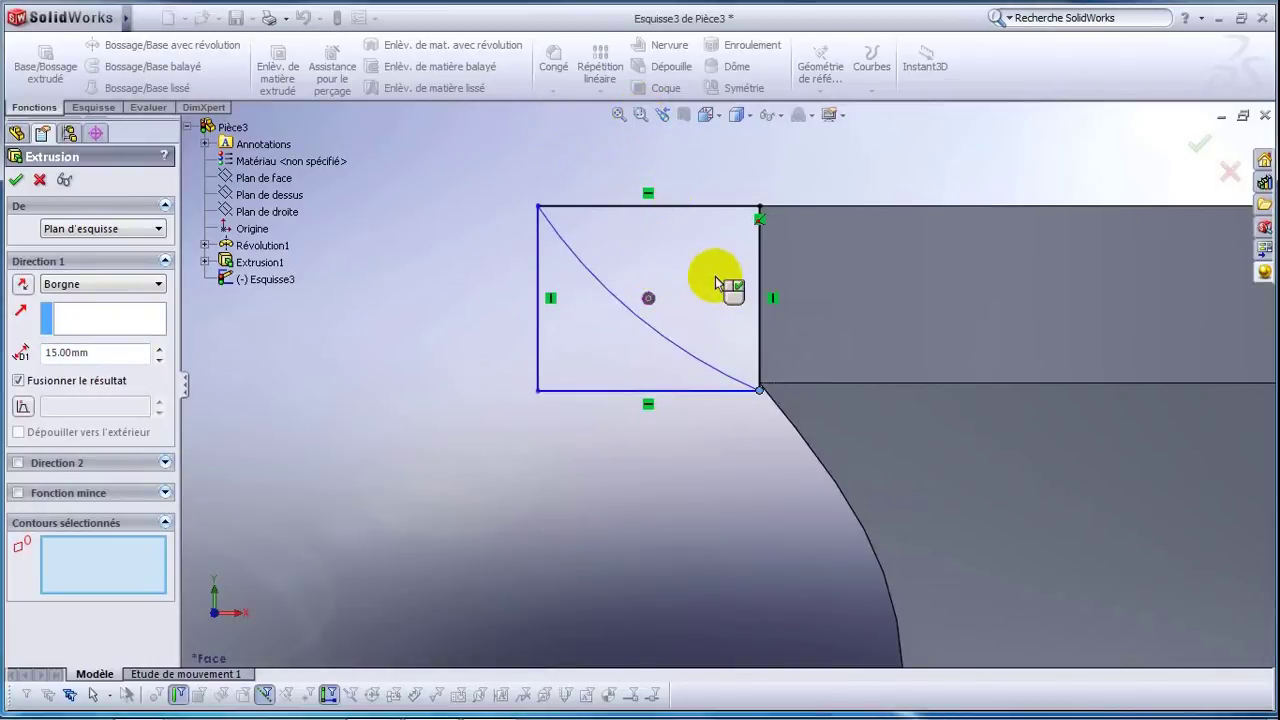
left_click(703, 290)
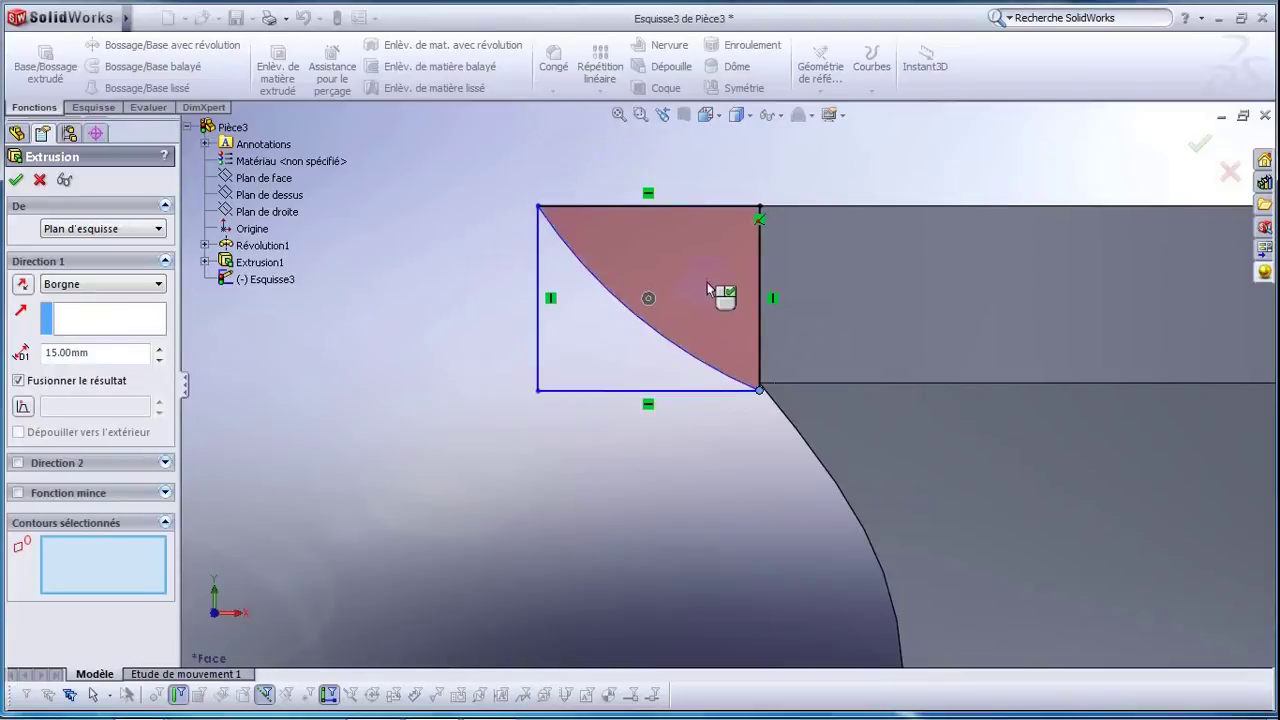
left_click(715, 314)
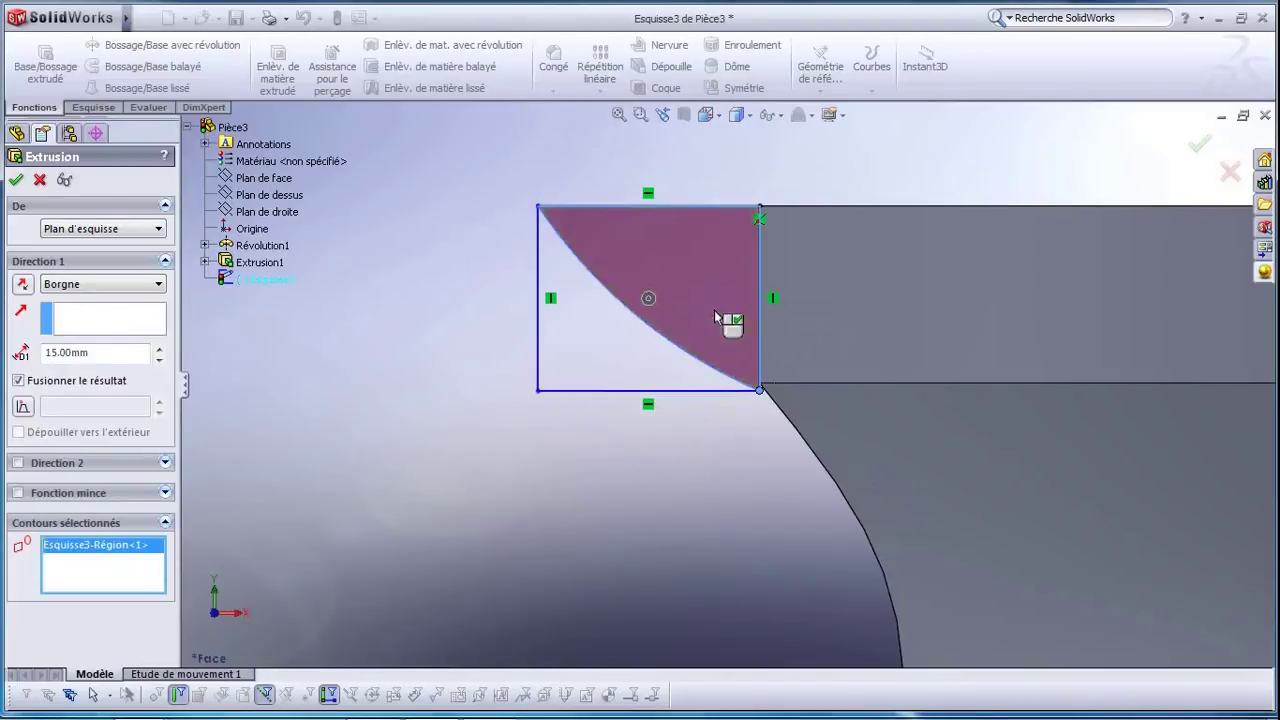
double_click(106, 351)
type("20")
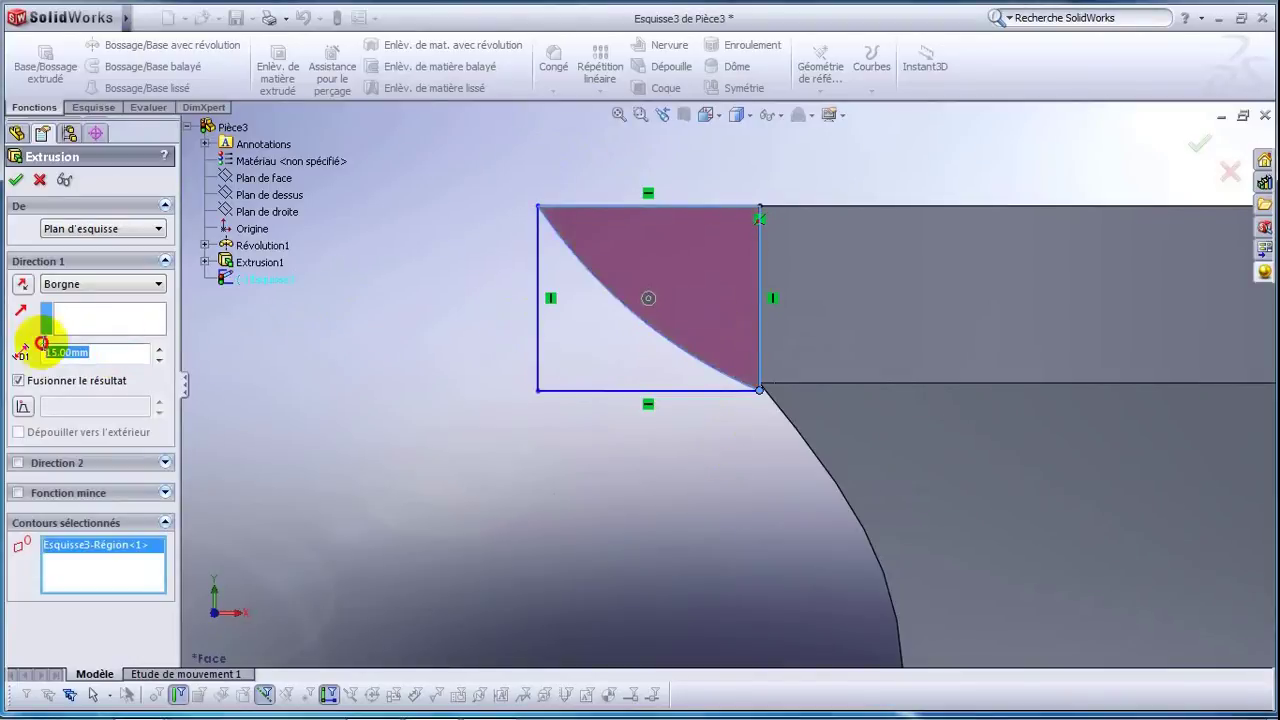
left_click(66, 284)
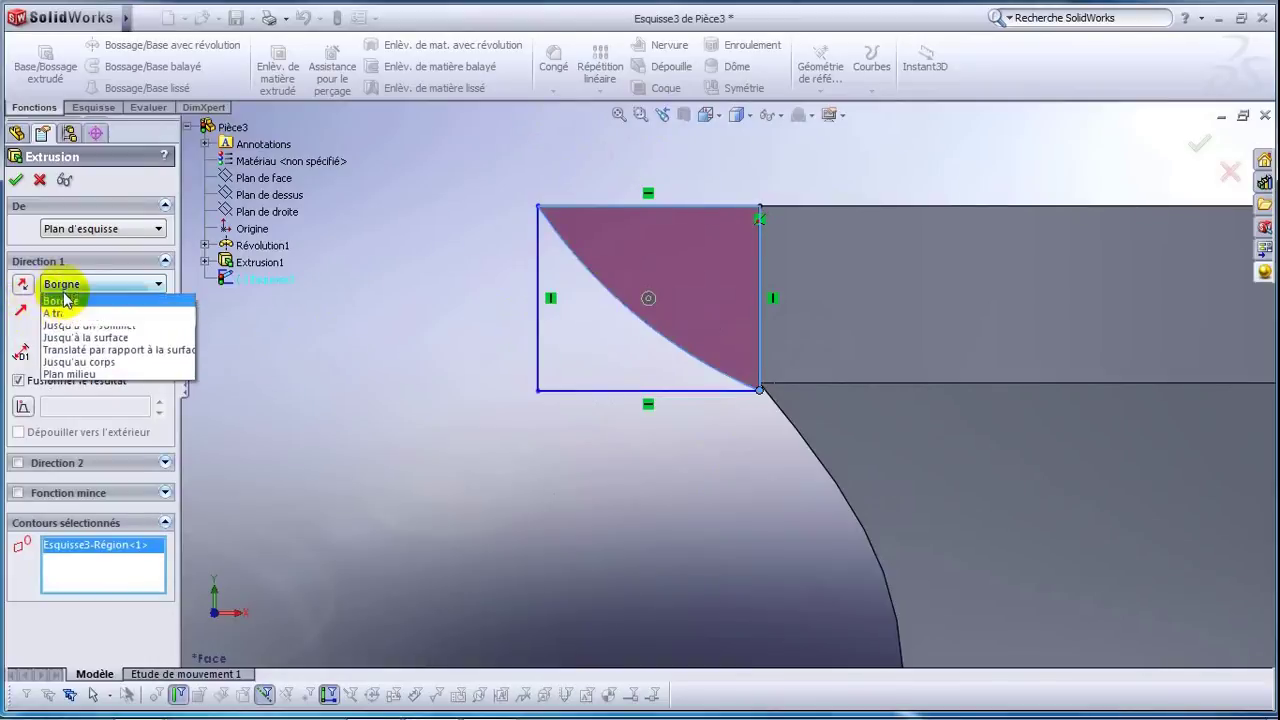
left_click(80, 374)
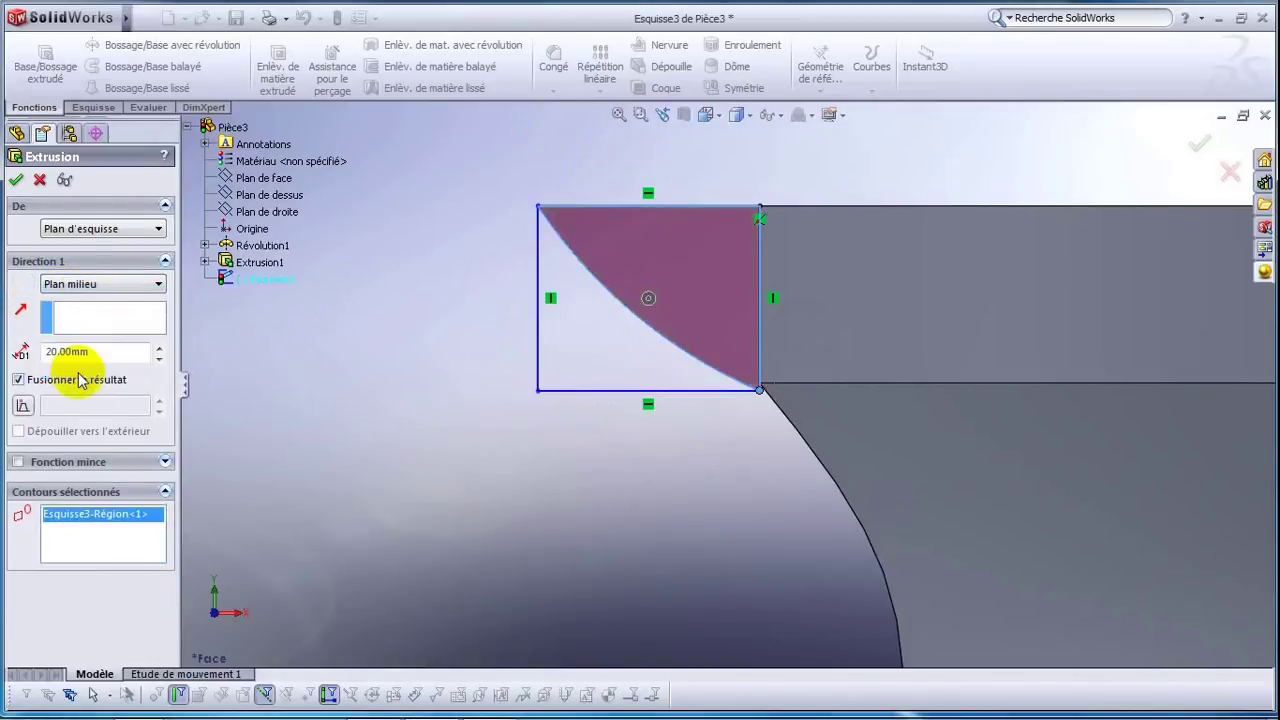
left_click(16, 180)
left_click(706, 114)
left_click(729, 143)
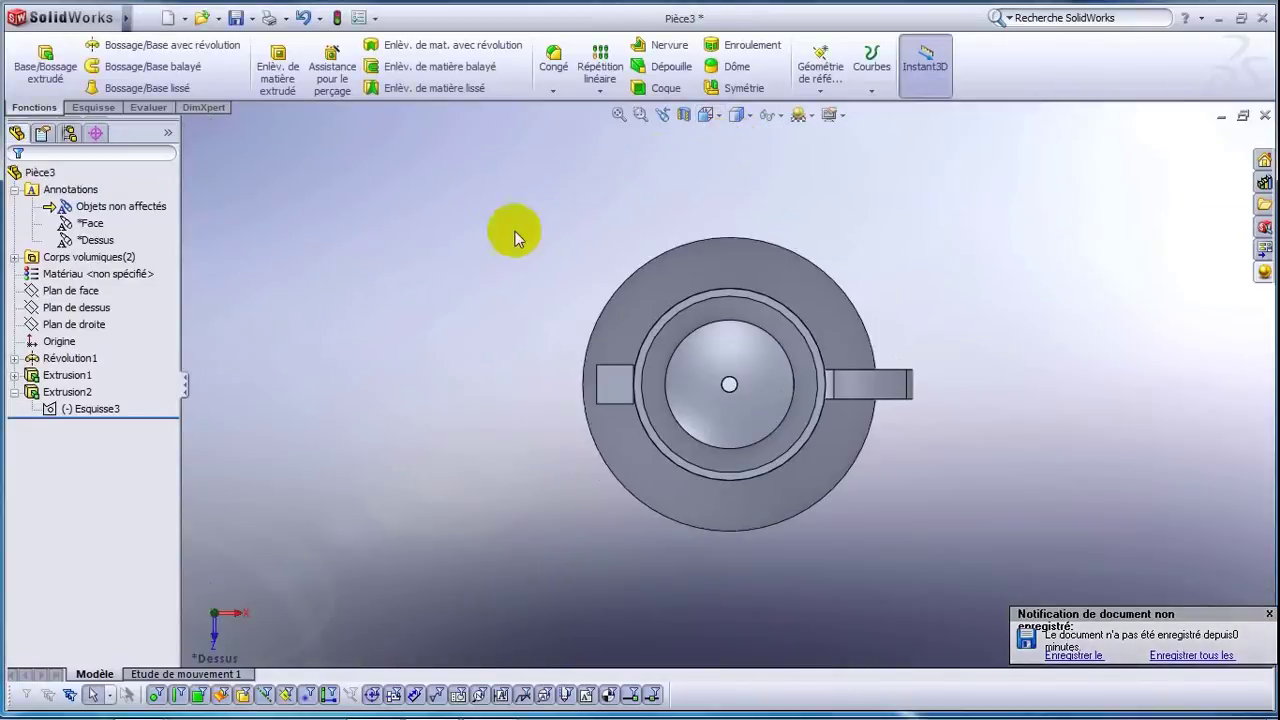
Zoom in on the spout block from above and bring up the File menu.
left_click(640, 114)
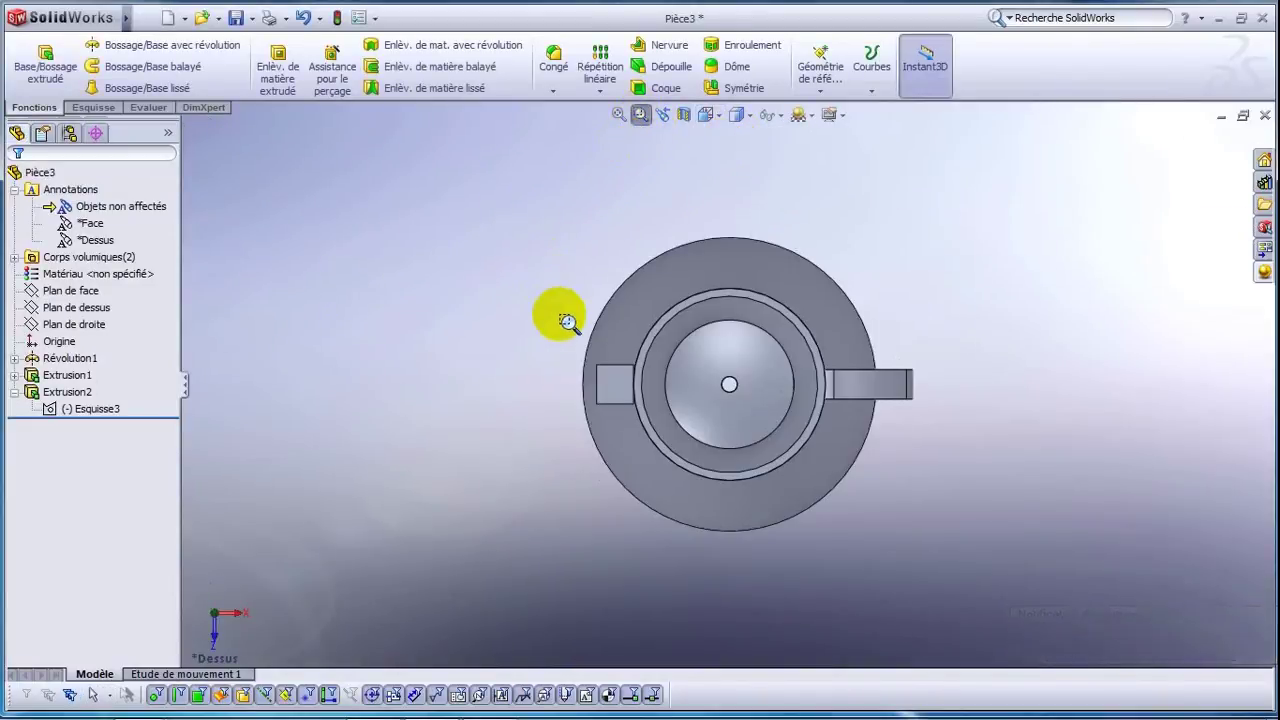
left_click_drag(567, 322, 666, 423)
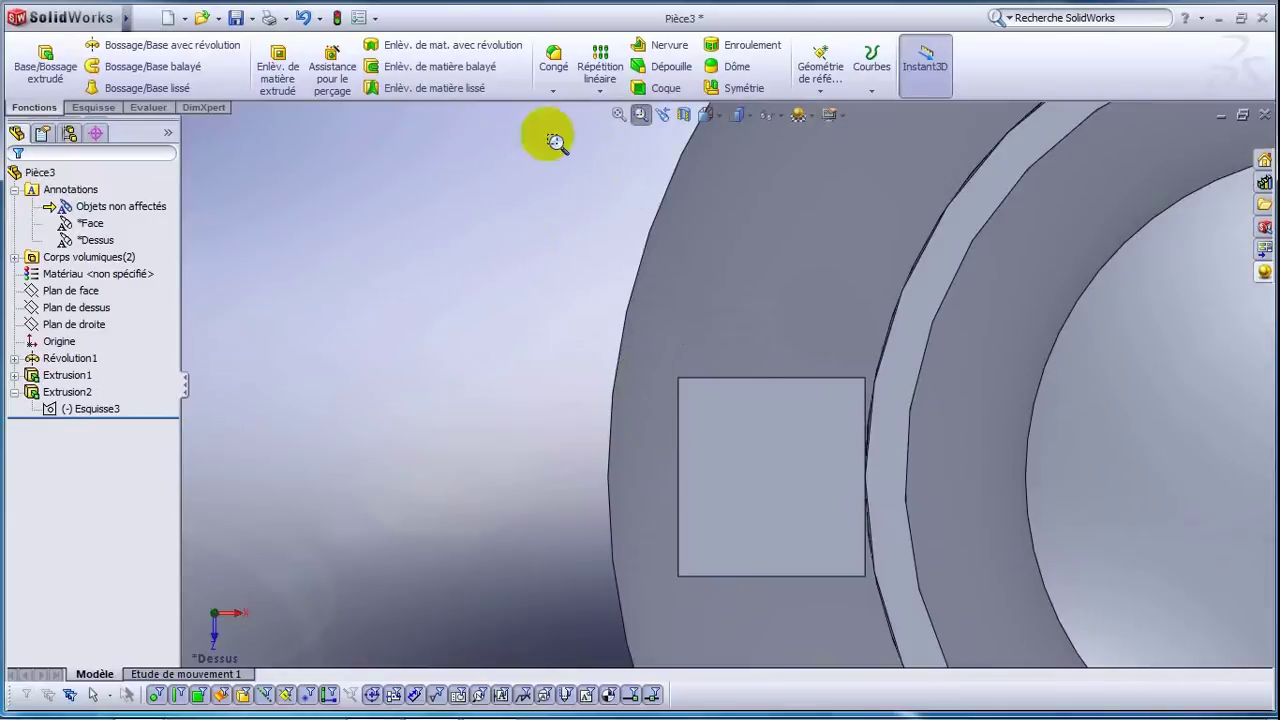
left_click(100, 108)
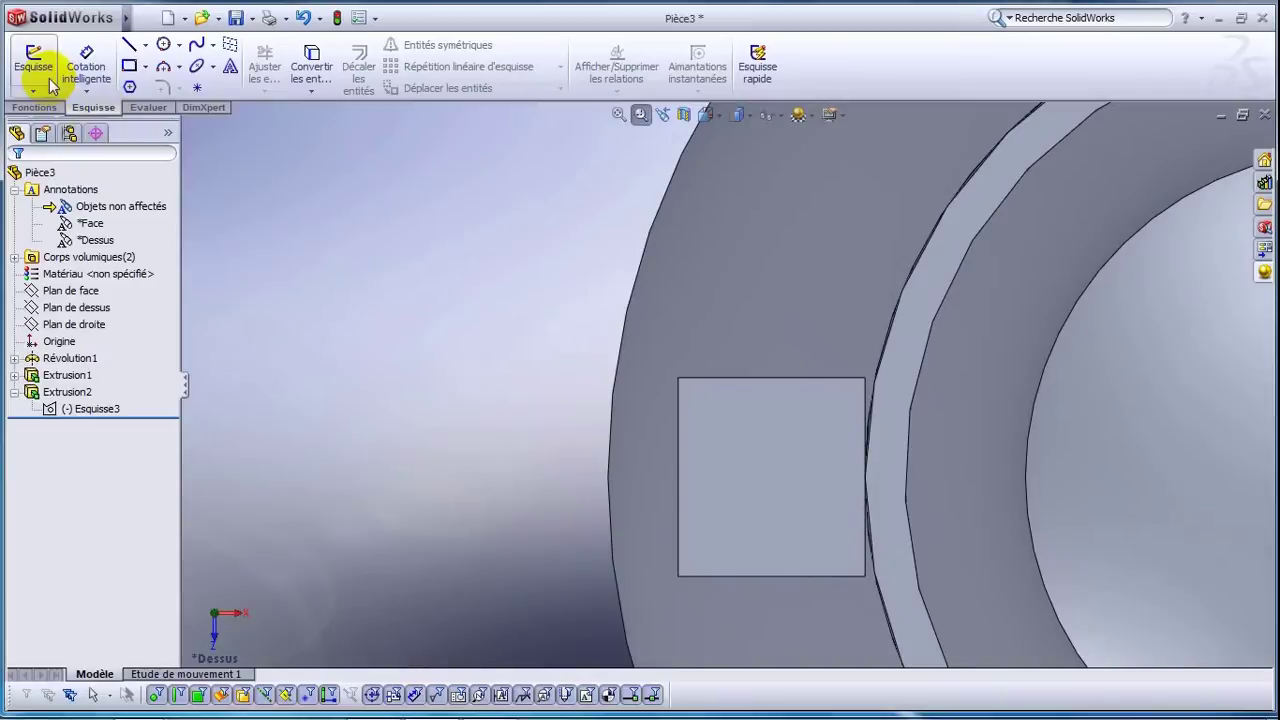
left_click(152, 18)
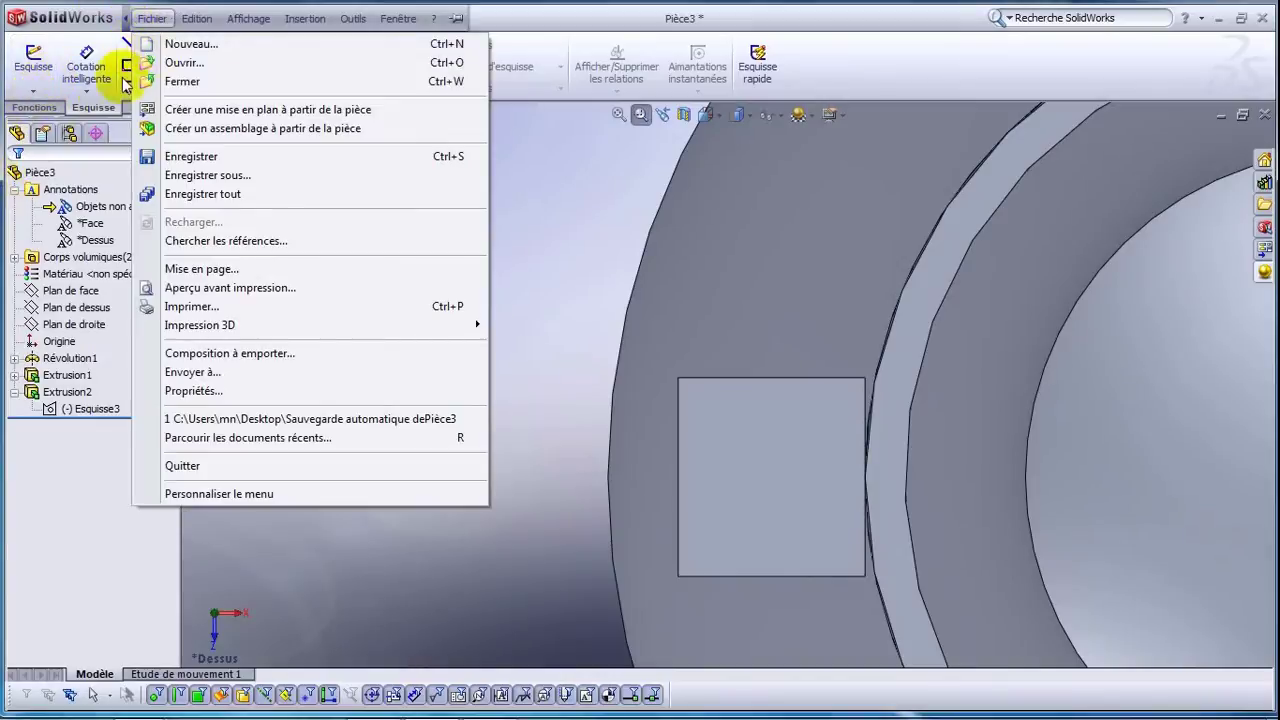
Draw a 3-point arc on the block face from the square's left edge to the jug's outer edge.
left_click(145, 66)
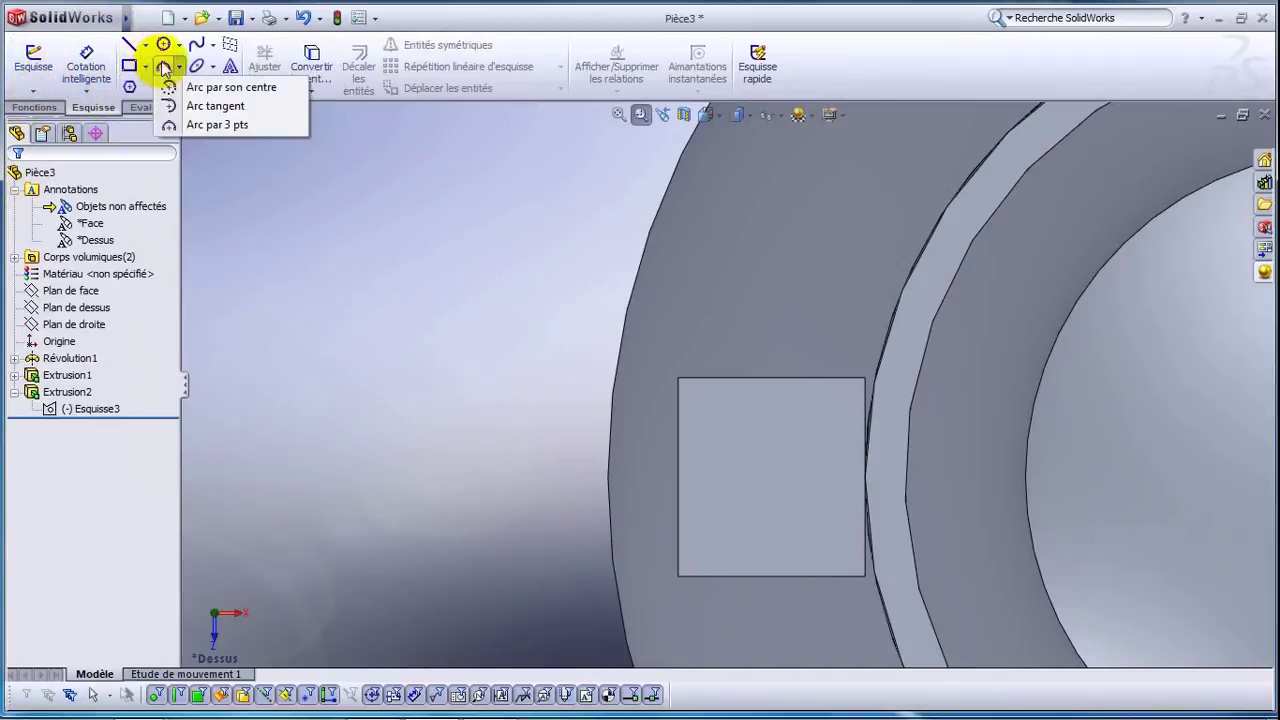
left_click(163, 66)
left_click(683, 495)
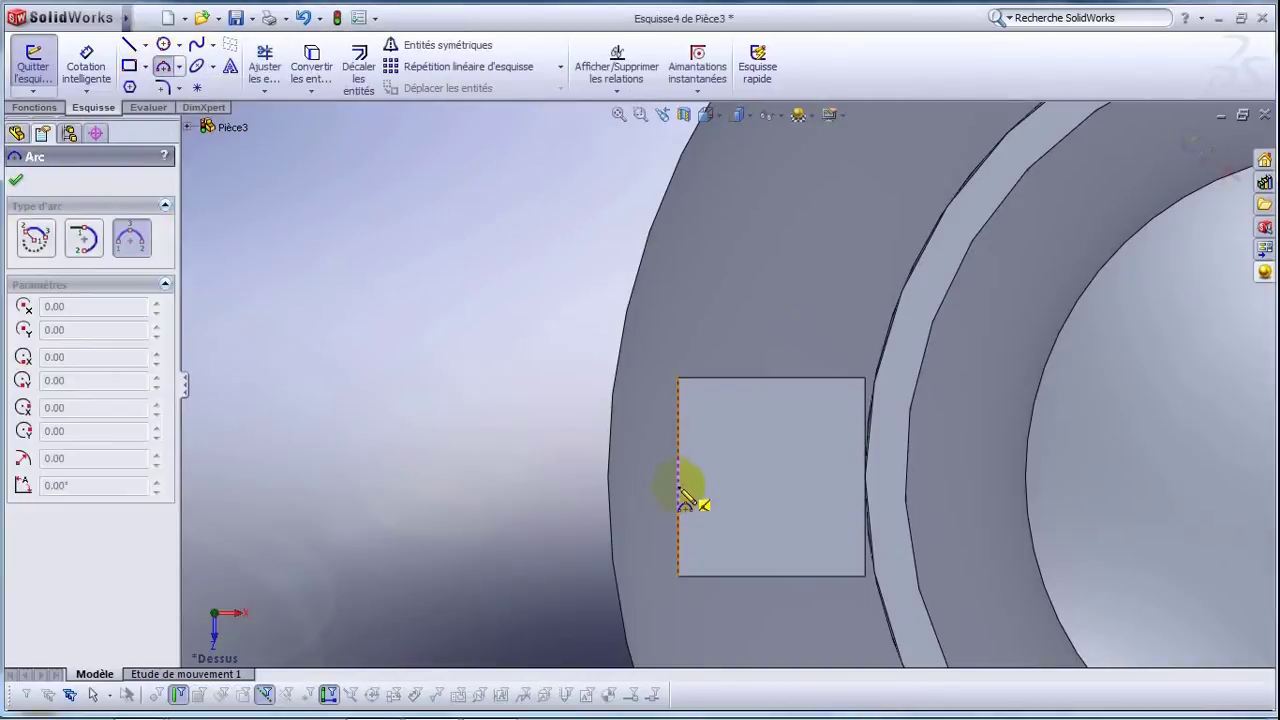
left_click(678, 477)
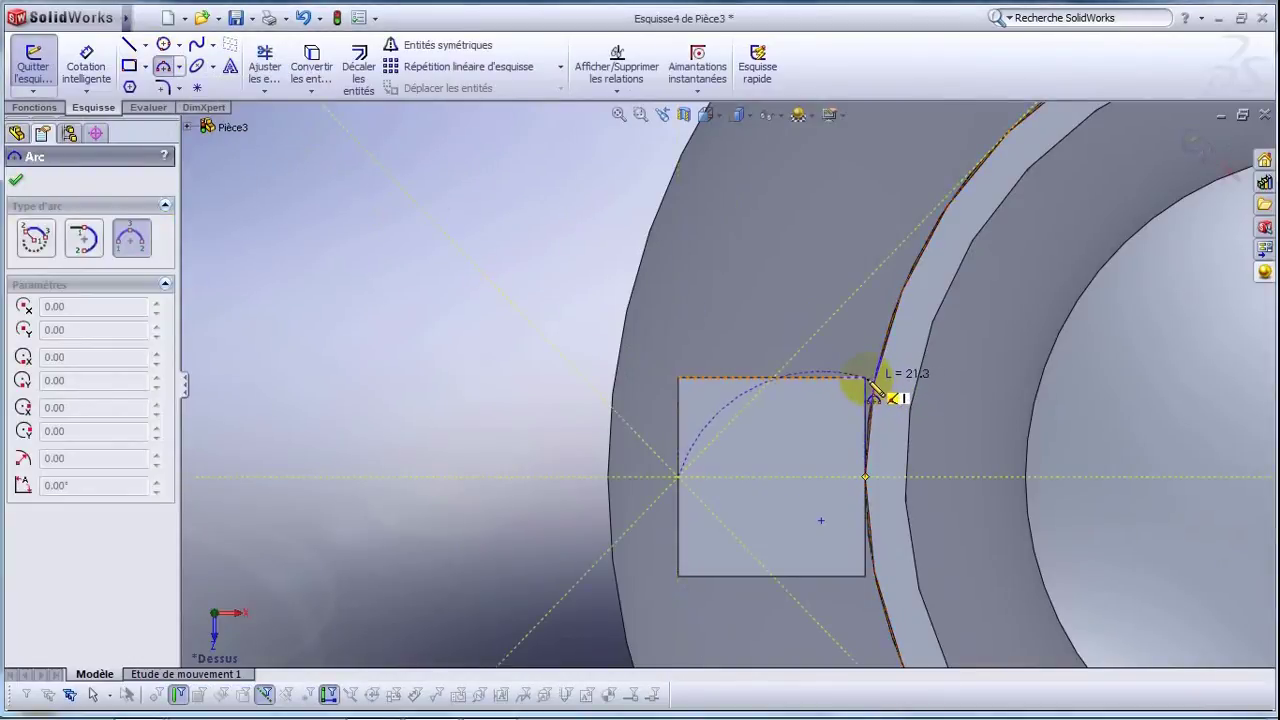
left_click(875, 381)
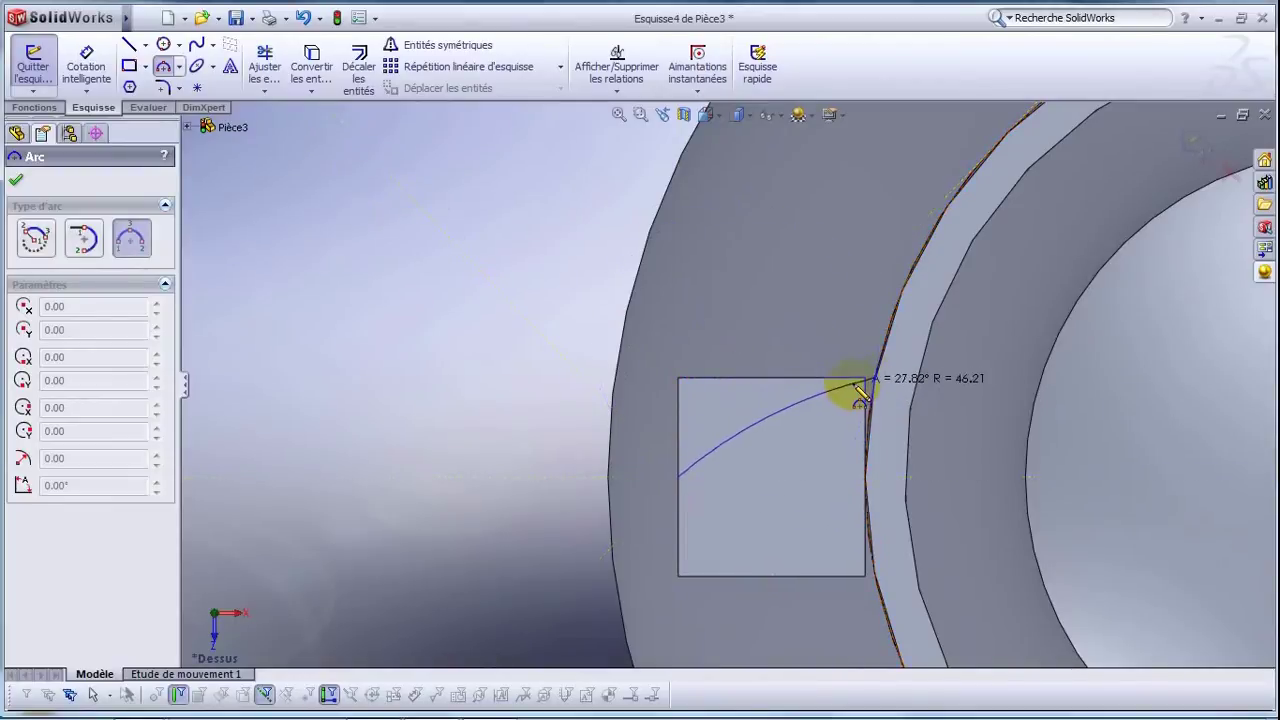
left_click(855, 385)
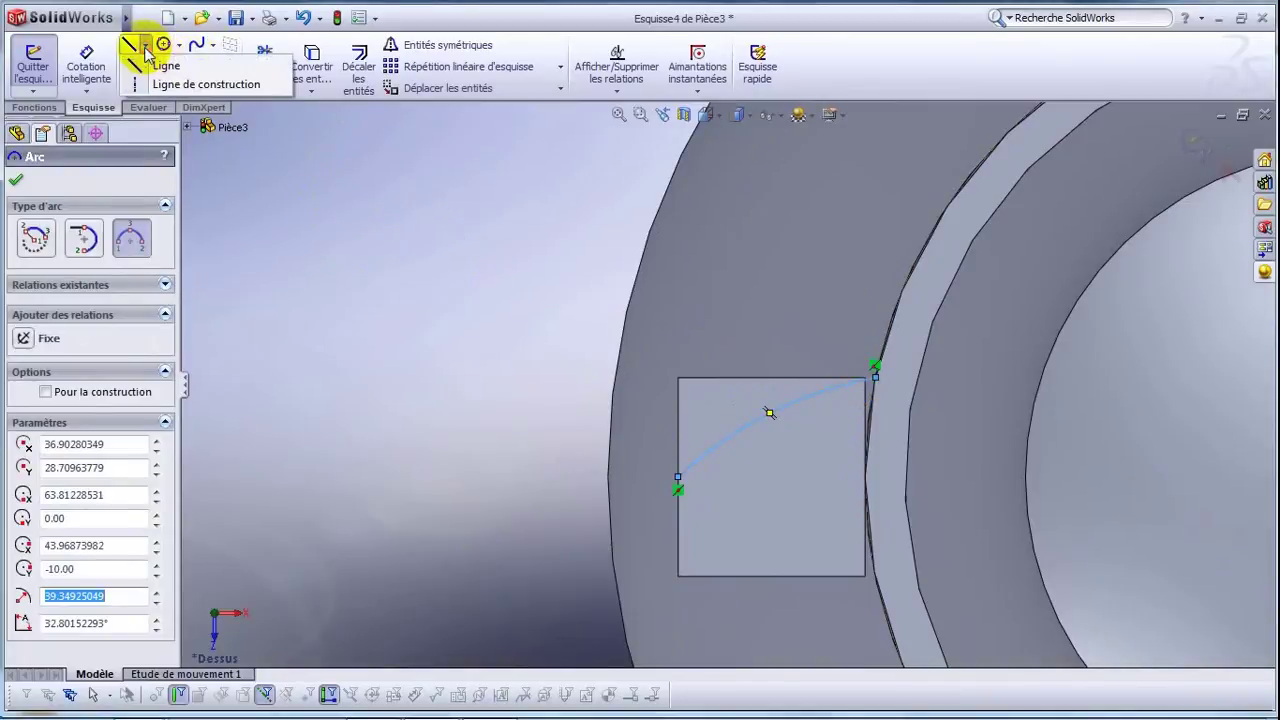
key("Escape")
Add a horizontal construction line and mirror the arc about it into a pointed outline.
key("l")
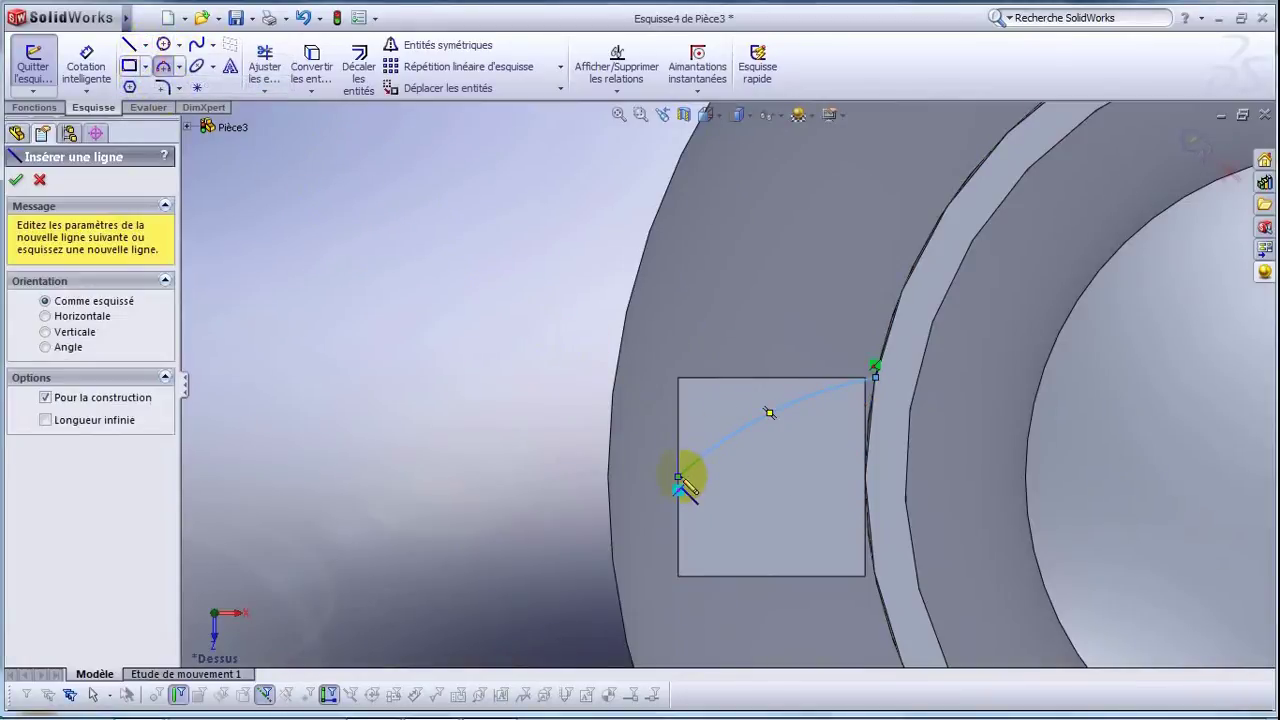
left_click(679, 477)
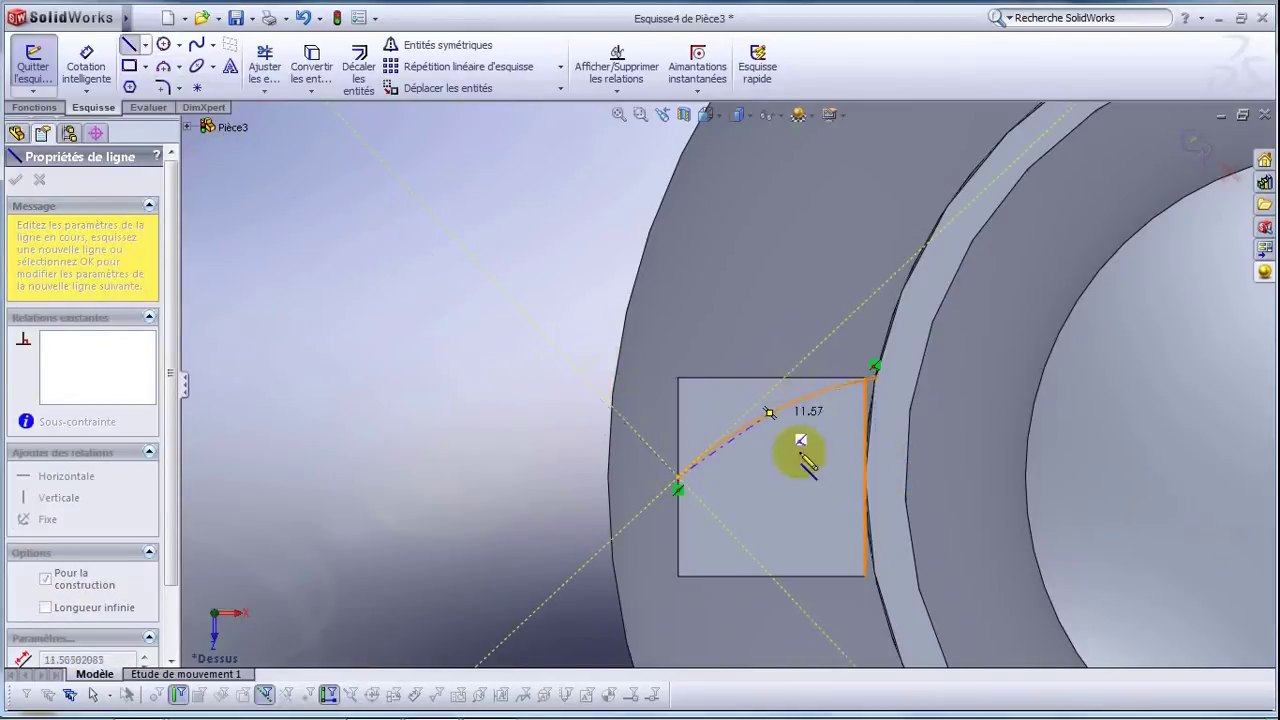
left_click(830, 478)
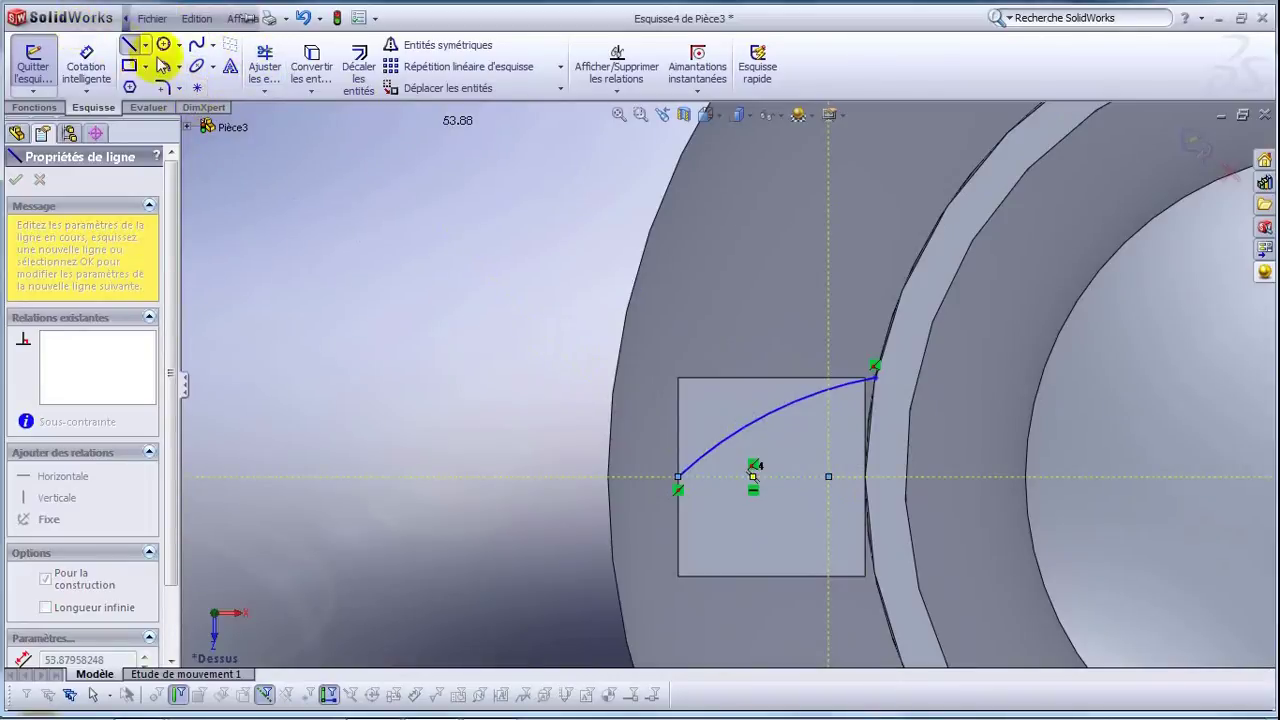
left_click(440, 44)
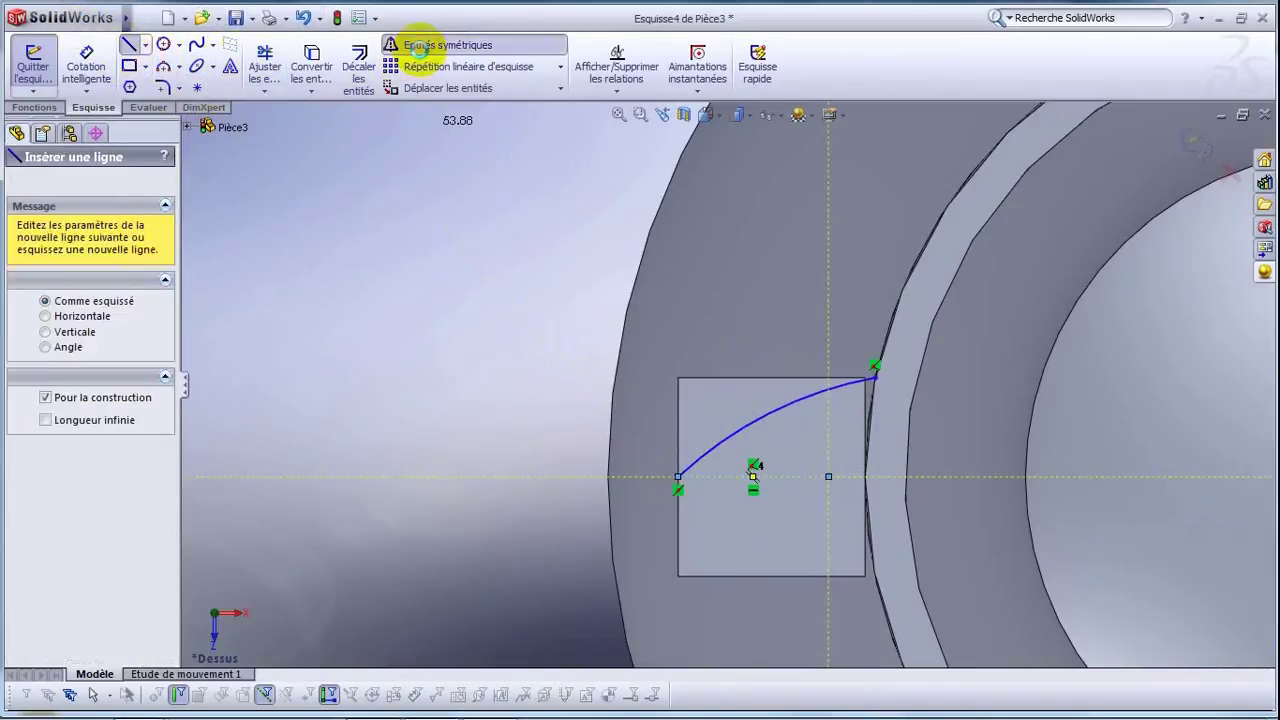
left_click(750, 421)
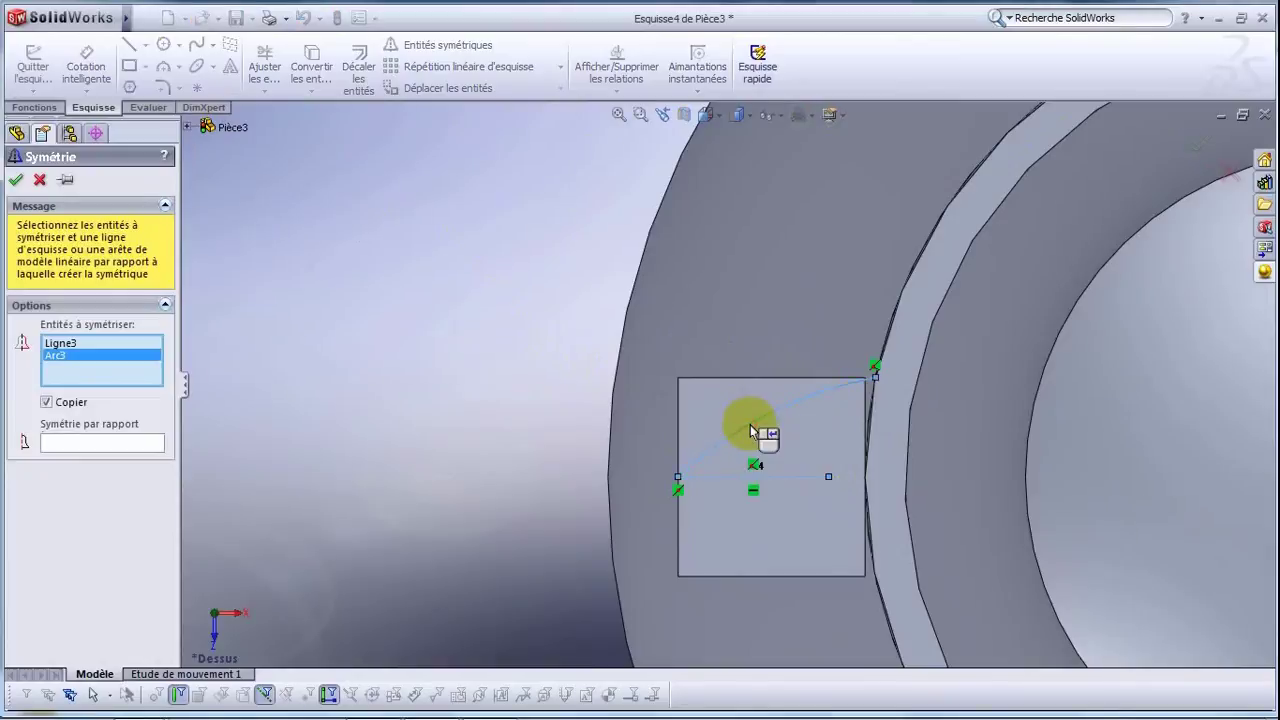
right_click(751, 441)
left_click(737, 477)
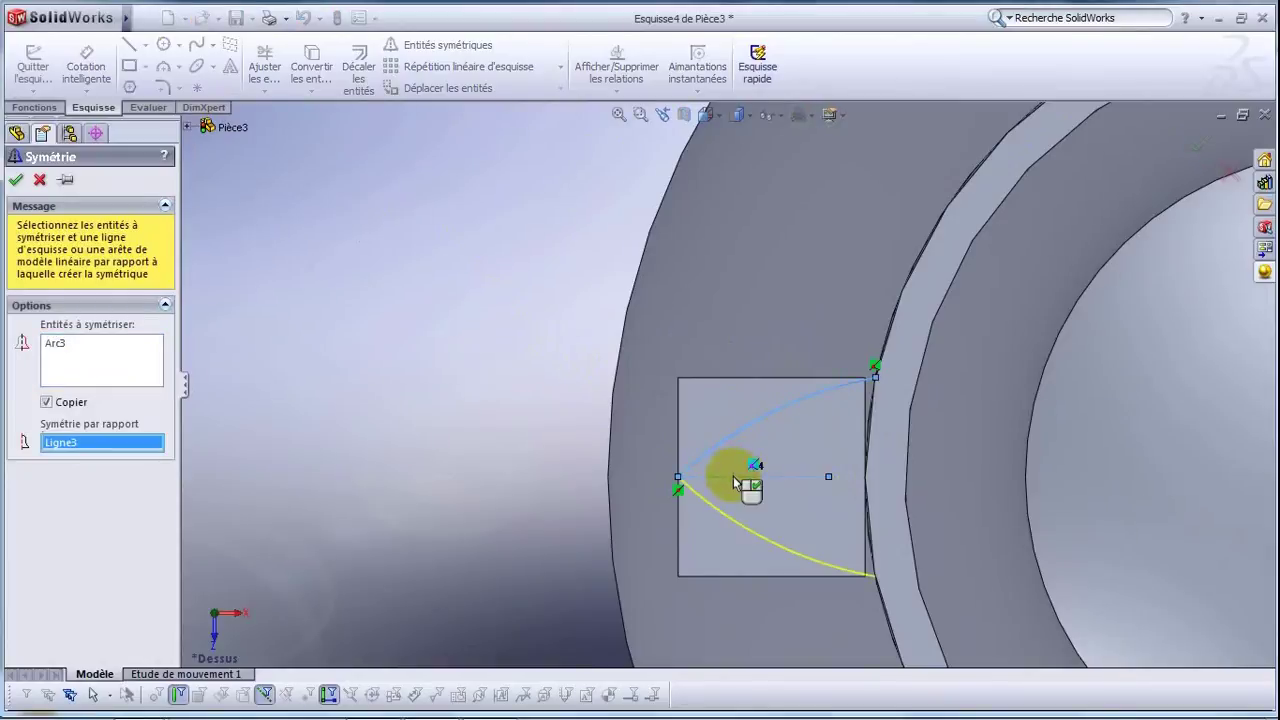
left_click(18, 180)
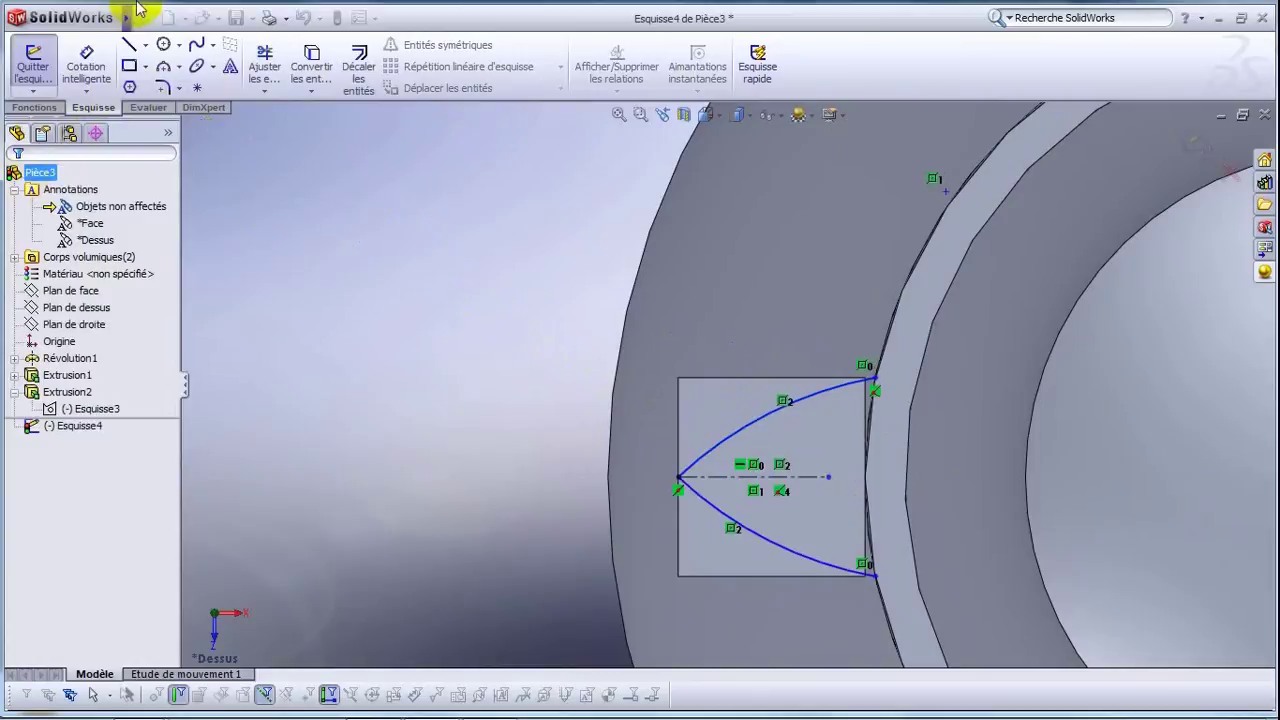
Enclose the mirrored arcs with a rectangle and exit the sketch.
left_click(130, 66)
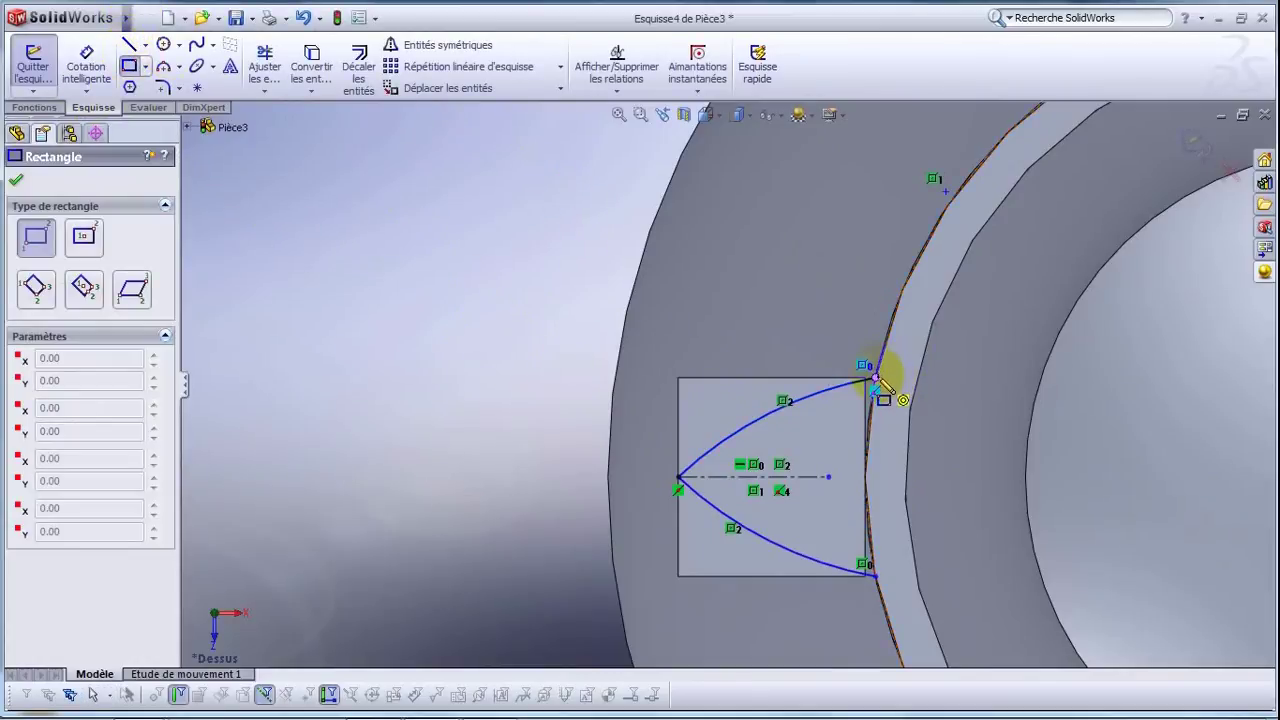
left_click(875, 378)
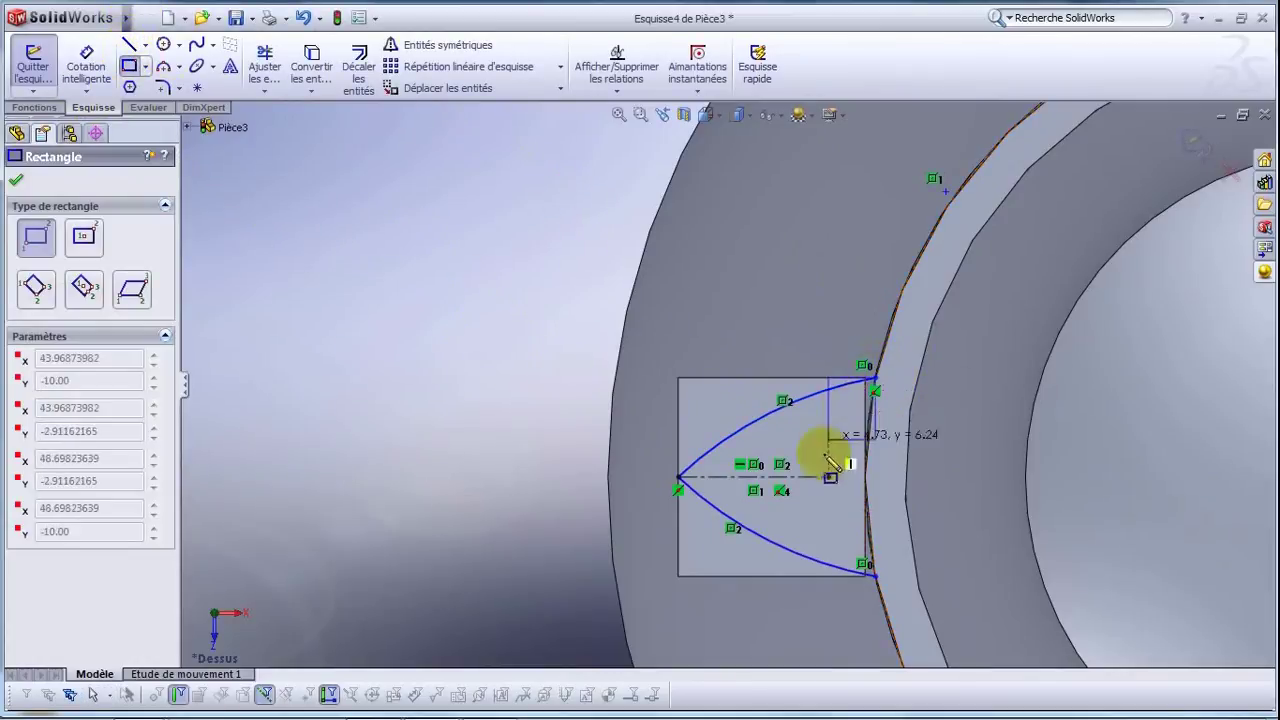
left_click(876, 576)
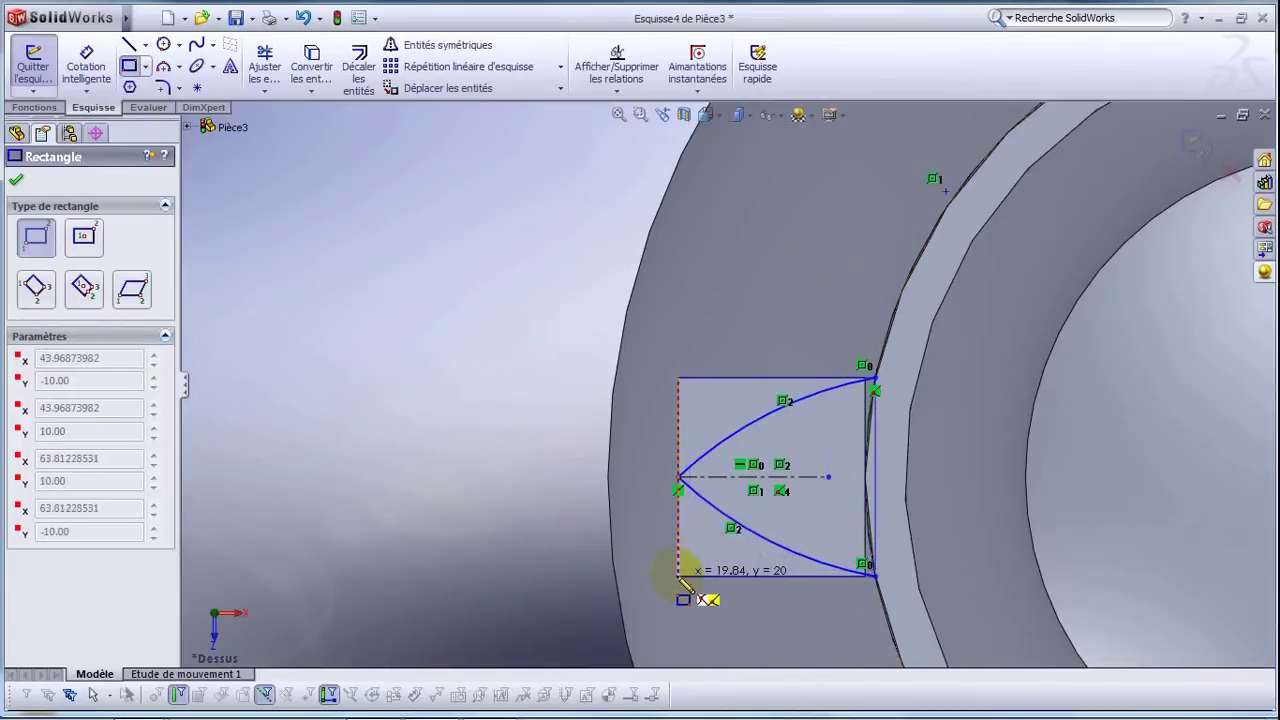
left_click(679, 577)
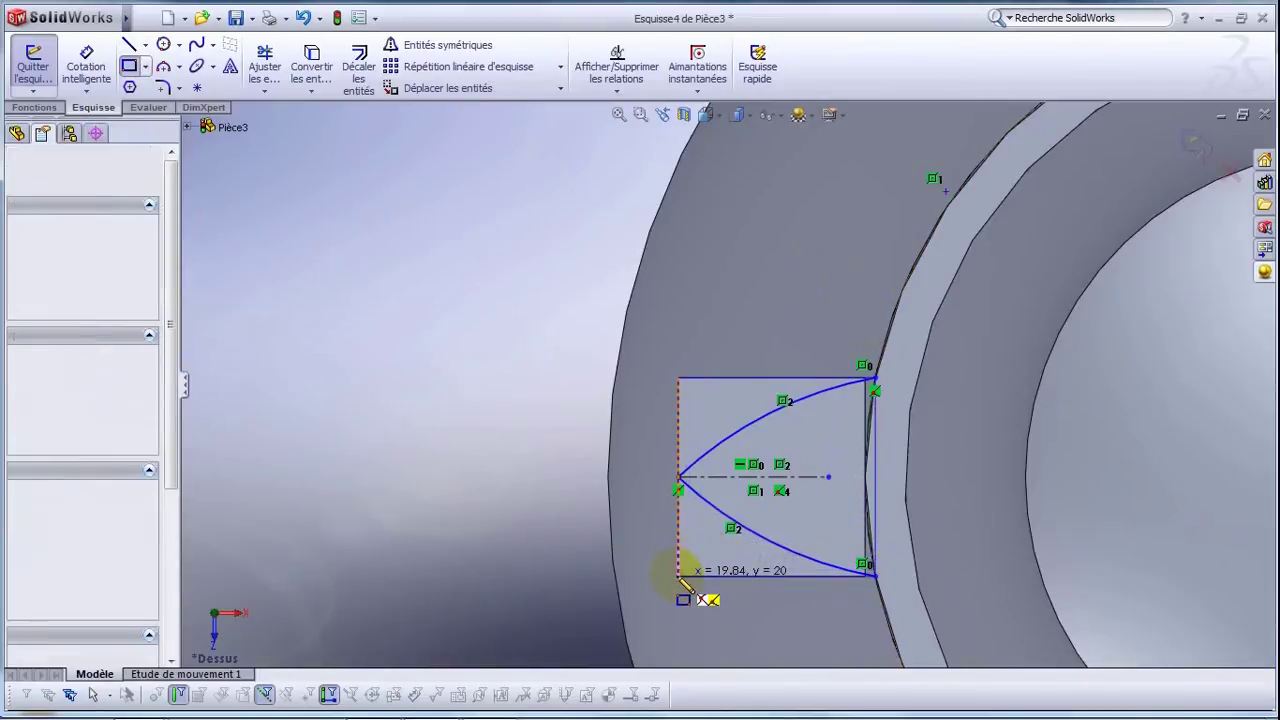
left_click(18, 72)
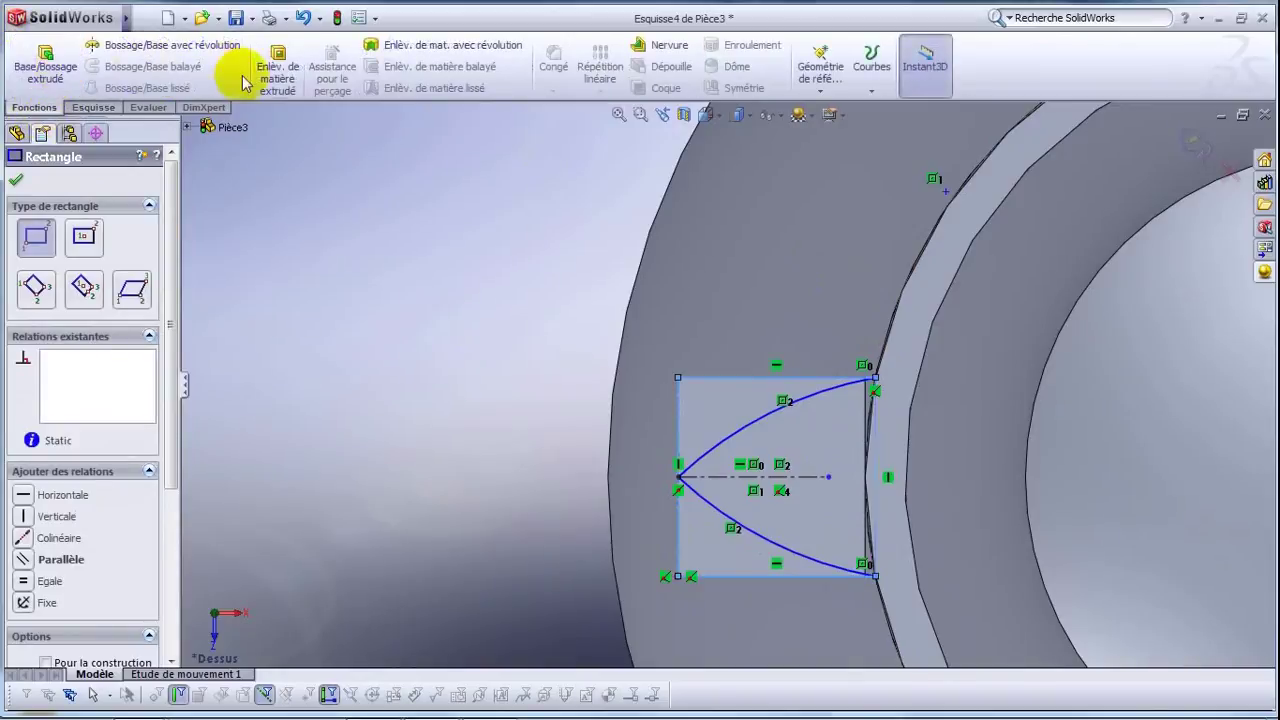
Cut the two regions outside the arcs Blind 20 mm, leaving a pointed spout.
left_click(272, 62)
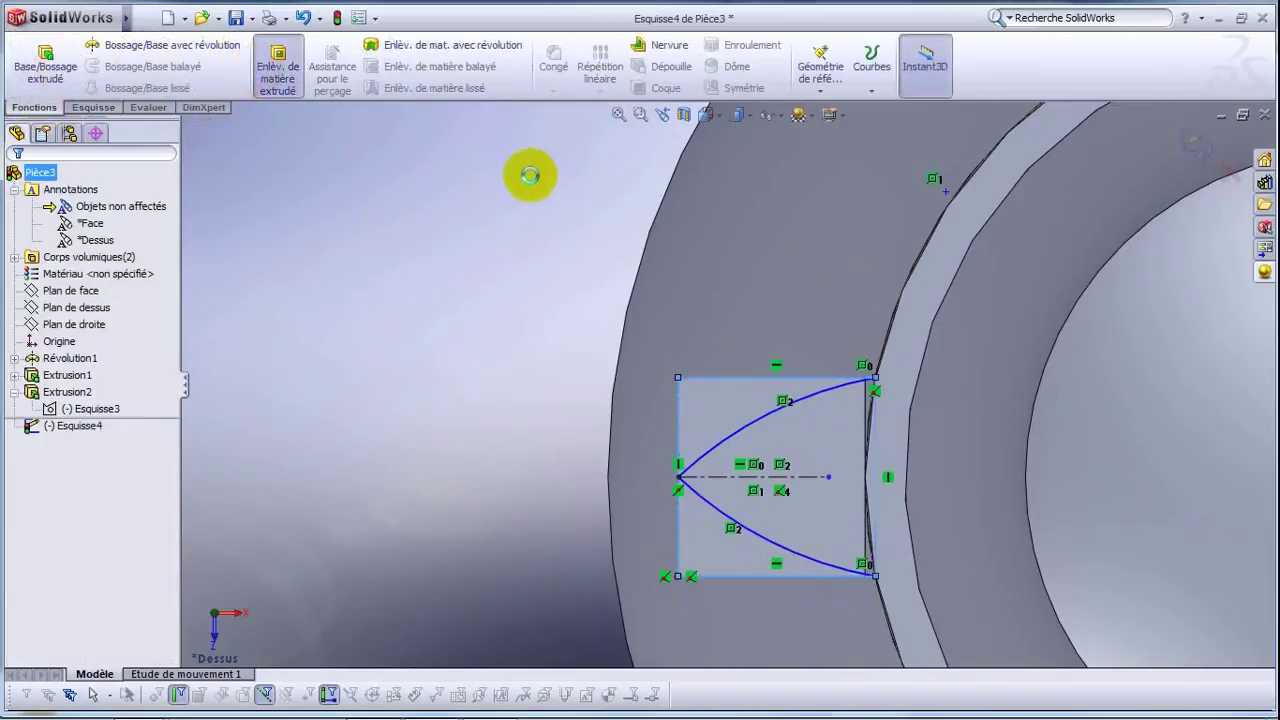
left_click(723, 419)
left_click(695, 535)
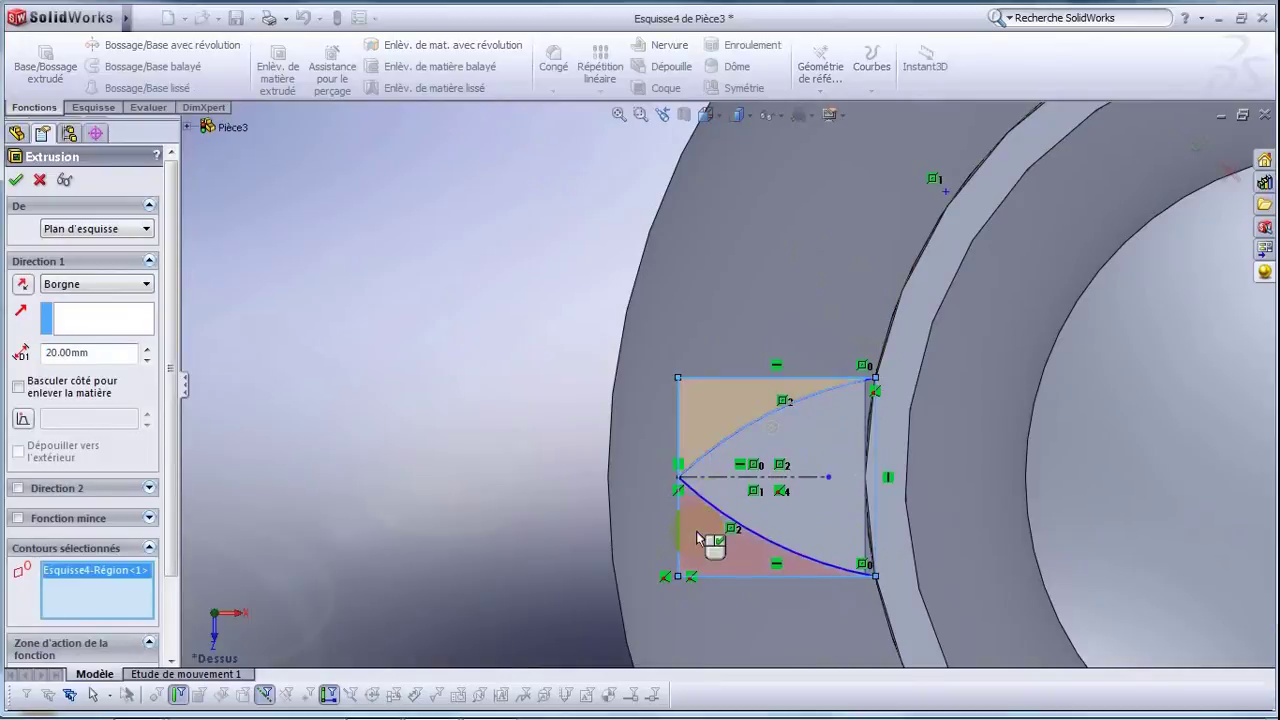
left_click(710, 116)
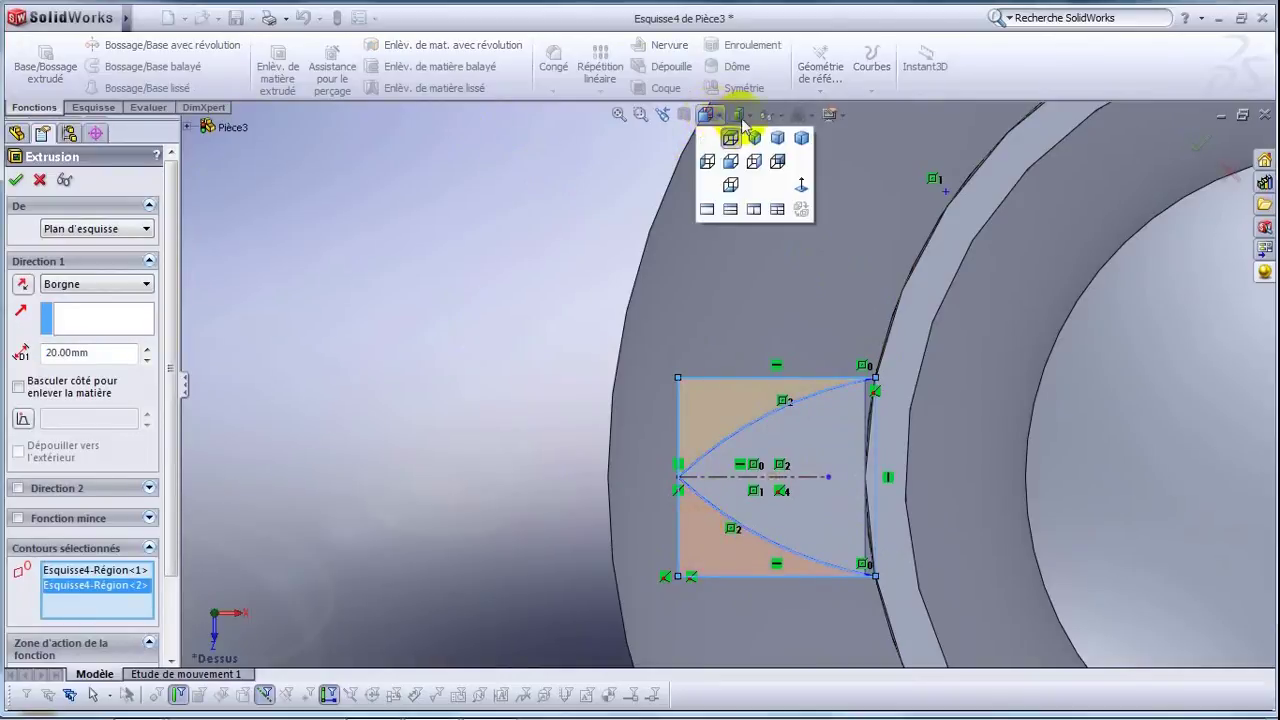
left_click(753, 138)
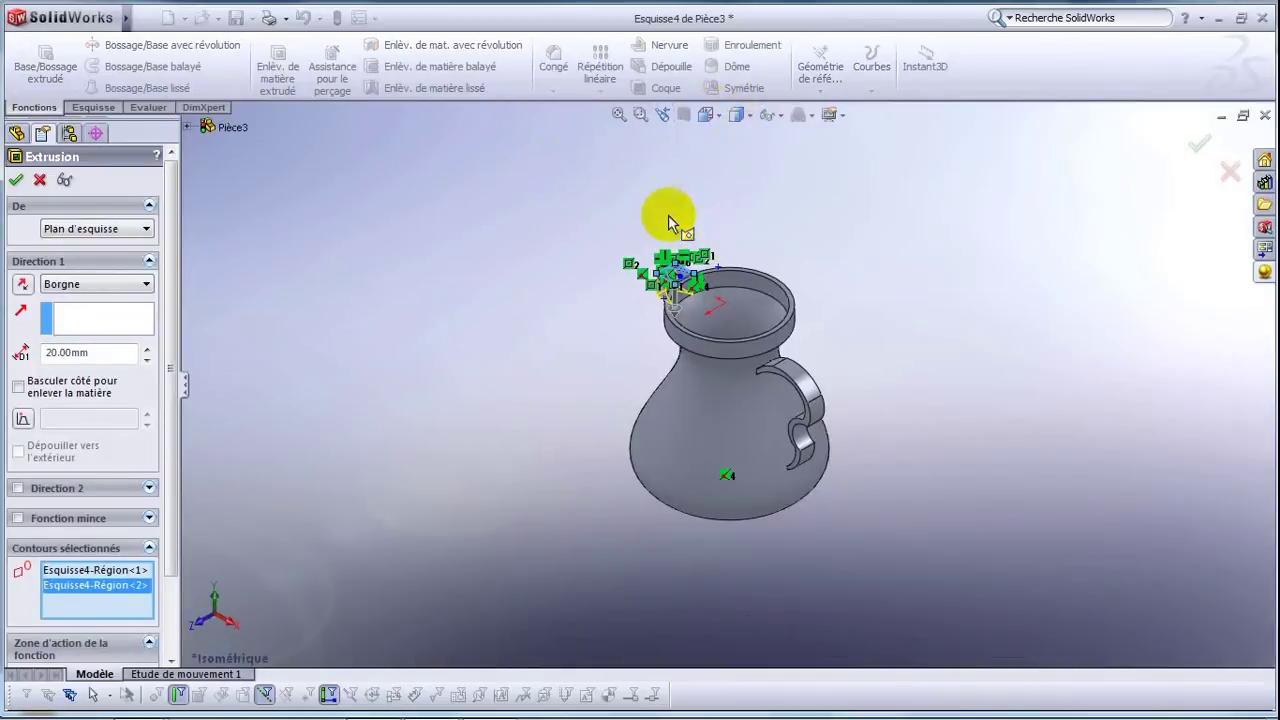
left_click(740, 138)
left_click(710, 116)
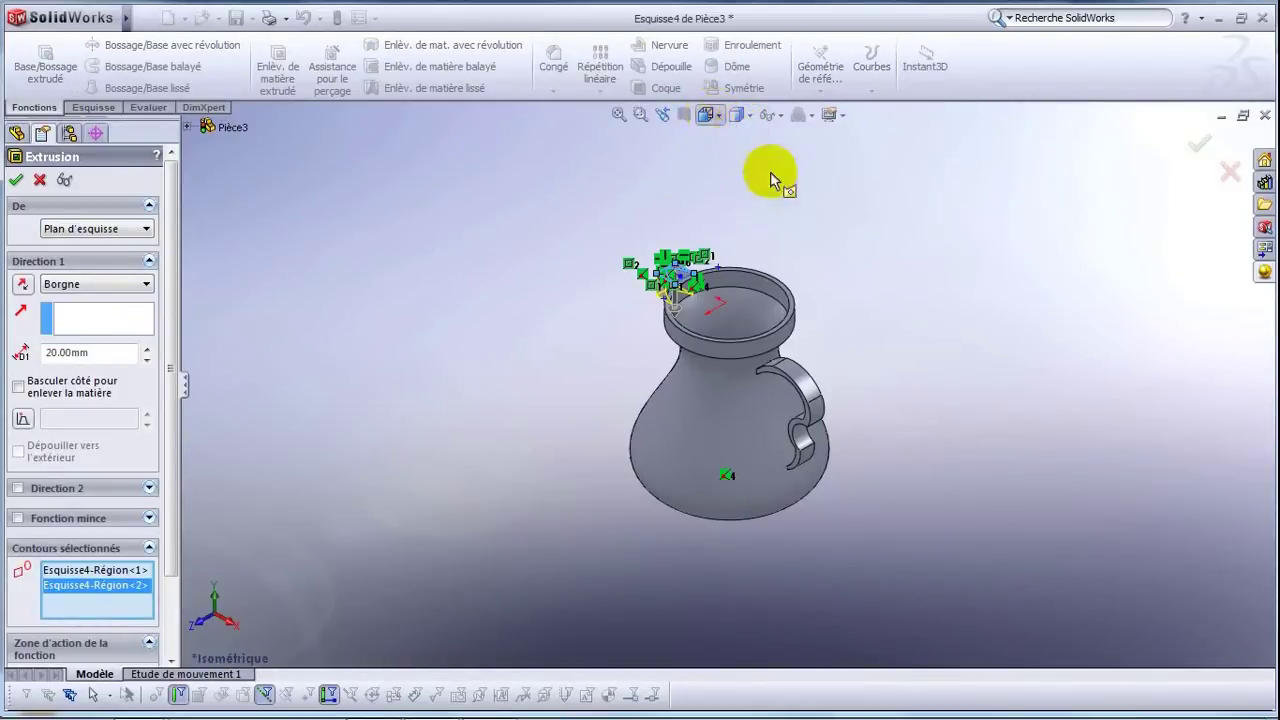
left_click(710, 116)
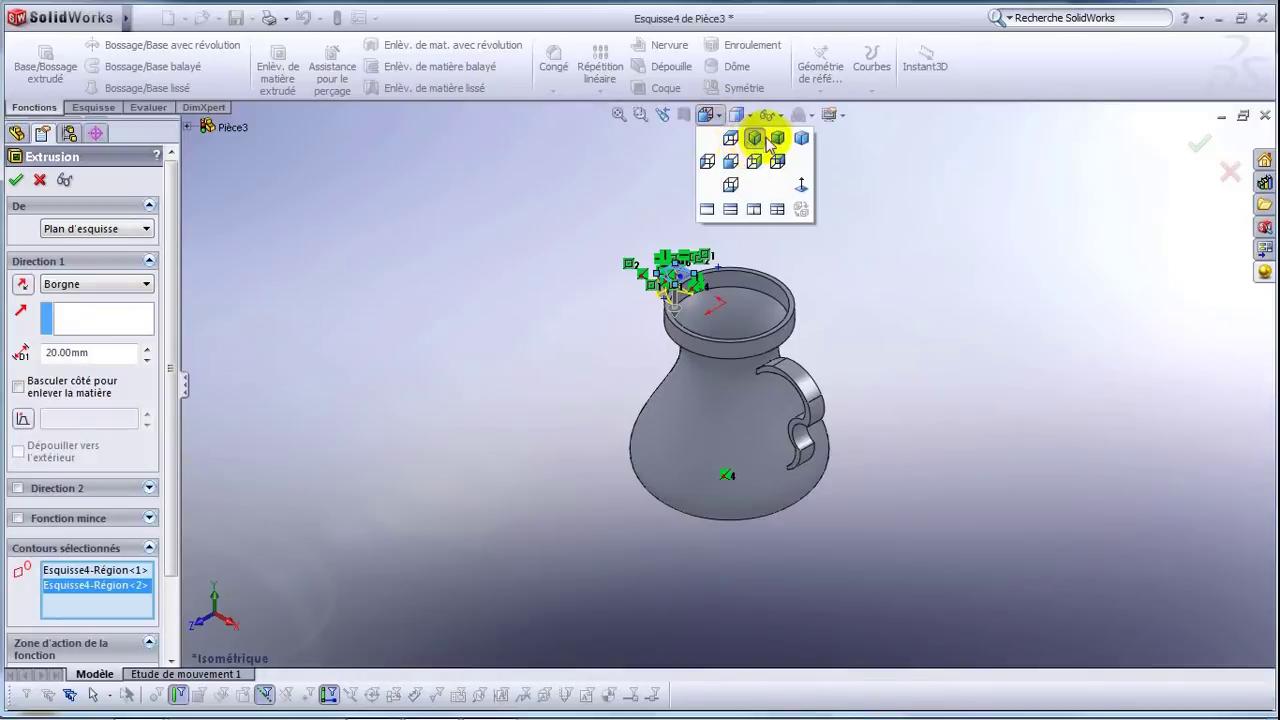
left_click(641, 116)
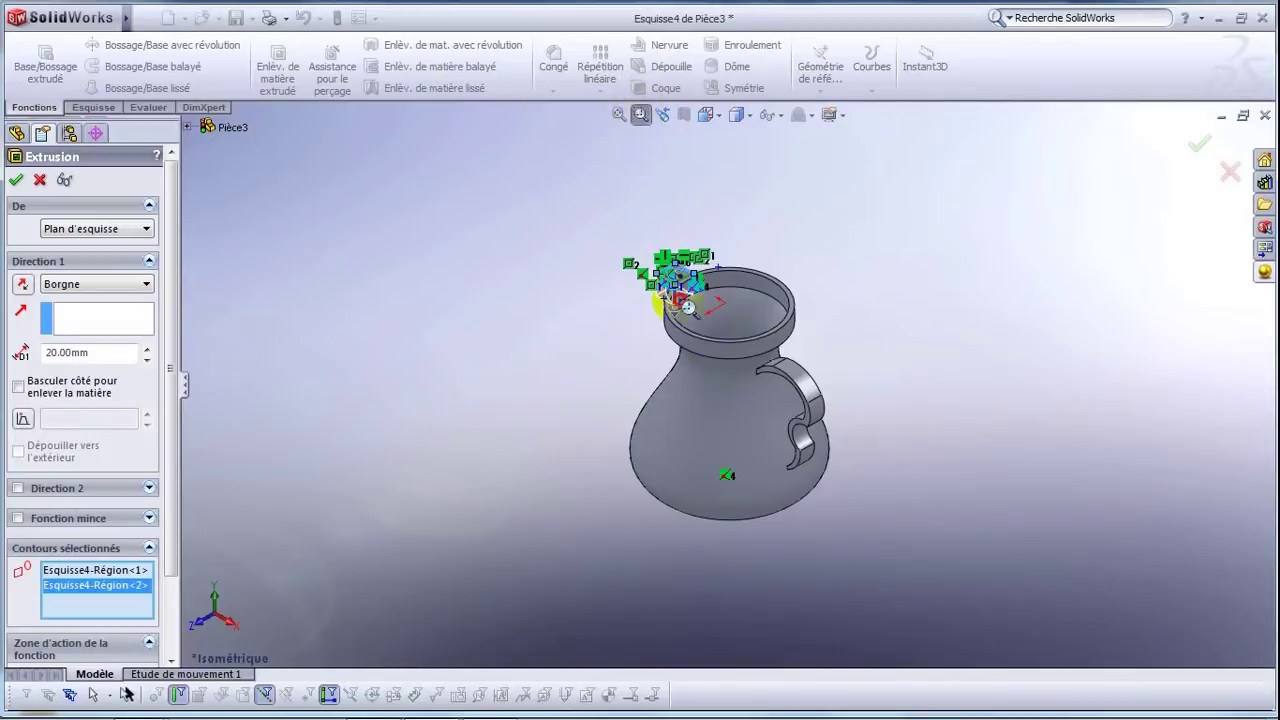
left_click_drag(668, 303, 707, 342)
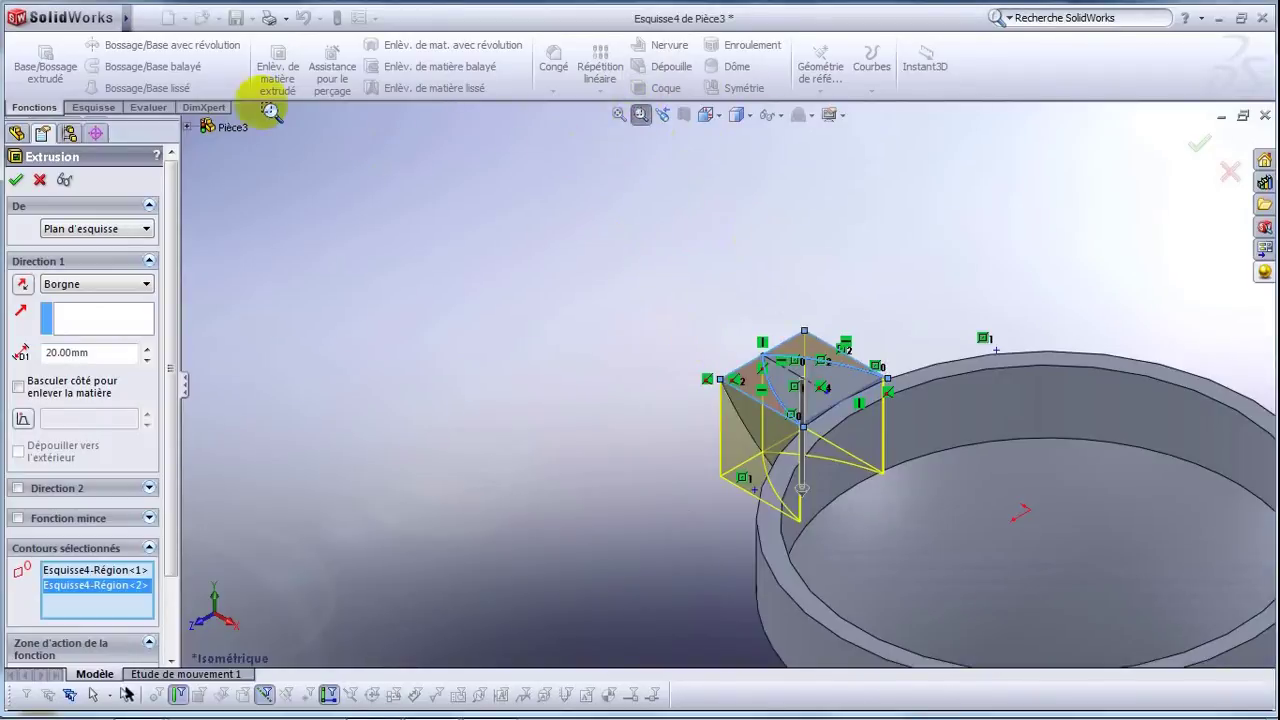
left_click(10, 180)
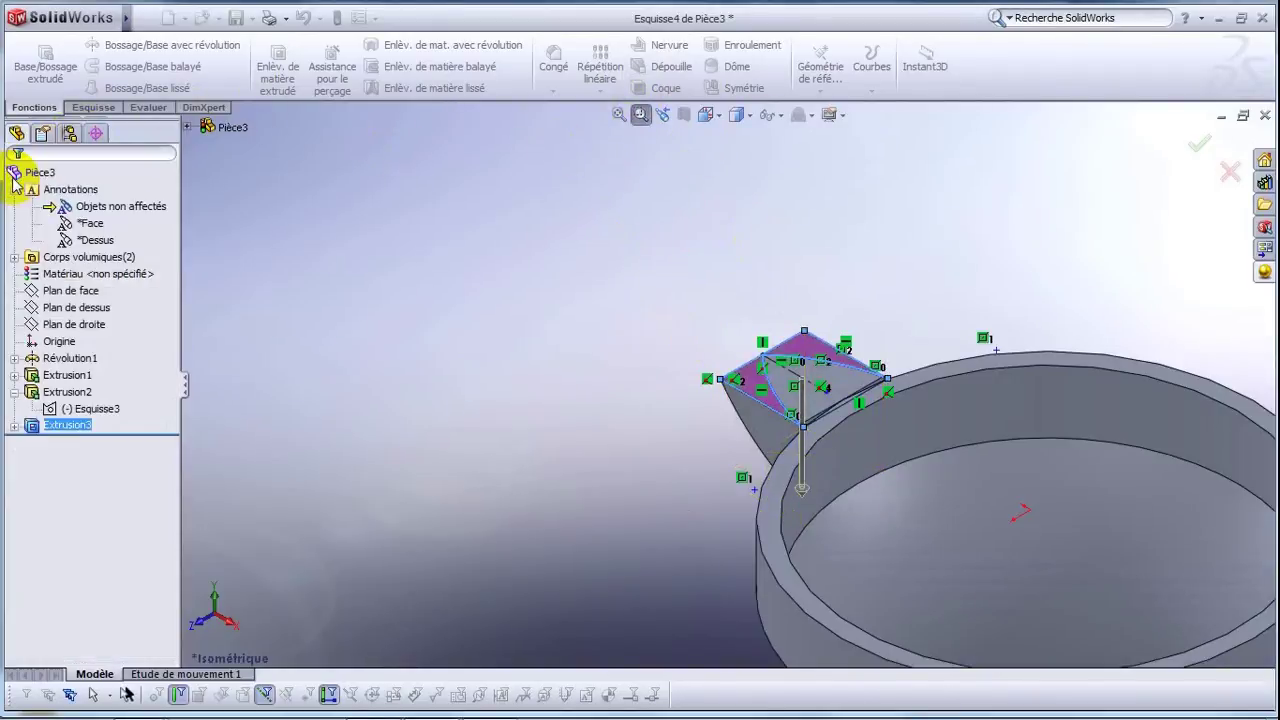
left_click(533, 316)
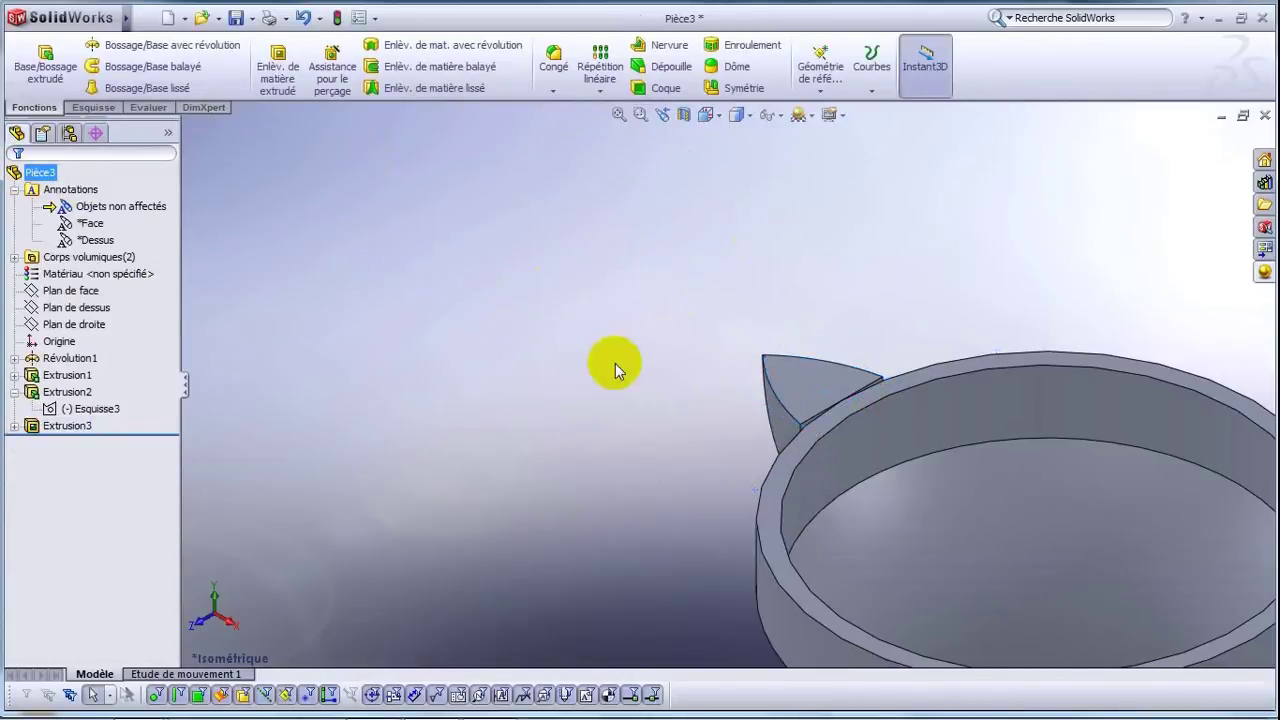
Start a new line sketch on the front plane, viewed from the front.
left_click(93, 107)
left_click(63, 238)
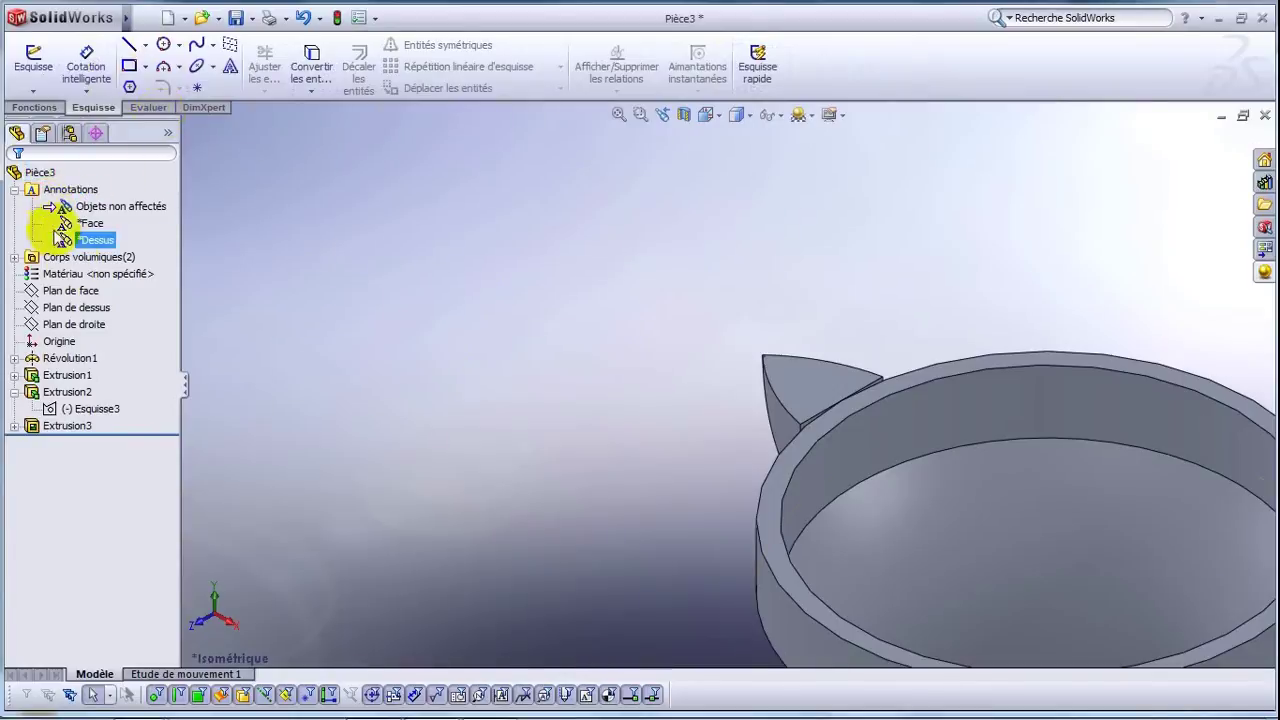
left_click(79, 292)
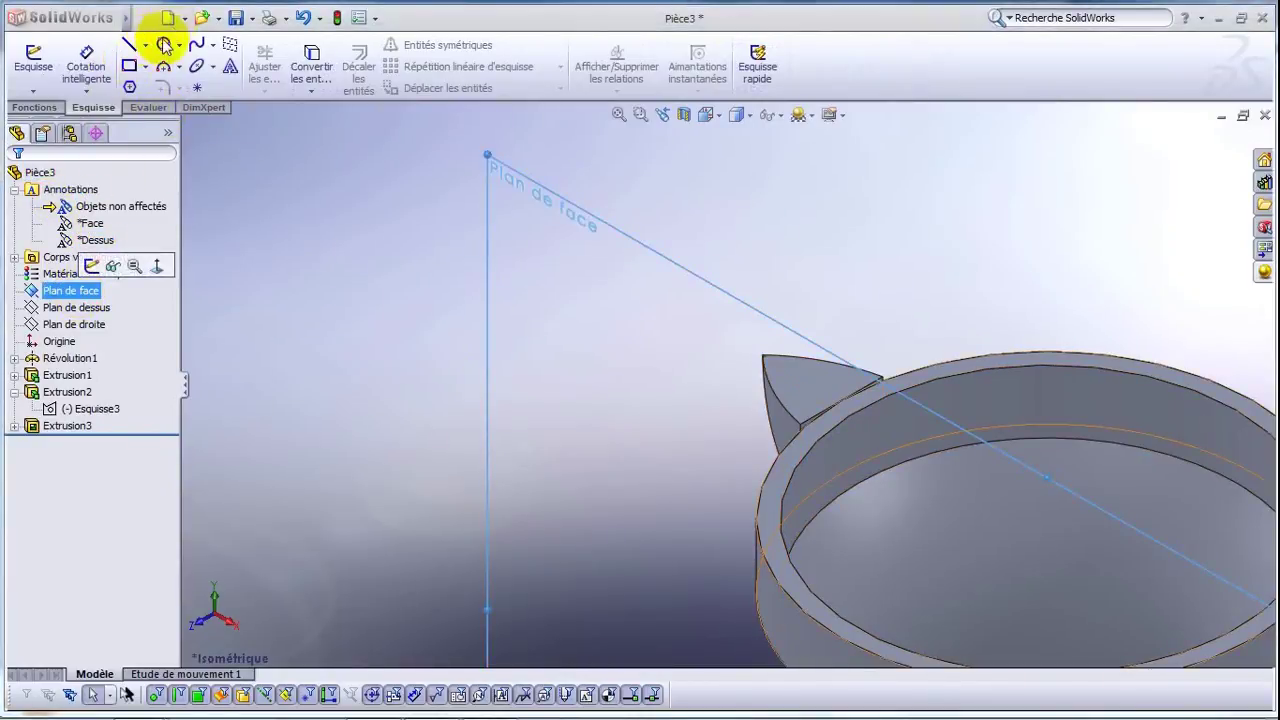
left_click(129, 47)
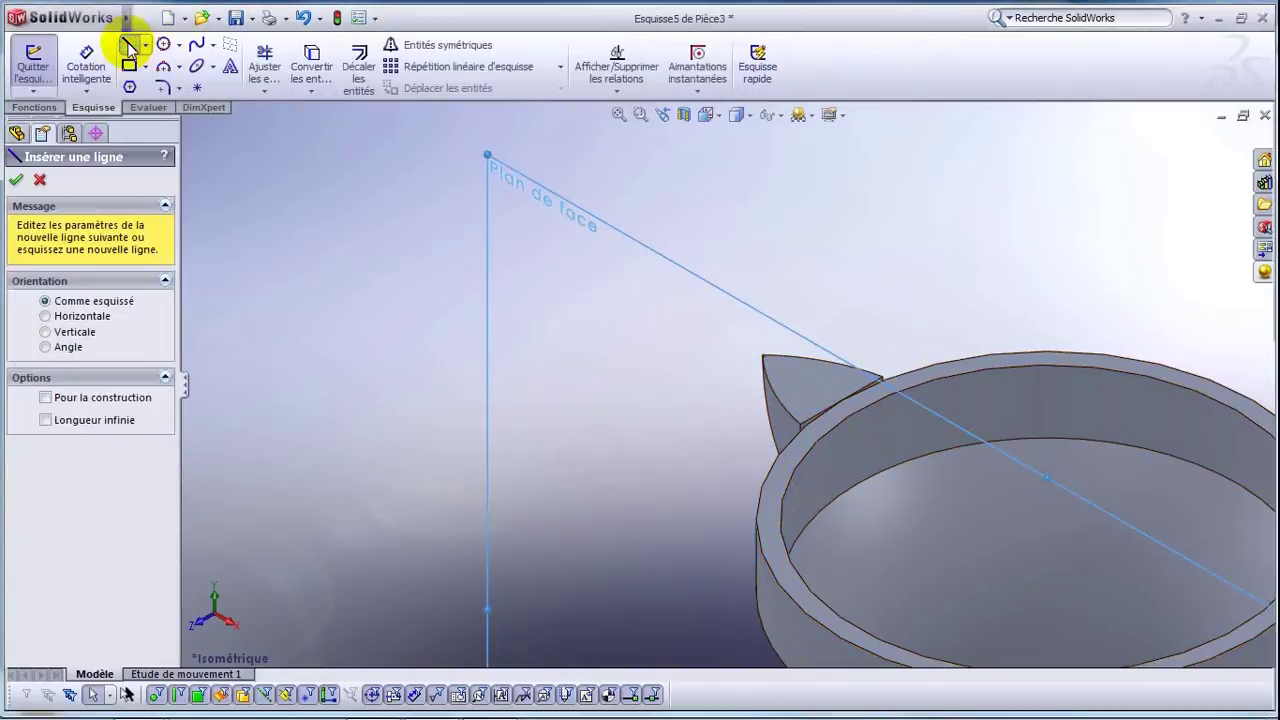
left_click(705, 115)
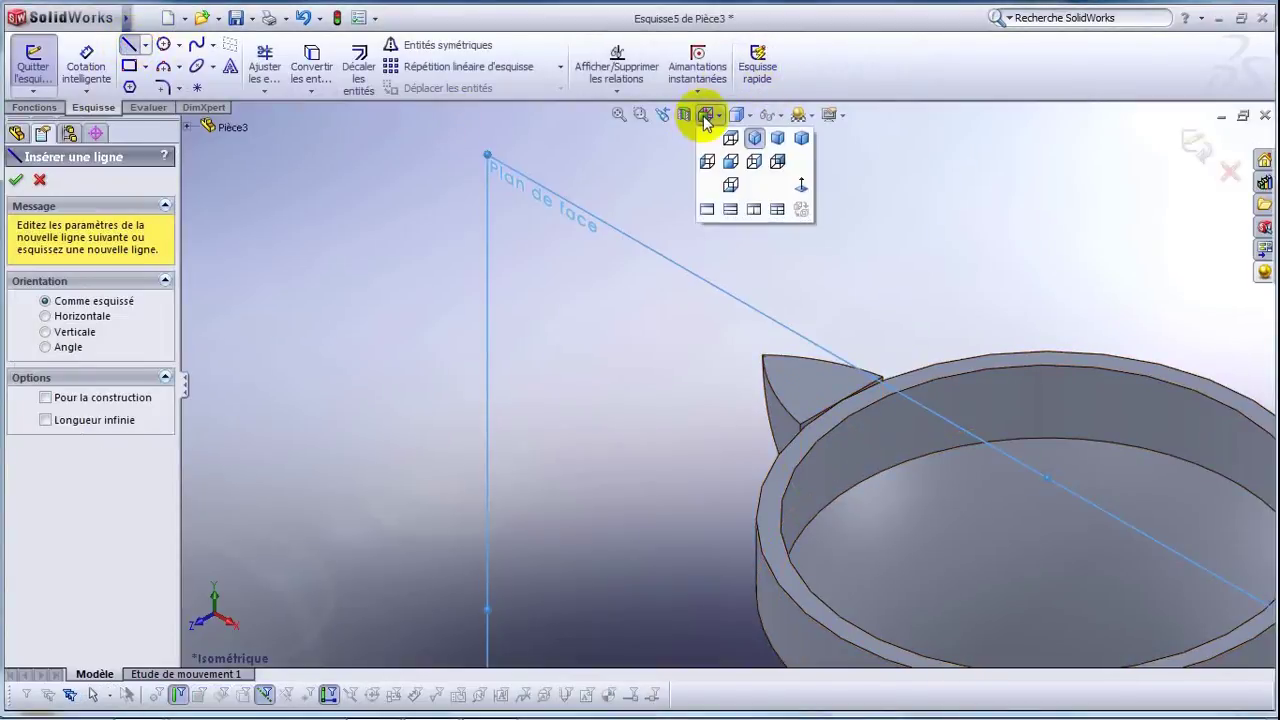
left_click(730, 161)
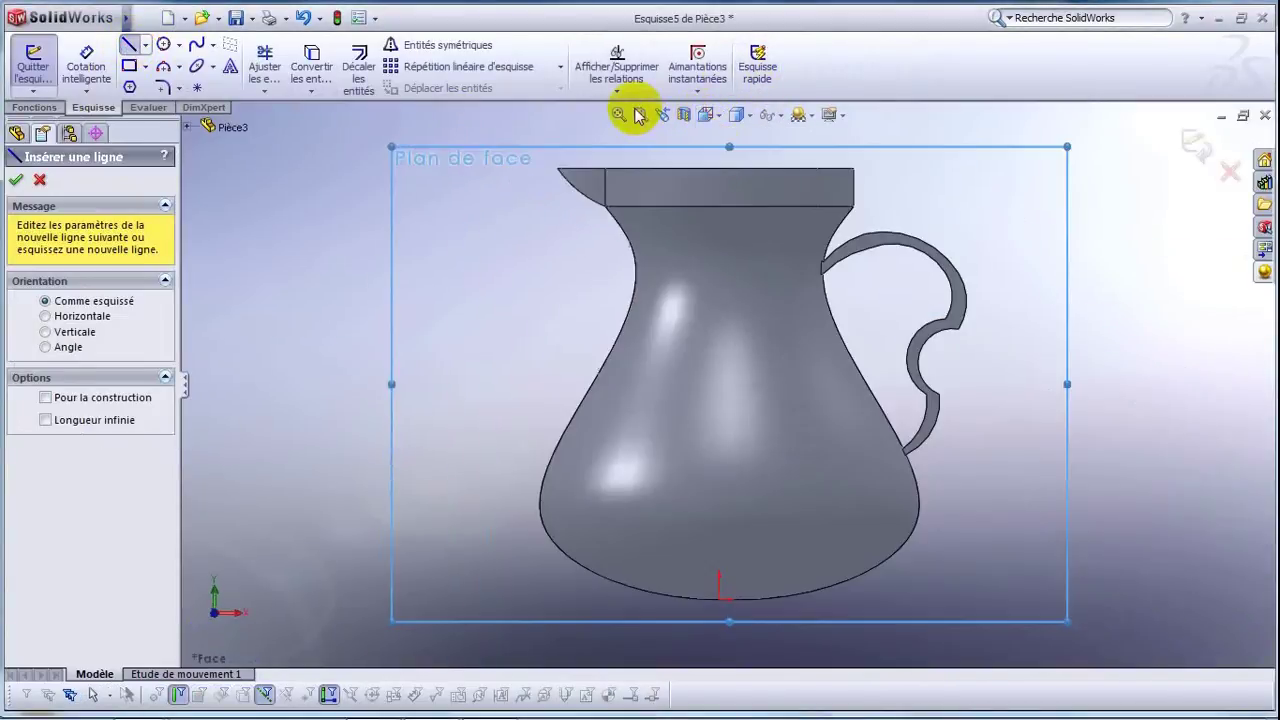
Draw a horizontal line along the jug's top edge from the spout corner past the neck edge.
left_click(640, 115)
left_click_drag(565, 141, 670, 228)
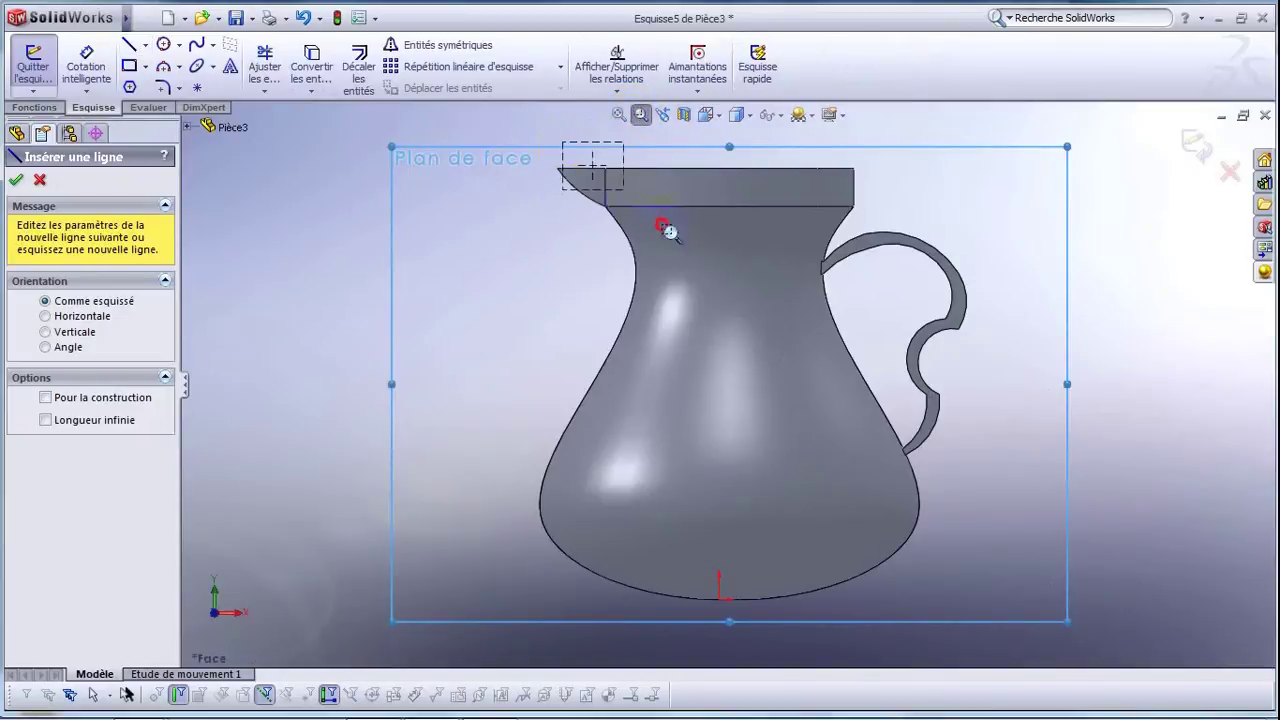
left_click(645, 118)
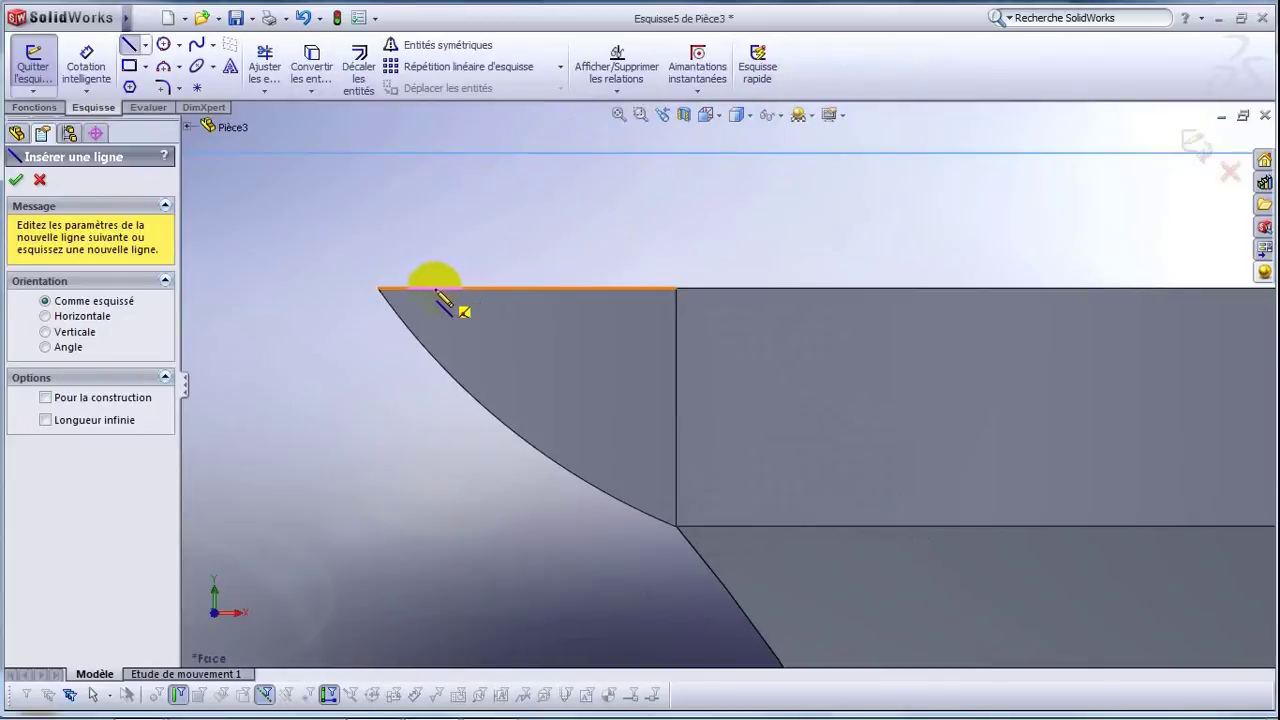
mouse_move(431, 290)
left_mouse_down()
mouse_move(651, 254)
mouse_move(733, 291)
left_mouse_up()
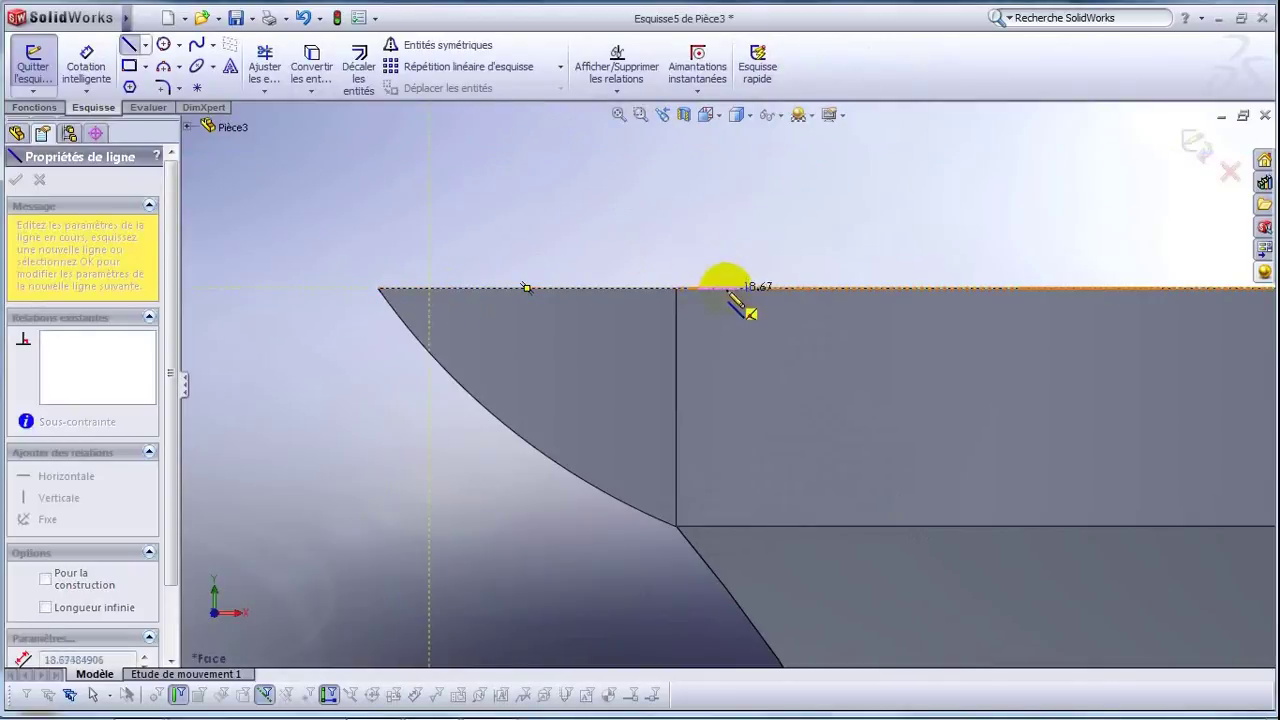
left_click(738, 289)
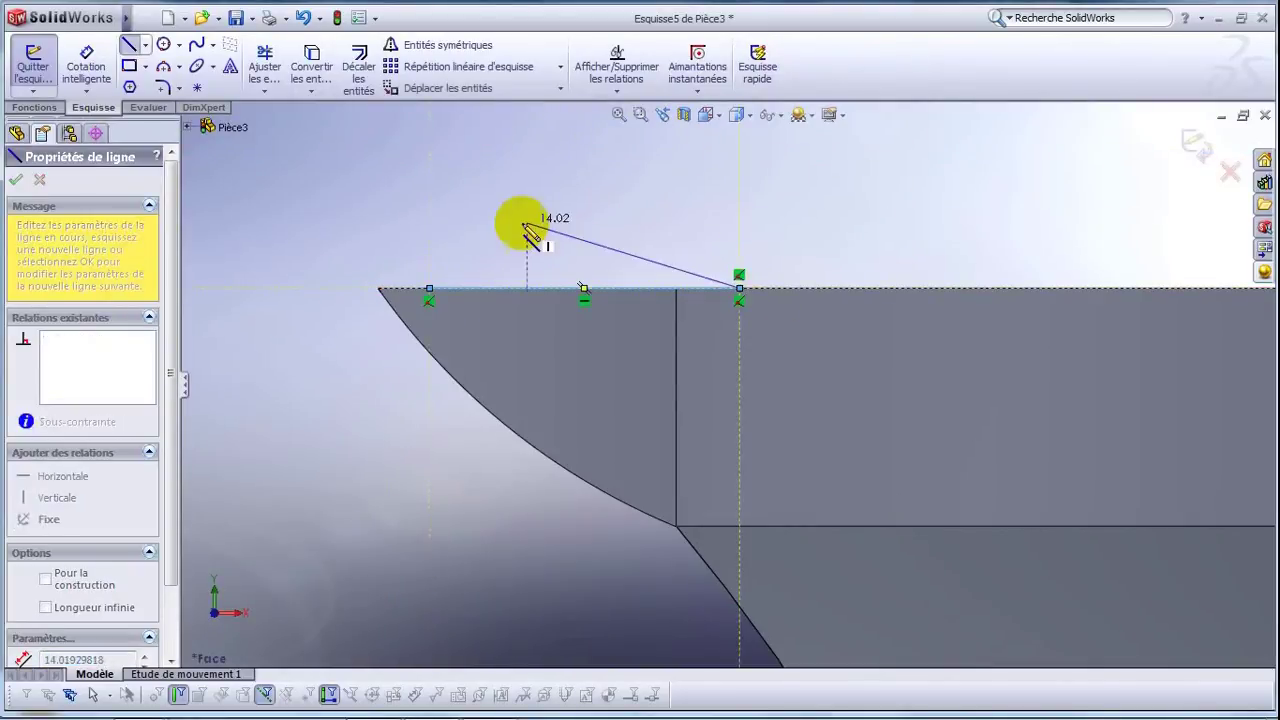
left_click(163, 66)
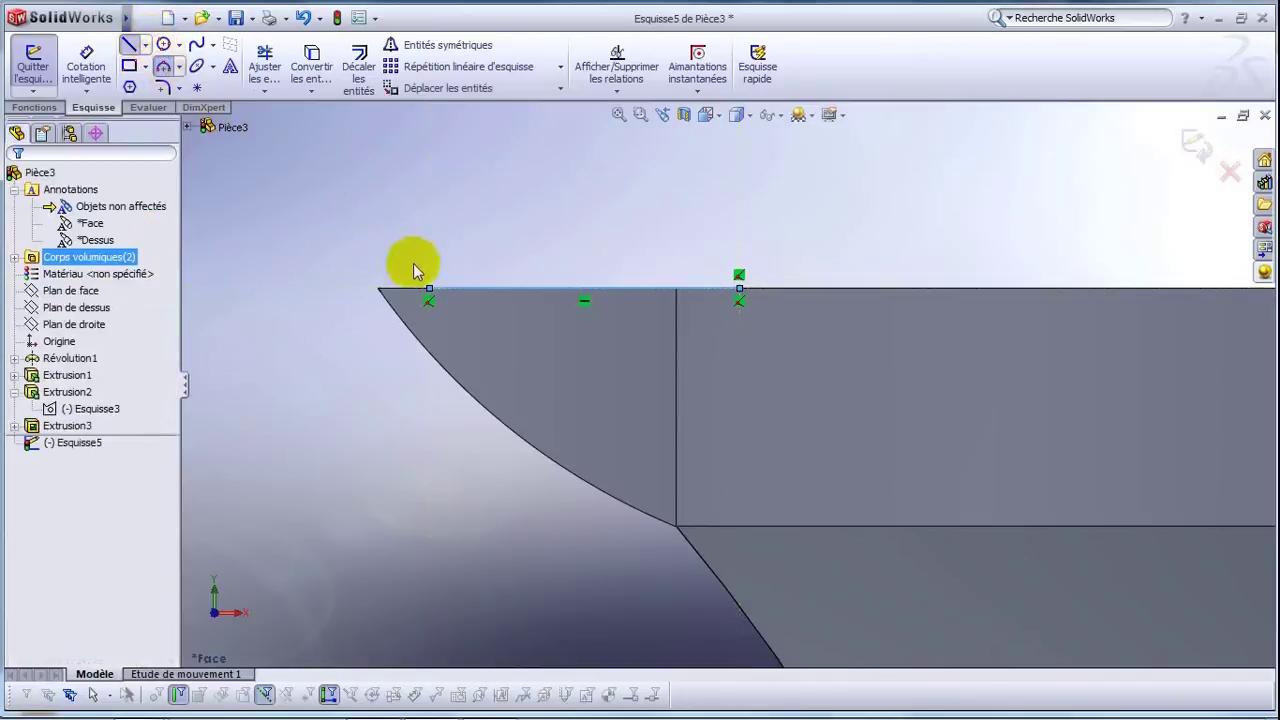
Draw a 3-point arc curving down from the top edge and adjust its endpoints.
left_click(430, 290)
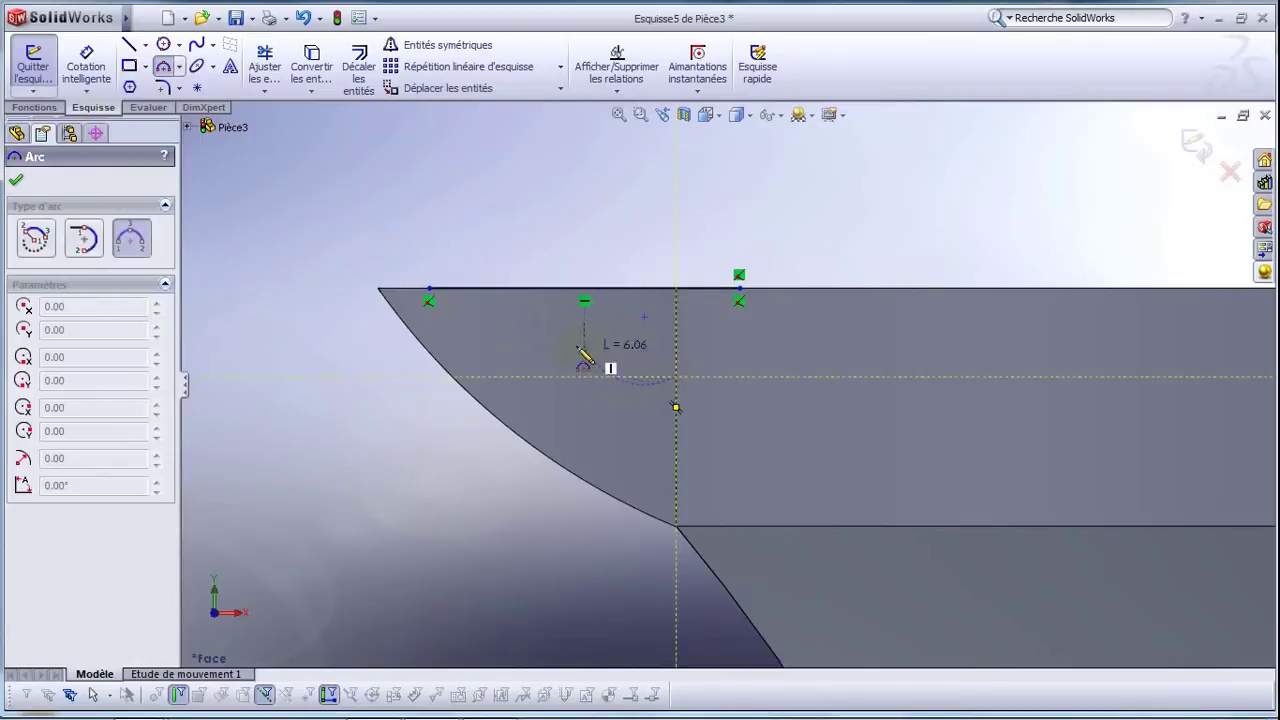
left_click(430, 292)
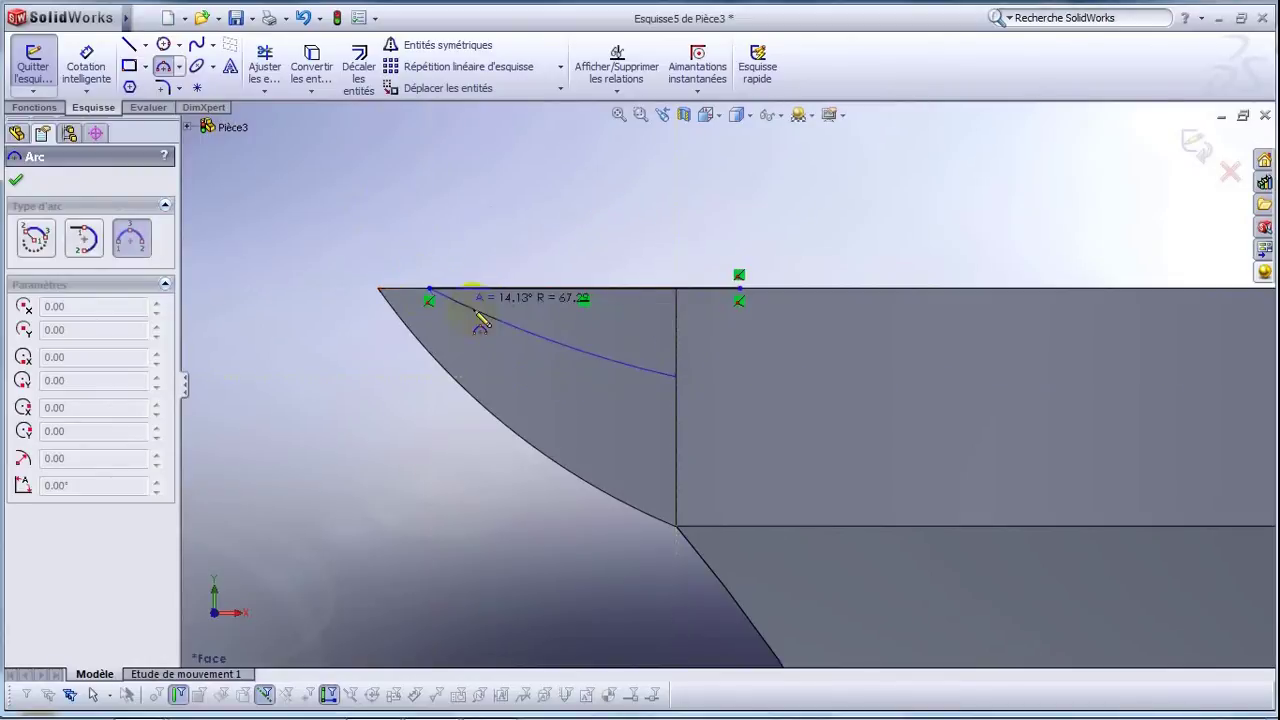
left_click(506, 332)
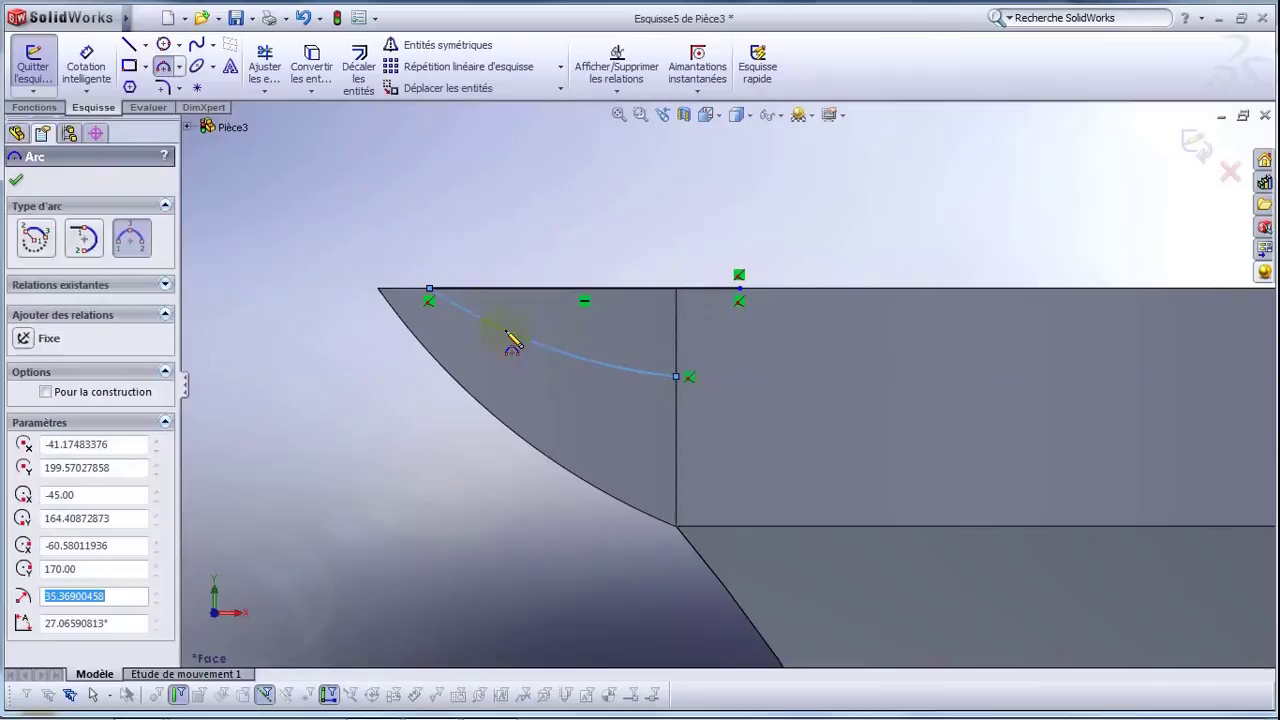
left_click(163, 66)
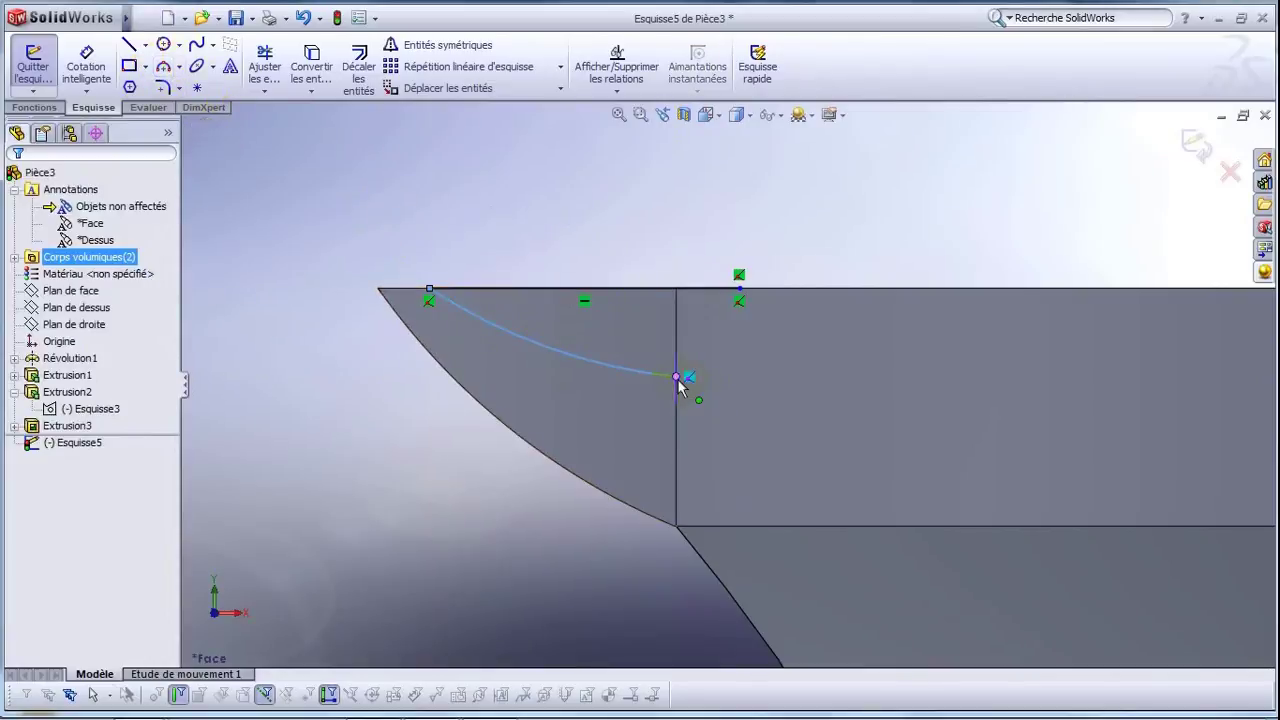
left_click_drag(676, 377, 678, 425)
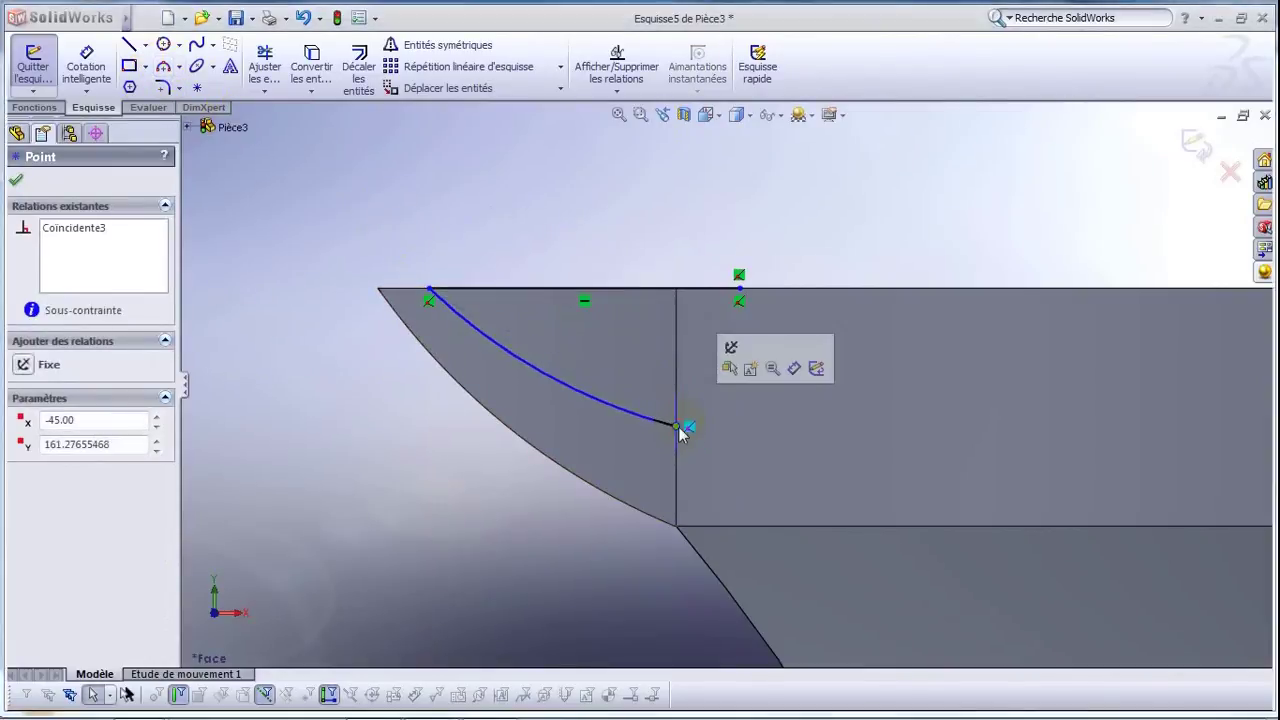
left_click(471, 251)
left_click(431, 290)
left_click_drag(429, 291, 421, 292)
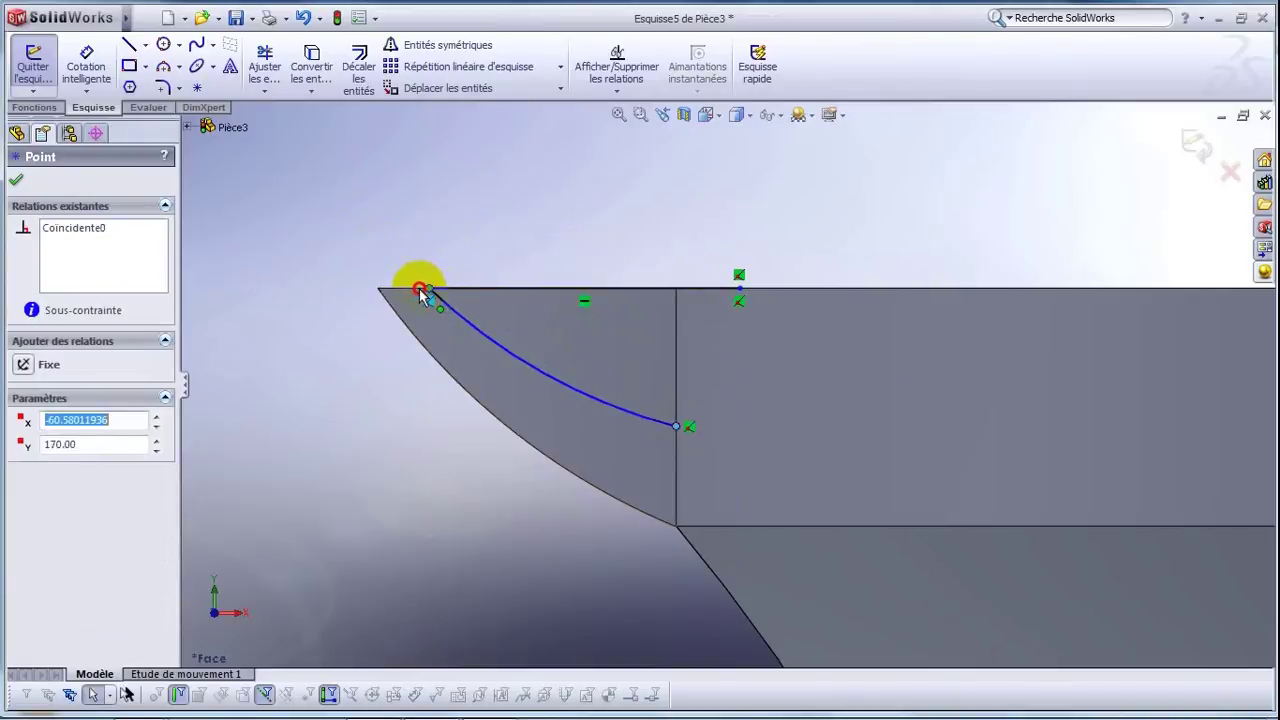
Close the profile with a vertical line and a horizontal line meeting the arc's lower end.
left_click(265, 60)
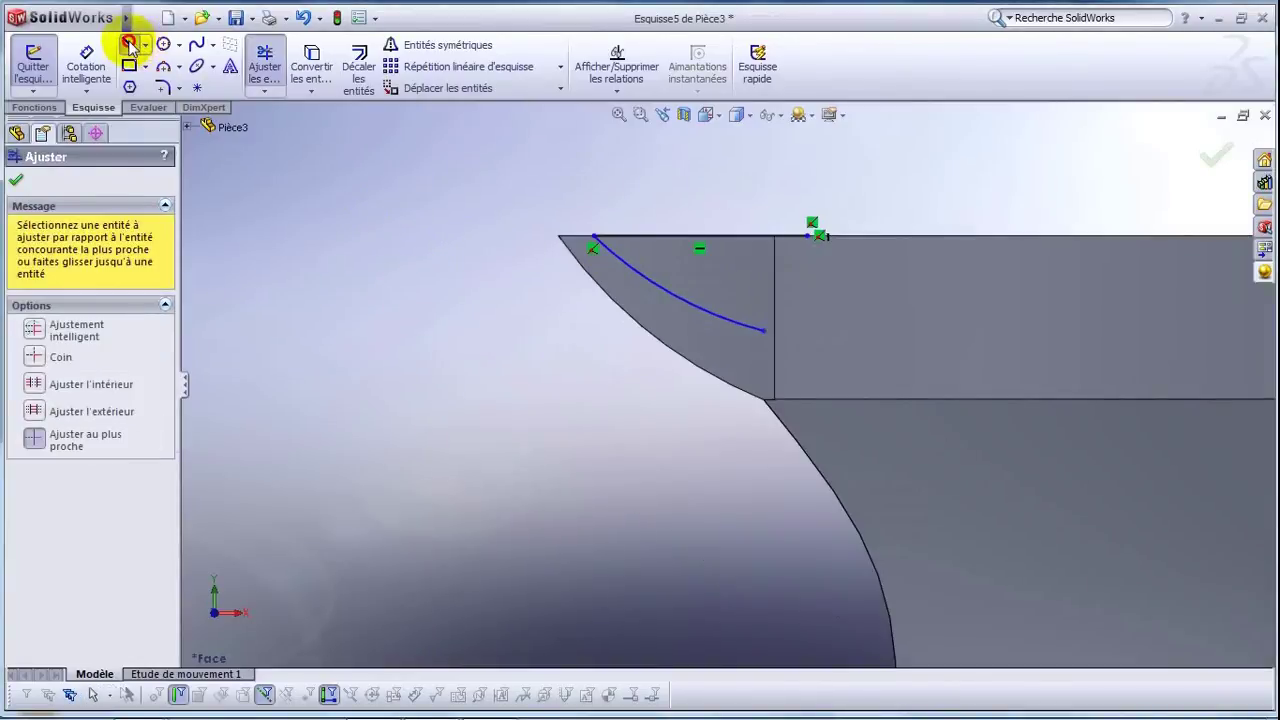
left_click(130, 46)
left_click(808, 236)
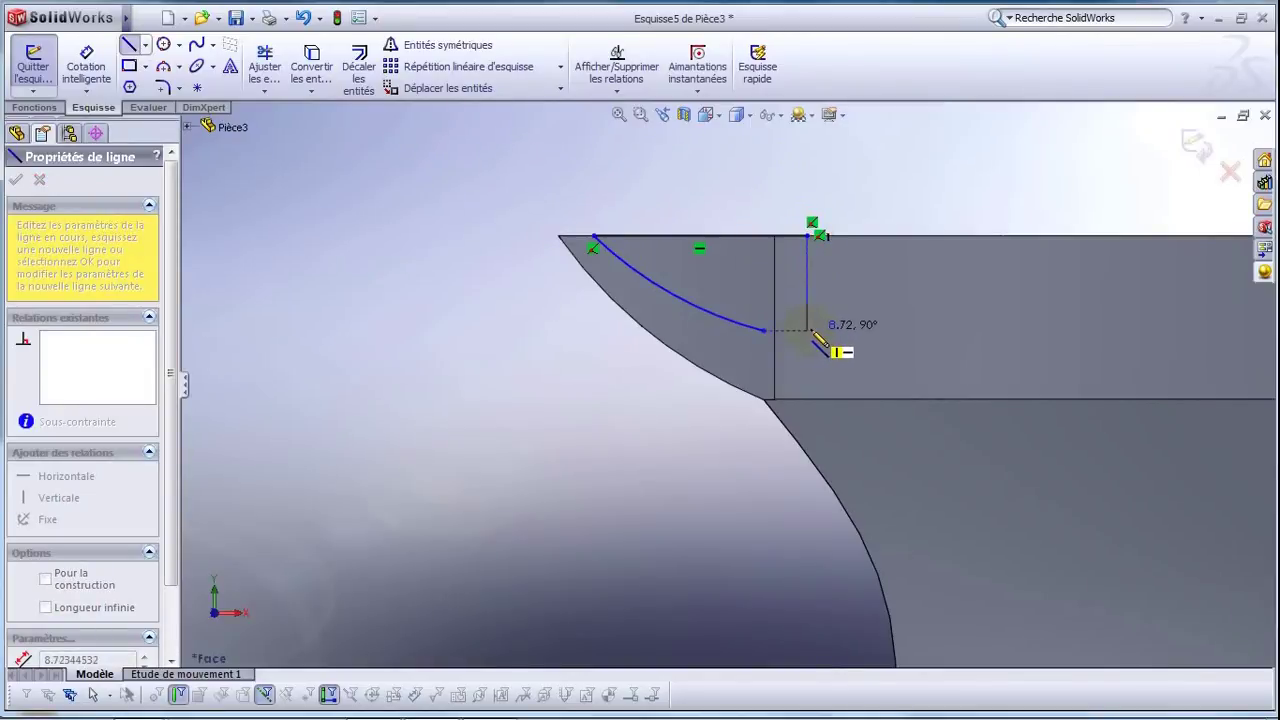
left_click(808, 330)
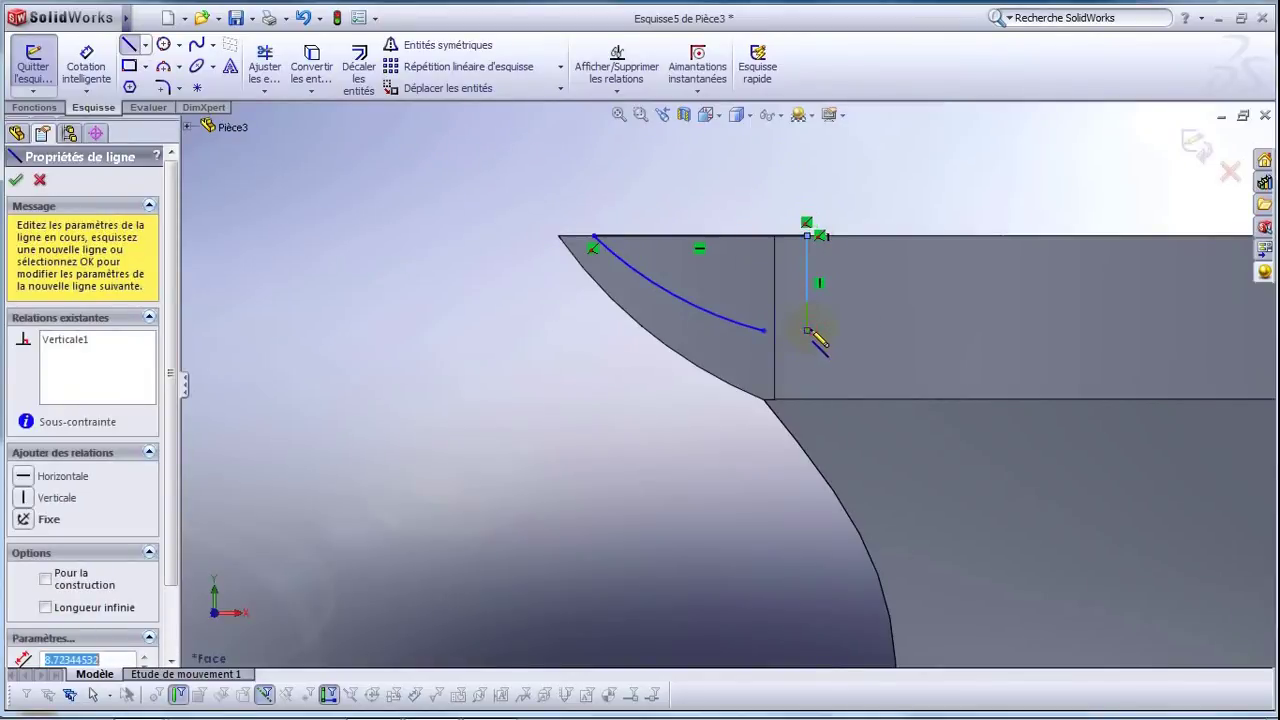
left_click(766, 331)
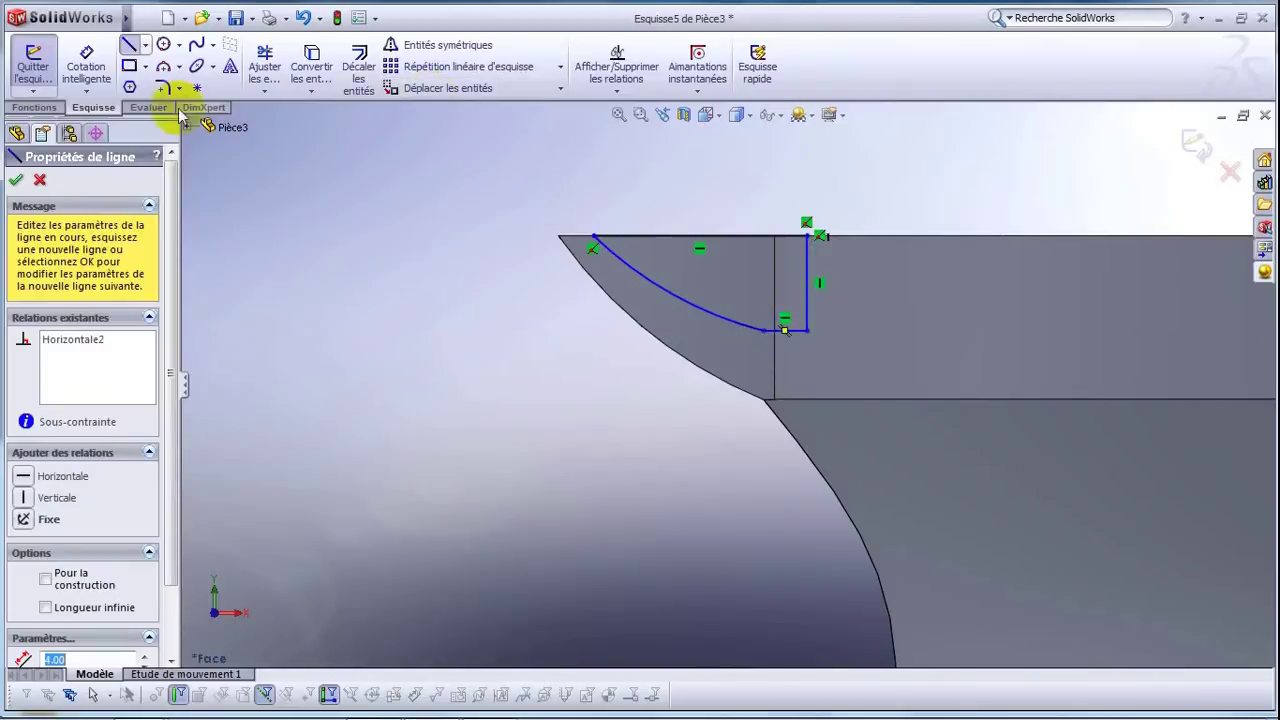
left_click(36, 72)
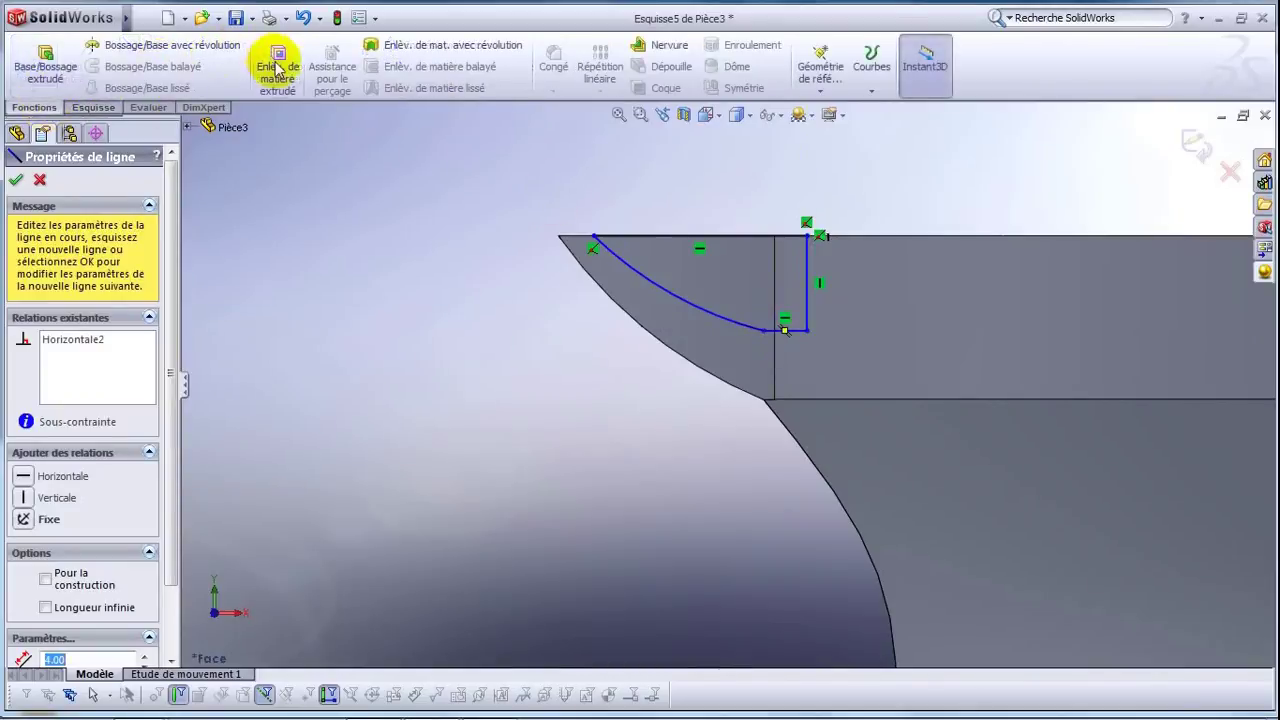
Replace the extruded cut with a revolved cut of Esquisse5 about its top line.
left_click(274, 64)
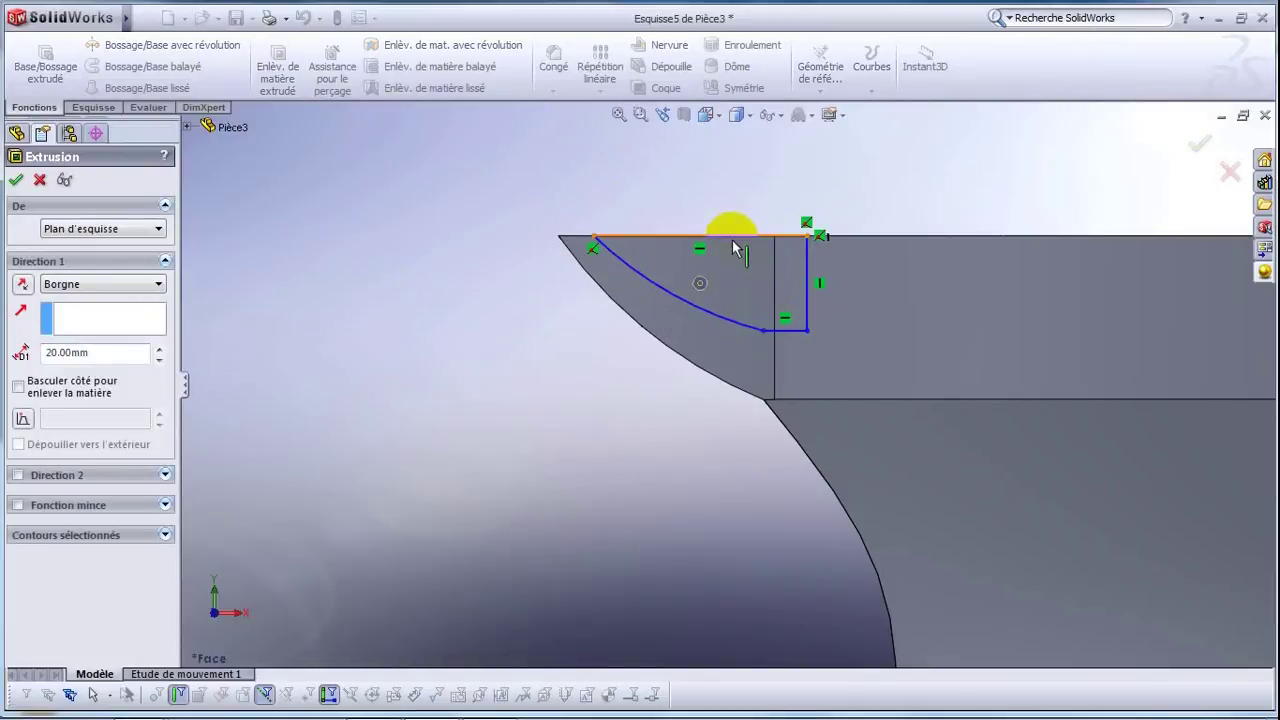
left_click(40, 180)
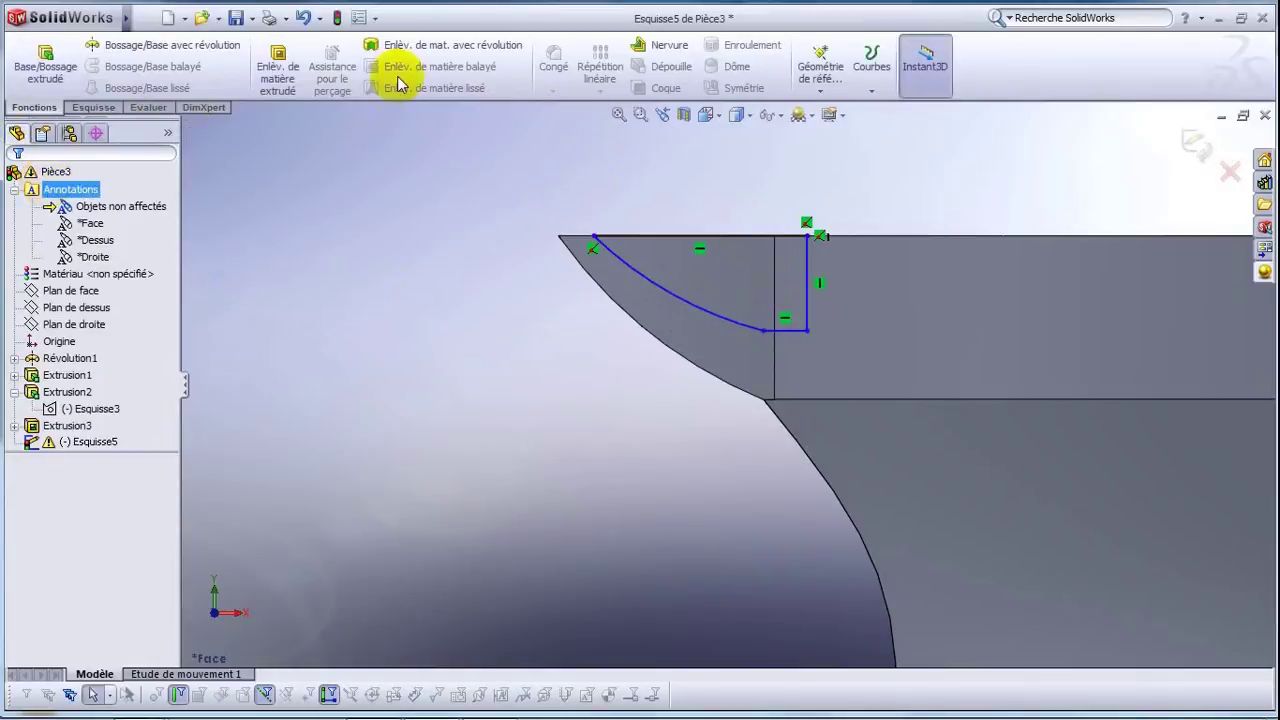
left_click(417, 44)
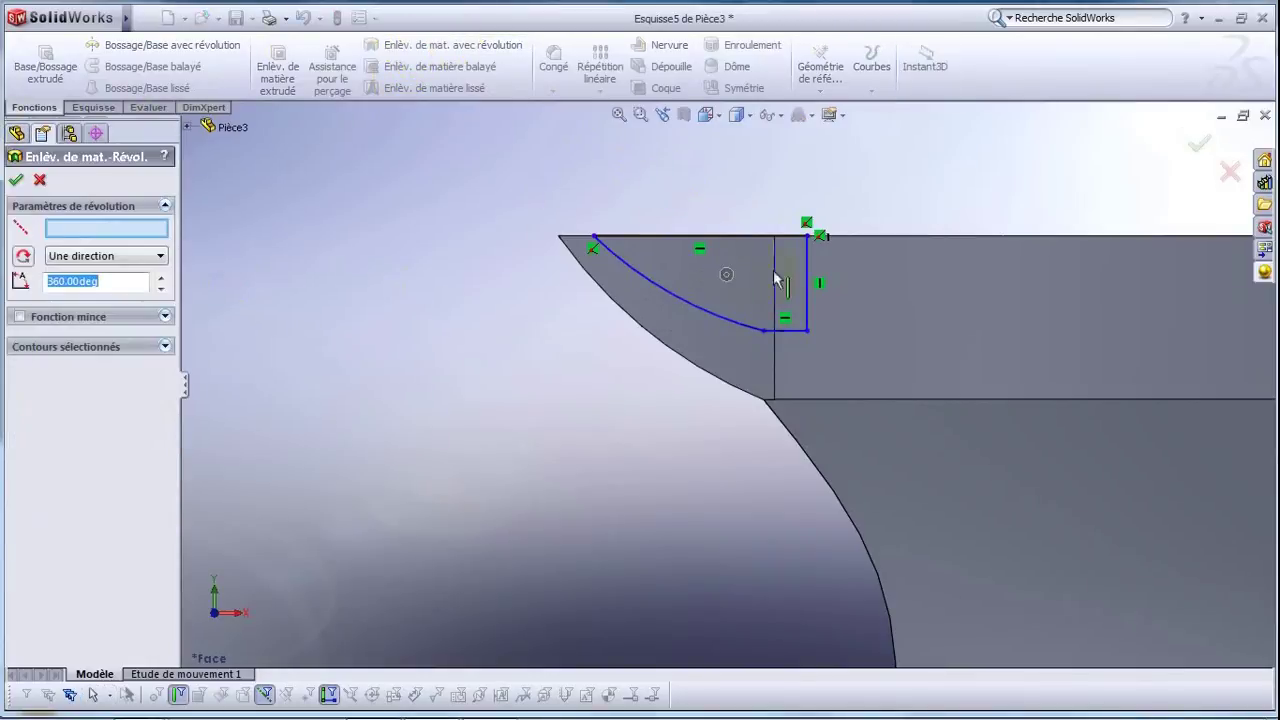
left_click(737, 236)
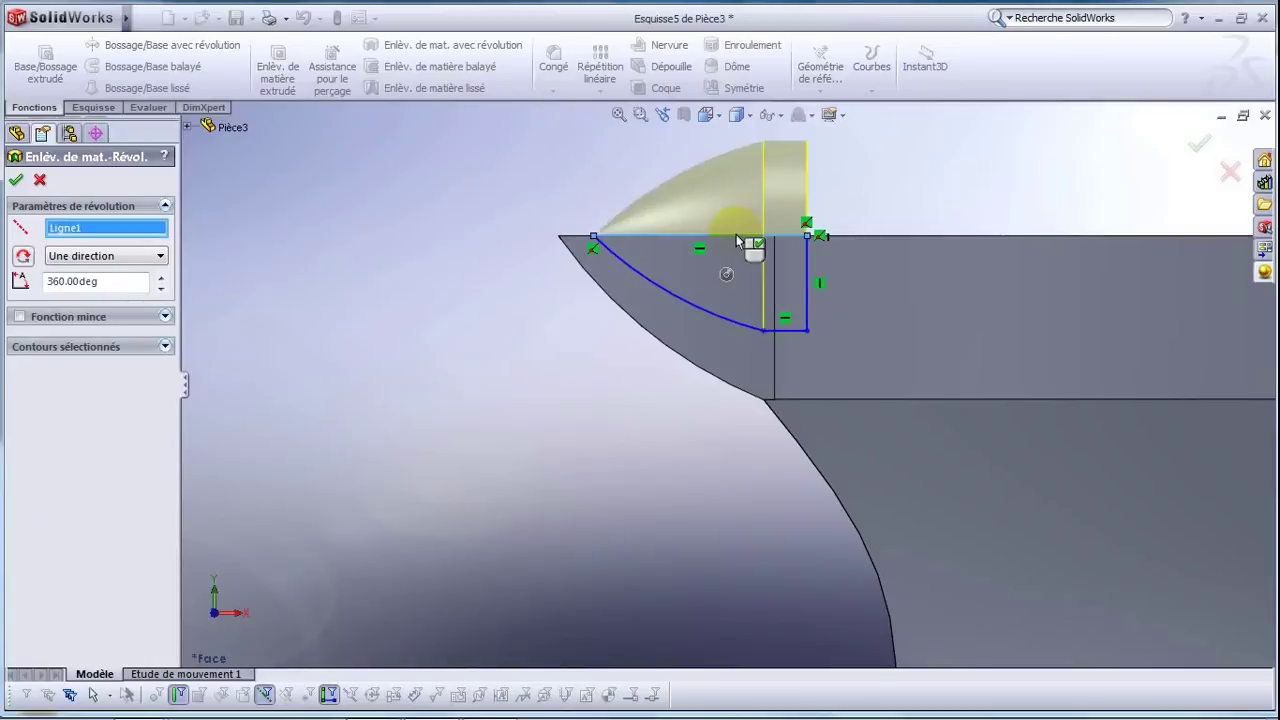
right_click(737, 238)
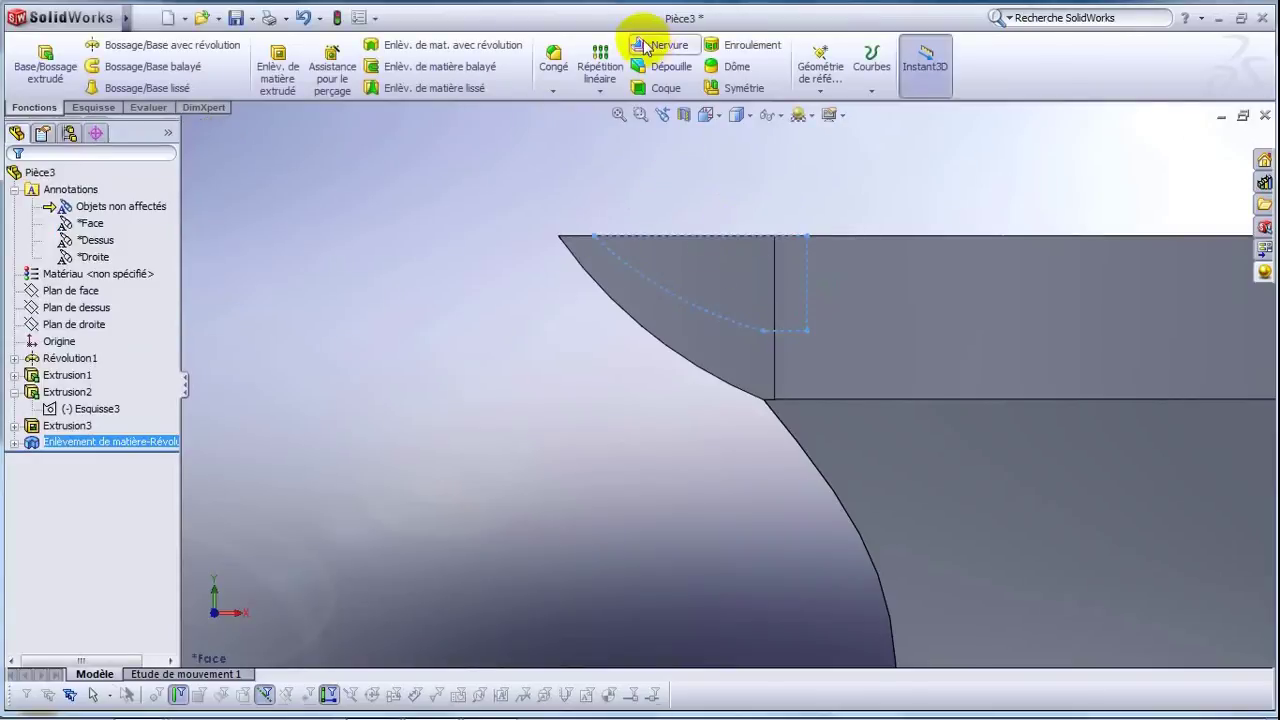
Zoom to fit and show the jug in isometric view.
left_click(619, 115)
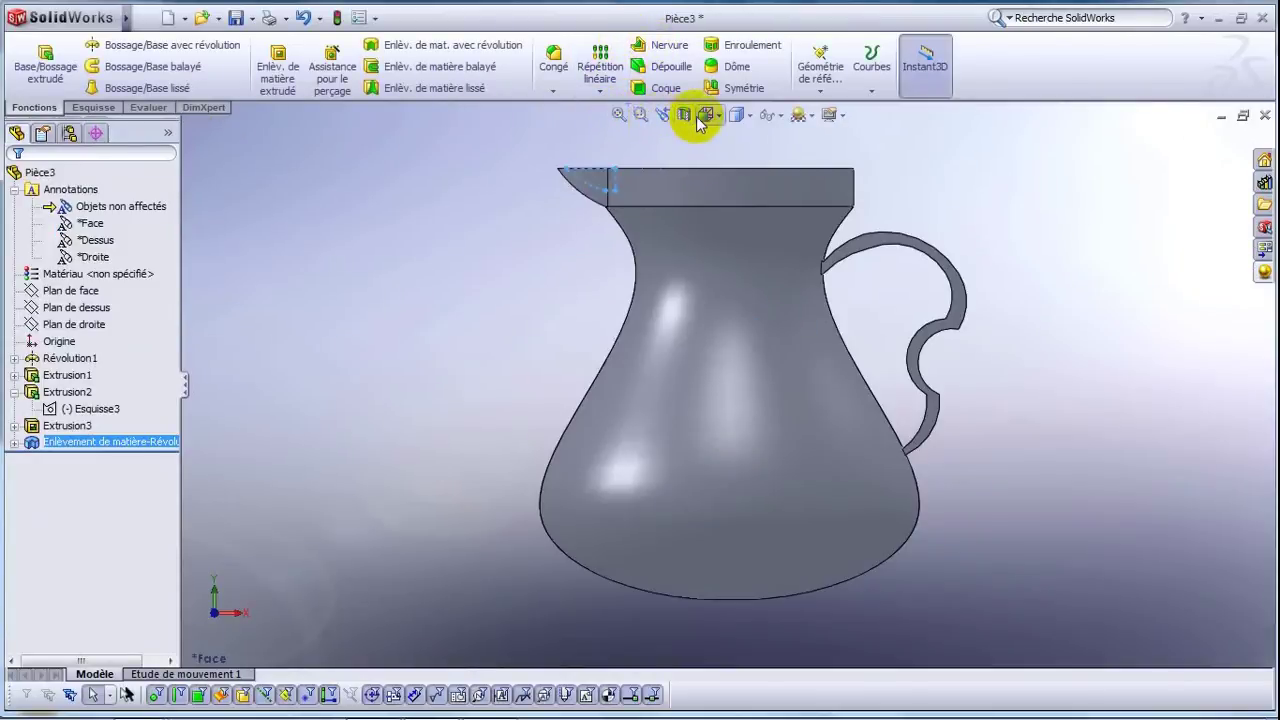
left_click(703, 116)
left_click(757, 138)
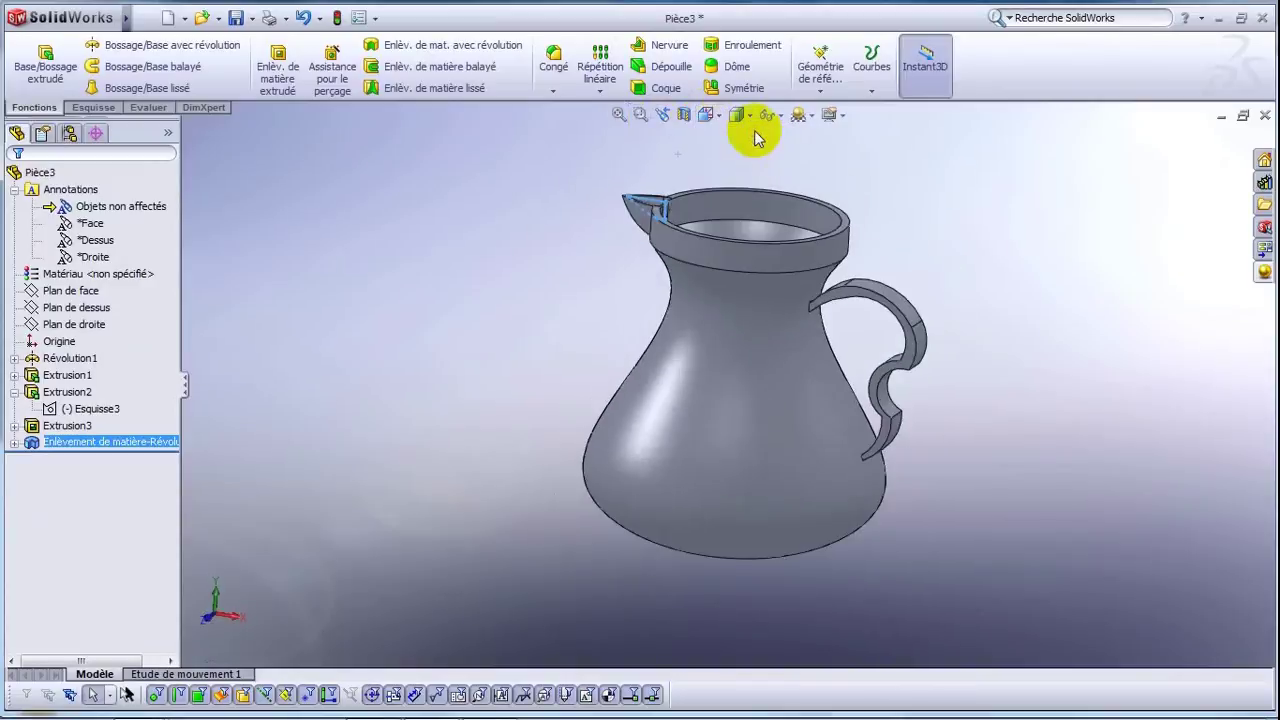
left_click(565, 198)
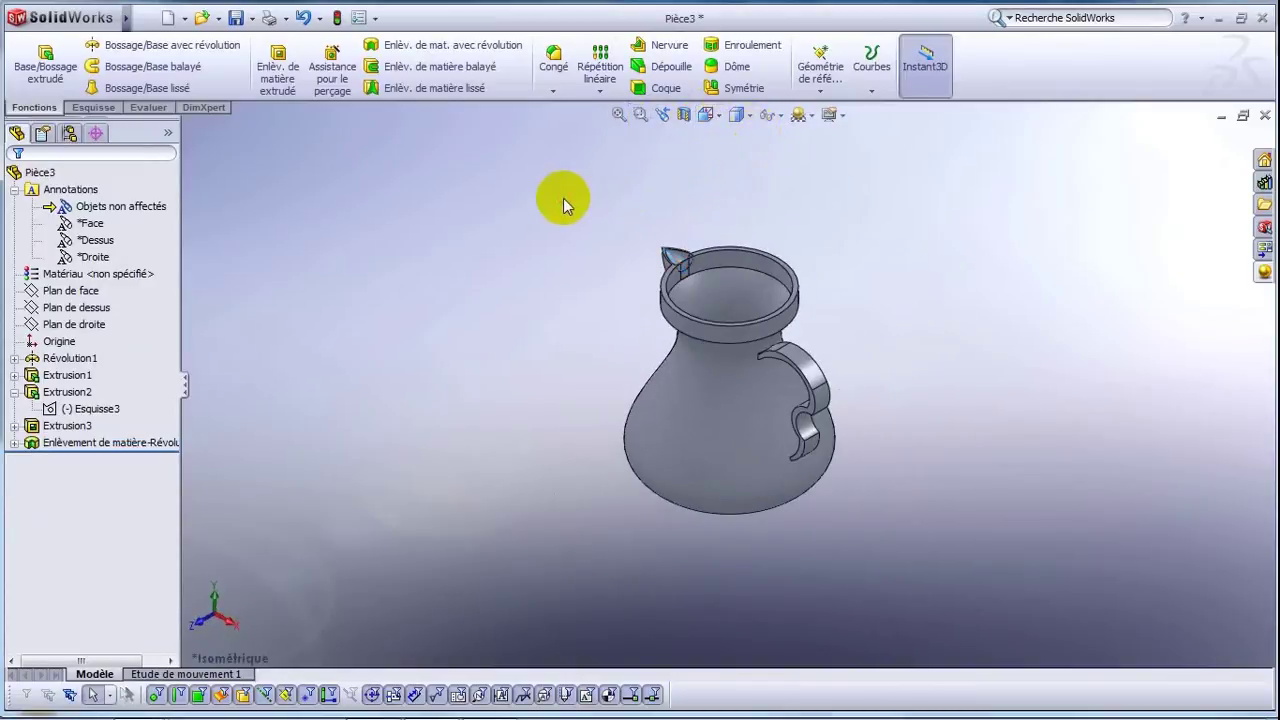
Fillet the jug's top rim edge with a 2 mm radius.
left_click(670, 305)
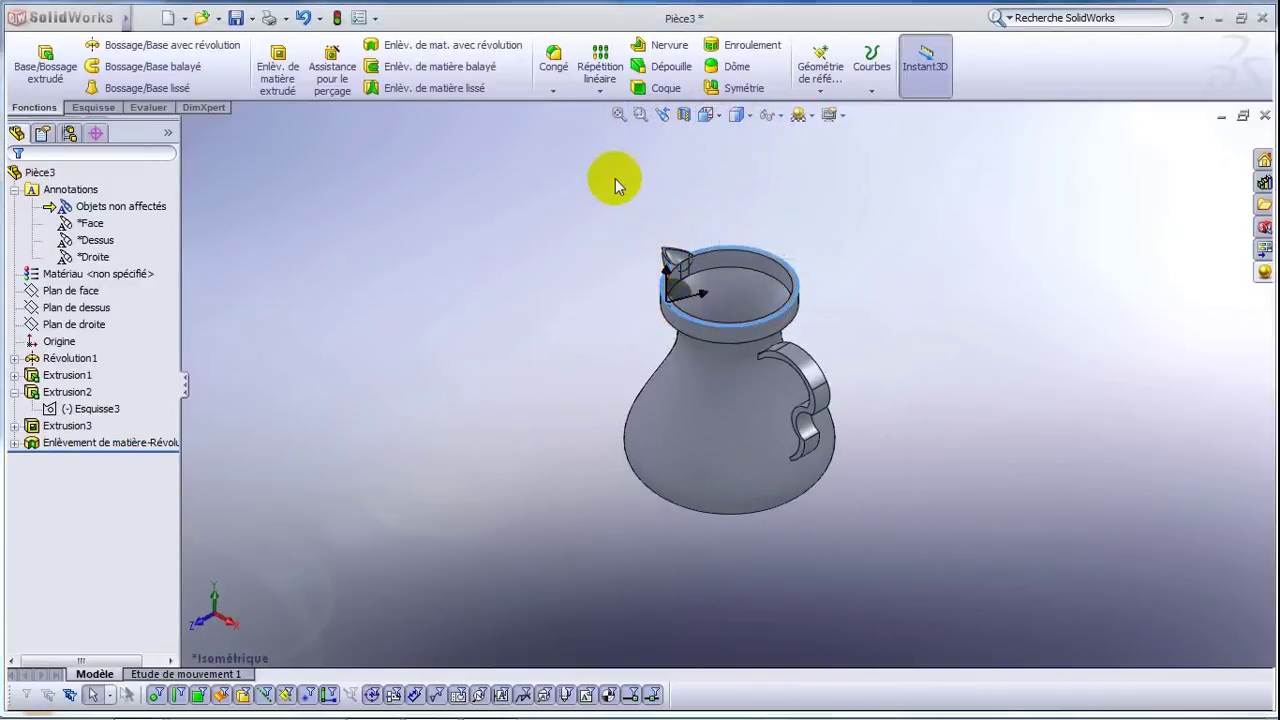
left_click(556, 66)
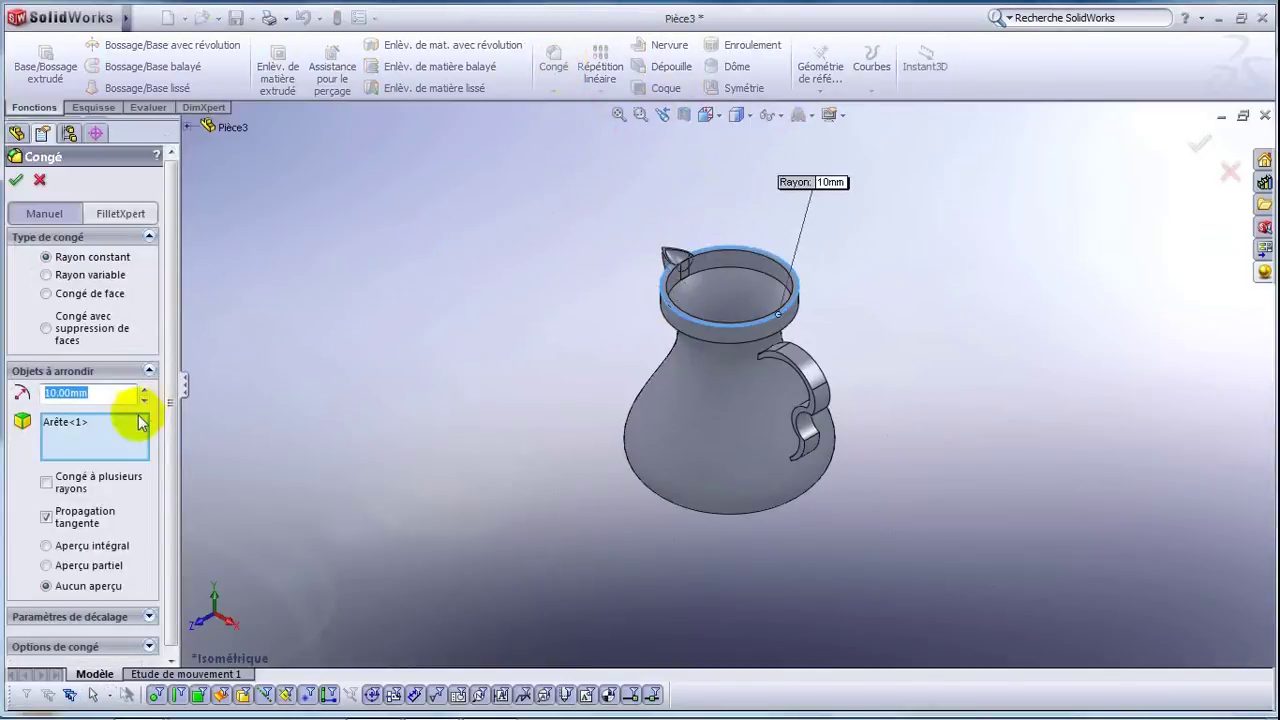
type("2")
key("Return")
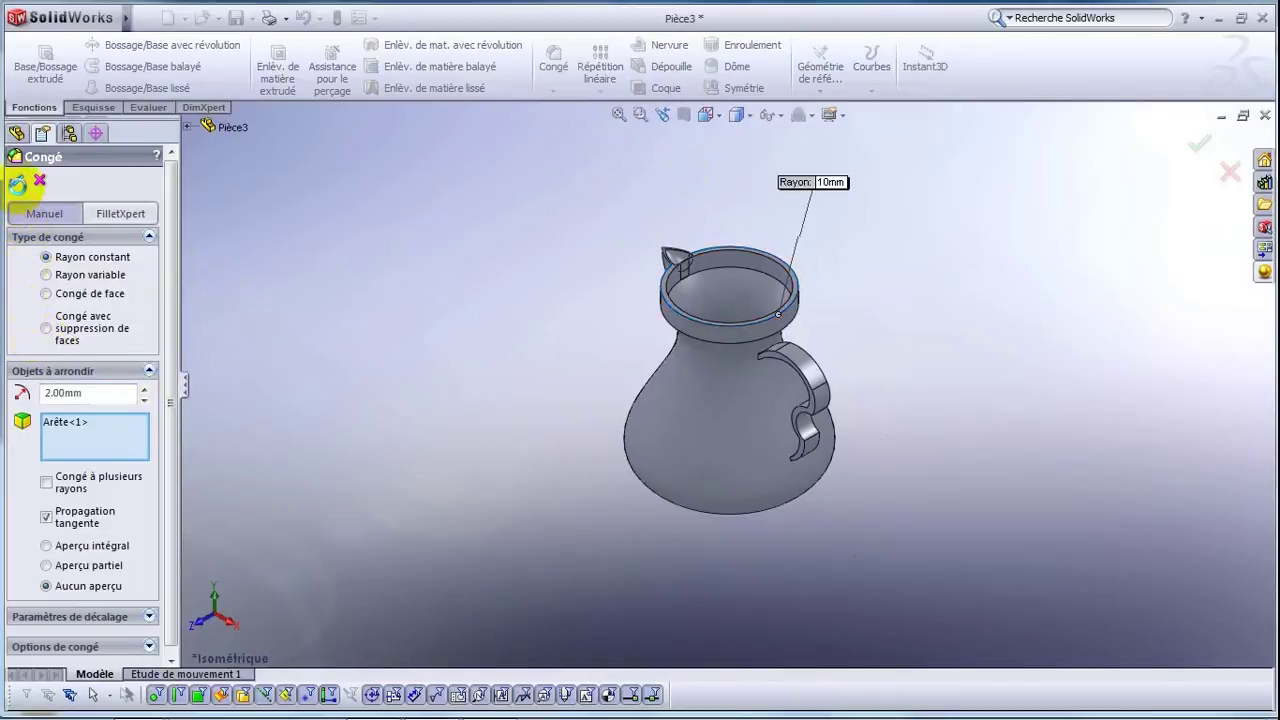
left_click(17, 185)
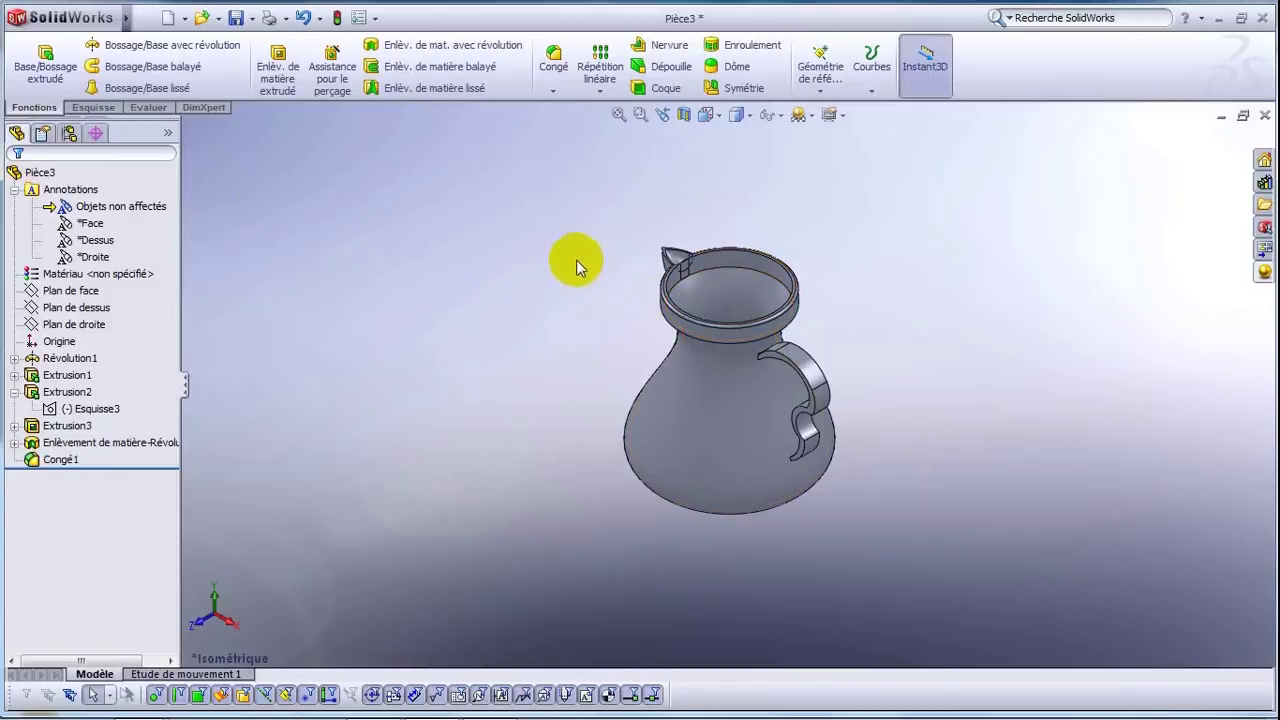
Edit Congé1 to increase the rim fillet radius to 4 mm.
left_click(68, 462)
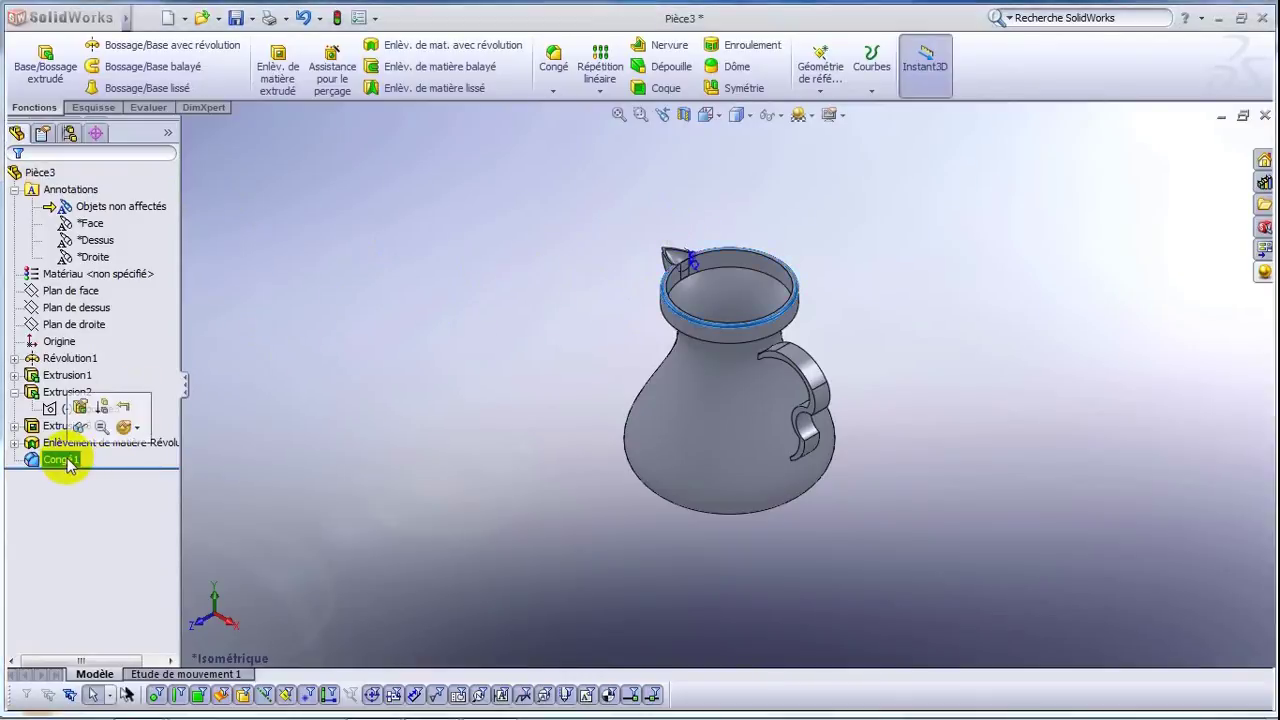
right_click(66, 460)
left_click(80, 410)
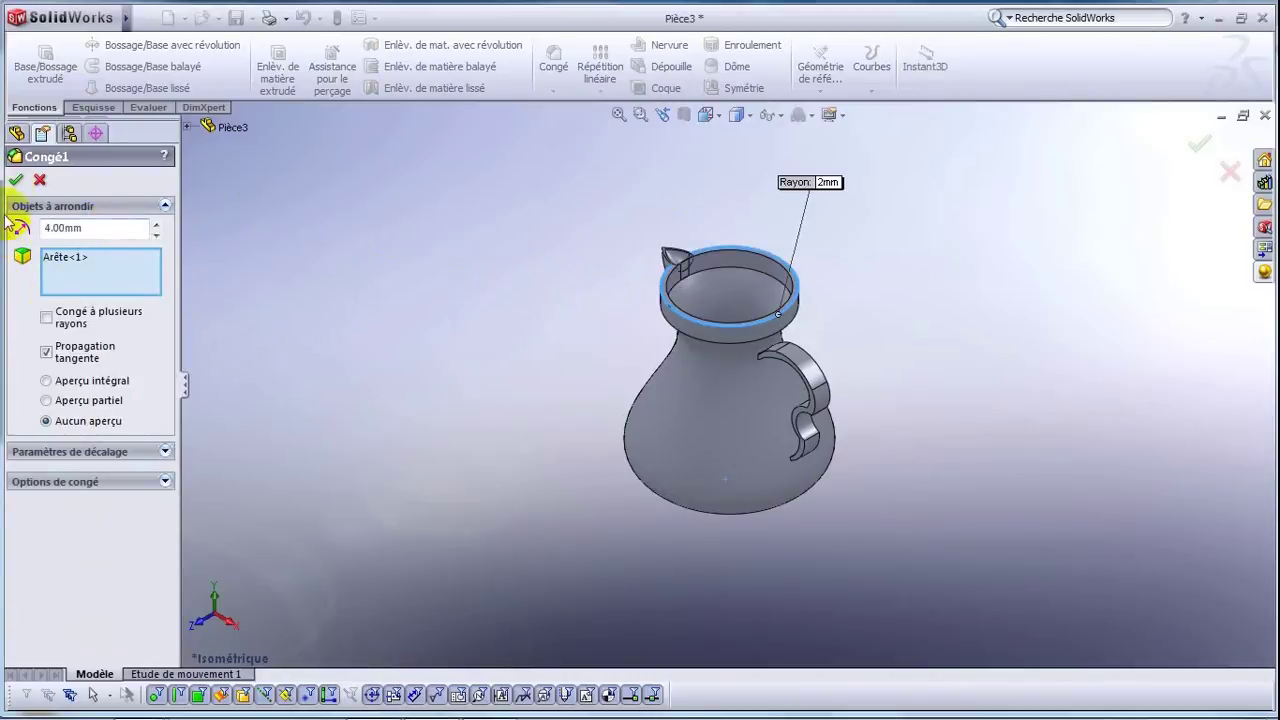
left_click(14, 181)
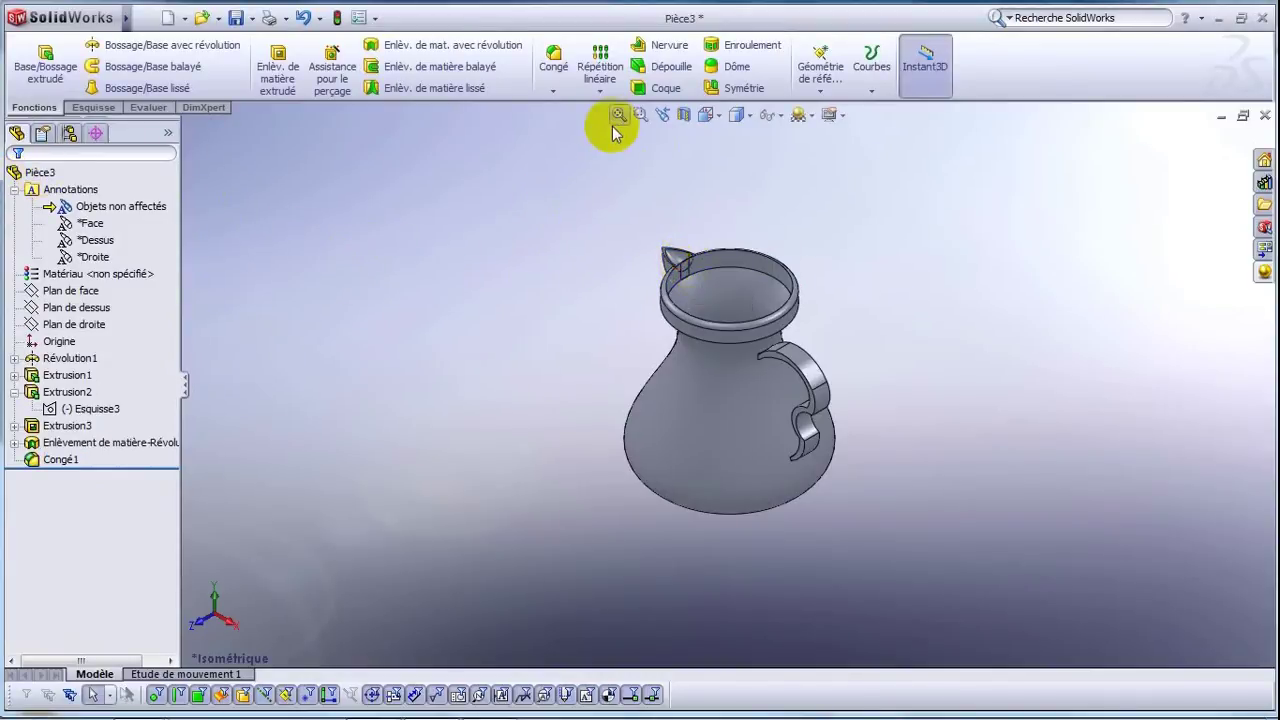
Edit the revolved cut's Esquisse5, dragging its corner outward to widen the spout hollow.
left_click(640, 114)
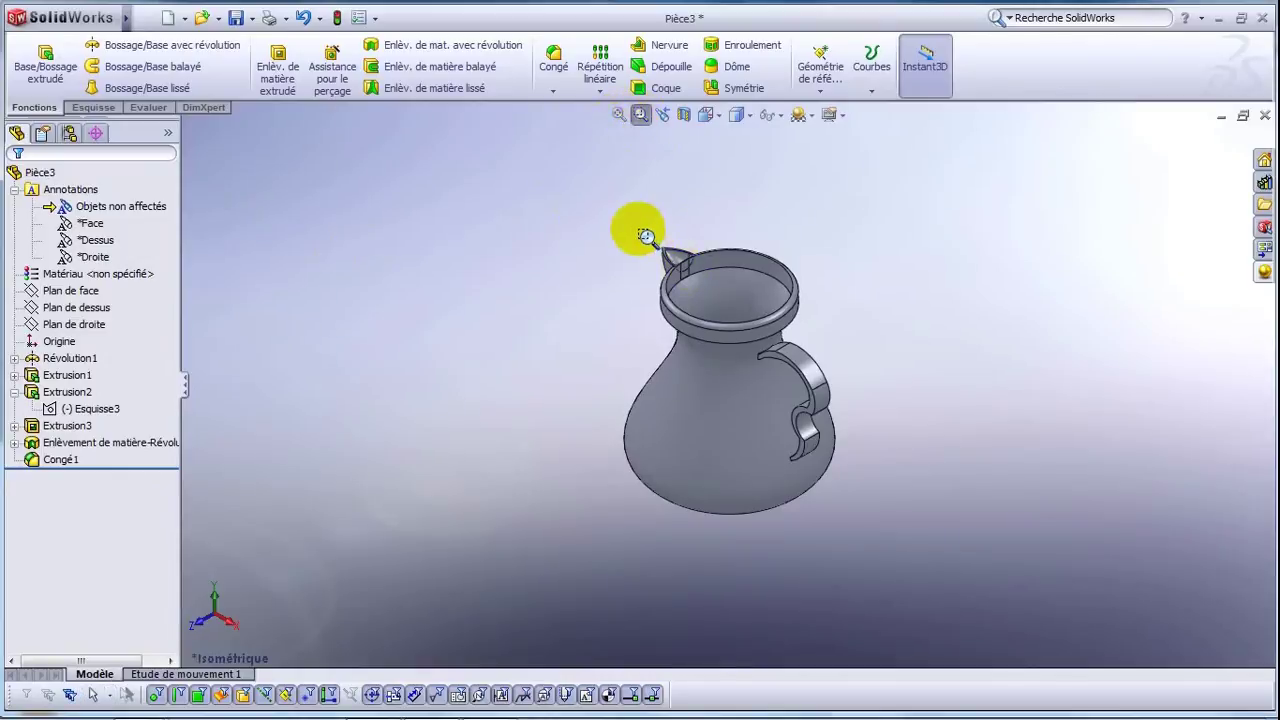
left_click_drag(638, 229, 701, 286)
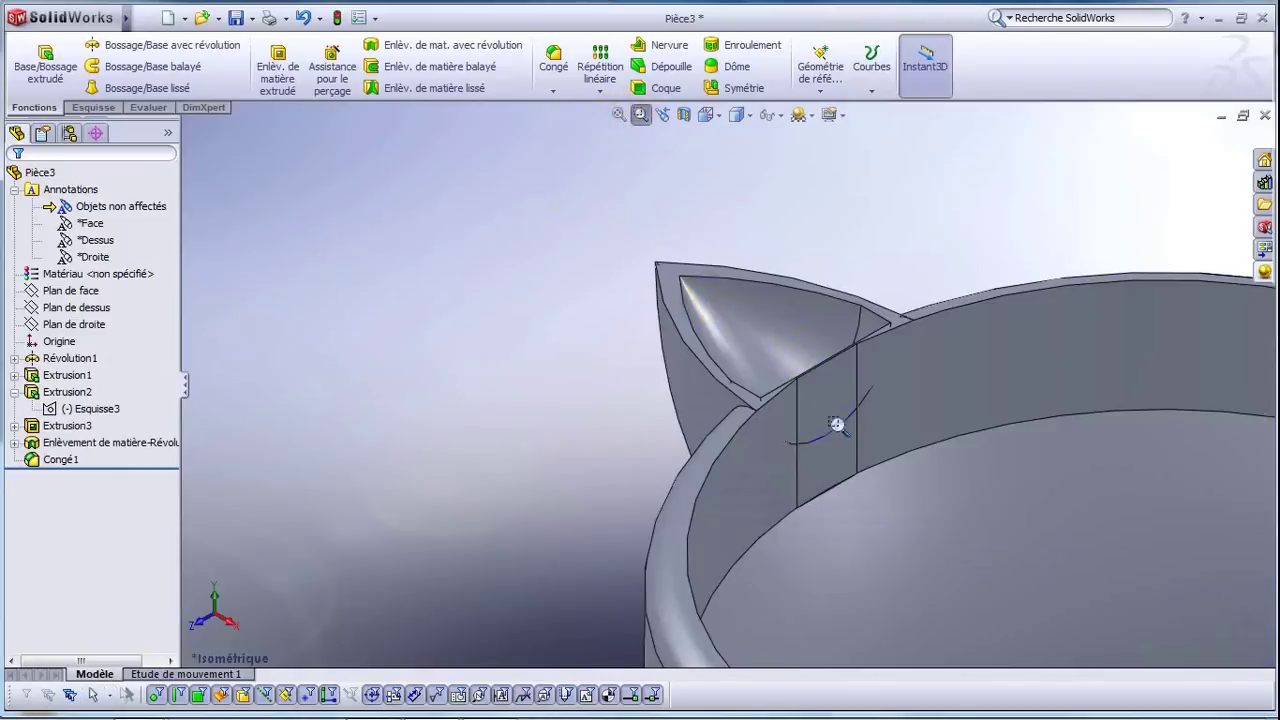
left_click_drag(657, 237, 913, 507)
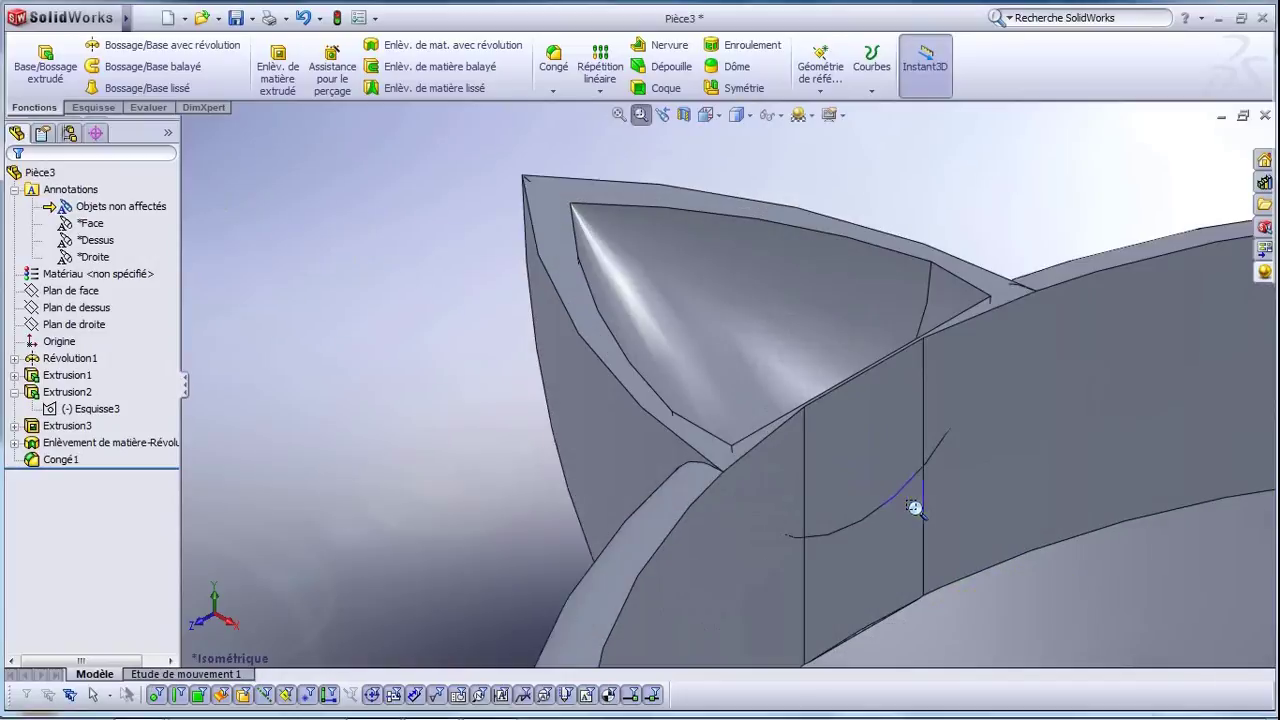
left_click(640, 114)
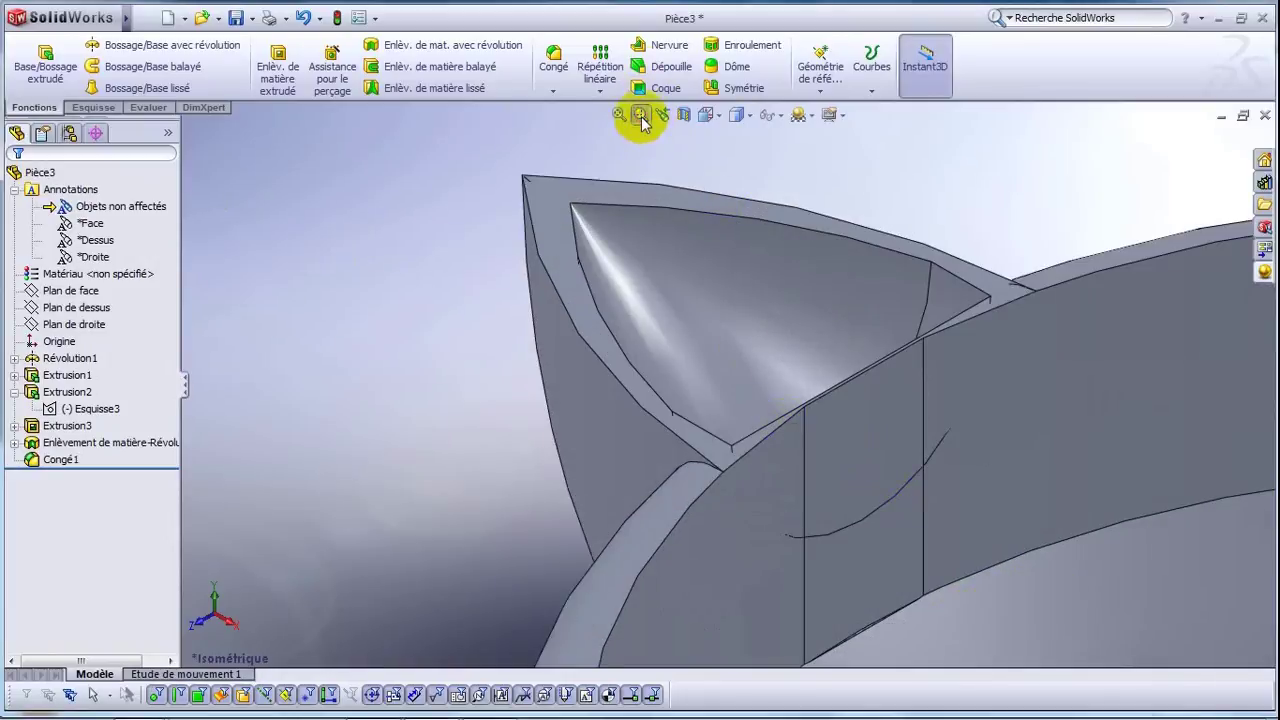
left_click(77, 445)
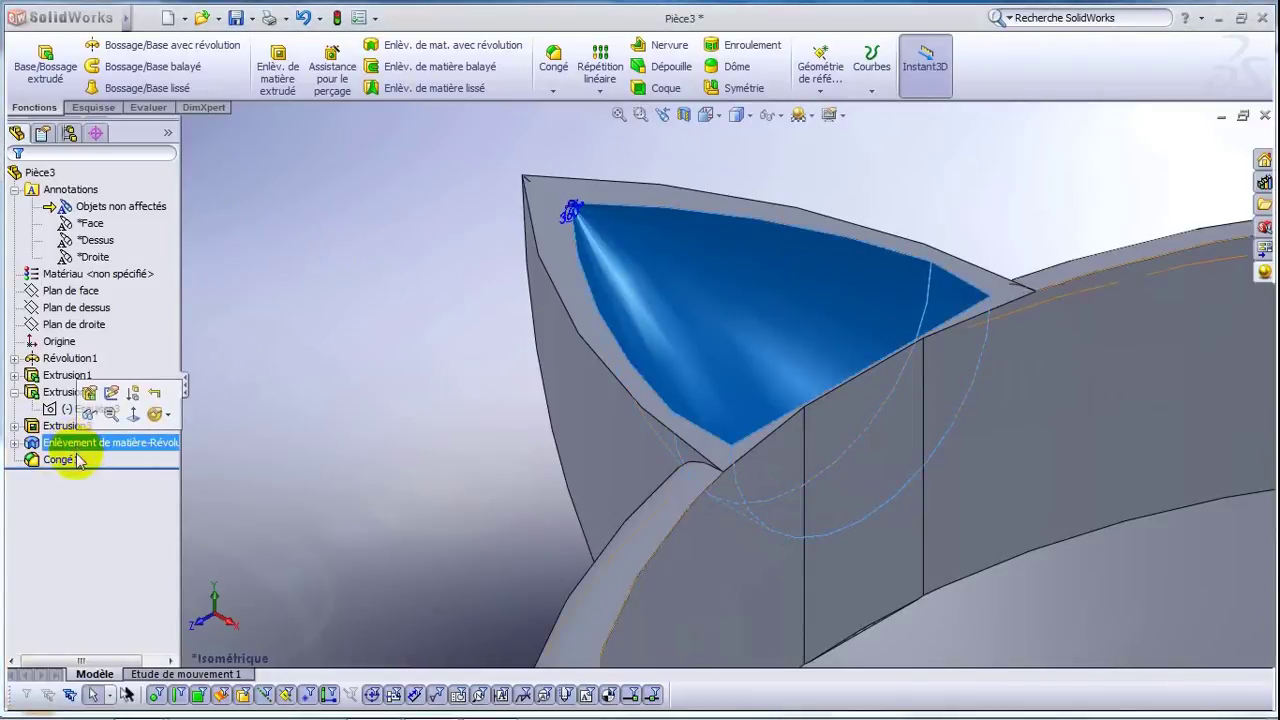
left_click(14, 443)
left_click(251, 491)
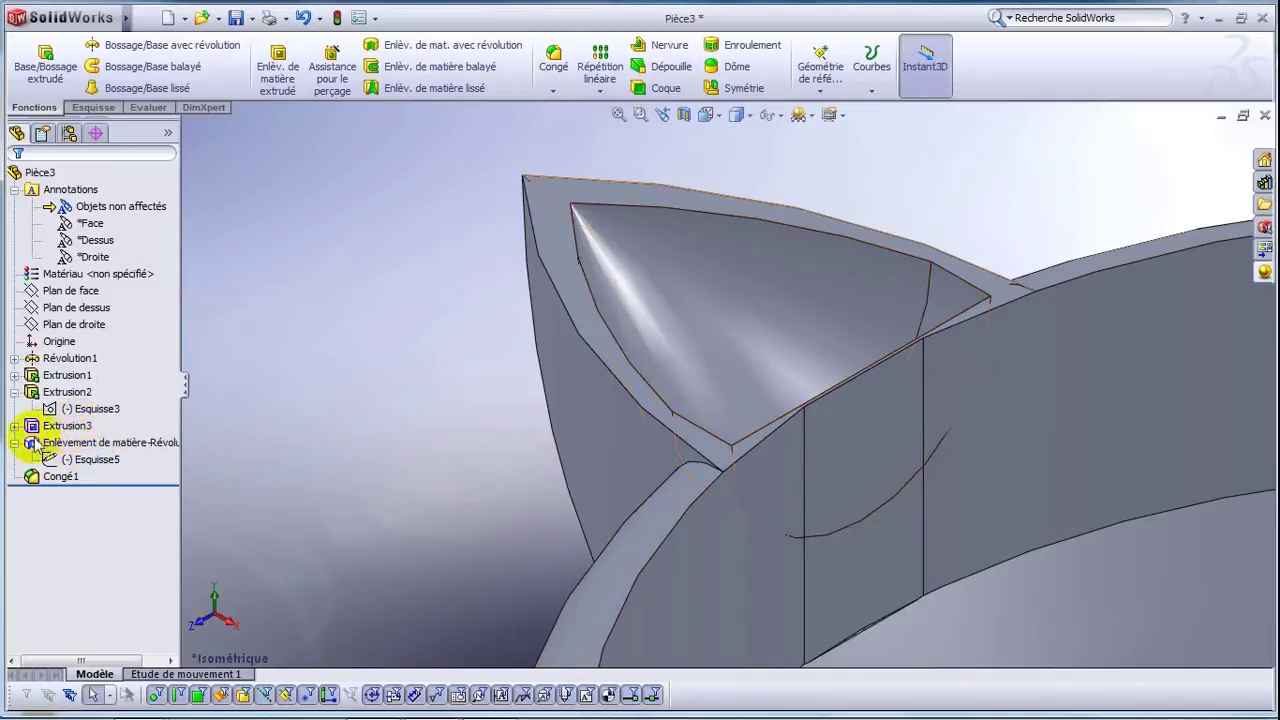
left_click(90, 460)
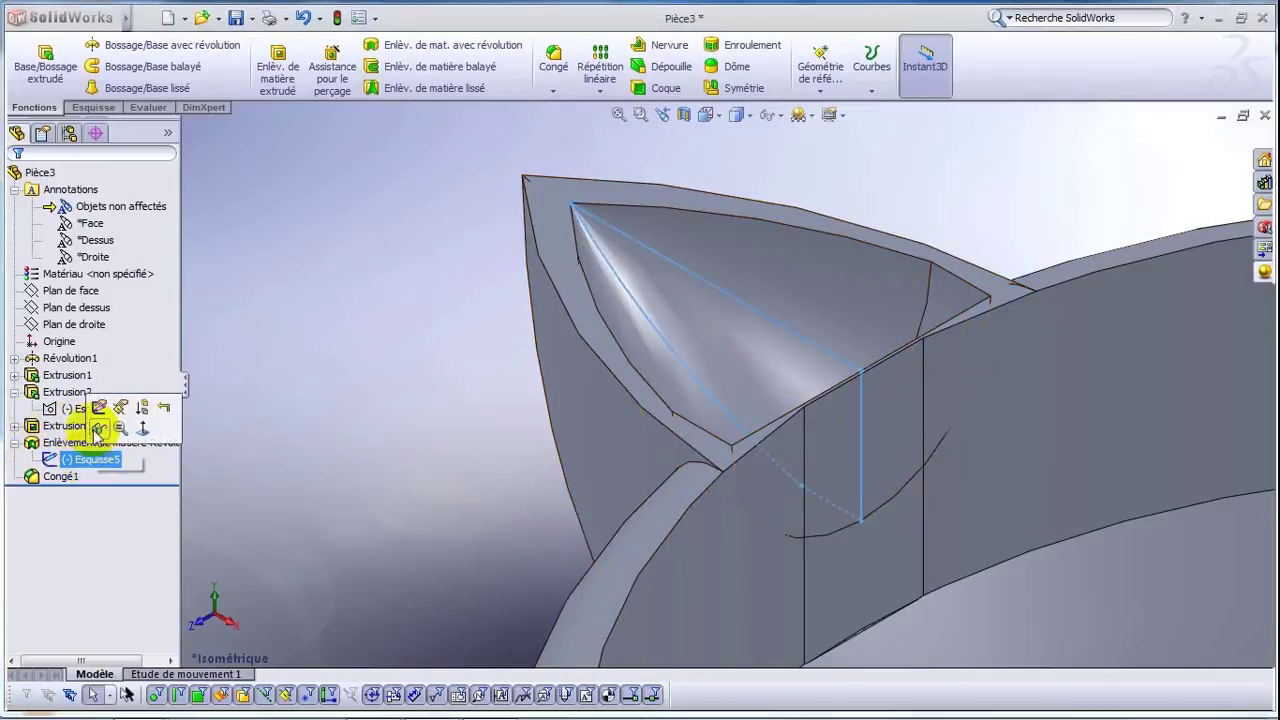
left_click(143, 390)
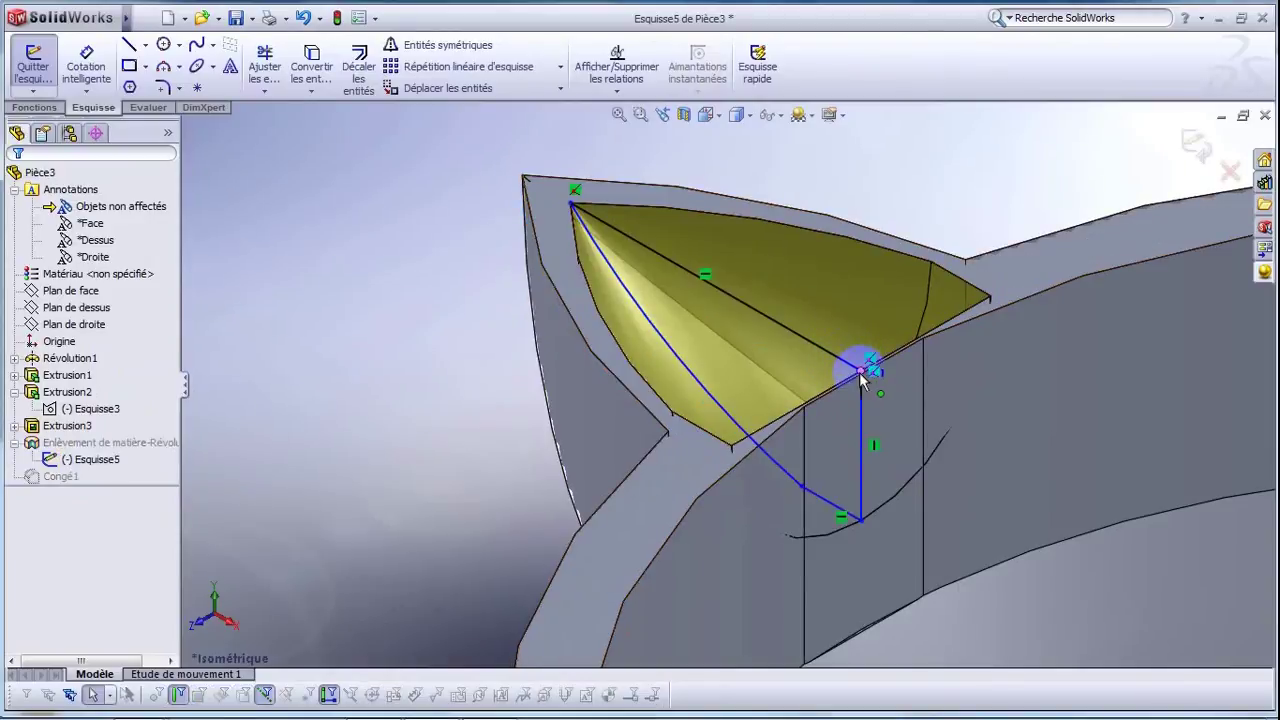
left_click_drag(862, 376, 884, 383)
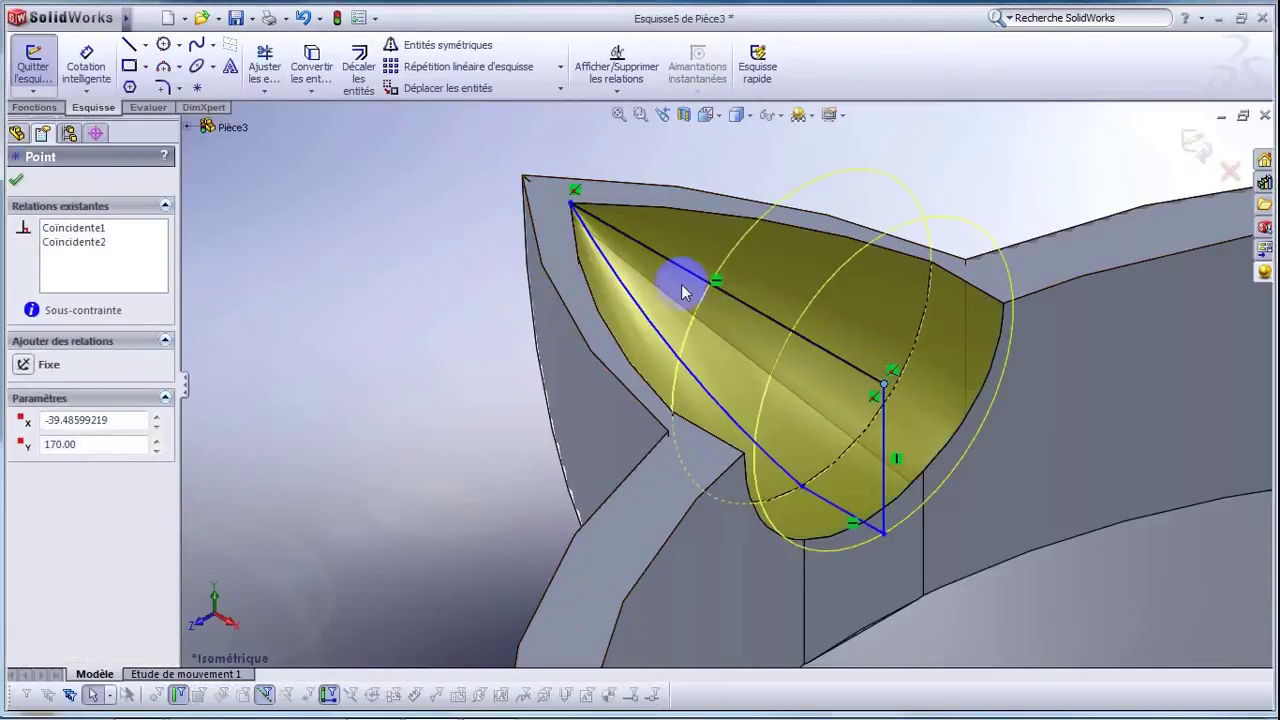
left_click(43, 78)
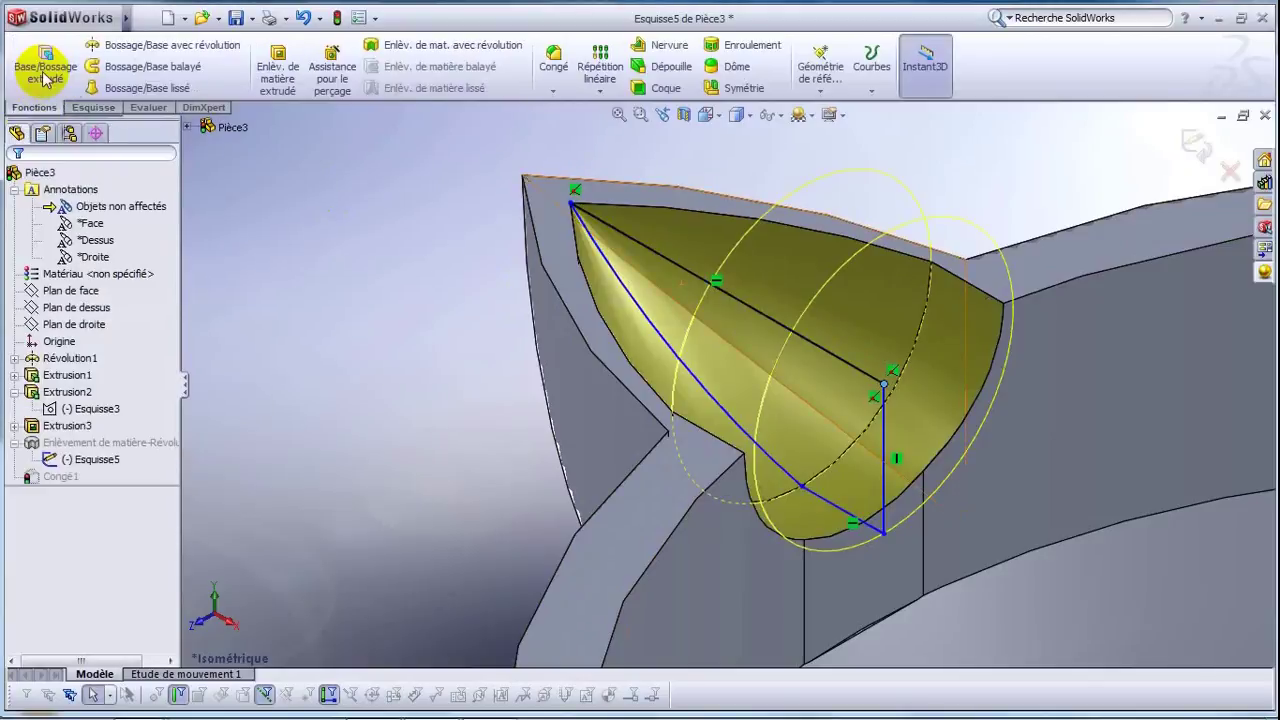
left_click(619, 113)
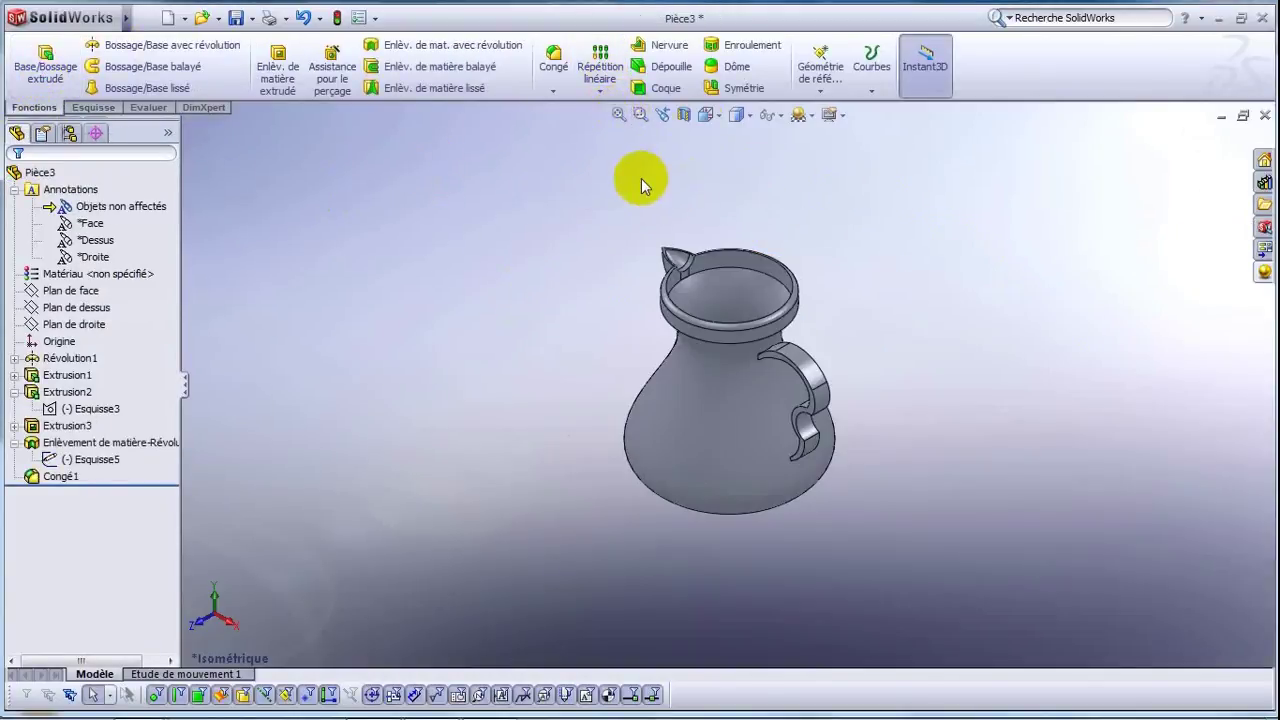
Apply 'plastique ABS poli bleu' to the whole jug and change the edge display style.
left_click(1264, 274)
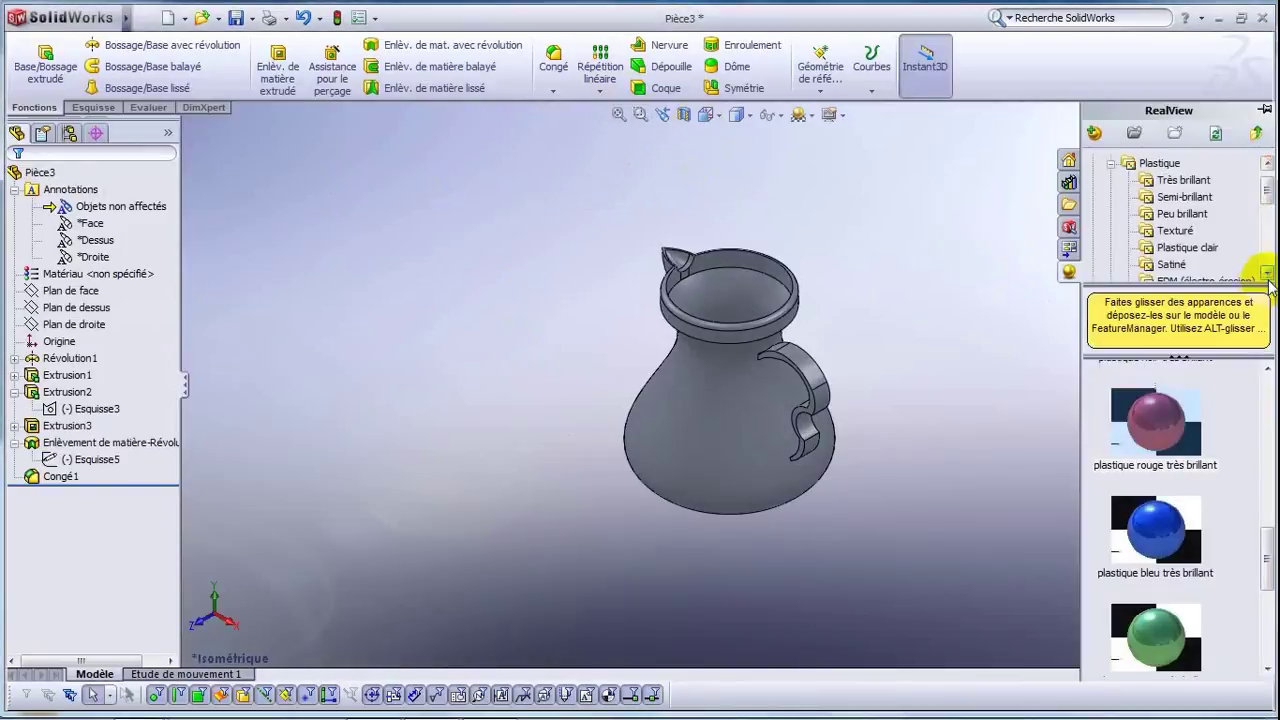
left_click(1157, 165)
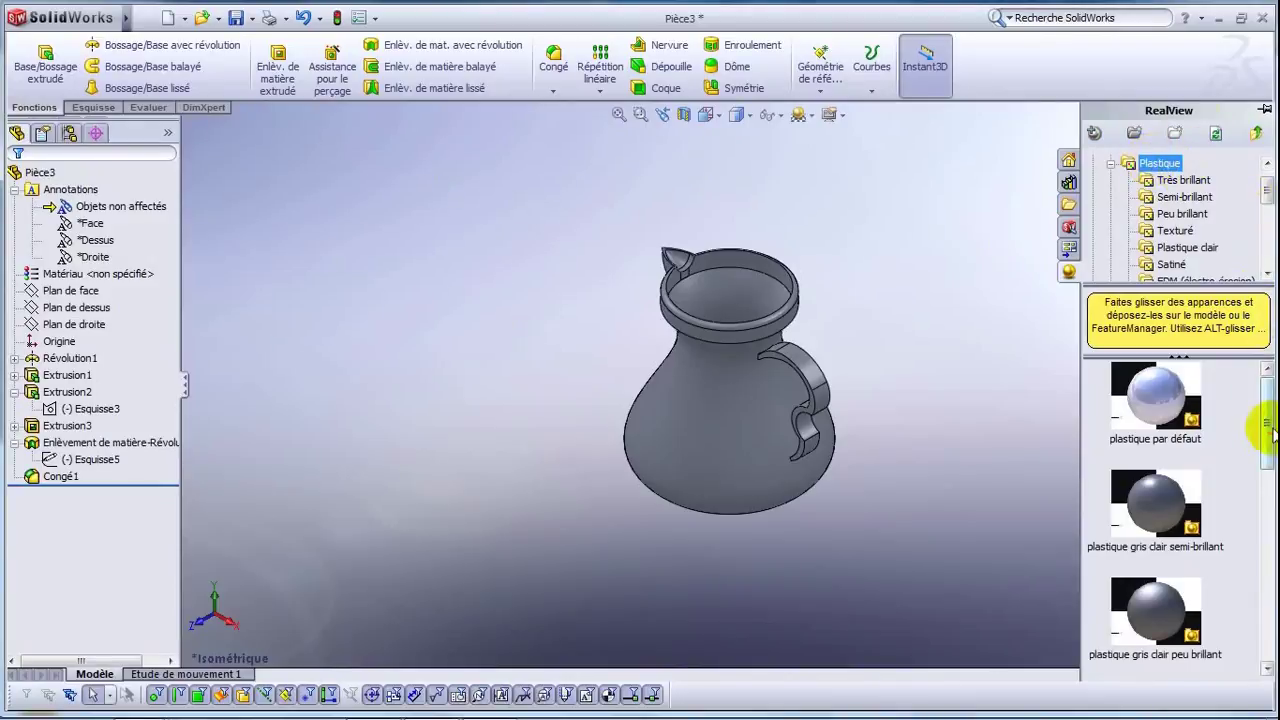
mouse_move(1268, 428)
left_mouse_down()
mouse_move(1259, 648)
mouse_move(1260, 586)
left_mouse_up()
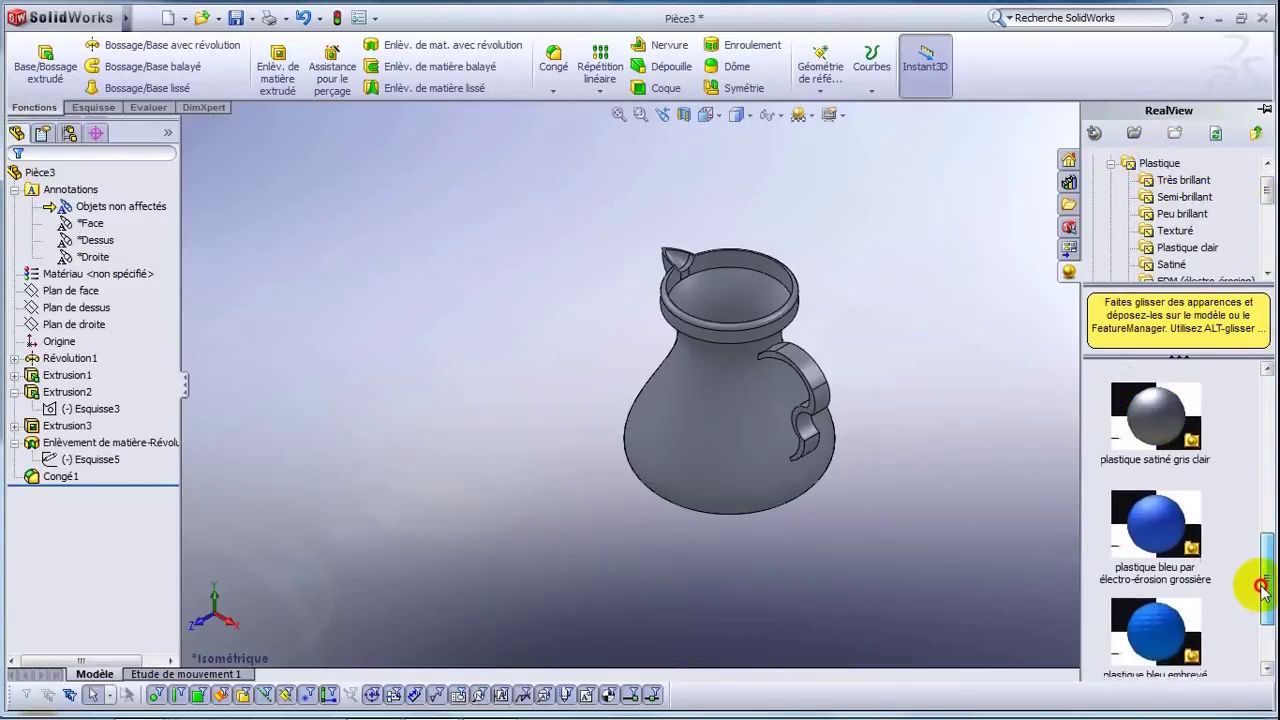
left_click(1183, 180)
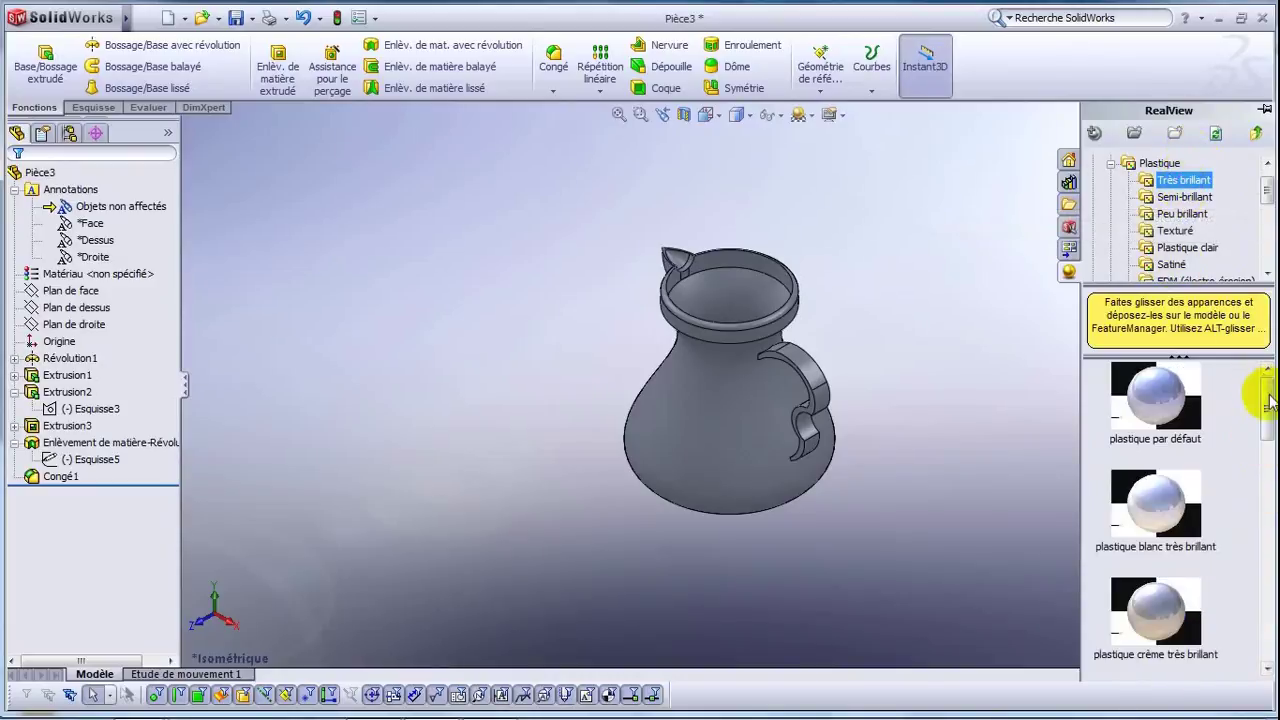
mouse_move(1270, 400)
left_mouse_down()
mouse_move(1260, 392)
mouse_move(1257, 618)
left_mouse_up()
mouse_move(1155, 515)
left_mouse_down()
mouse_move(832, 384)
mouse_move(749, 383)
left_mouse_up()
left_click(766, 403)
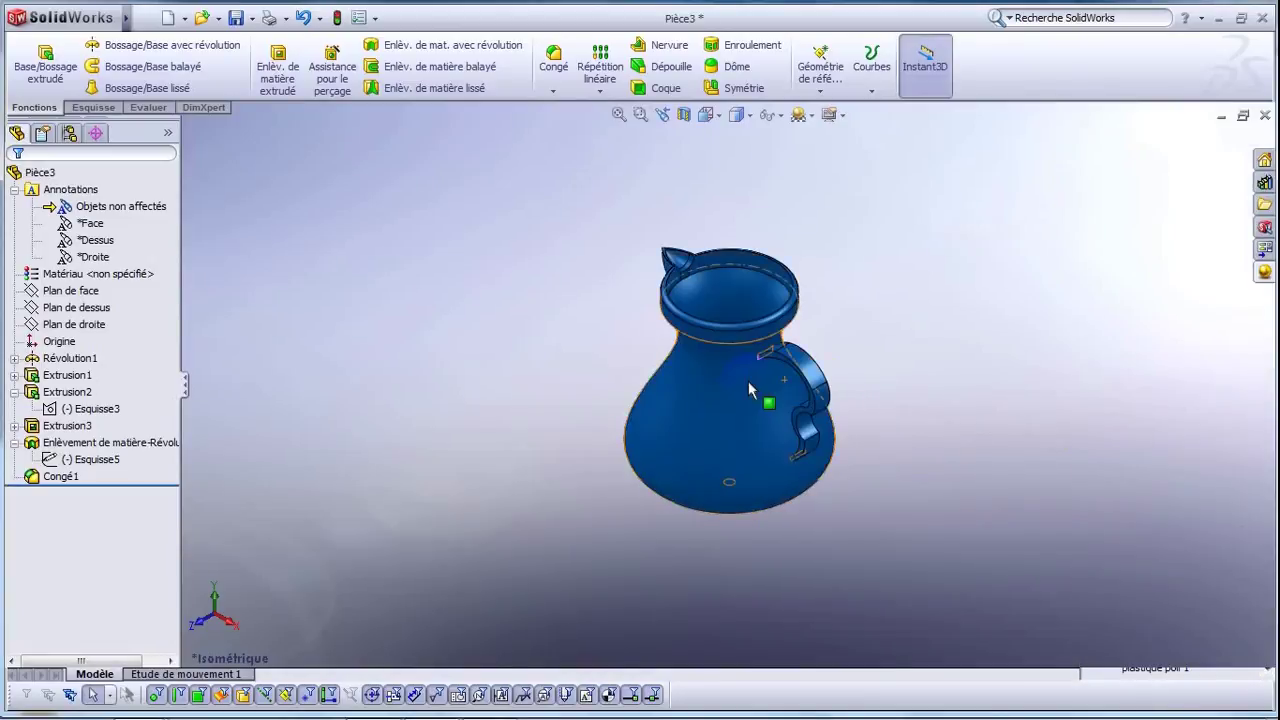
left_click(740, 121)
left_click(738, 163)
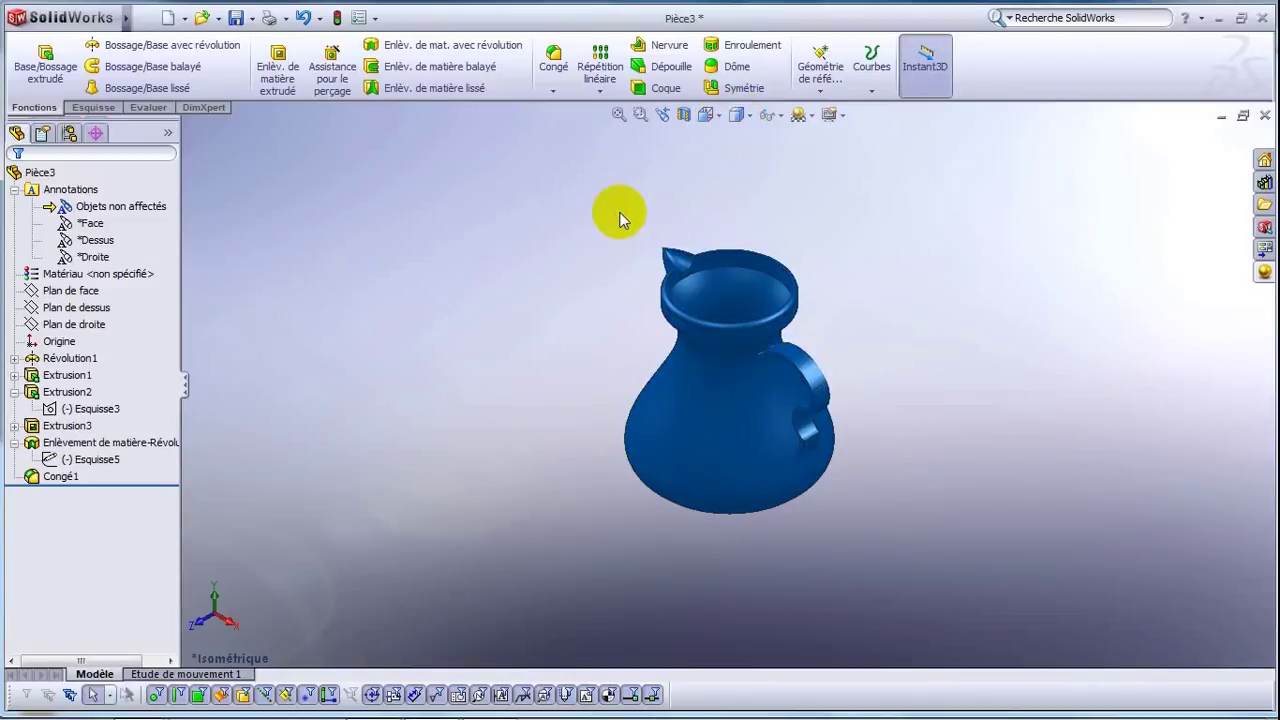
Cycle background scenes until the plain white scene is applied.
left_click(797, 116)
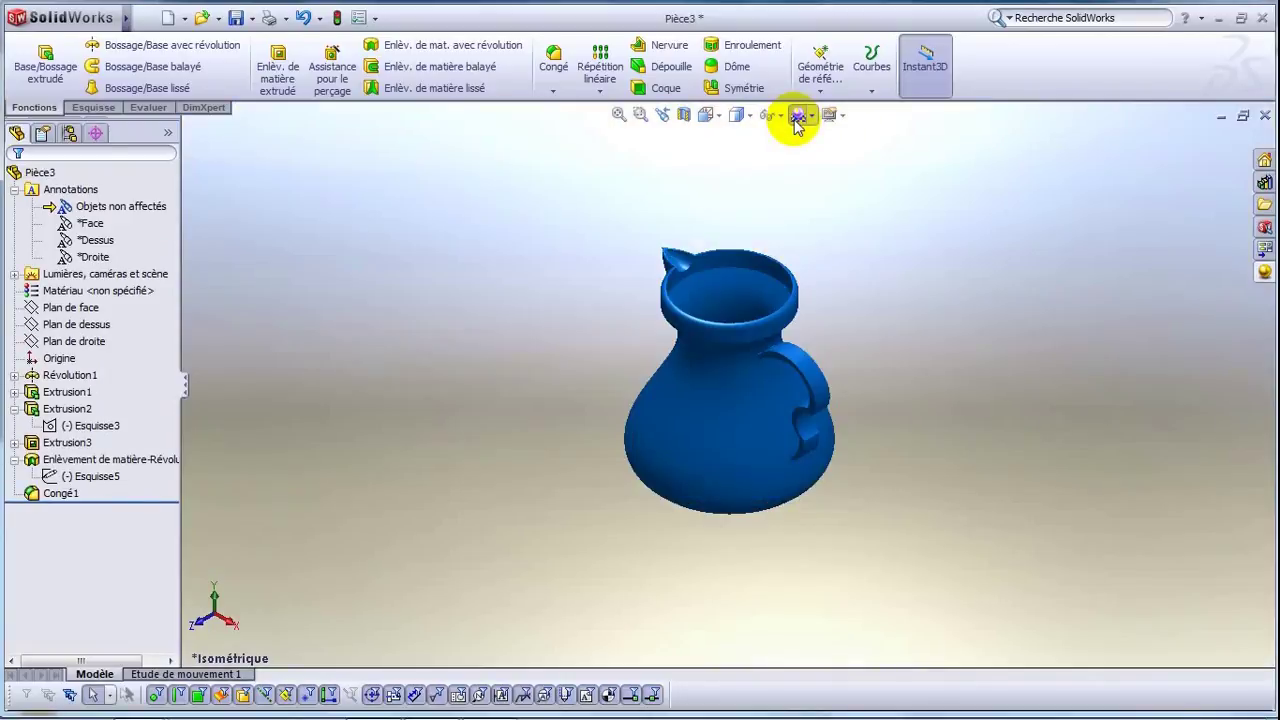
left_click(797, 116)
left_click(797, 116)
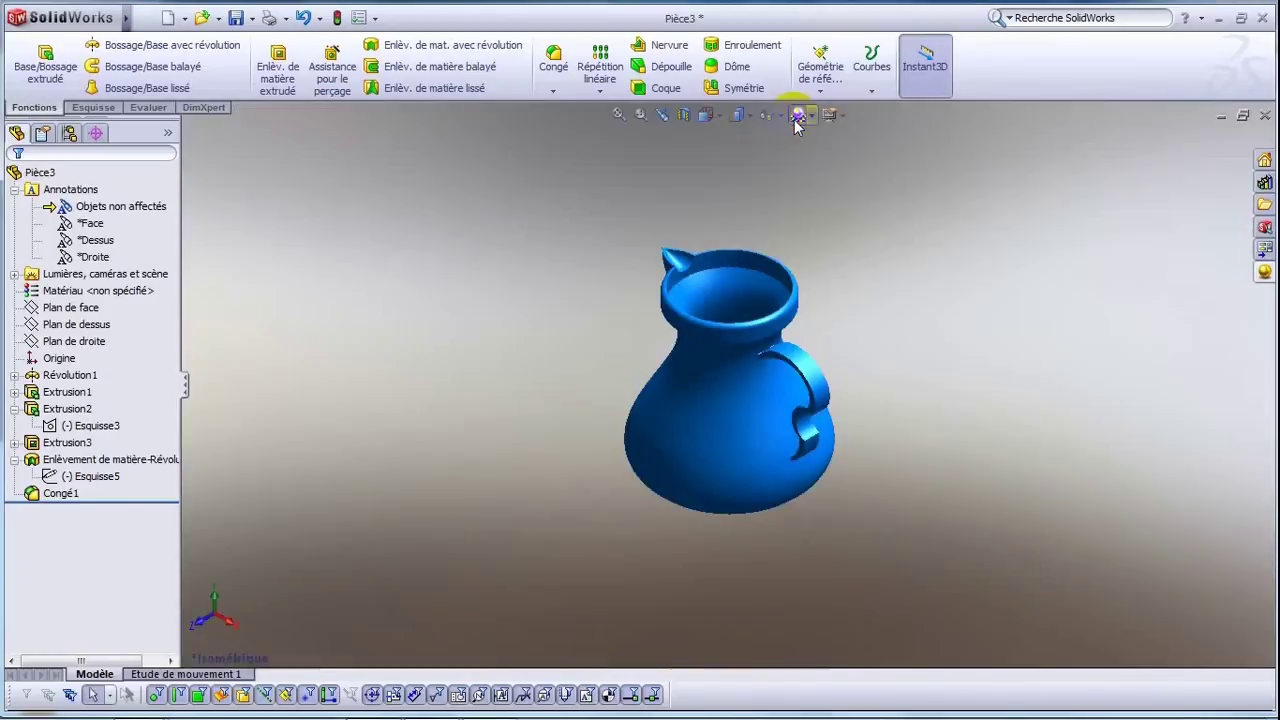
left_click(797, 116)
left_click(797, 116)
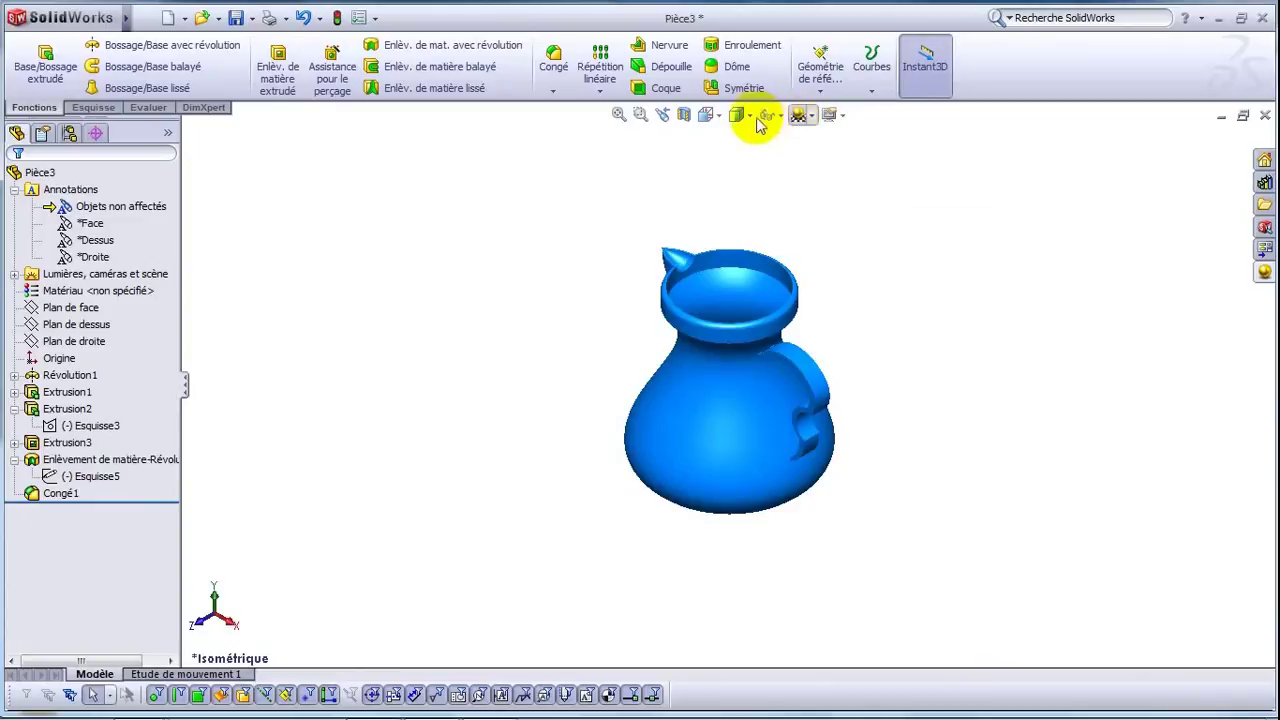
Show the jug in Trimétrique view with smooth shaded display.
left_click(709, 119)
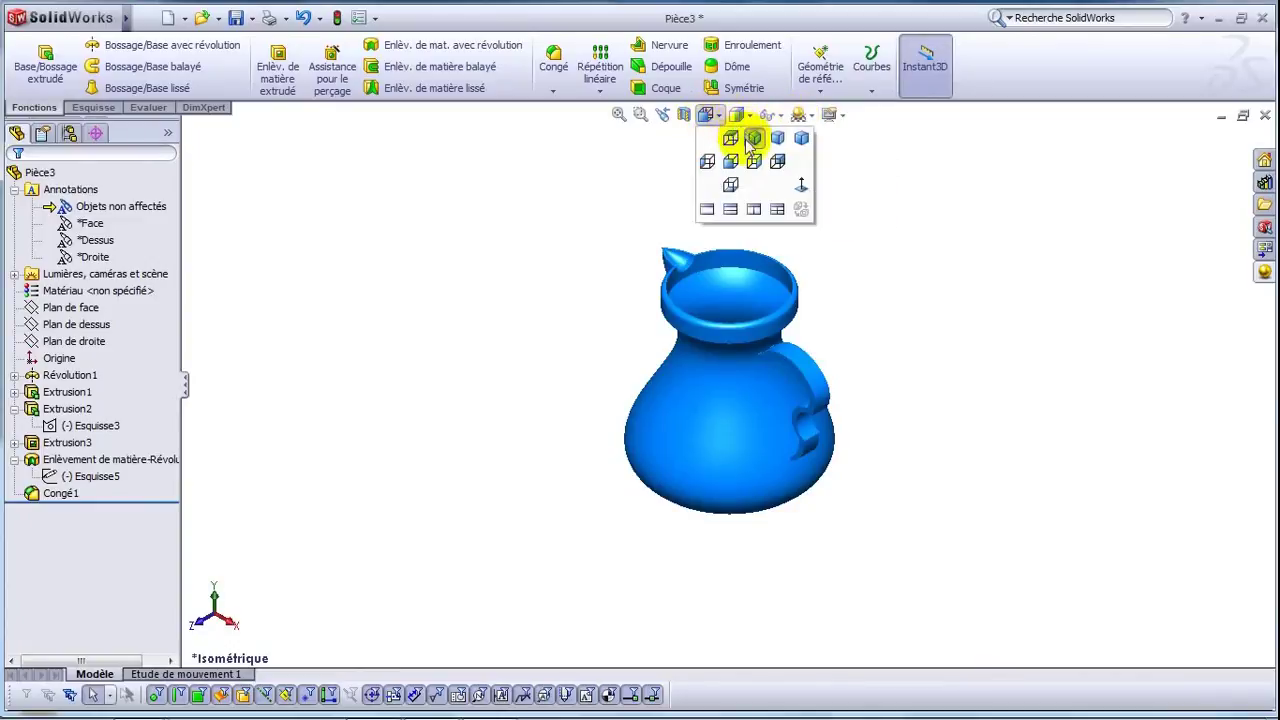
left_click(778, 142)
left_click(851, 206)
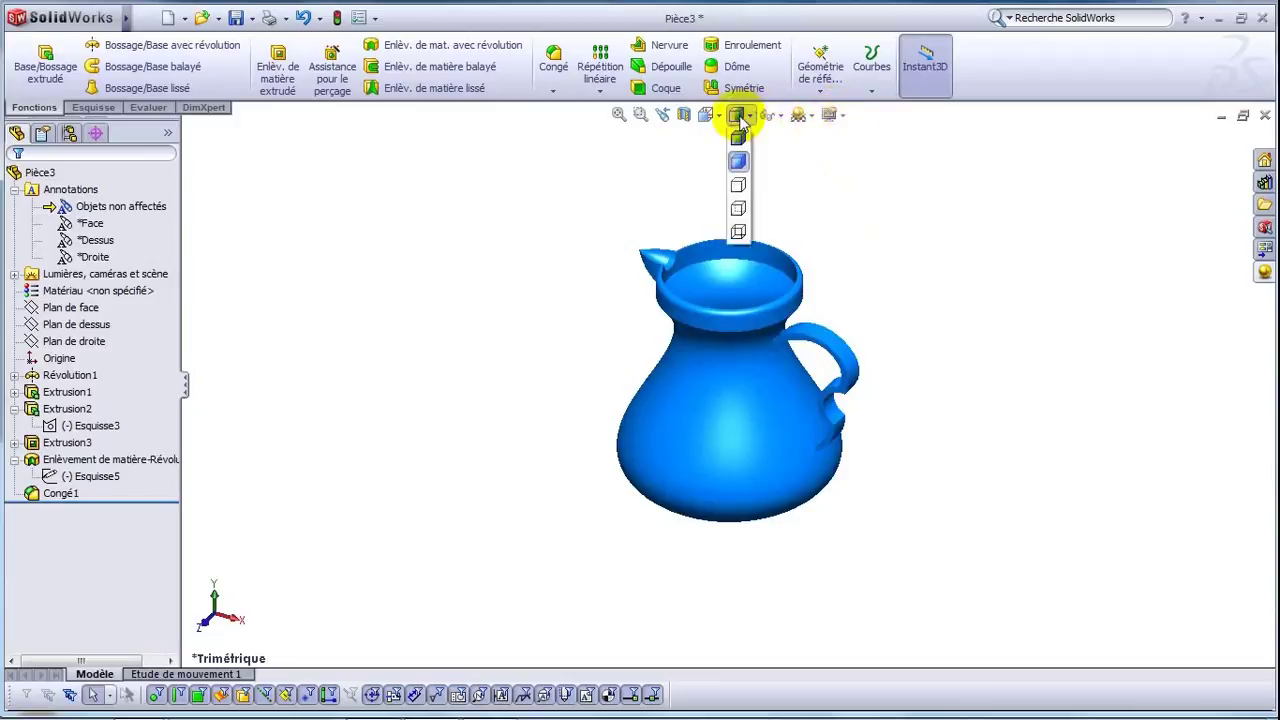
left_click(740, 141)
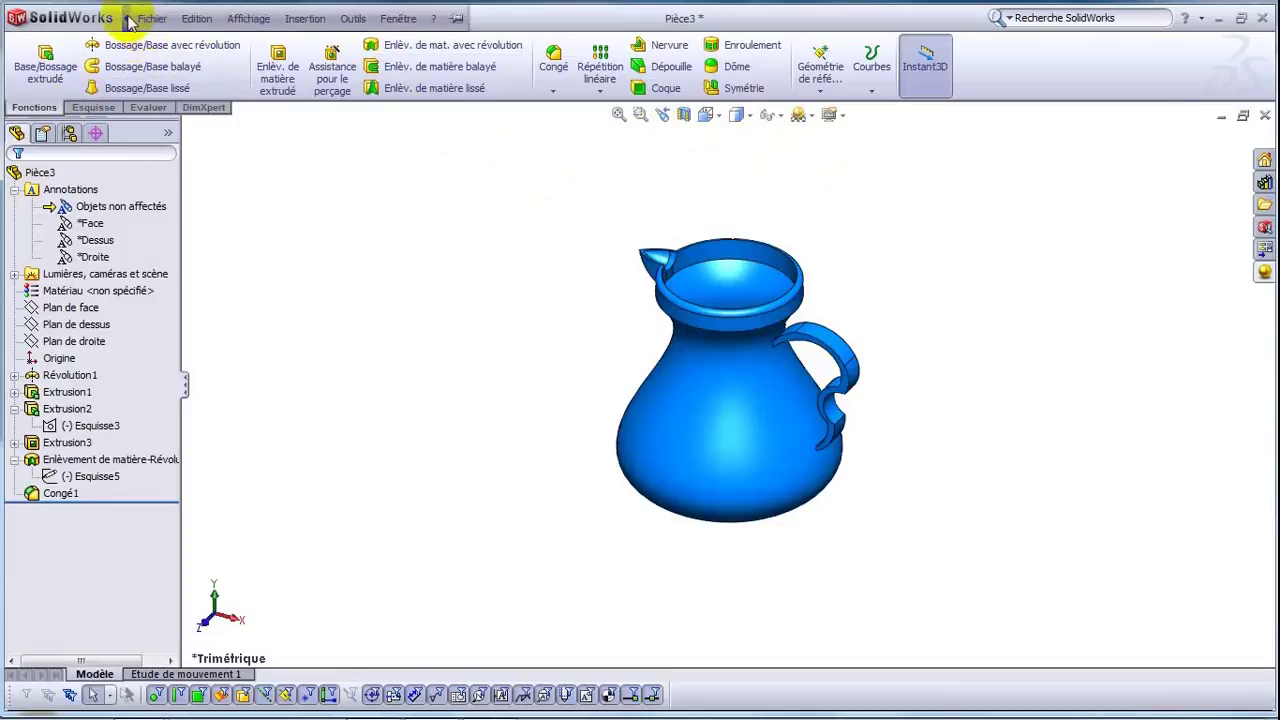
Add a spot light, Spot1, positioned above and to the left of the jug.
left_click(197, 18)
left_click(197, 18)
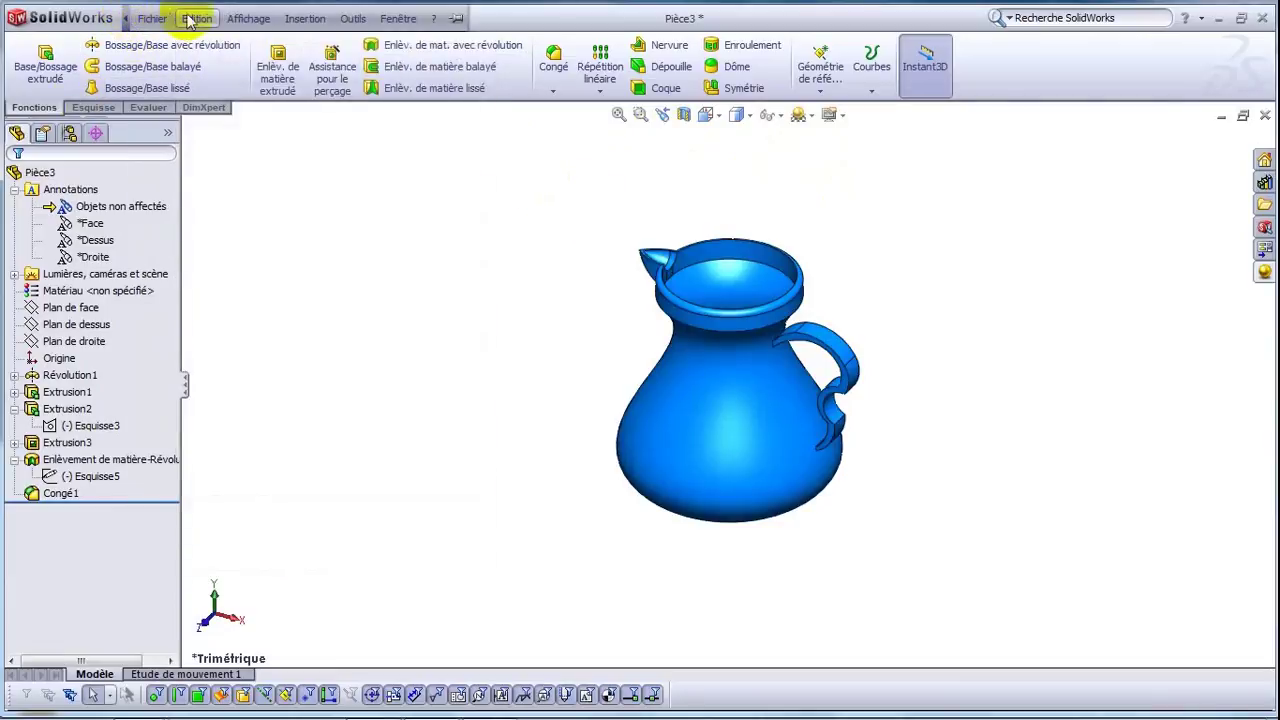
left_click(195, 18)
left_click(368, 128)
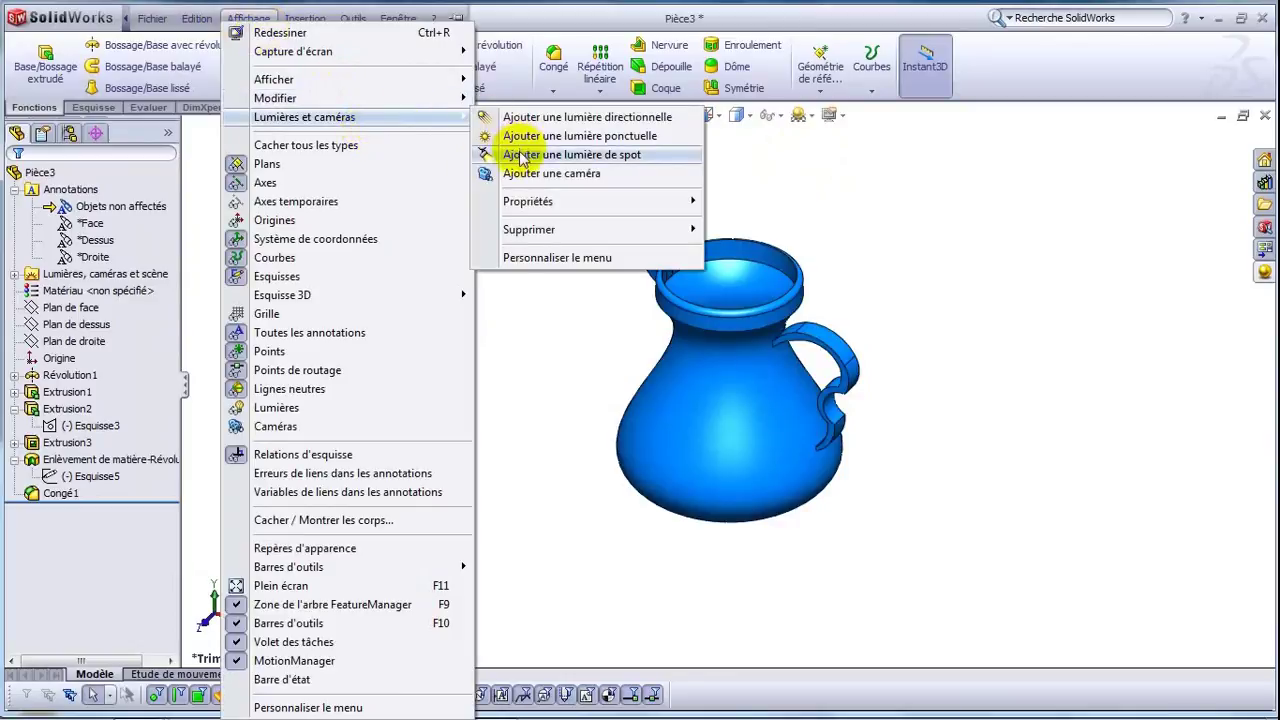
left_click(522, 157)
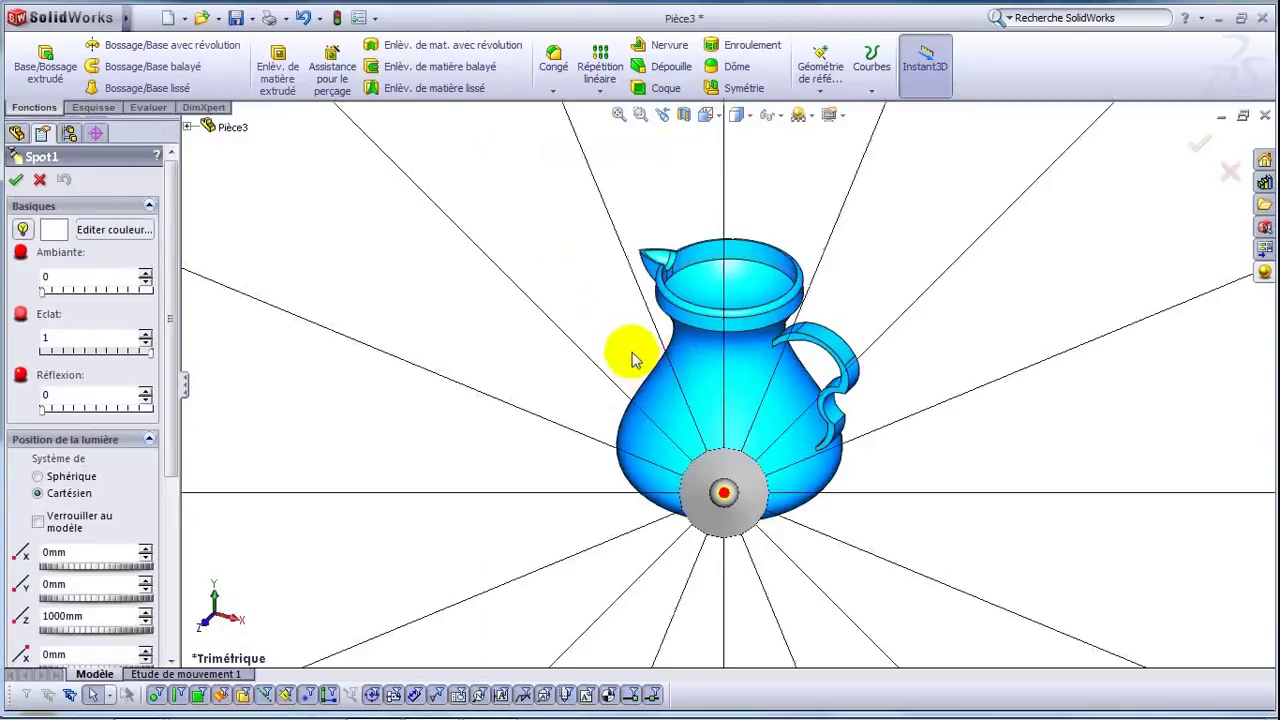
mouse_move(723, 491)
left_mouse_down()
mouse_move(430, 332)
mouse_move(418, 251)
mouse_move(340, 177)
left_mouse_up()
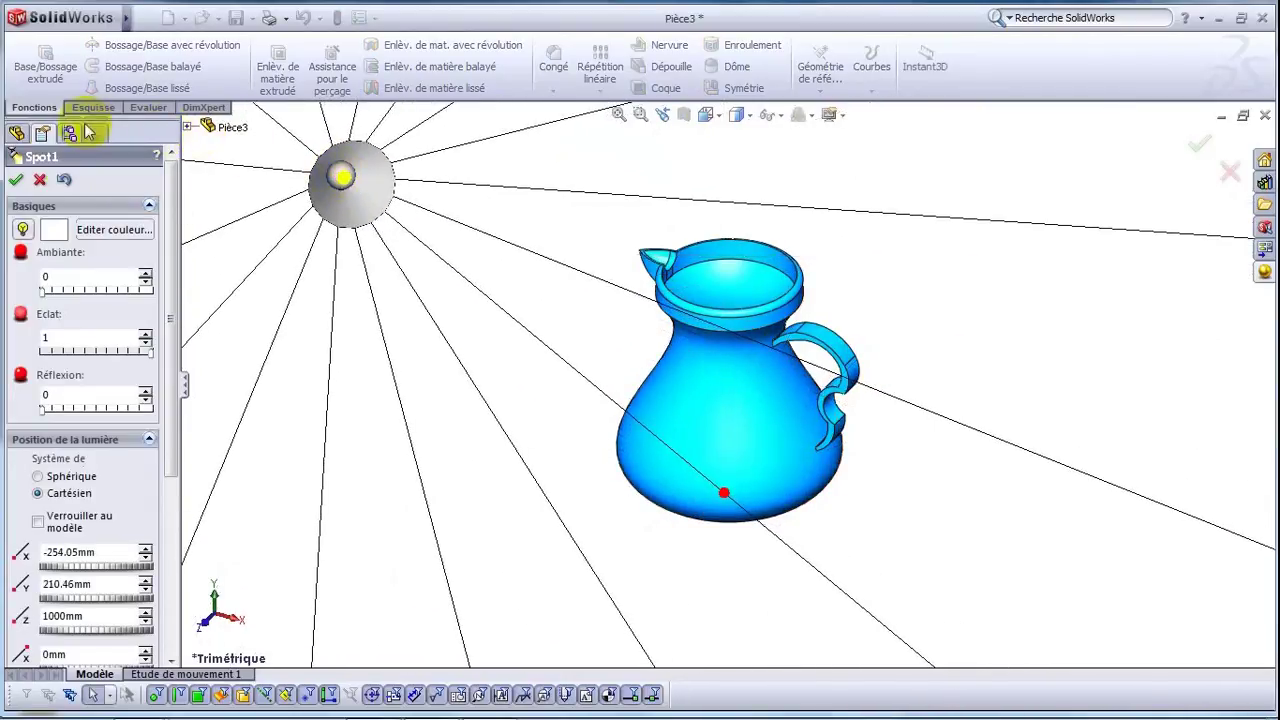
left_click(18, 180)
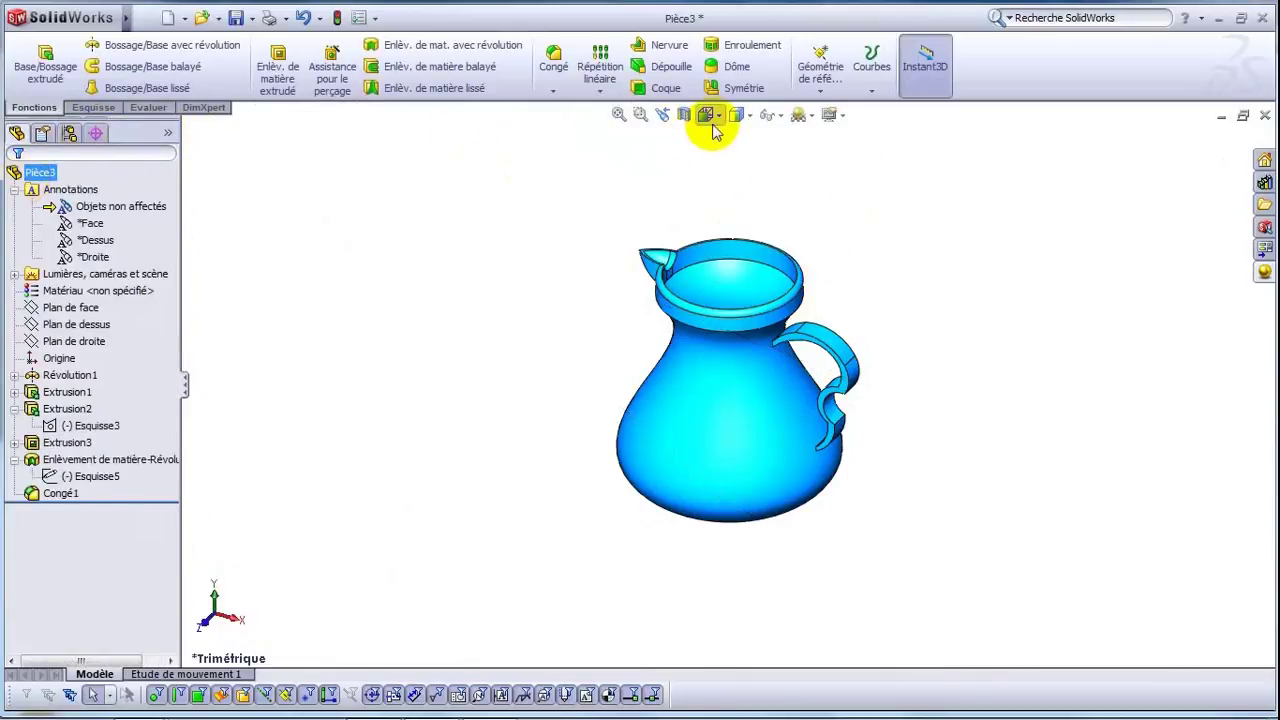
Rotate the view with the arrow keys to inspect the lit jug.
left_click(690, 352)
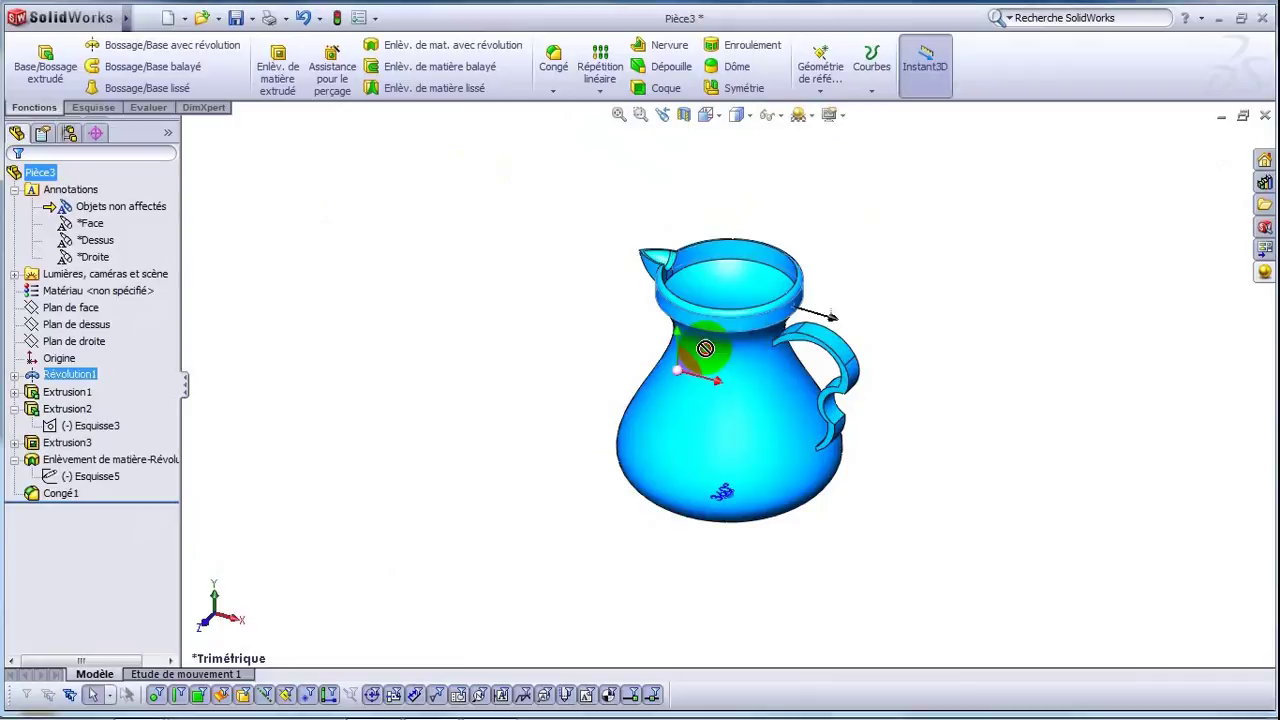
left_click(905, 320)
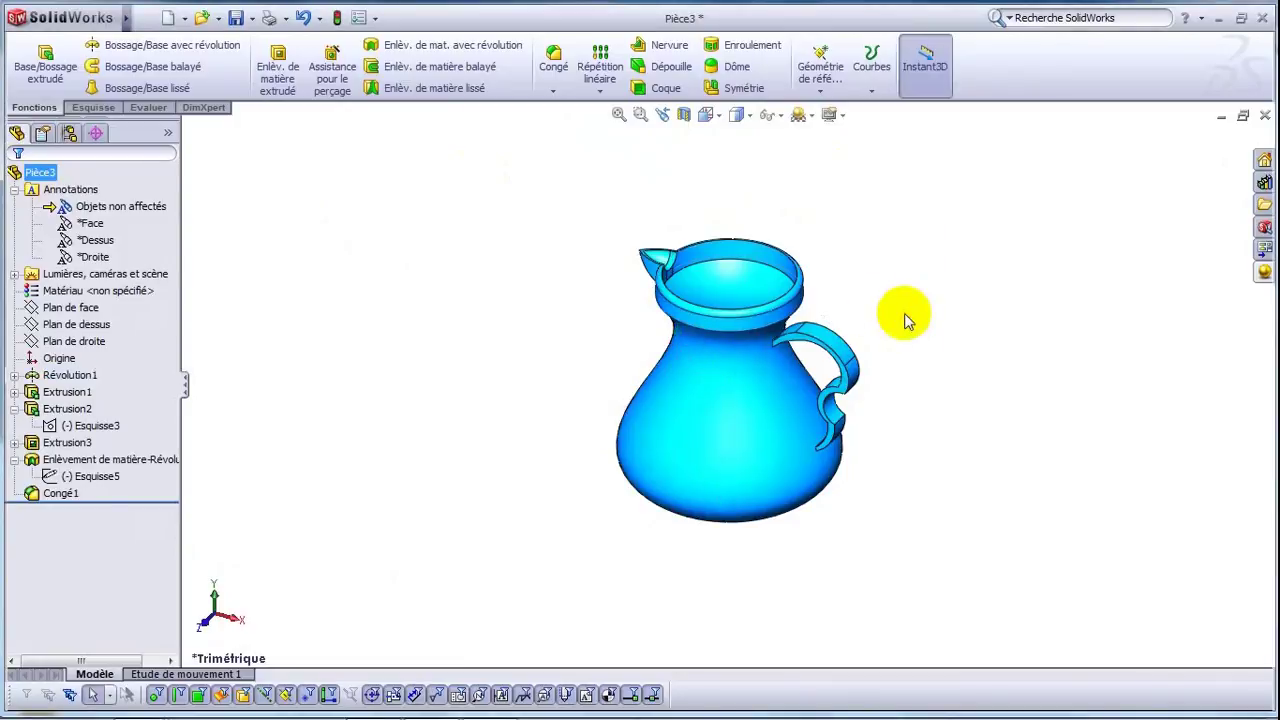
key("Up")
key("Up")
key("Up")
key("Up")
key("Up")
key("Up")
key("Up")
key("Up")
key("Up")
key("Up")
key("Up")
key("Up")
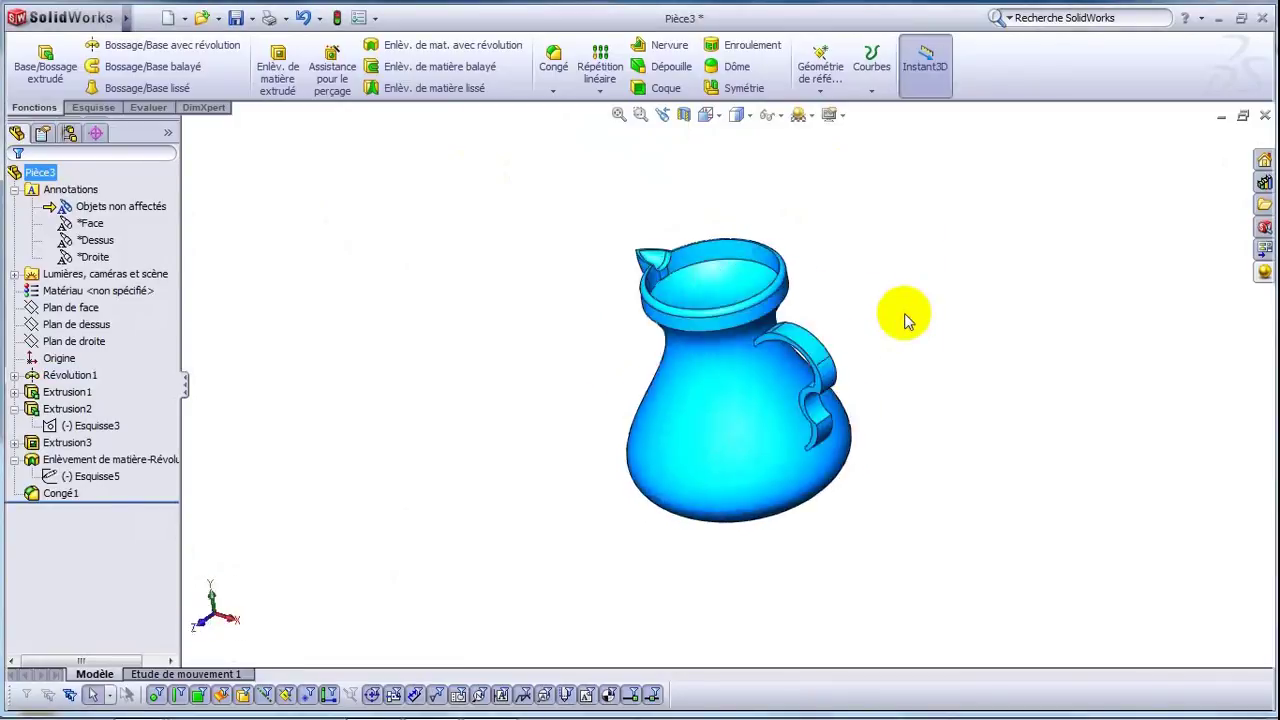
key("Right")
key("Right")
key("Right")
key("Right")
key("Right")
key("Right")
key("Right")
key("Right")
key("Right")
key("Right")
key("Right")
key("Right")
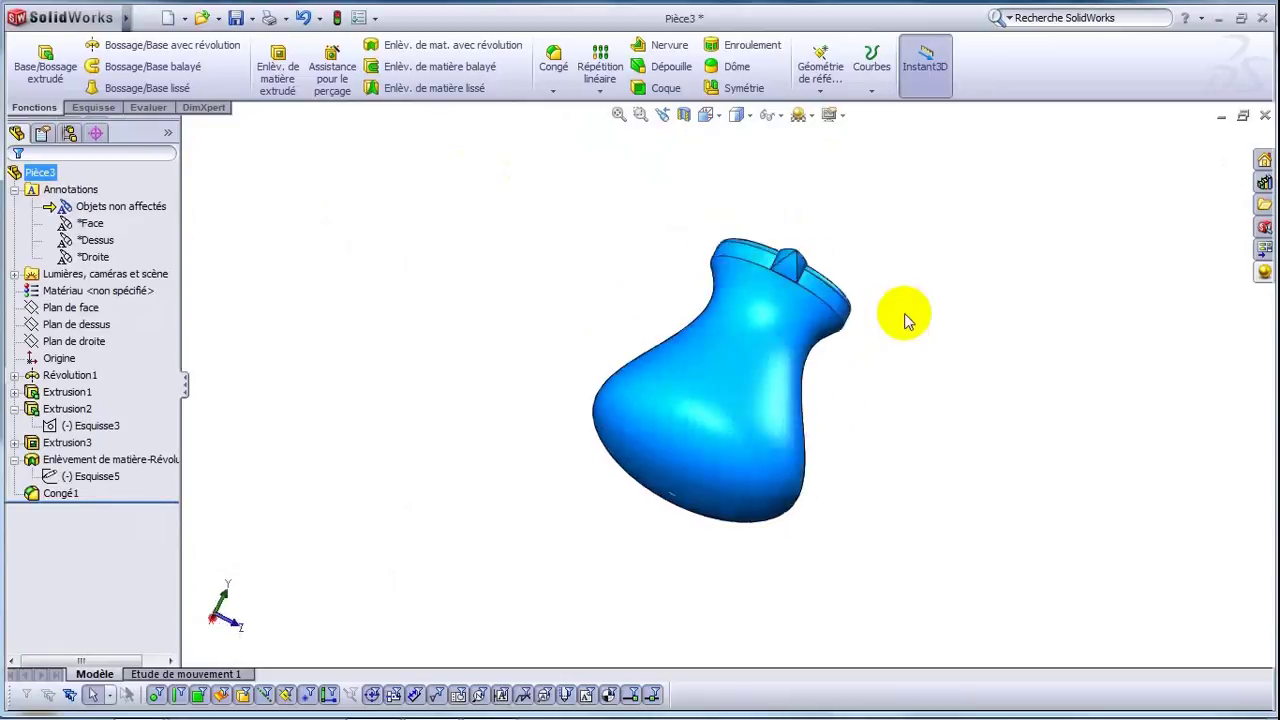